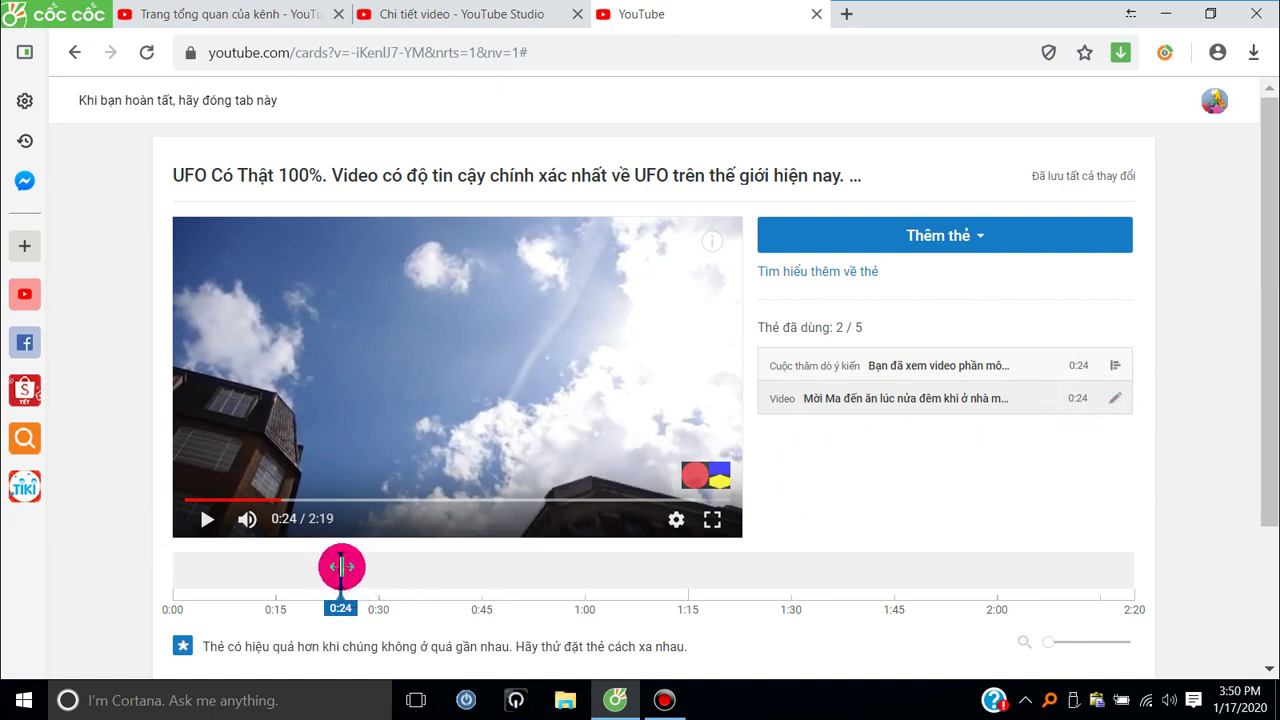
- Delete the video card placed at 0:24, leaving the poll card in place
left_click_drag(340, 568, 554, 580)
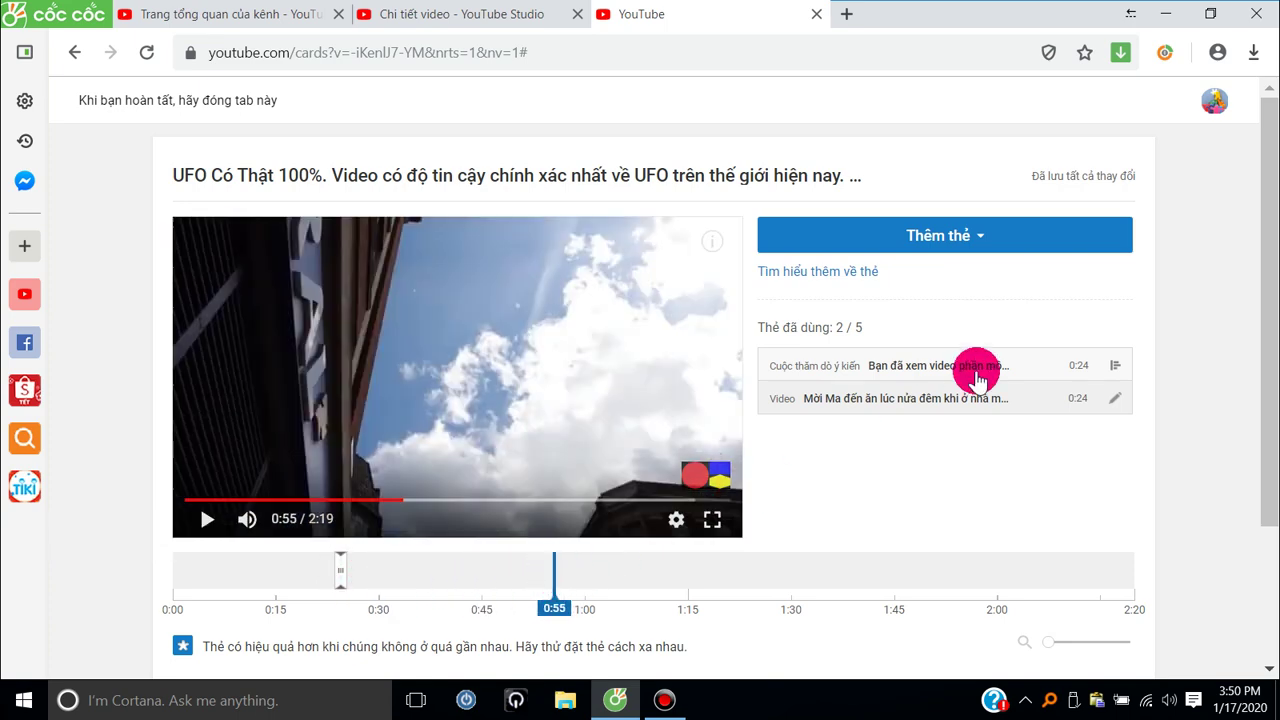
left_click(1118, 398)
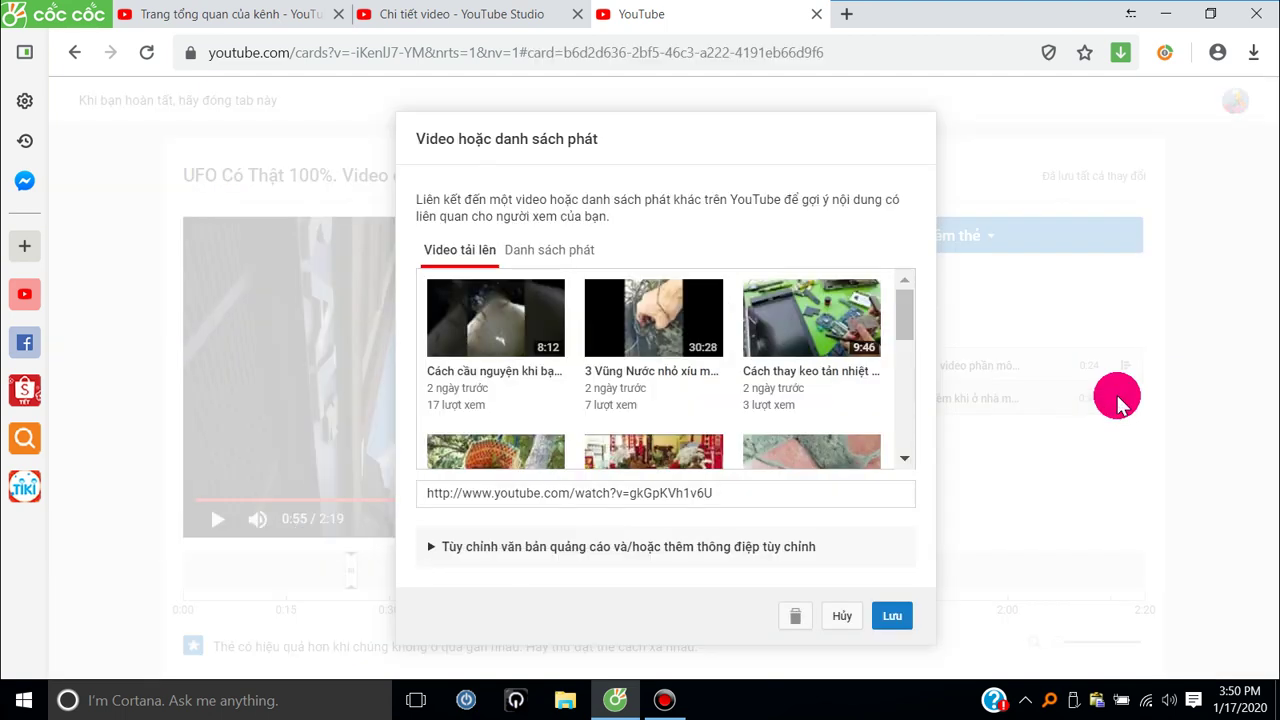
left_click(796, 618)
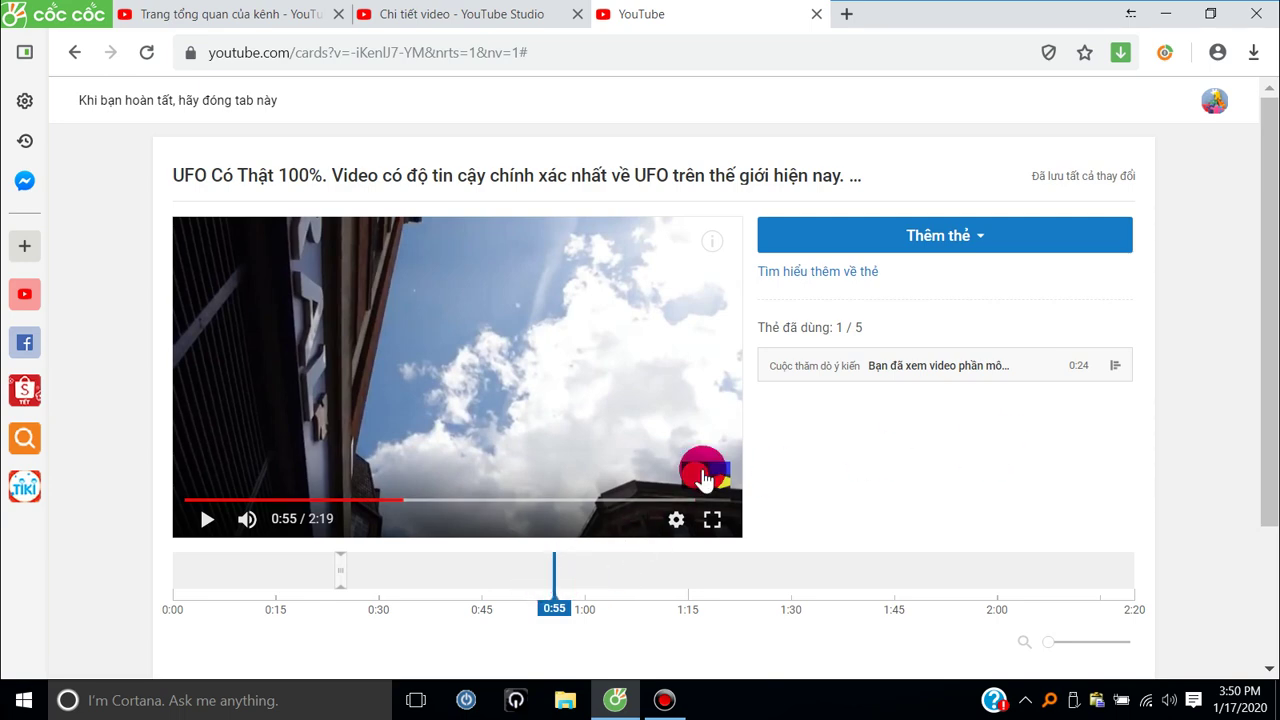
left_click(525, 583)
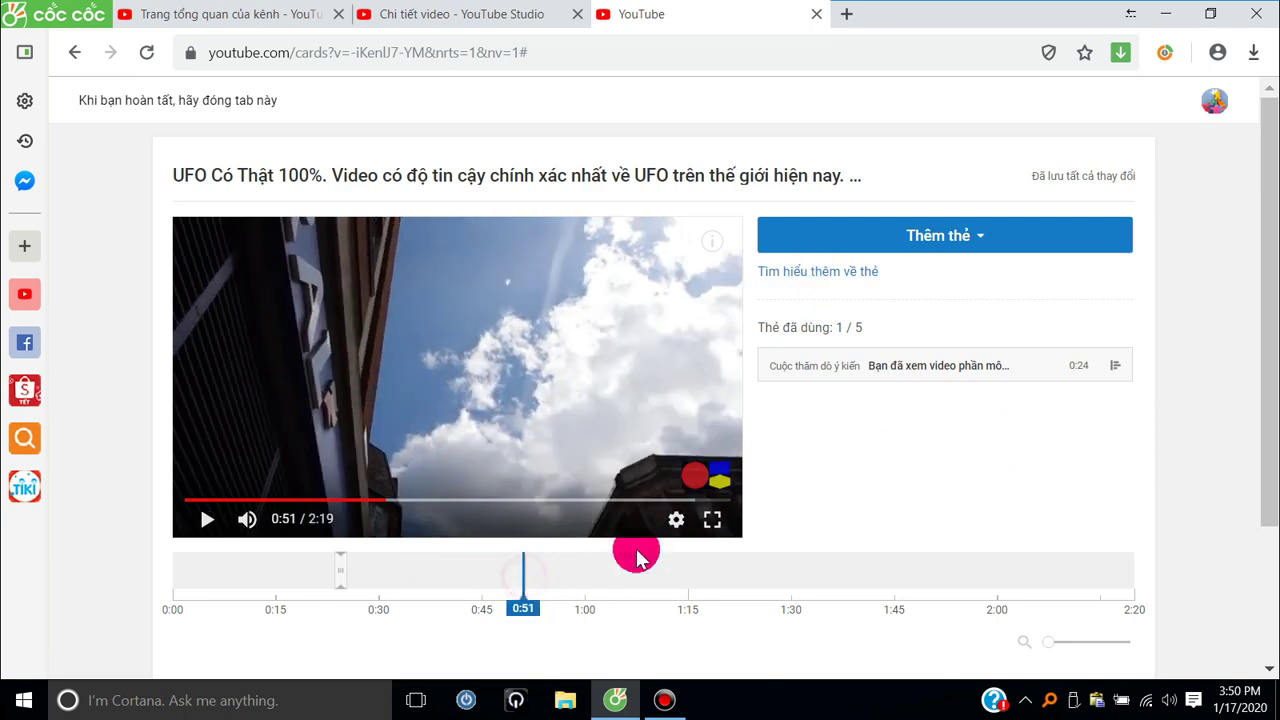
left_click(914, 238)
left_click(1100, 300)
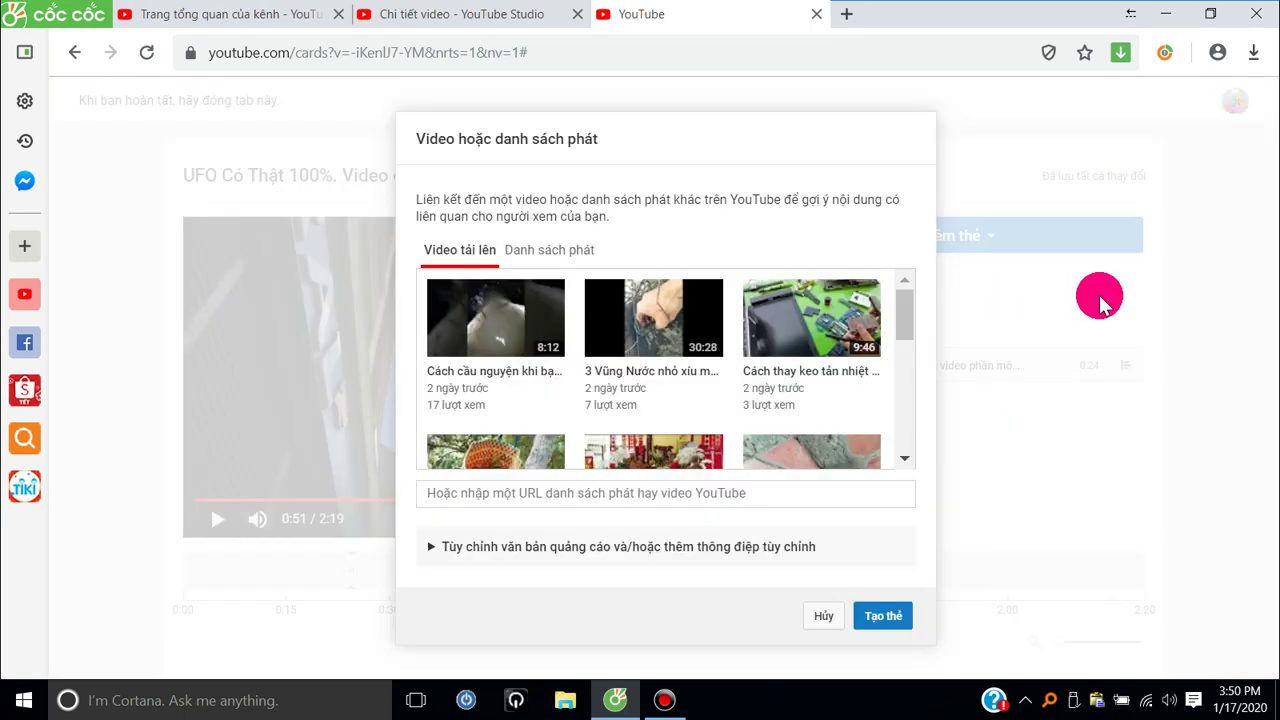
left_click(700, 493)
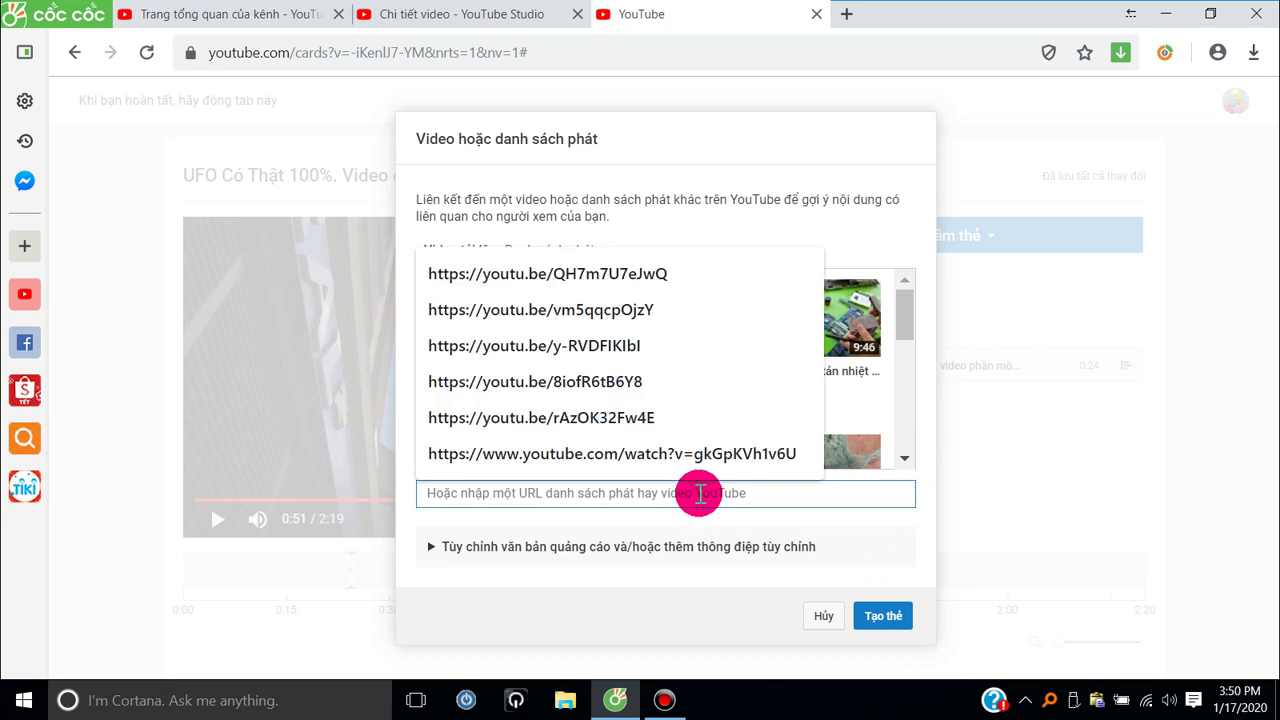
type("https://www.youtube.com/watch?v=gkGpKVh1v6U")
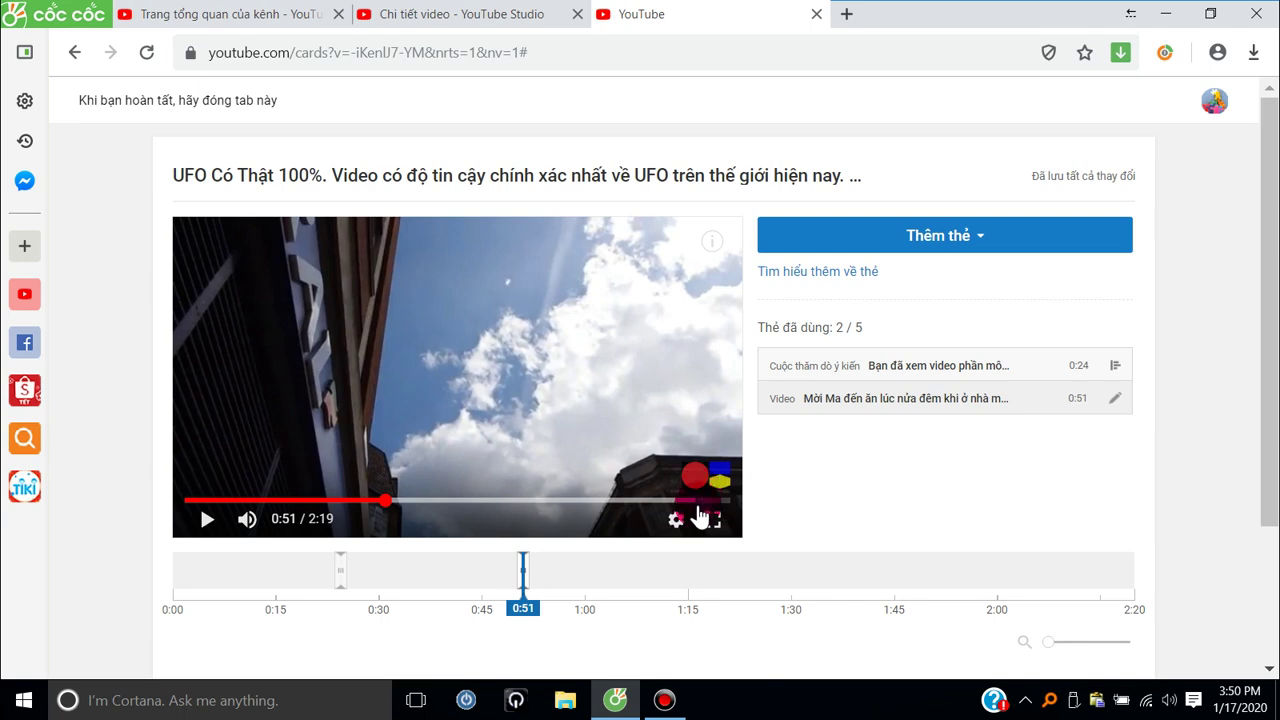
- Preview the video at the poll card's 0:24 marker and the video card's 0:51 marker on the timeline
left_click(339, 570)
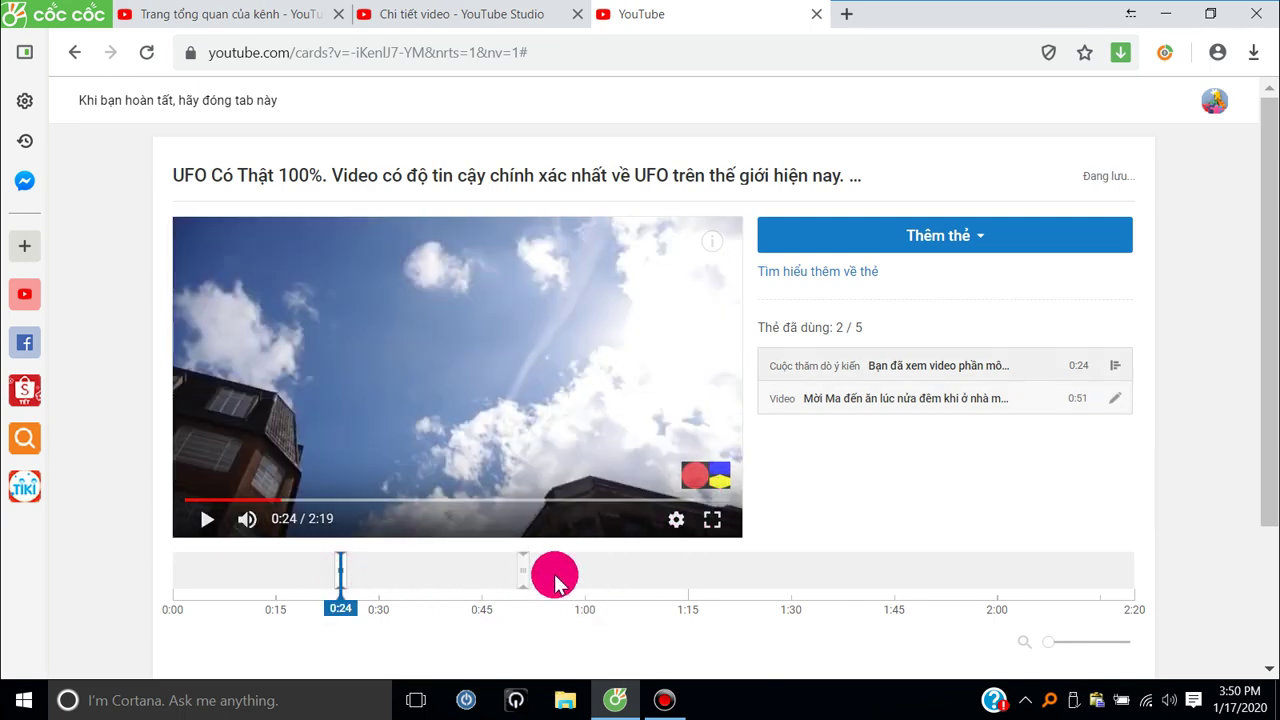
left_click(522, 570)
left_click(339, 571)
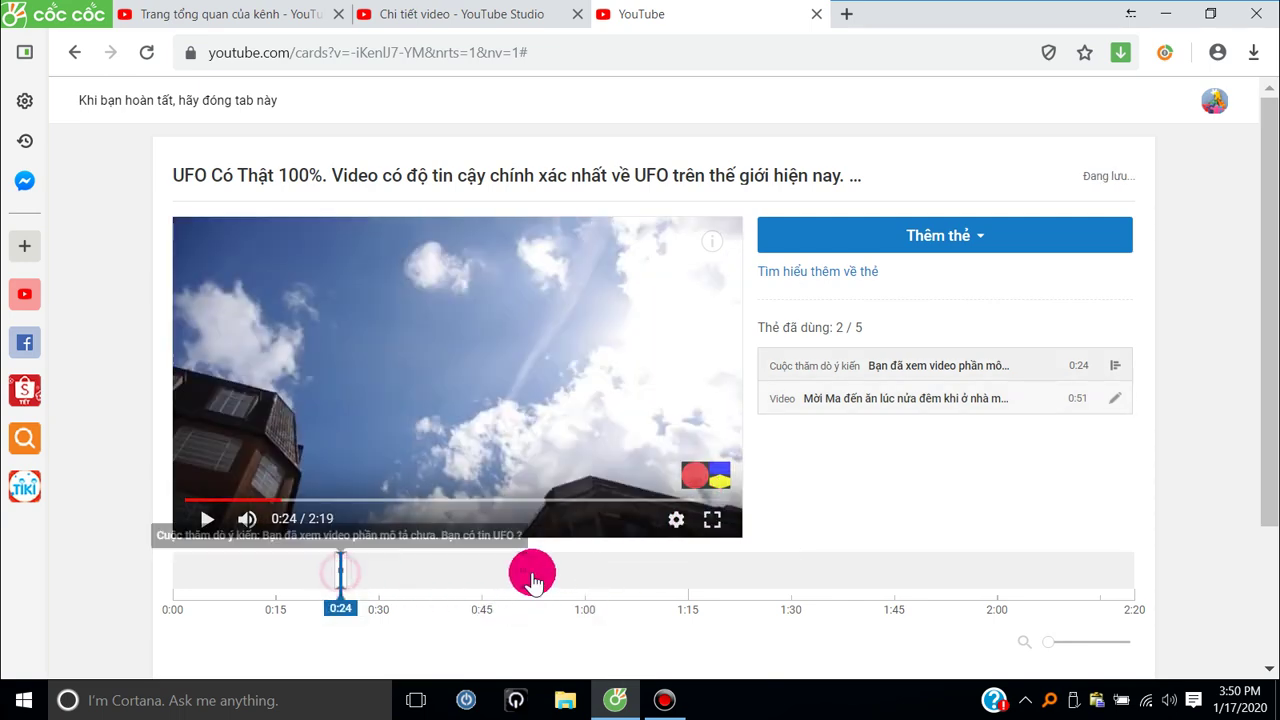
left_click(523, 568)
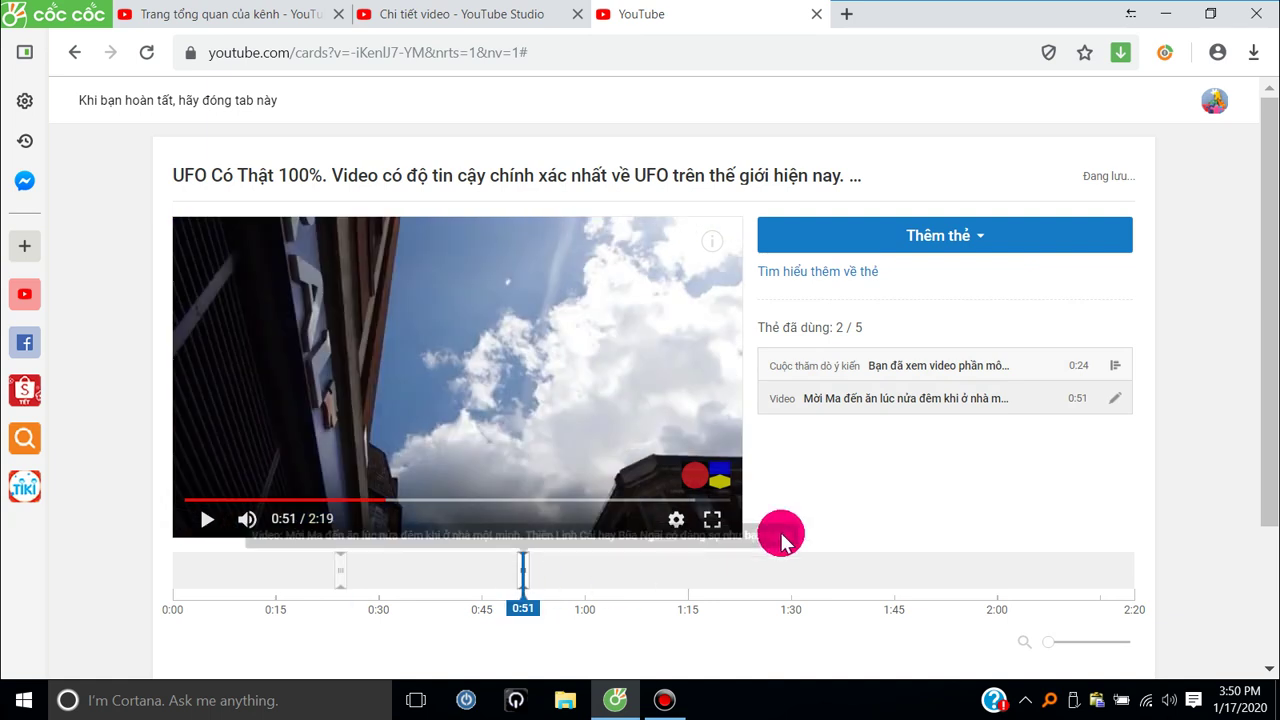
- Start a poll card with the question "Bạn đã xem video phần mô tả chưa. Bạn có tin UFO ?"
left_click(979, 240)
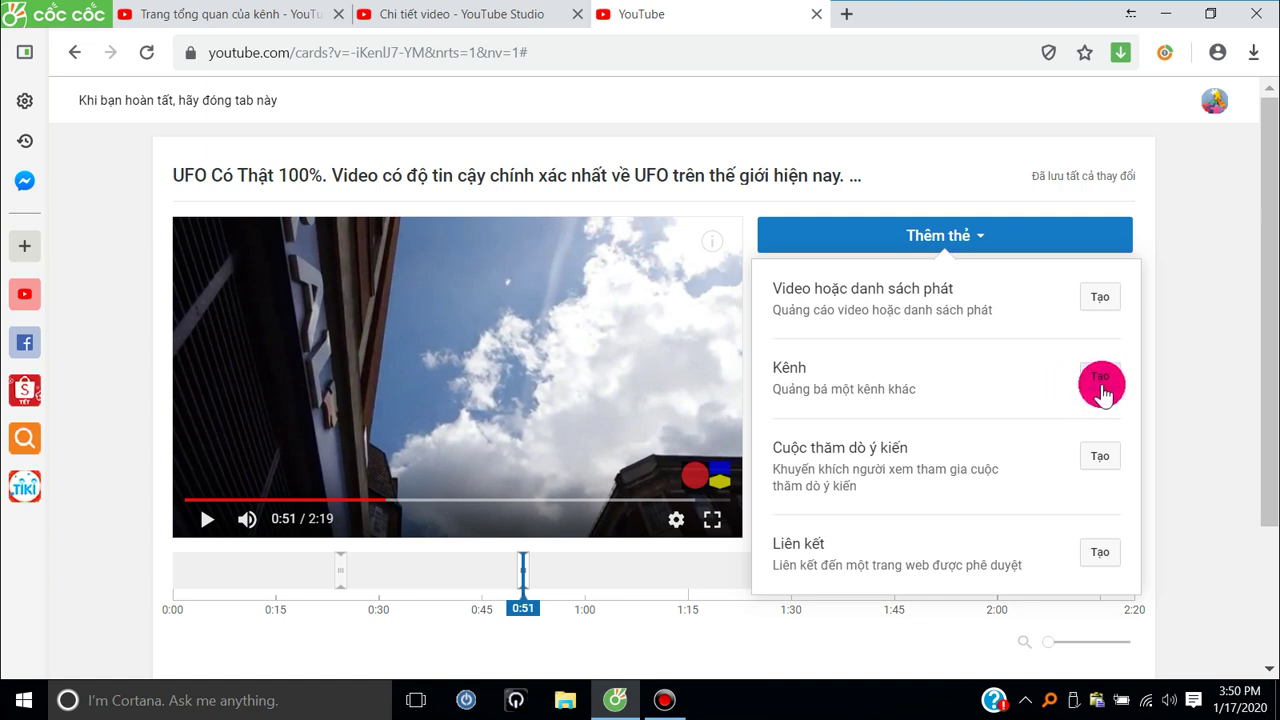
left_click(1100, 457)
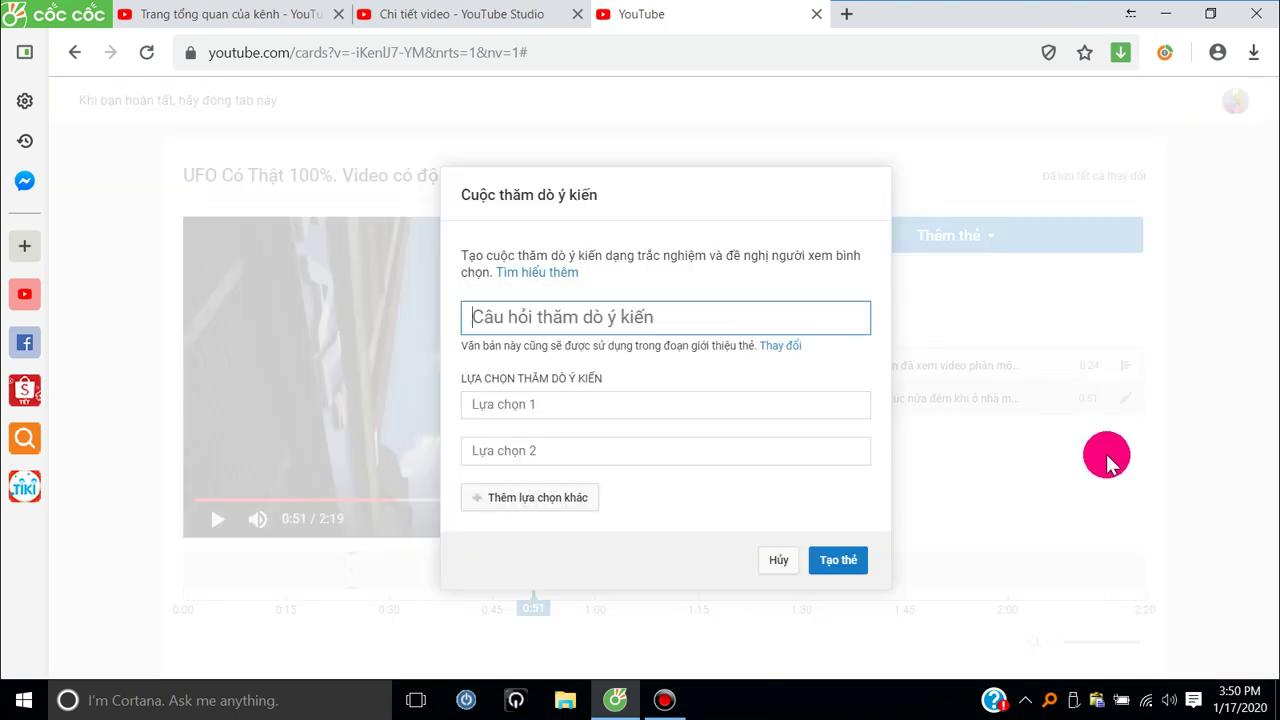
left_click(668, 318)
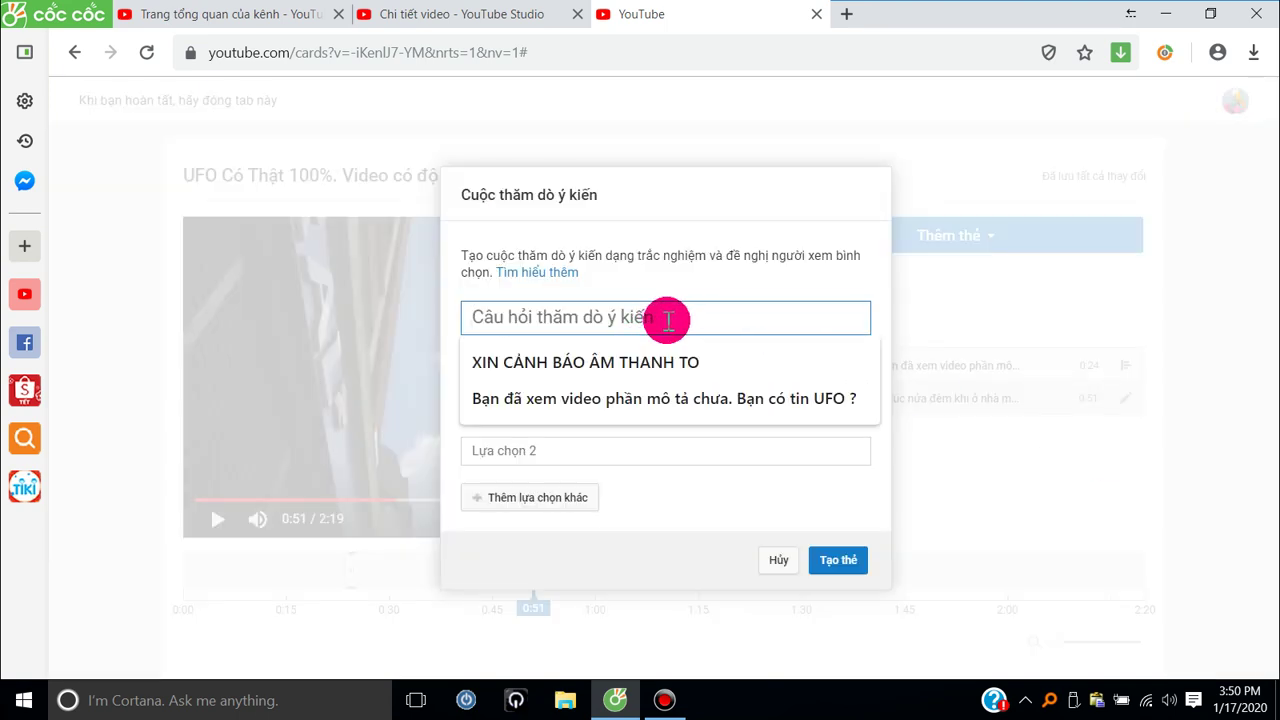
left_click(680, 398)
- Fill the first two poll answers with "Tôi tin và đã xem video mô tả." and "Làm gì có ai thông minh hơn ta"
left_click(648, 410)
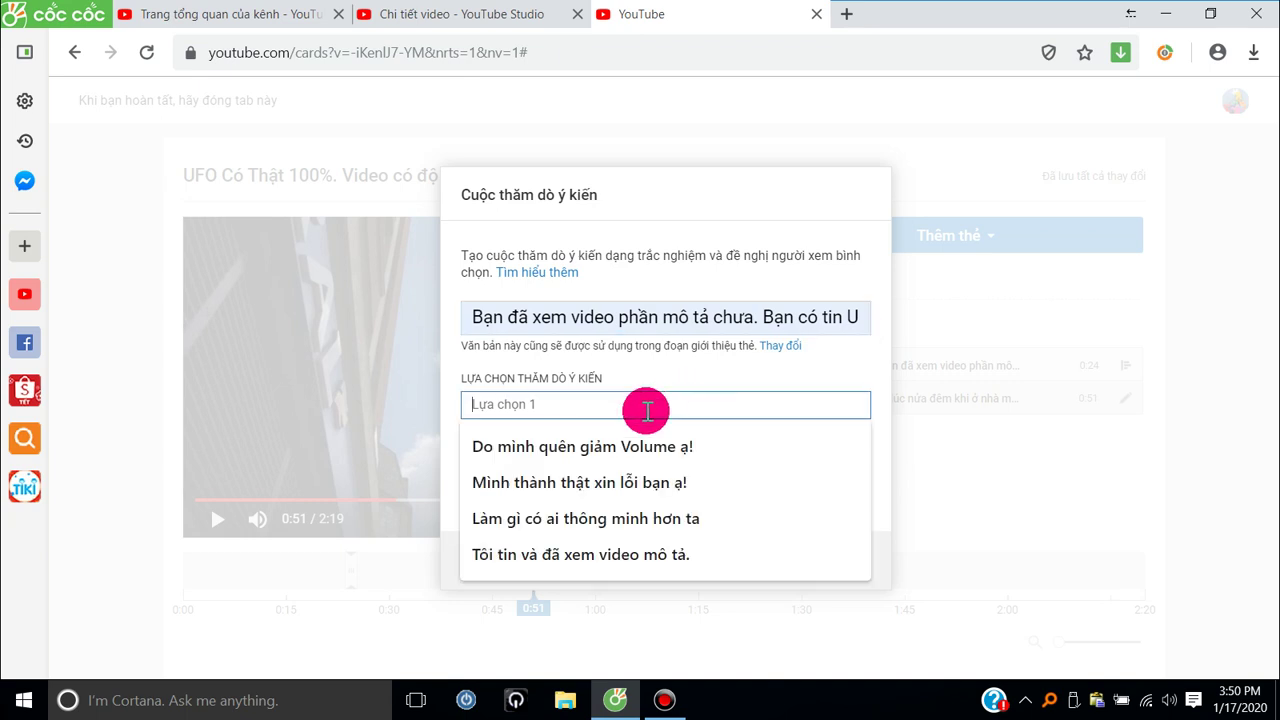
left_click(617, 553)
left_click(634, 450)
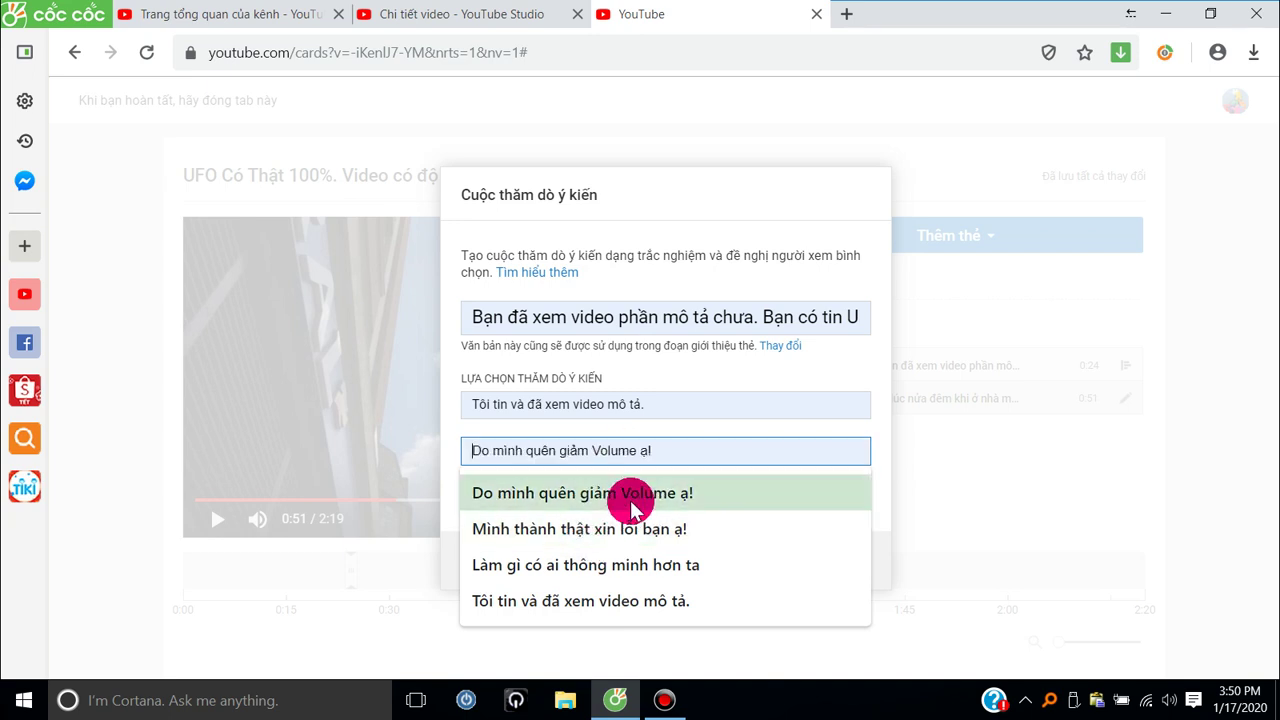
left_click(623, 566)
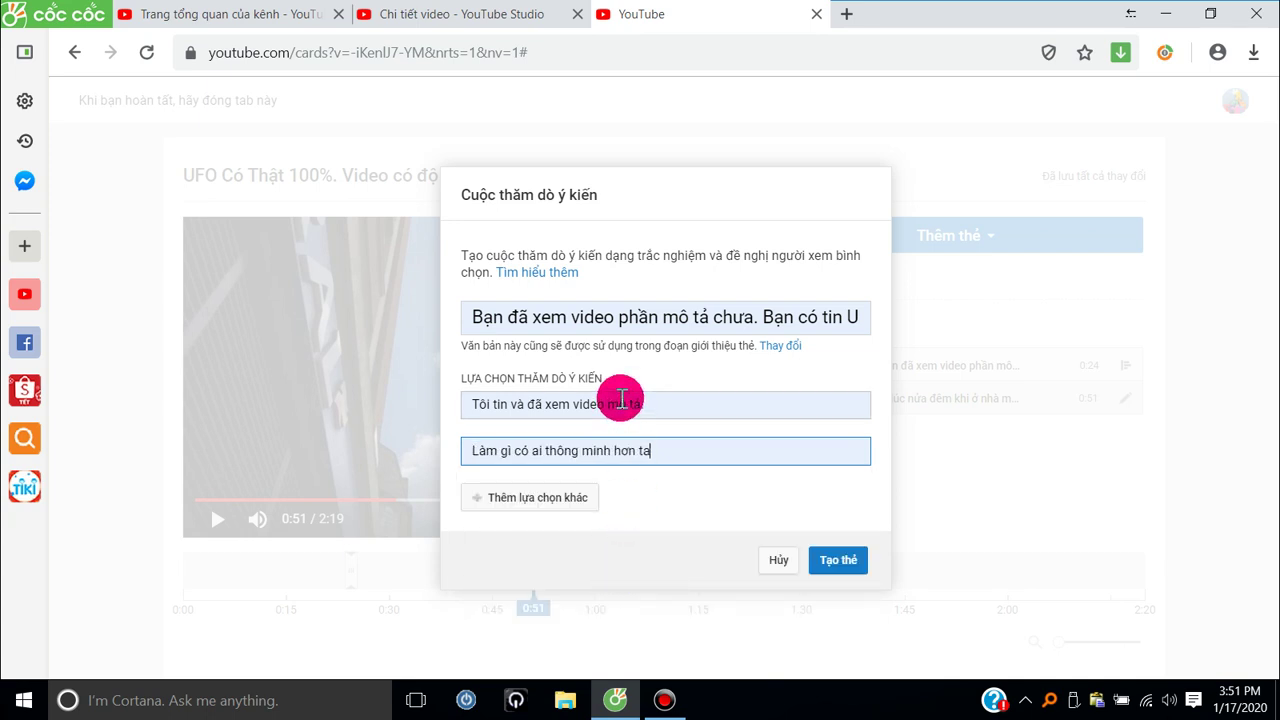
- Add three more answer choices to the poll draft, up to choice 5, and discard the draft
left_click(553, 503)
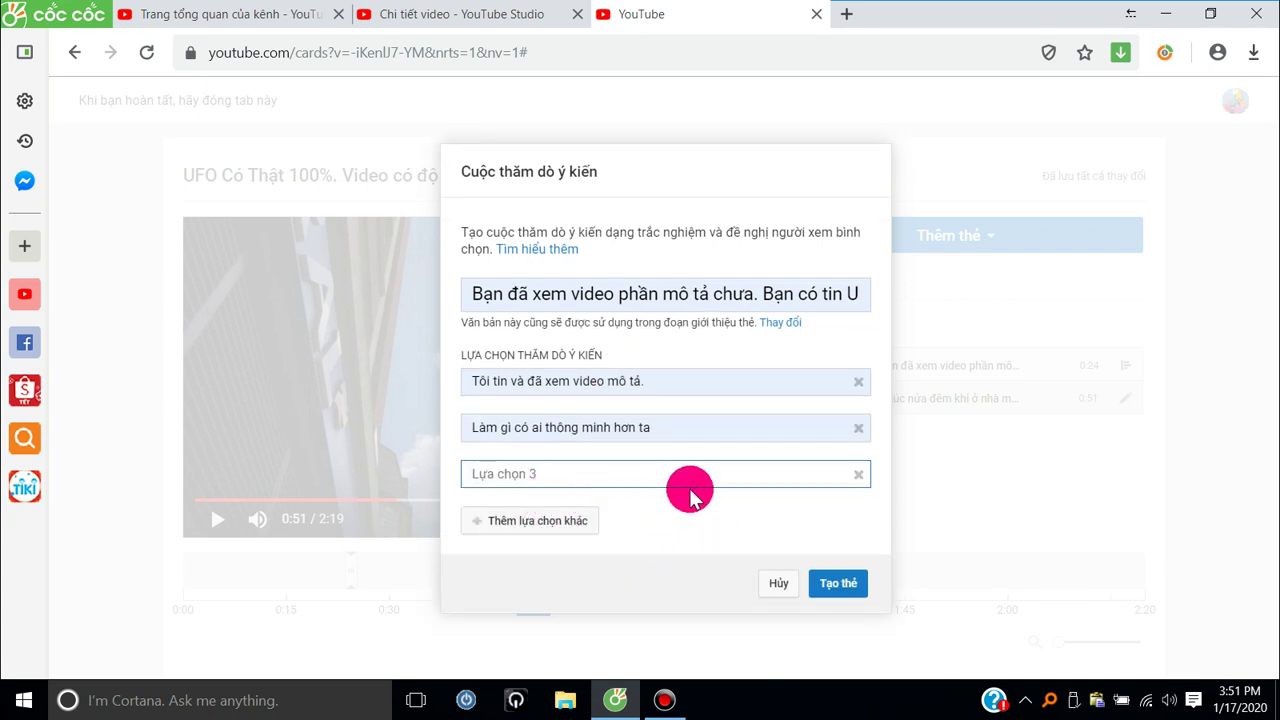
left_click(535, 522)
left_click(538, 543)
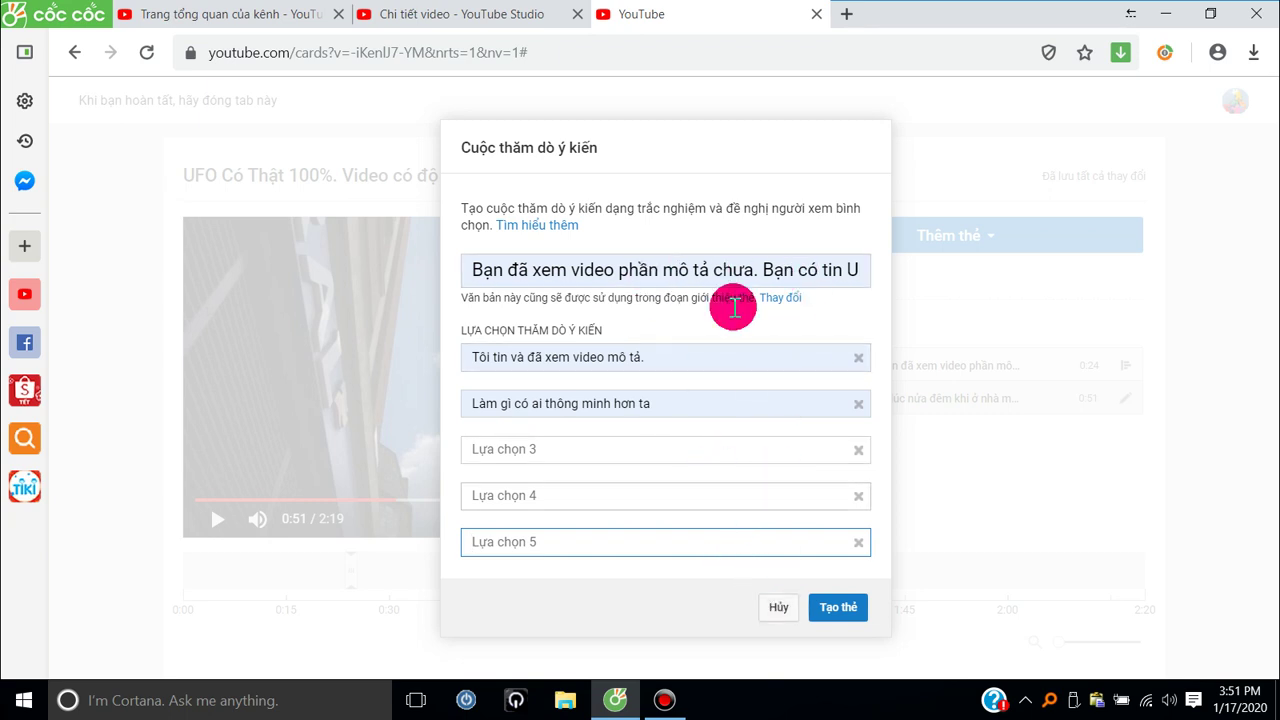
left_click(788, 607)
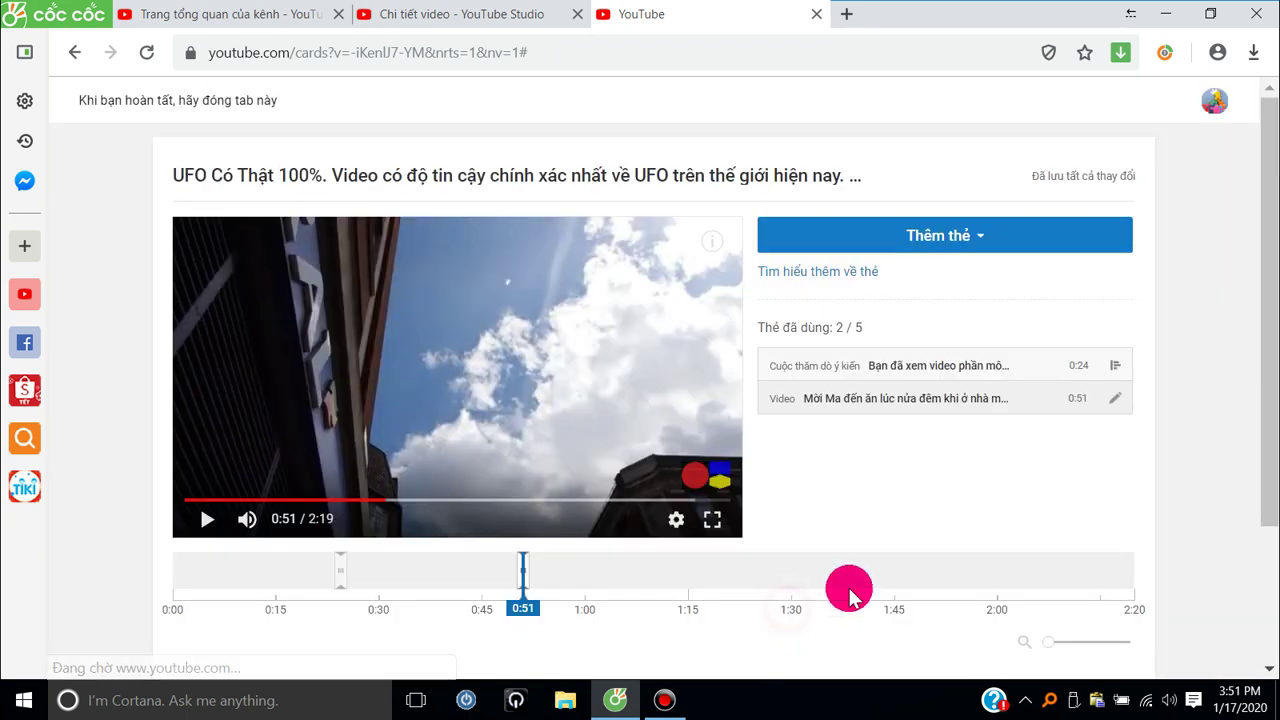
- Examine the associated websites offered for a link card, and cancel without creating the card
left_click(1029, 234)
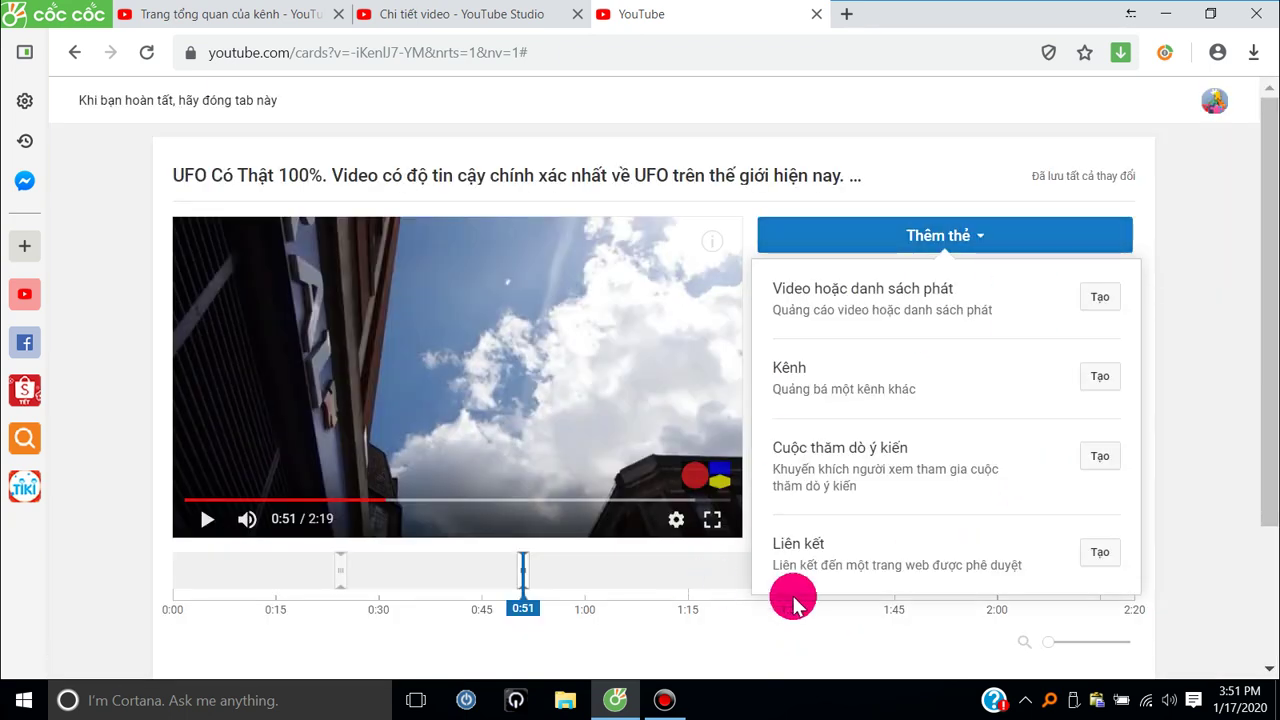
left_click(1097, 553)
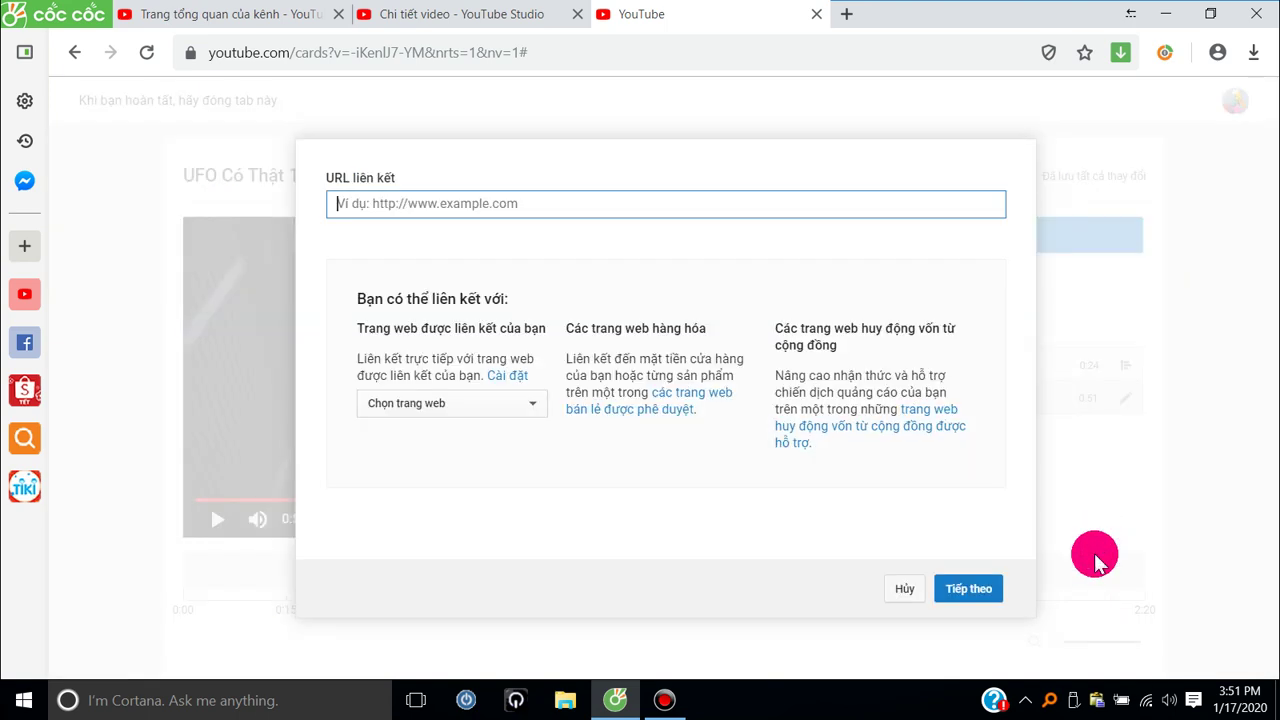
left_click(531, 410)
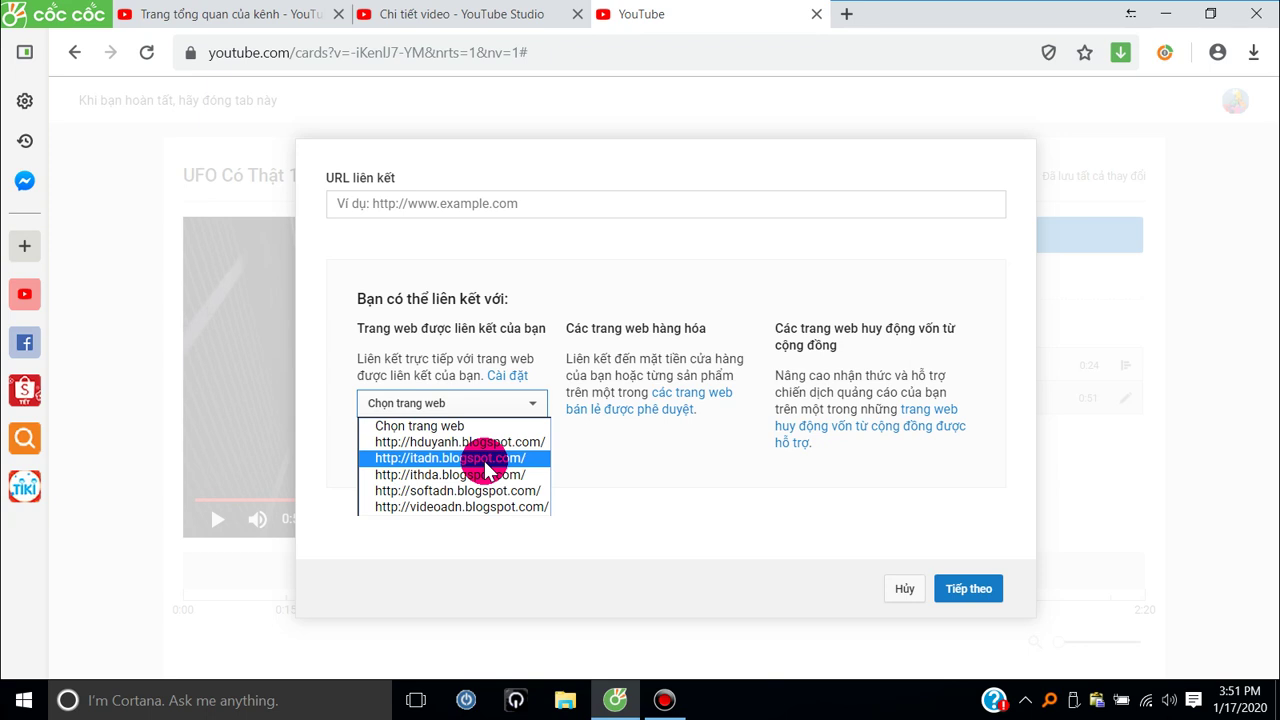
left_click(678, 500)
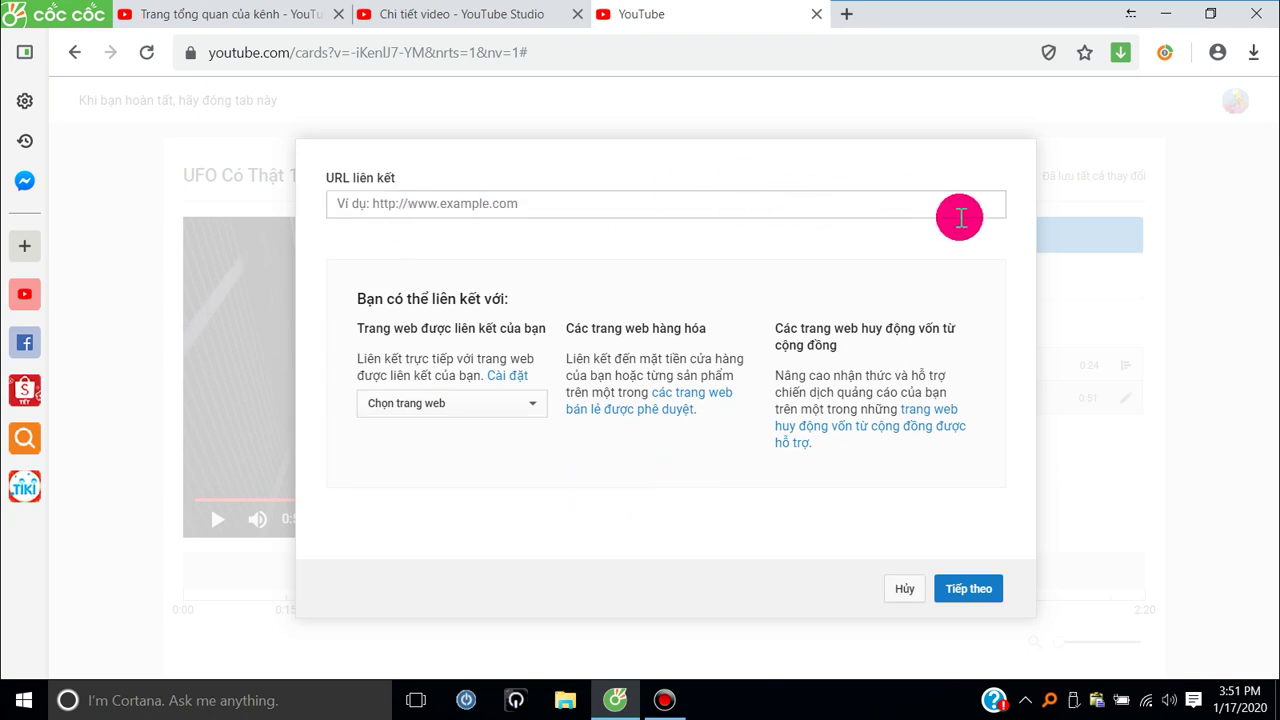
left_click(906, 592)
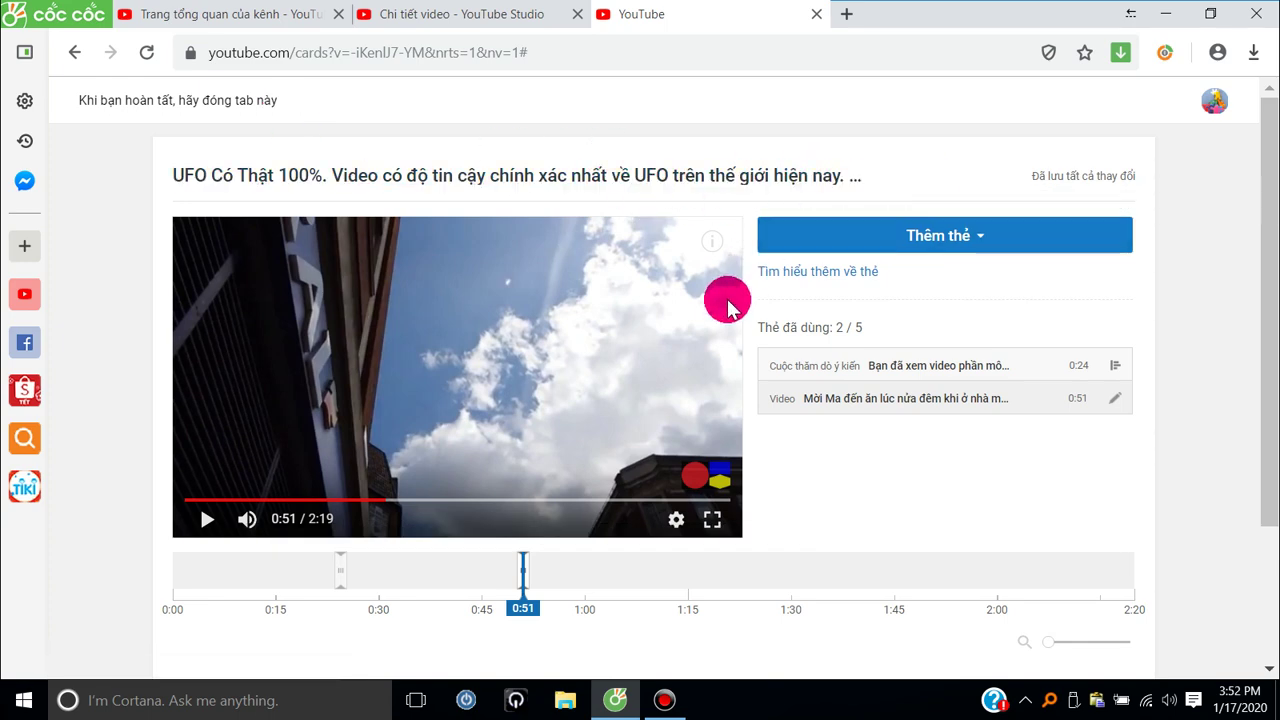
- Open blogger.com in a new browser tab to view the blog's list of posts
left_click(846, 17)
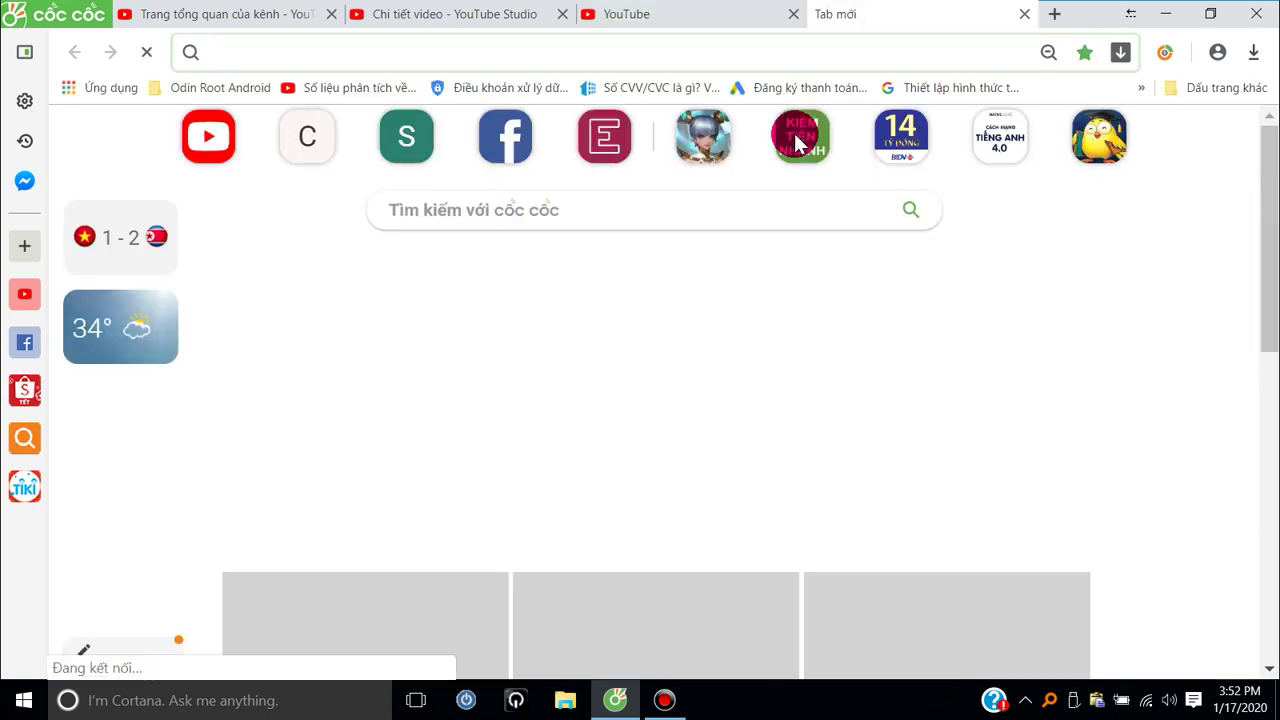
type("blogg")
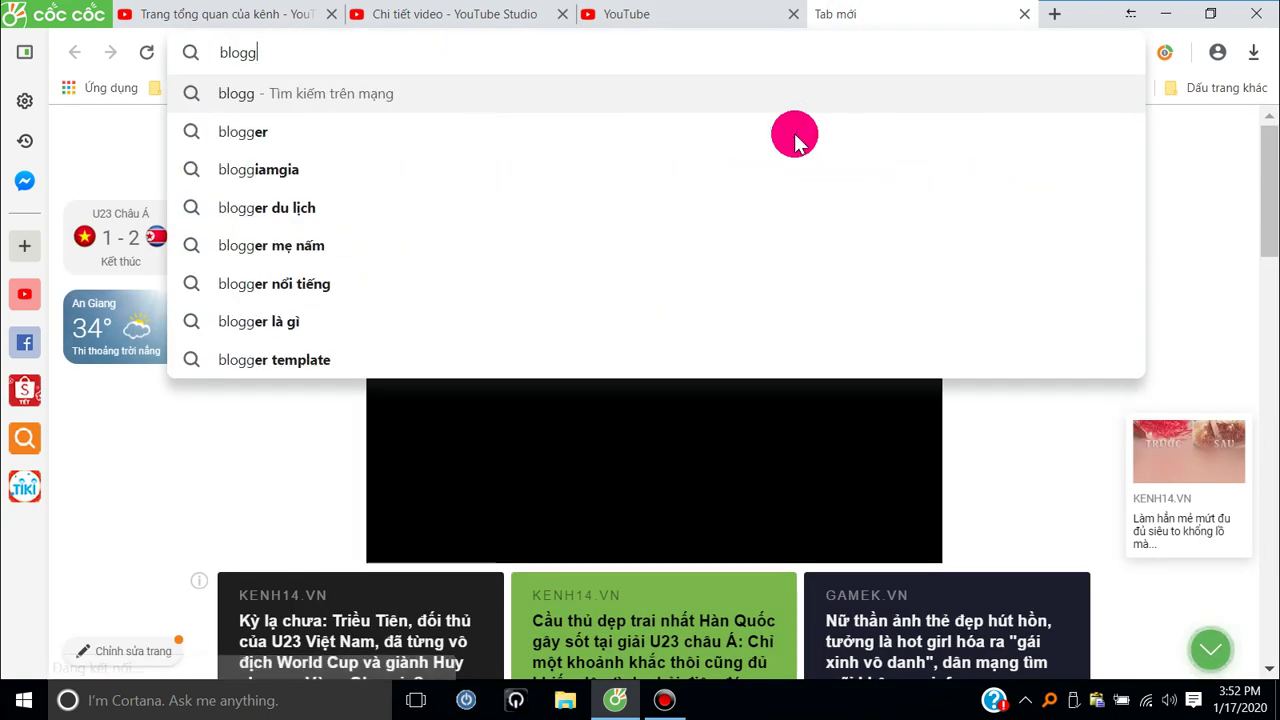
type("er")
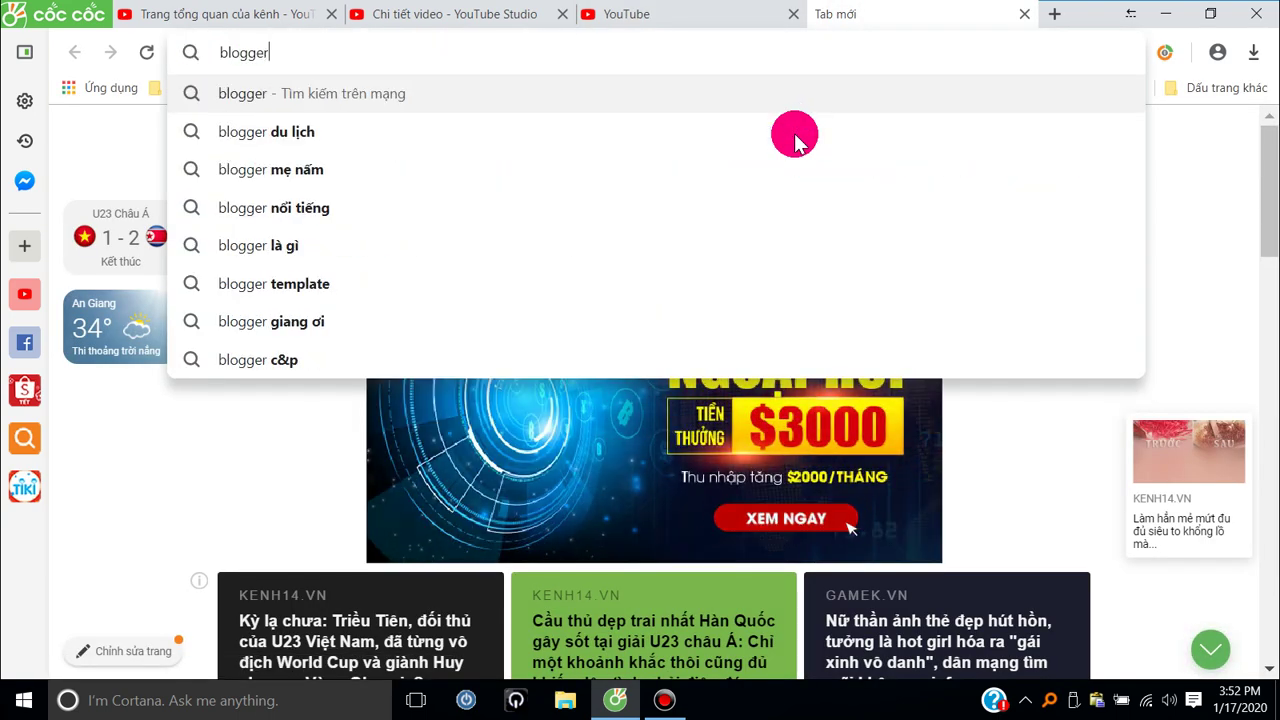
type(".com")
key("Return")
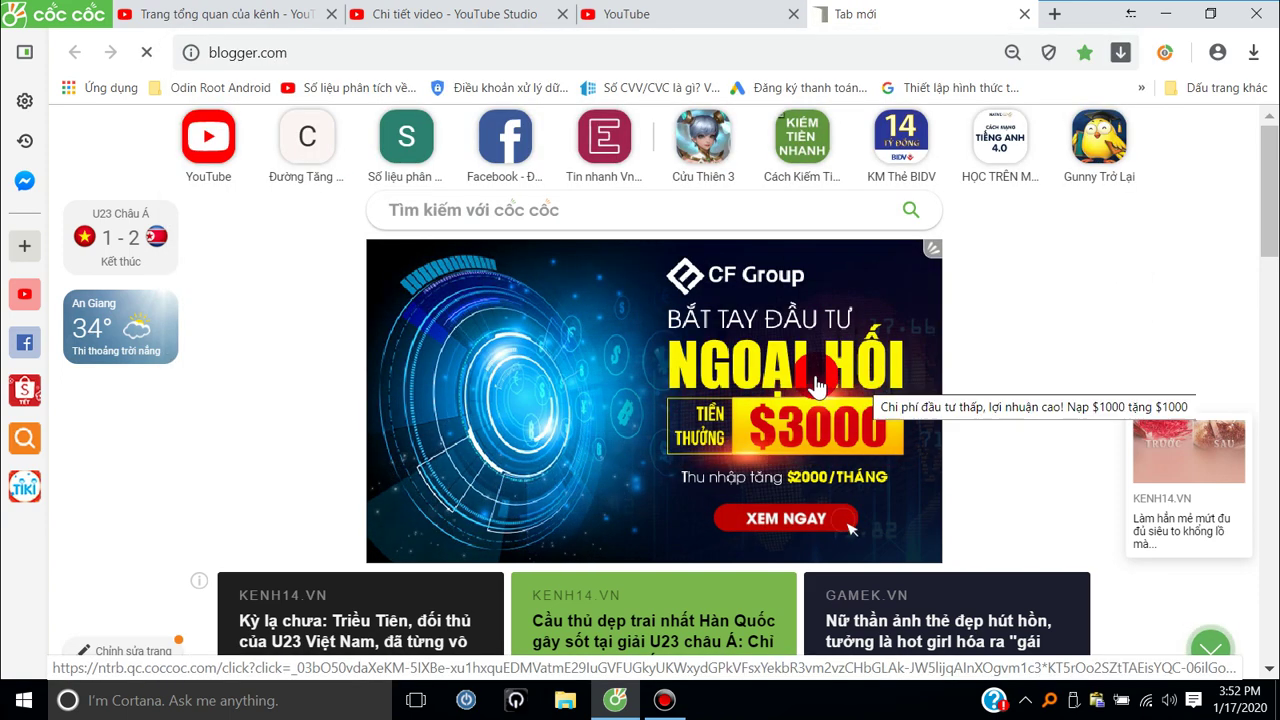
left_click(830, 276)
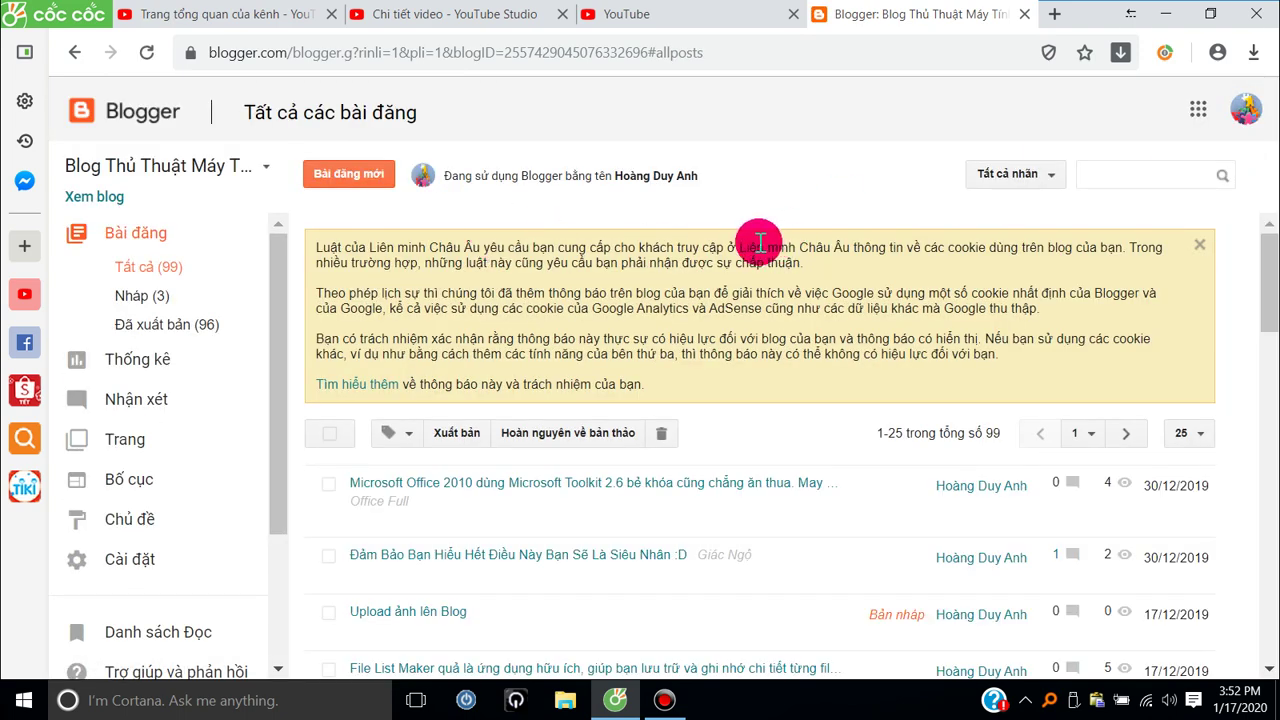
left_click(358, 182)
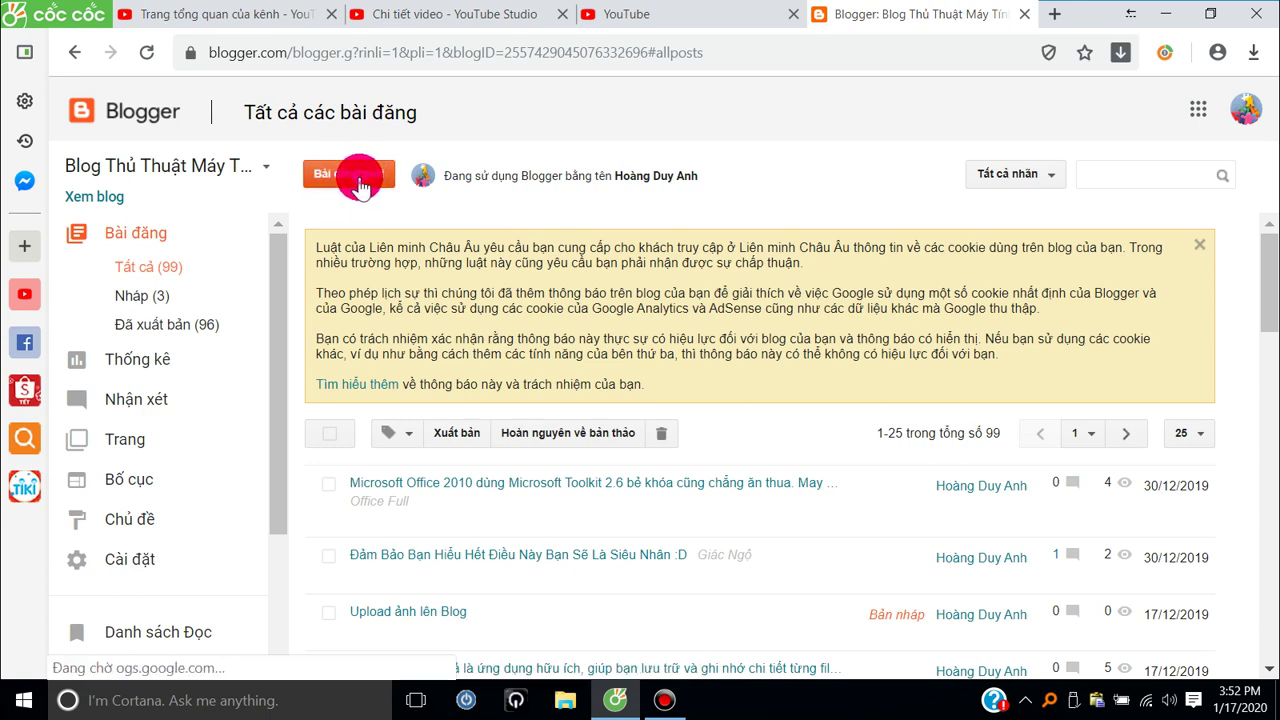
- Return to the UFO video's cards page, examine the channel card's URL, custom message and teaser text fields, and cancel without creating it
left_click(658, 18)
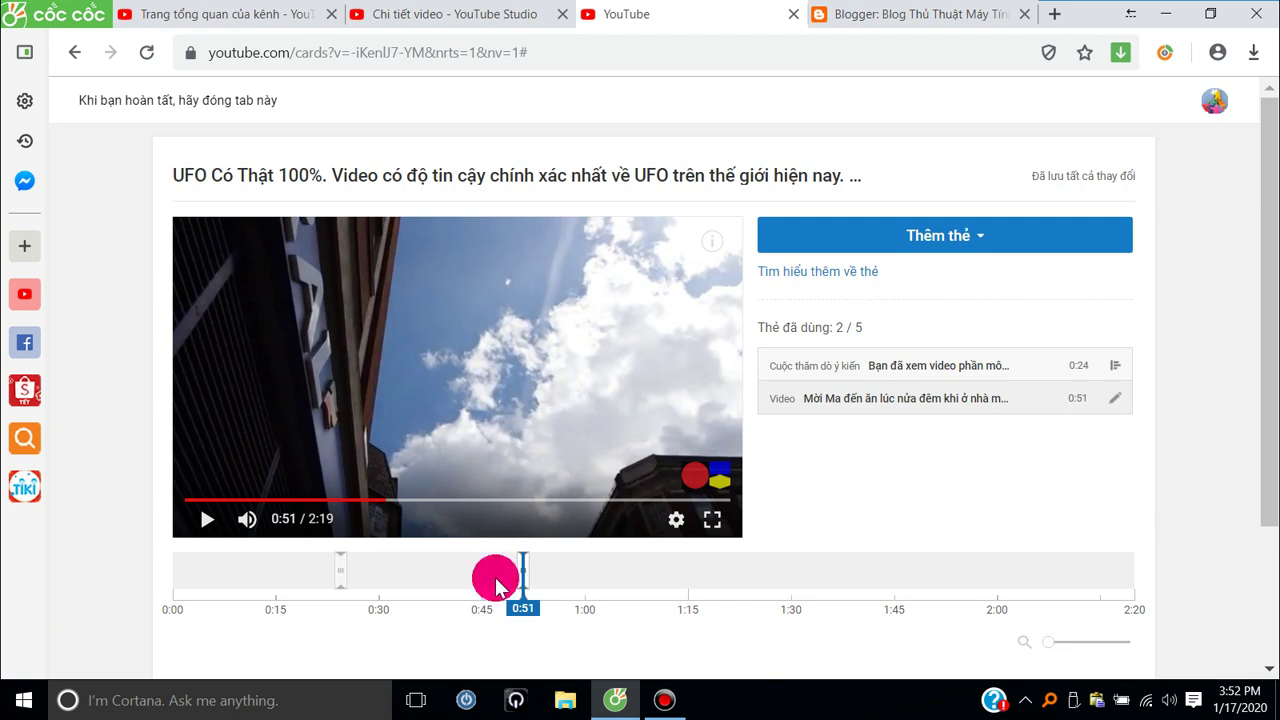
left_click(909, 240)
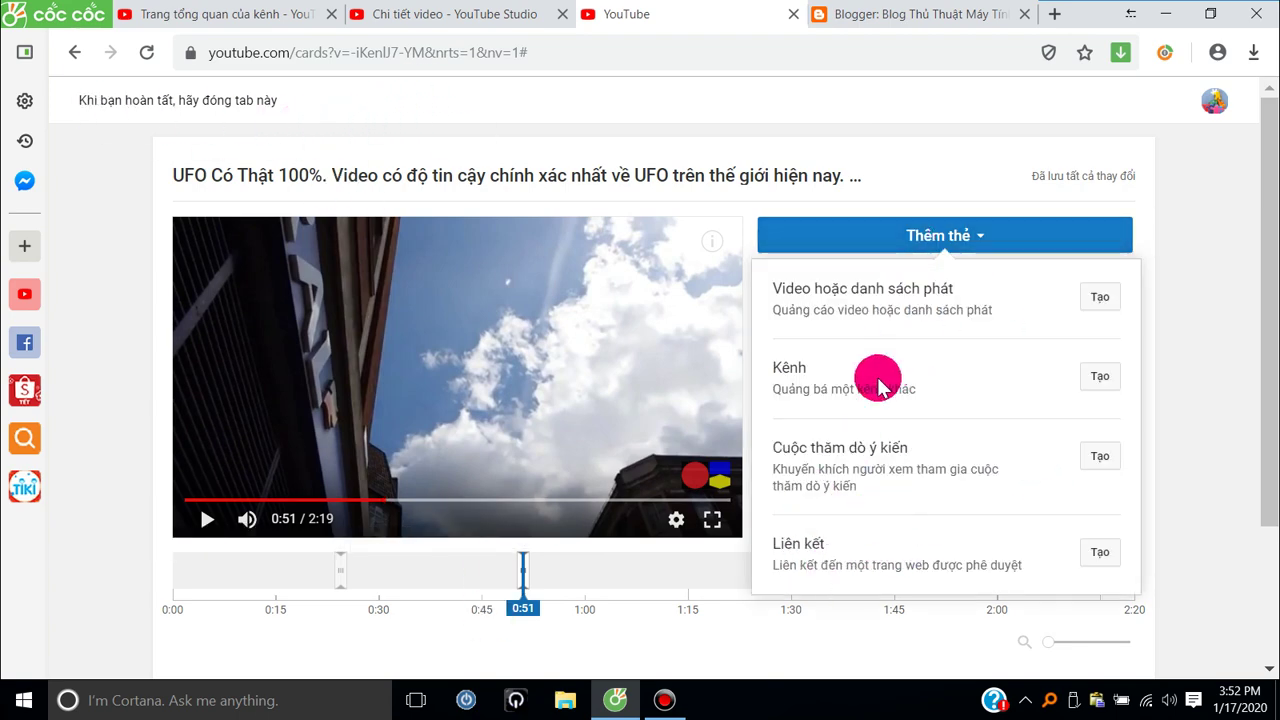
left_click(500, 123)
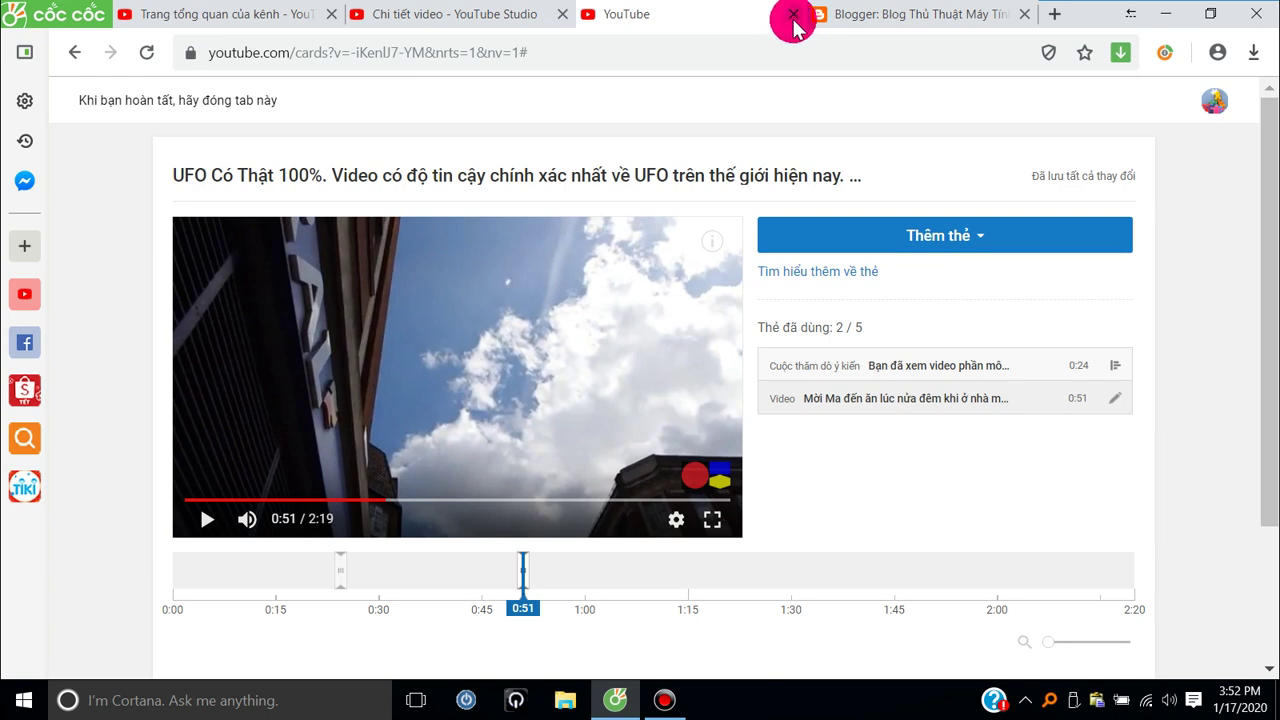
left_click(862, 228)
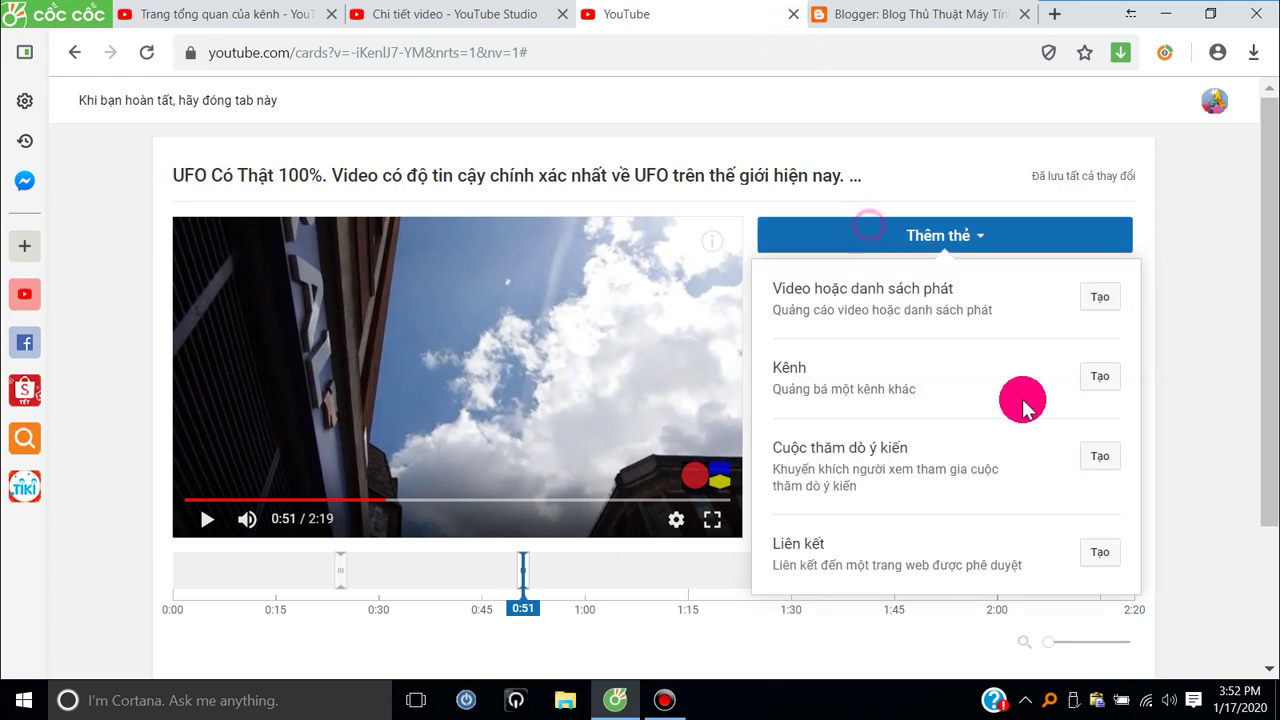
left_click(1100, 380)
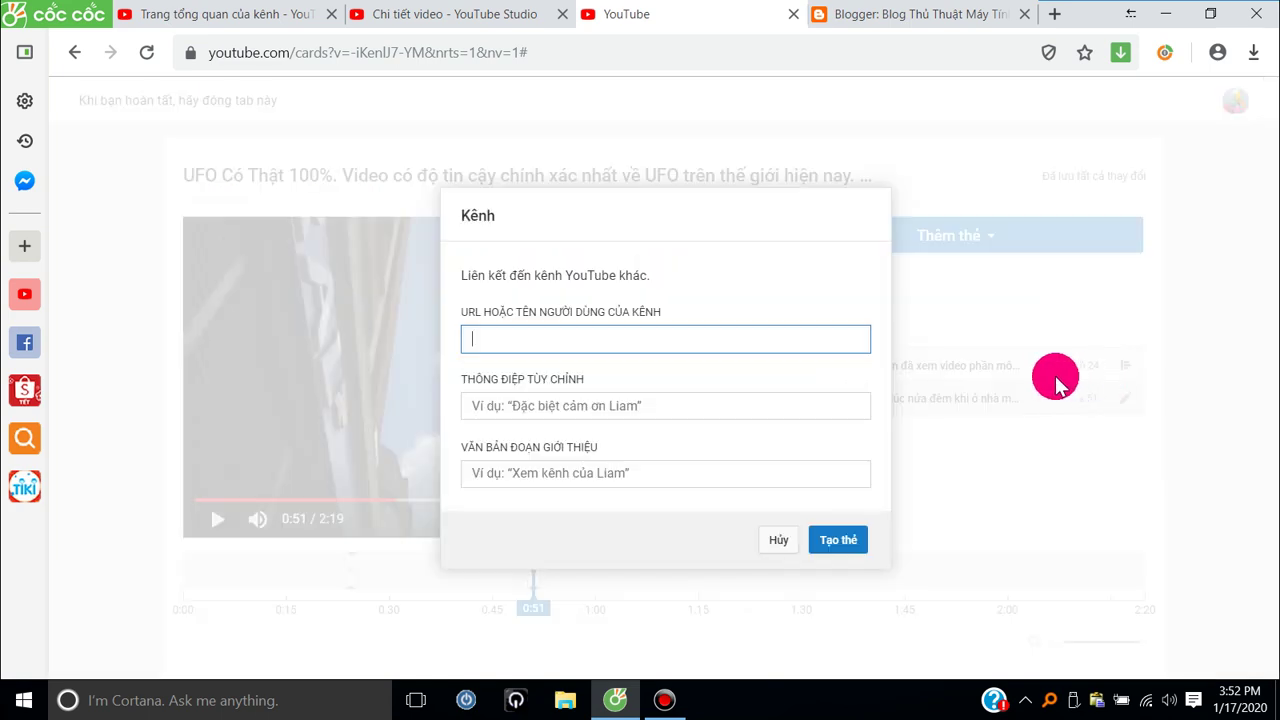
left_click(634, 406)
left_click(606, 476)
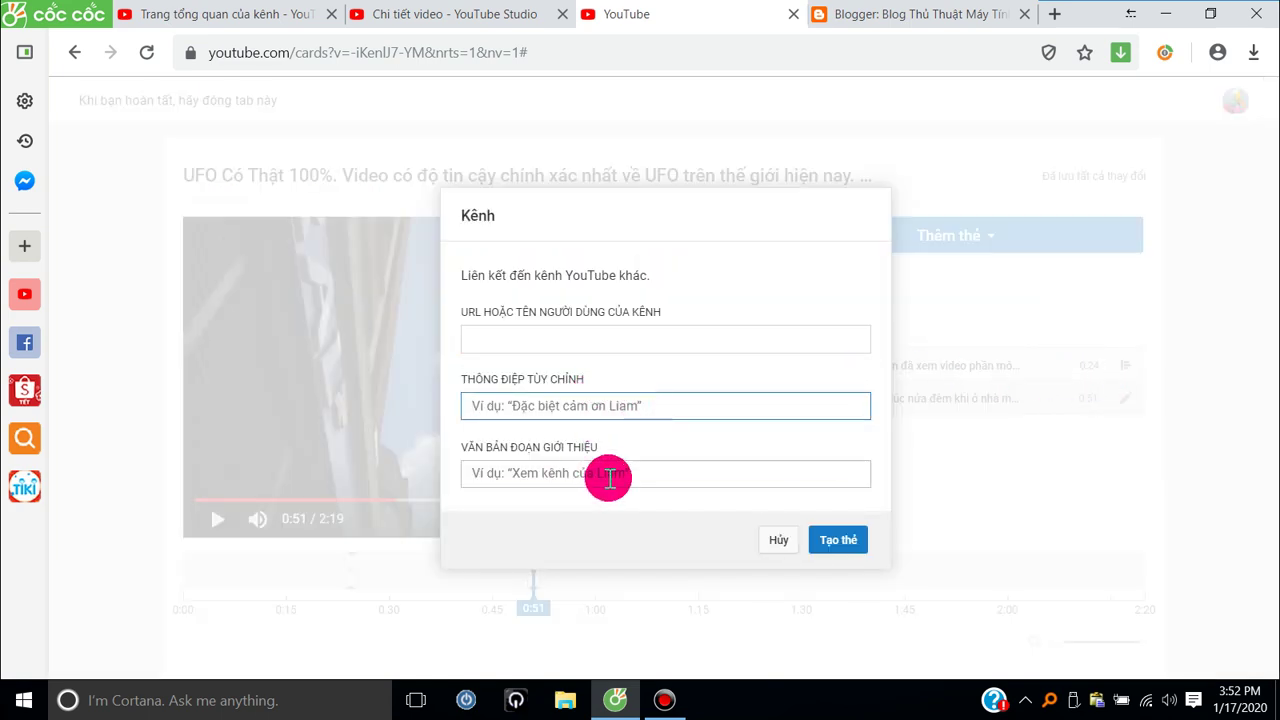
left_click(613, 342)
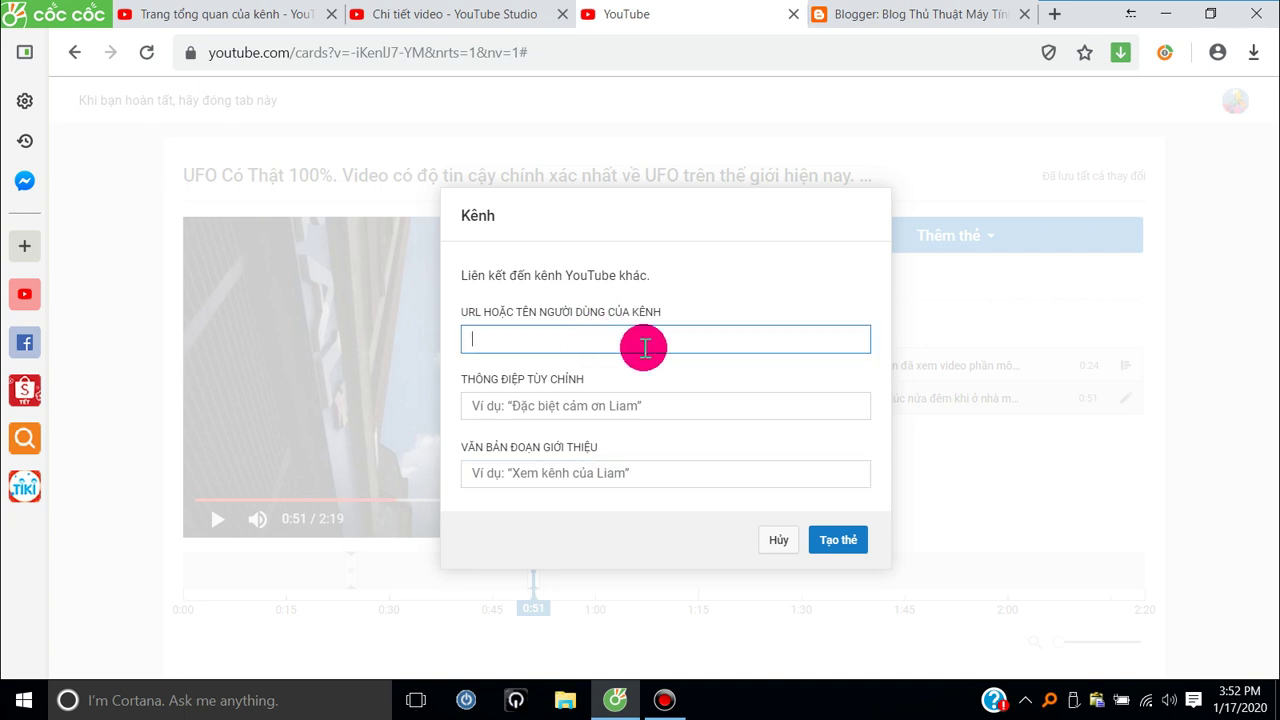
left_click(785, 541)
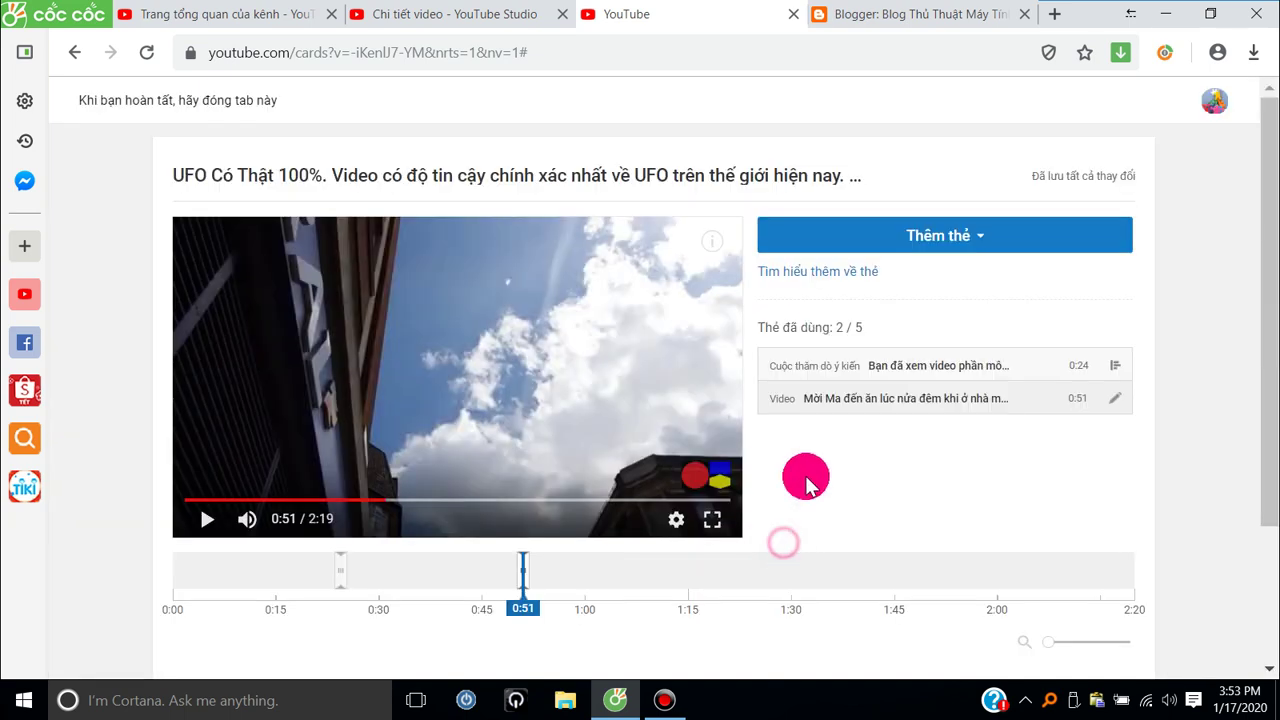
left_click(1052, 248)
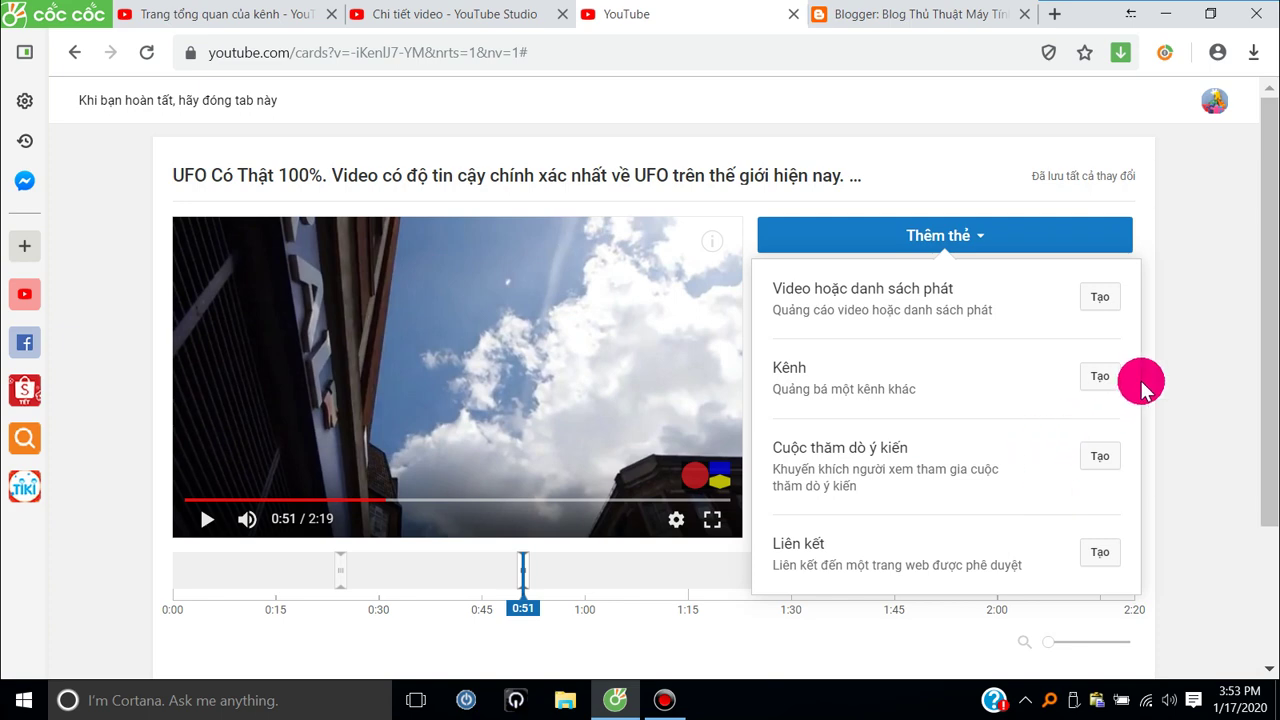
left_click(1203, 378)
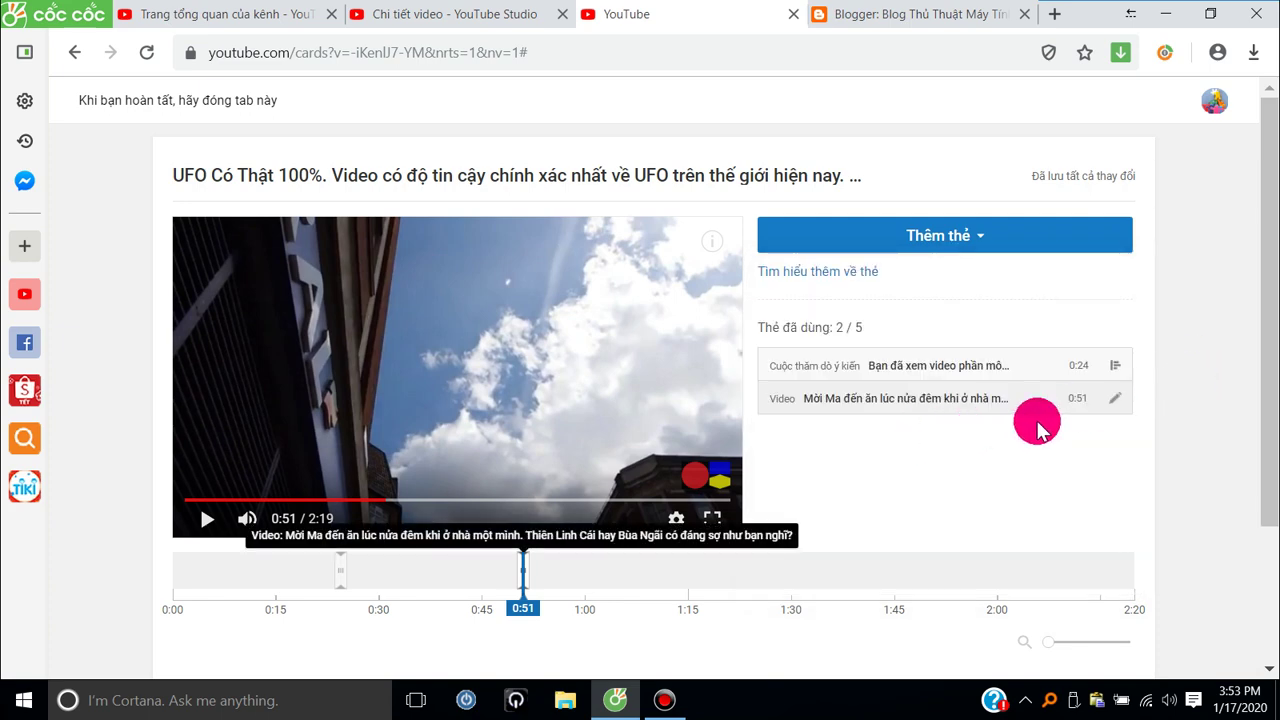
- Delete the video card at 0:51 from the UFO video and close the cards page
left_click(1118, 398)
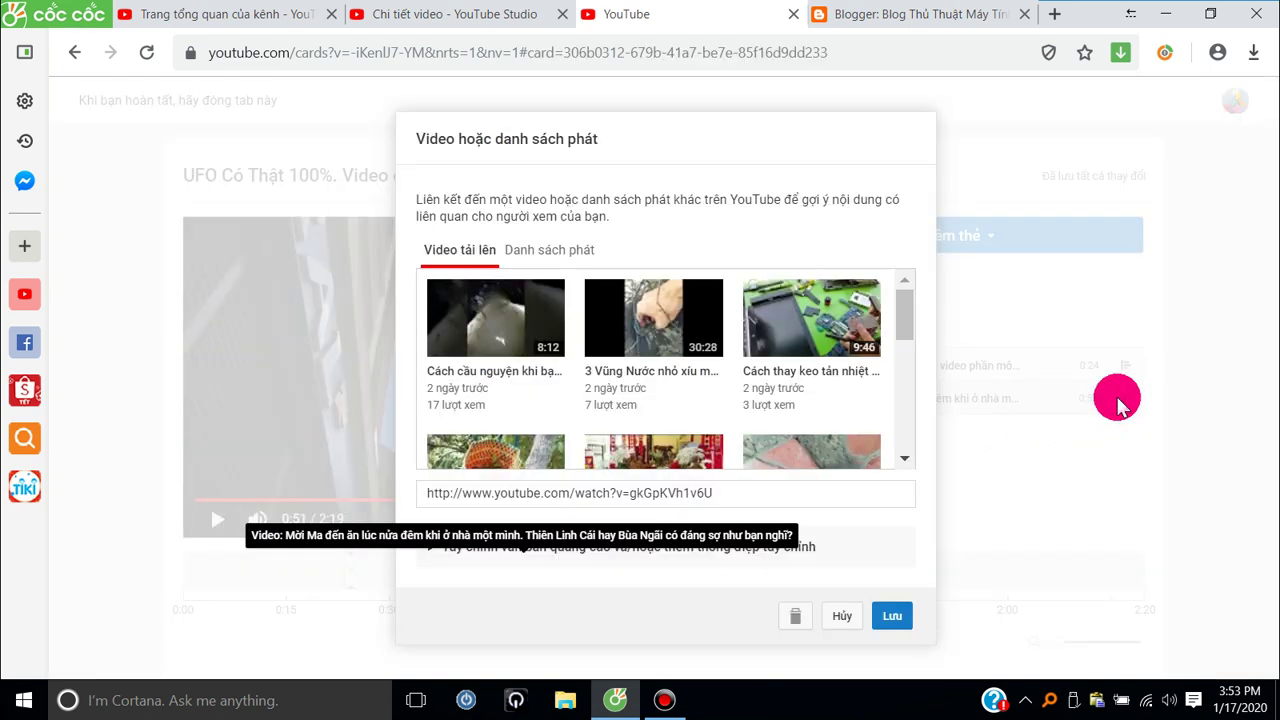
left_click(796, 618)
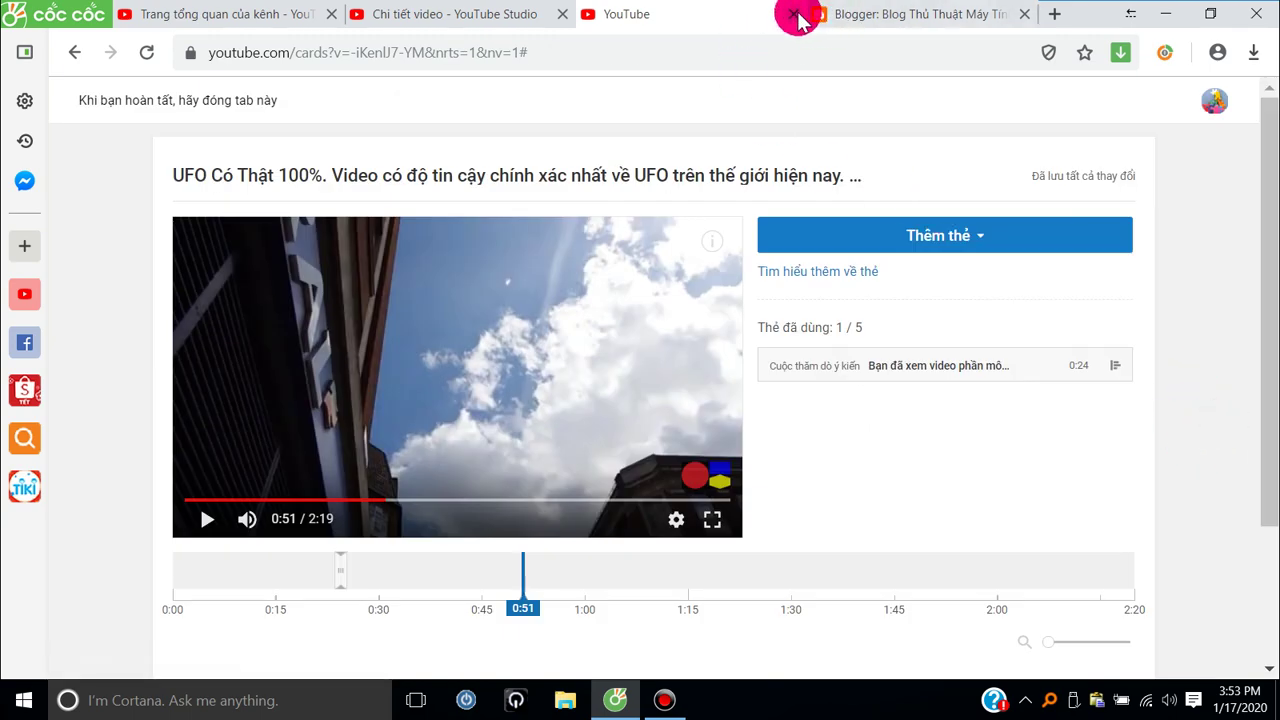
left_click(840, 20)
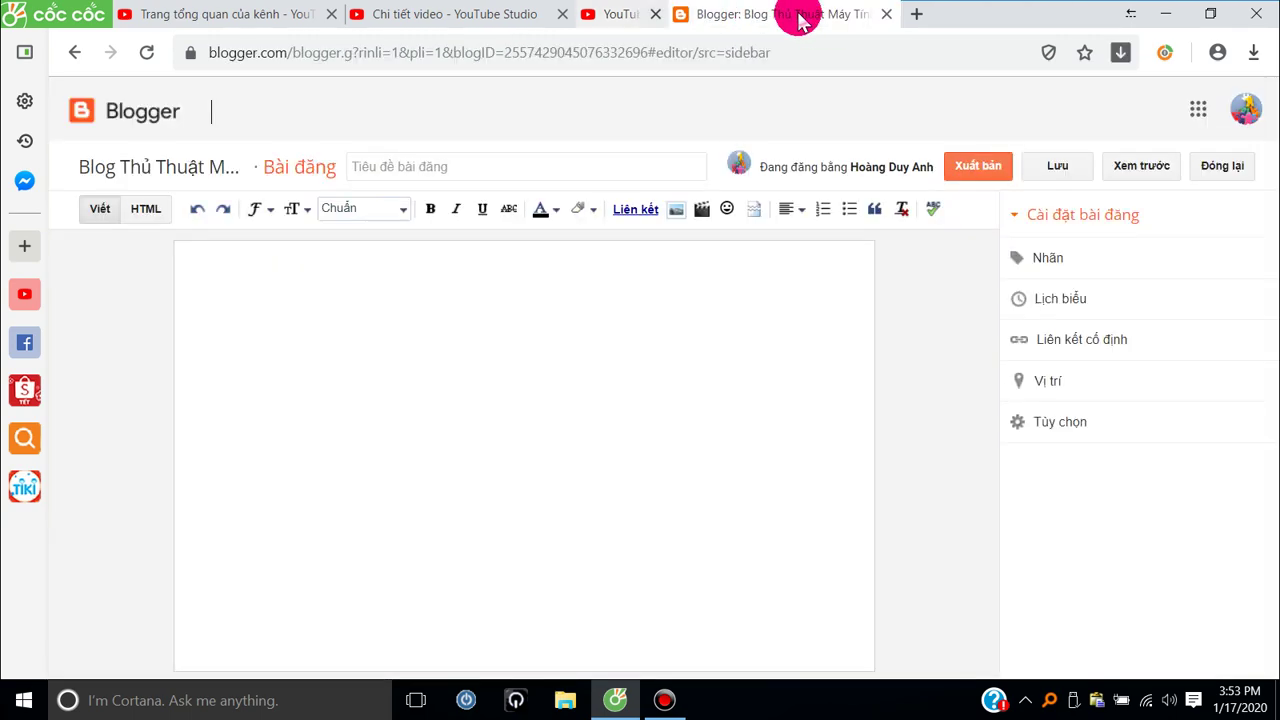
- Copy the UFO video's full title from YouTube Studio and paste it as the title of the new Blogger post
left_click(523, 14)
scroll(681, 465, "up", 5)
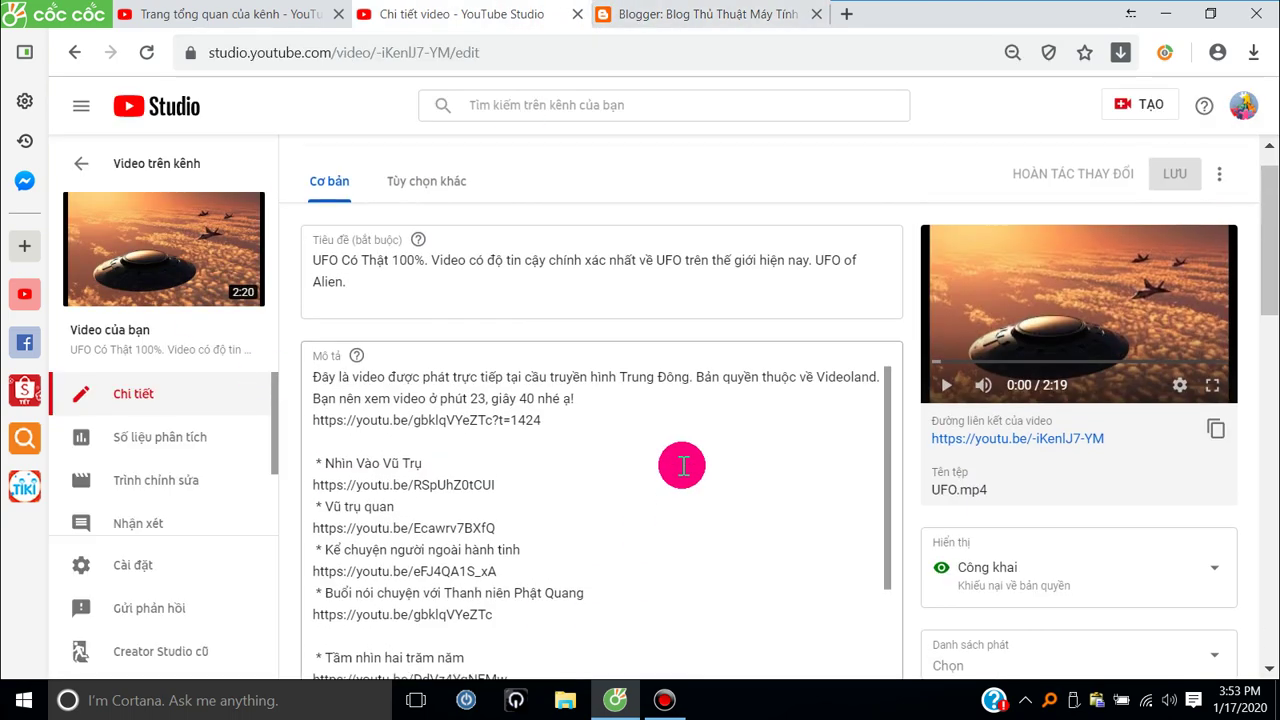
left_click(333, 355)
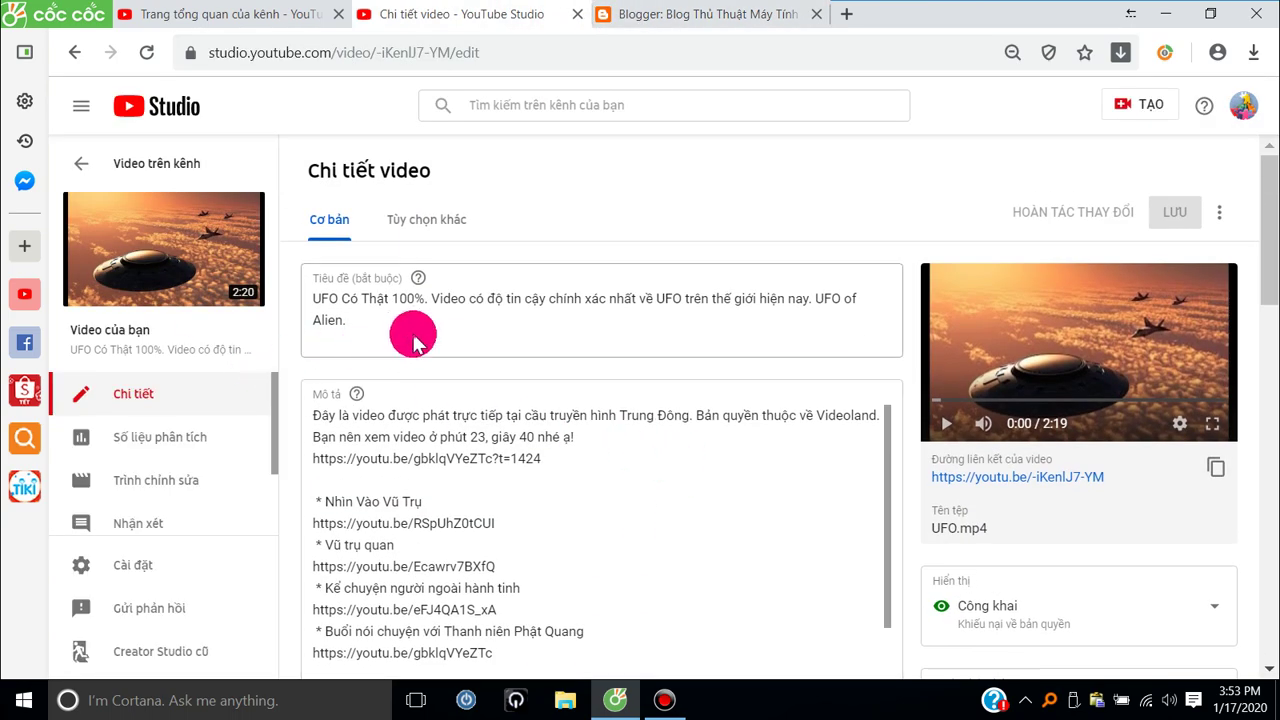
key("ctrl+a")
key("ctrl+c")
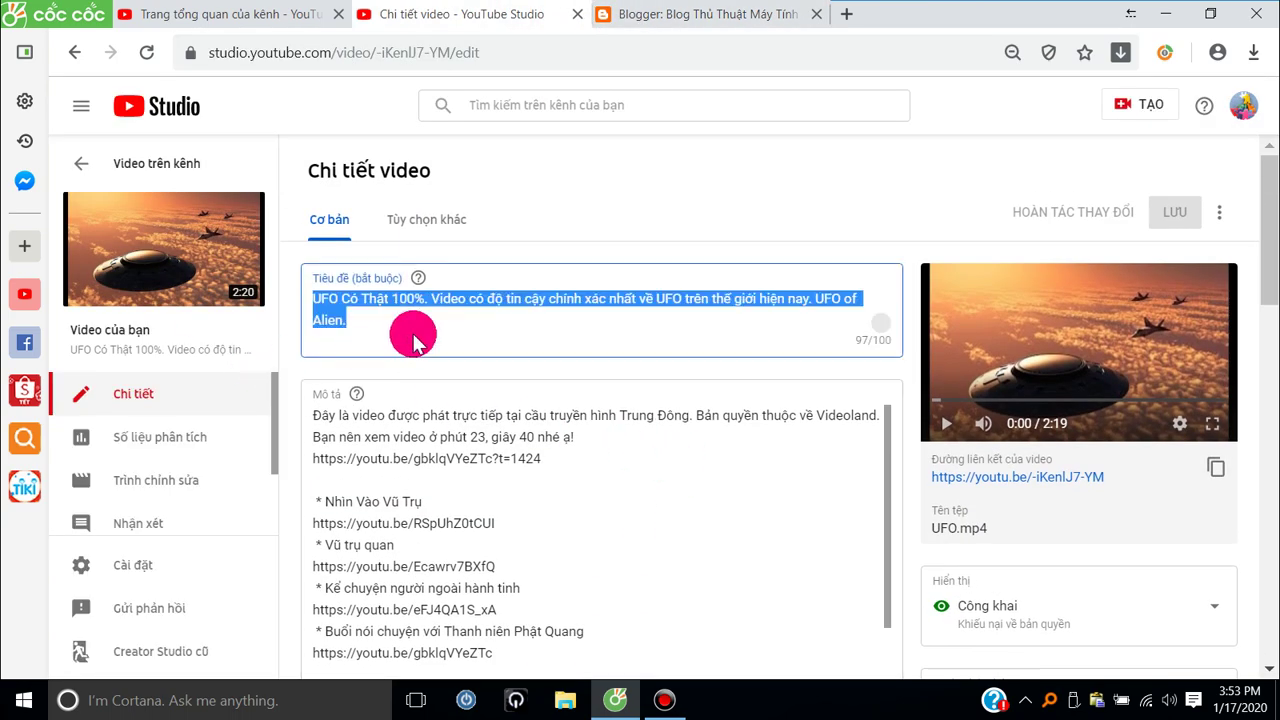
left_click(737, 12)
key("ctrl+v")
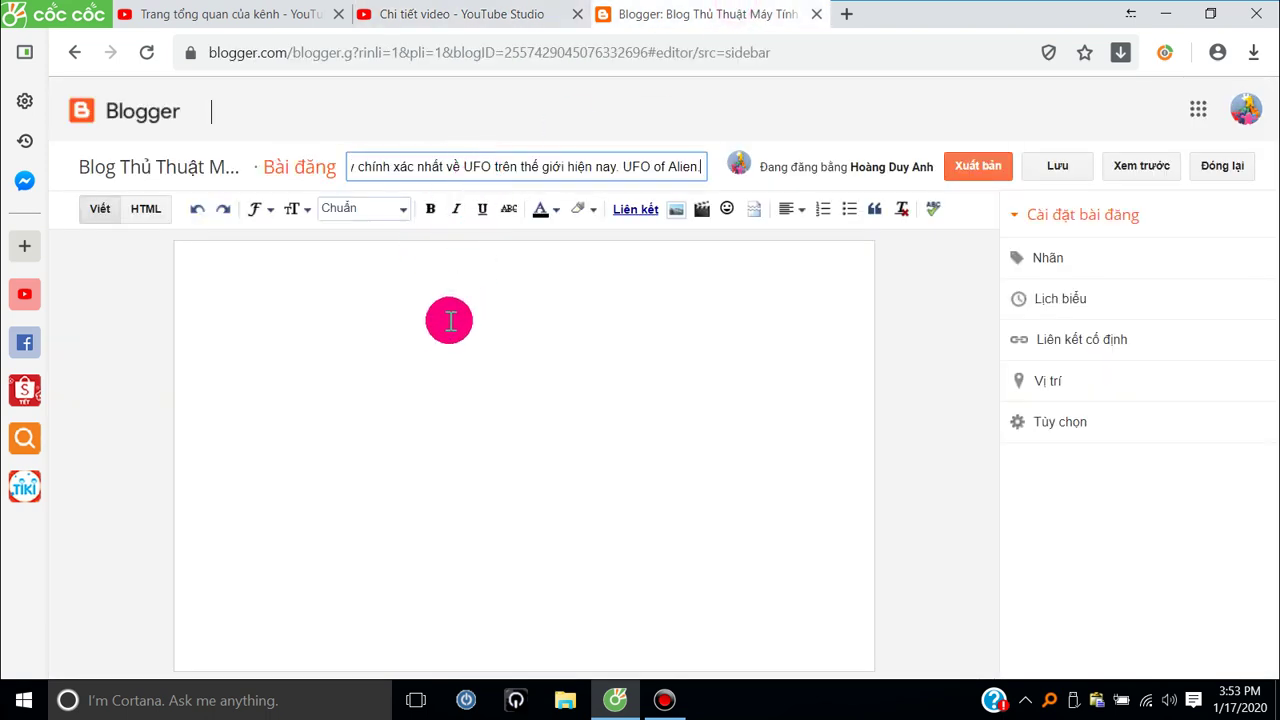
- Copy the UFO video's link address in YouTube Studio, and centre the body of the Blogger post
left_click(447, 334)
left_click(509, 14)
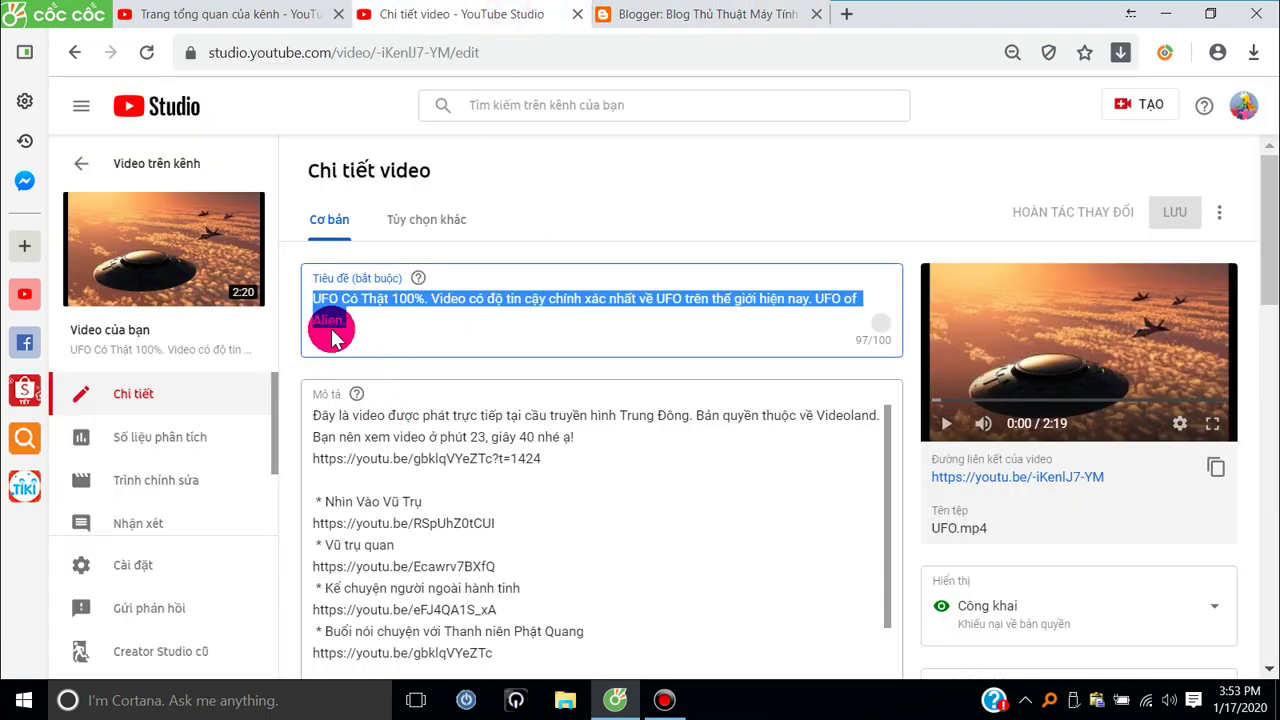
right_click(1003, 486)
left_click(1012, 606)
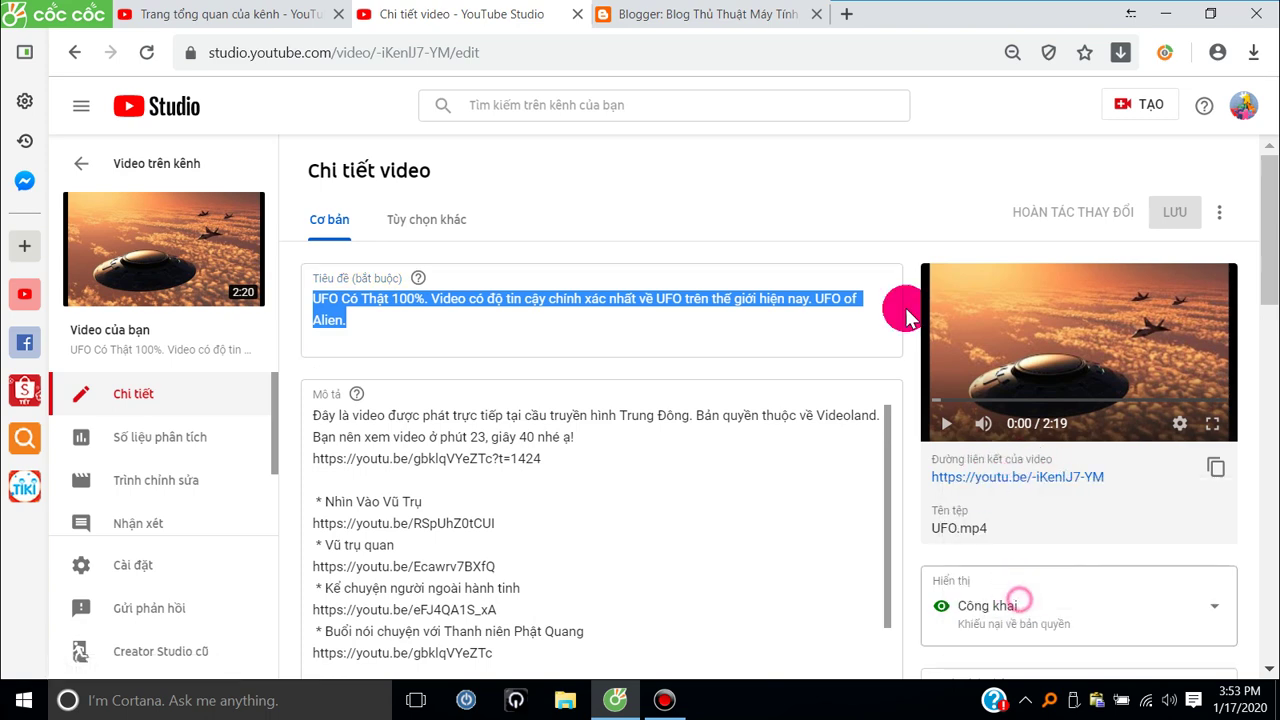
left_click(682, 18)
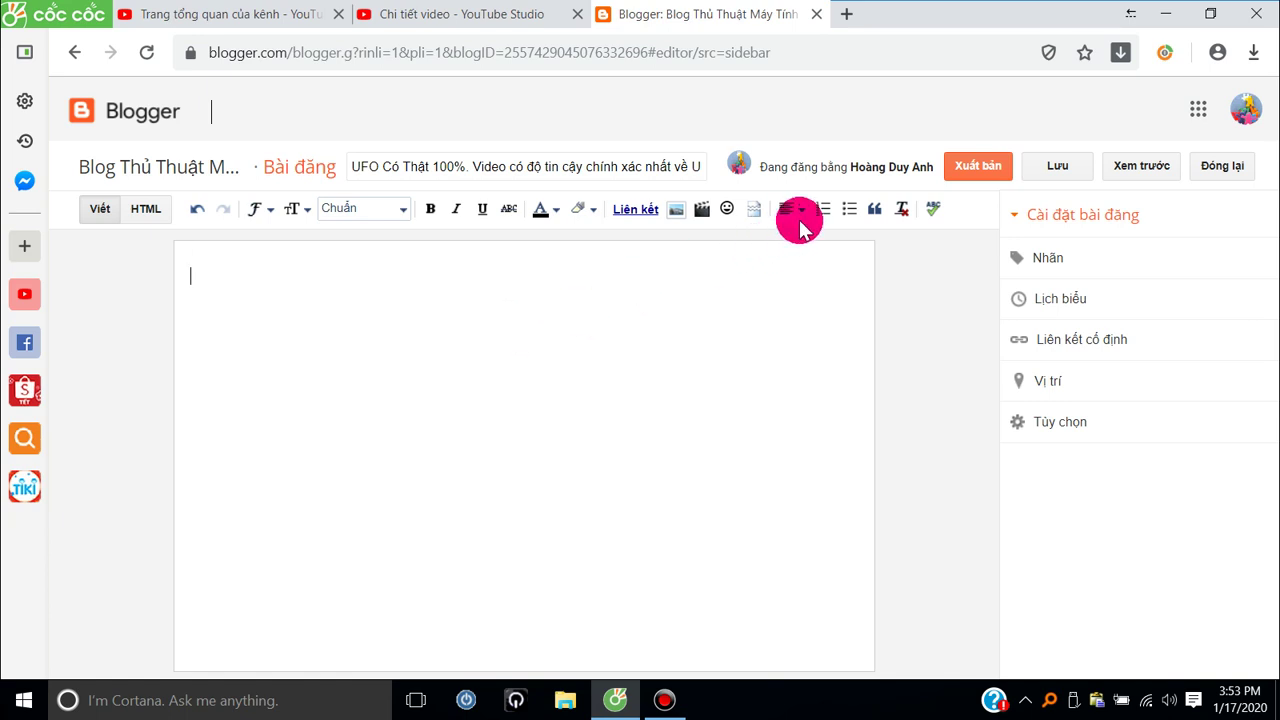
left_click(811, 259)
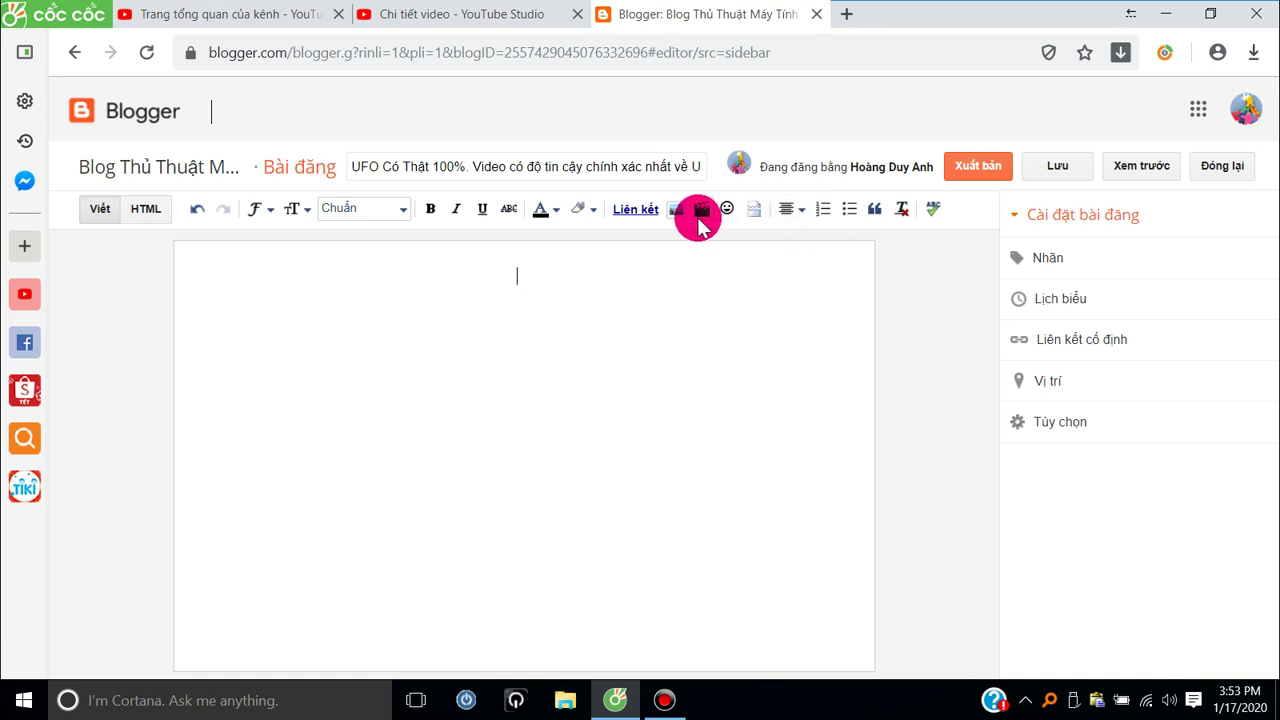
- Search YouTube for the copied link while adding a video to the post, and look through the channel's own videos
left_click(703, 212)
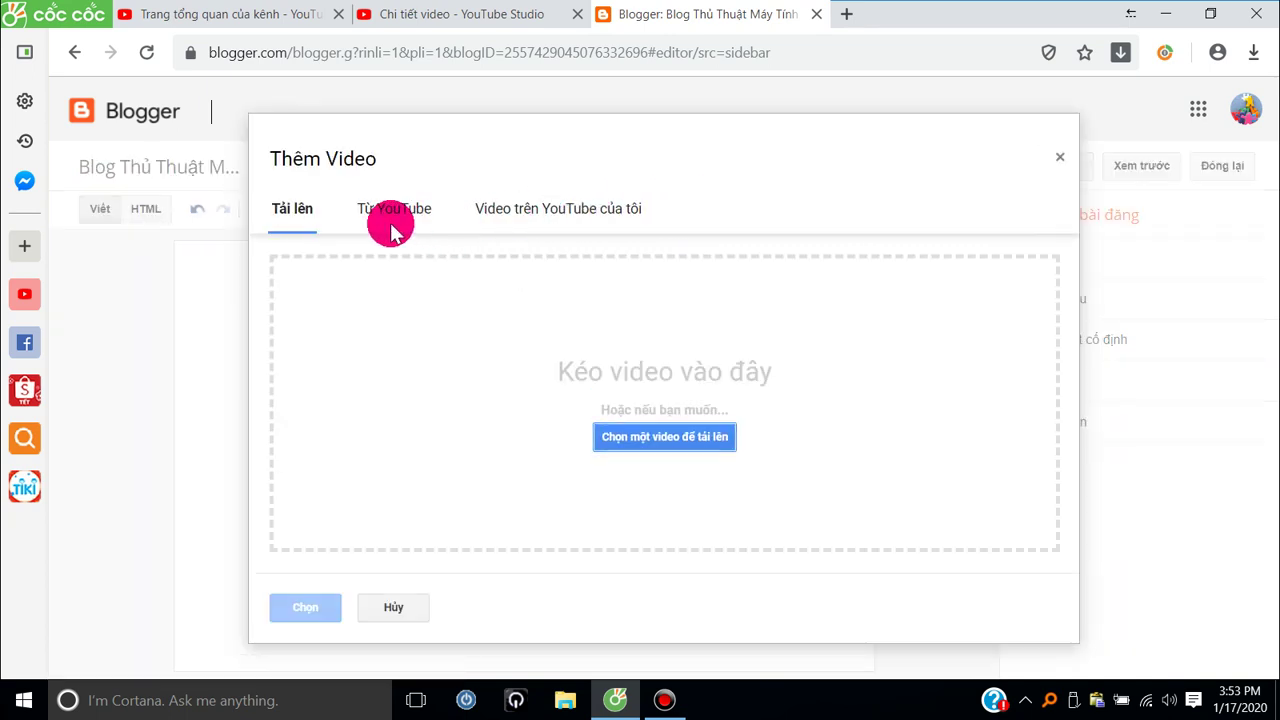
left_click(390, 222)
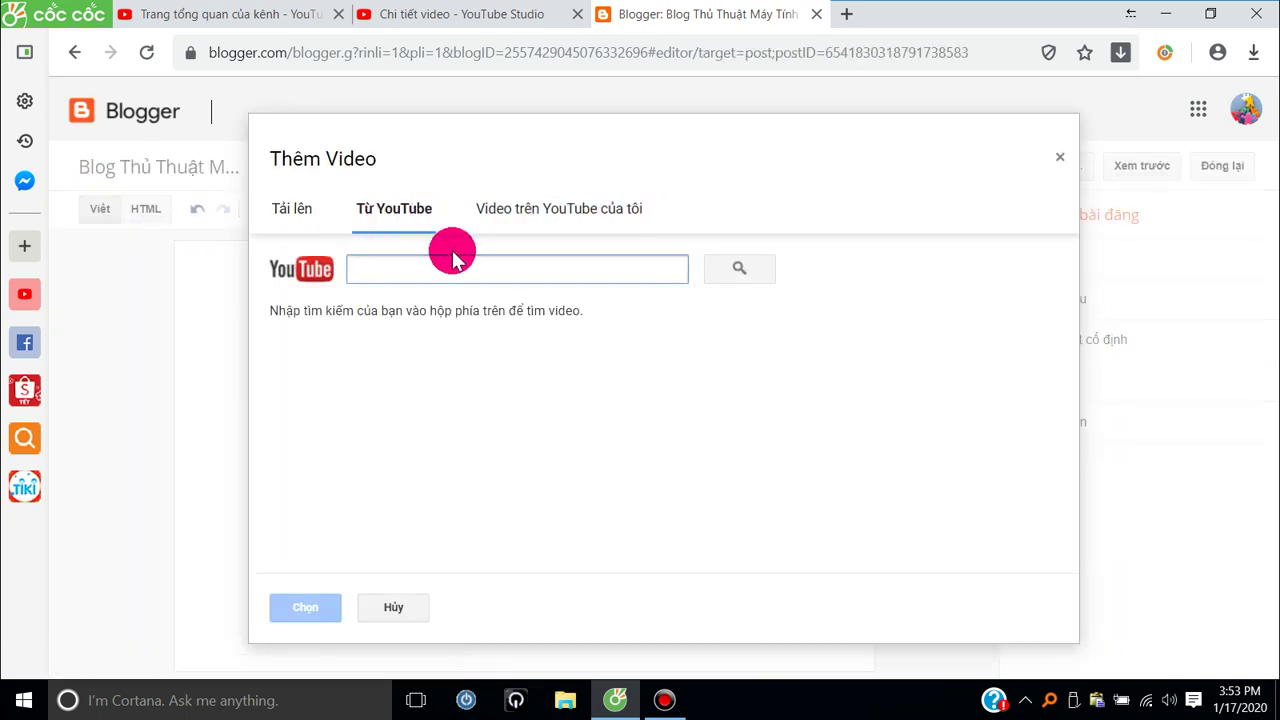
right_click(457, 264)
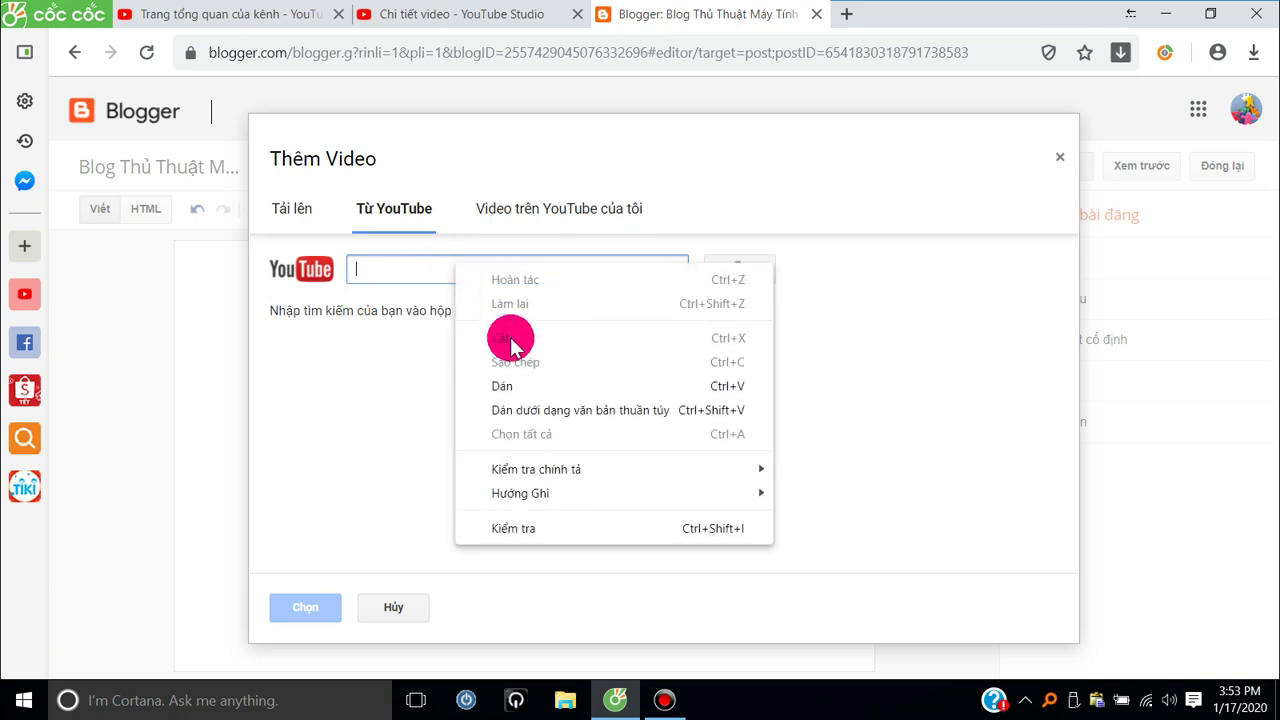
left_click(521, 384)
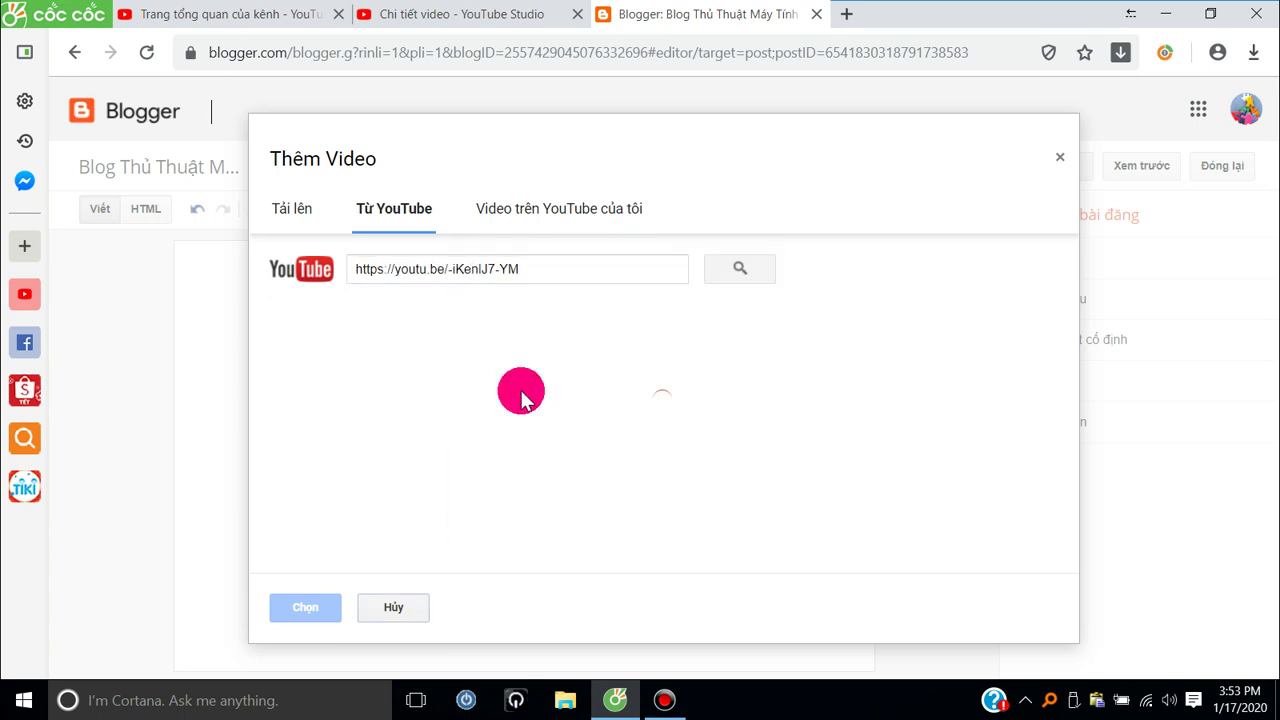
left_click(572, 216)
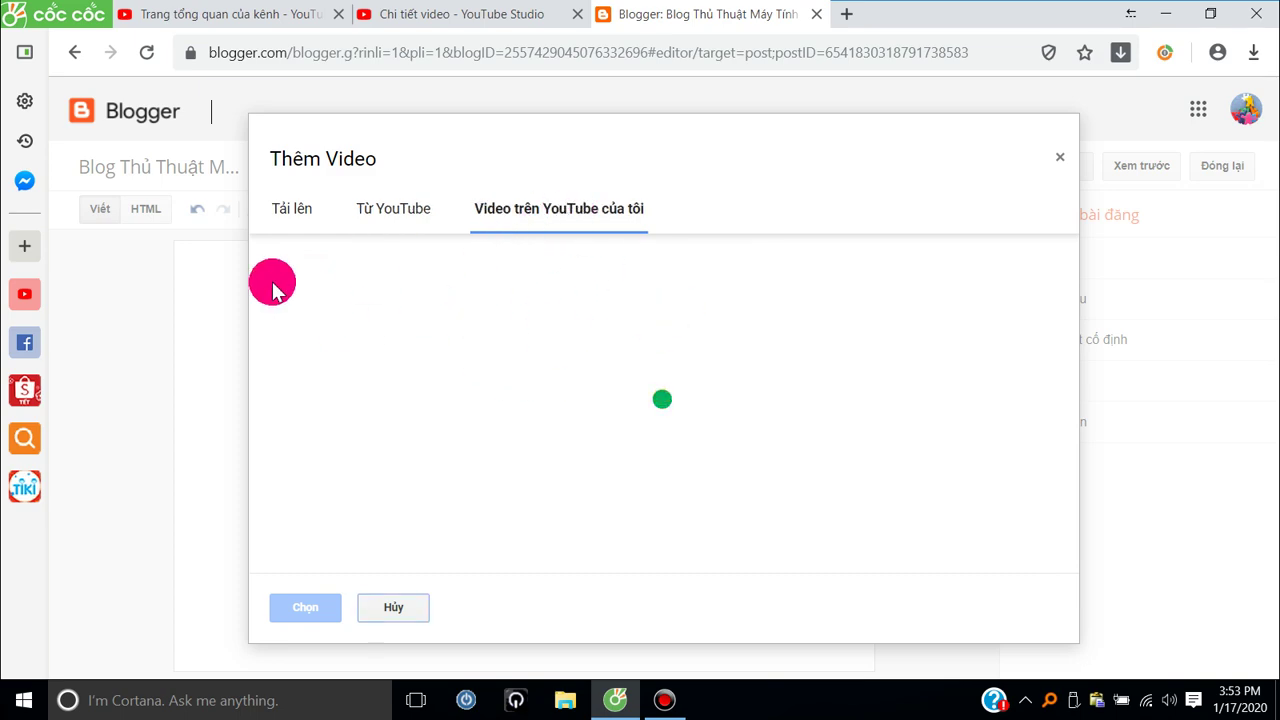
scroll(623, 330, "down", 5)
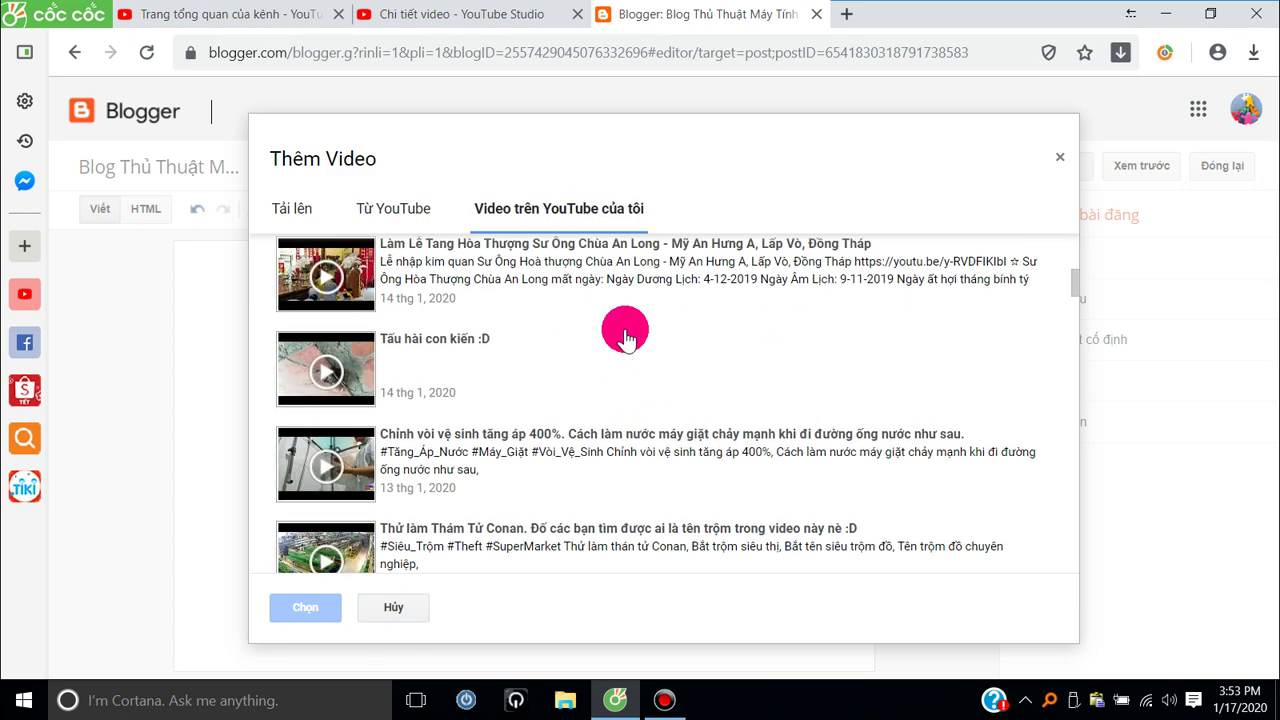
scroll(623, 323, "up", 3)
- Find the UFO video on YouTube by its copied link and insert it into the post body
left_click(385, 210)
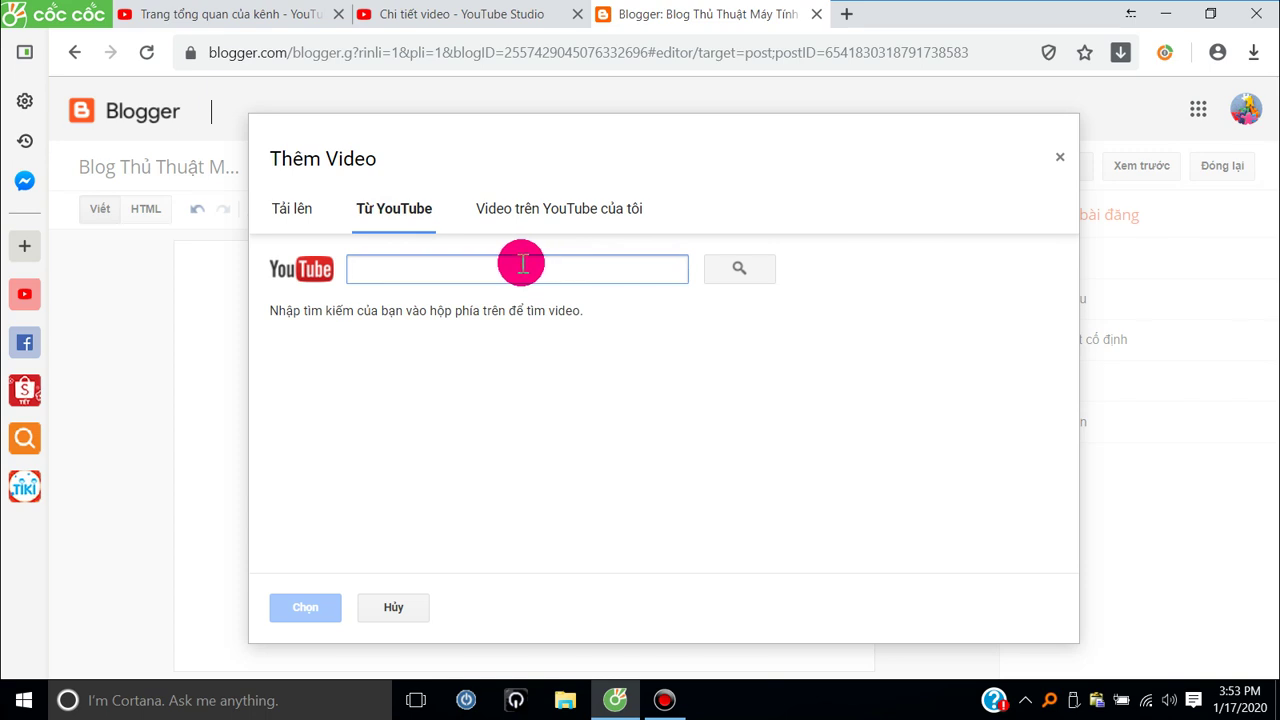
right_click(522, 263)
left_click(581, 384)
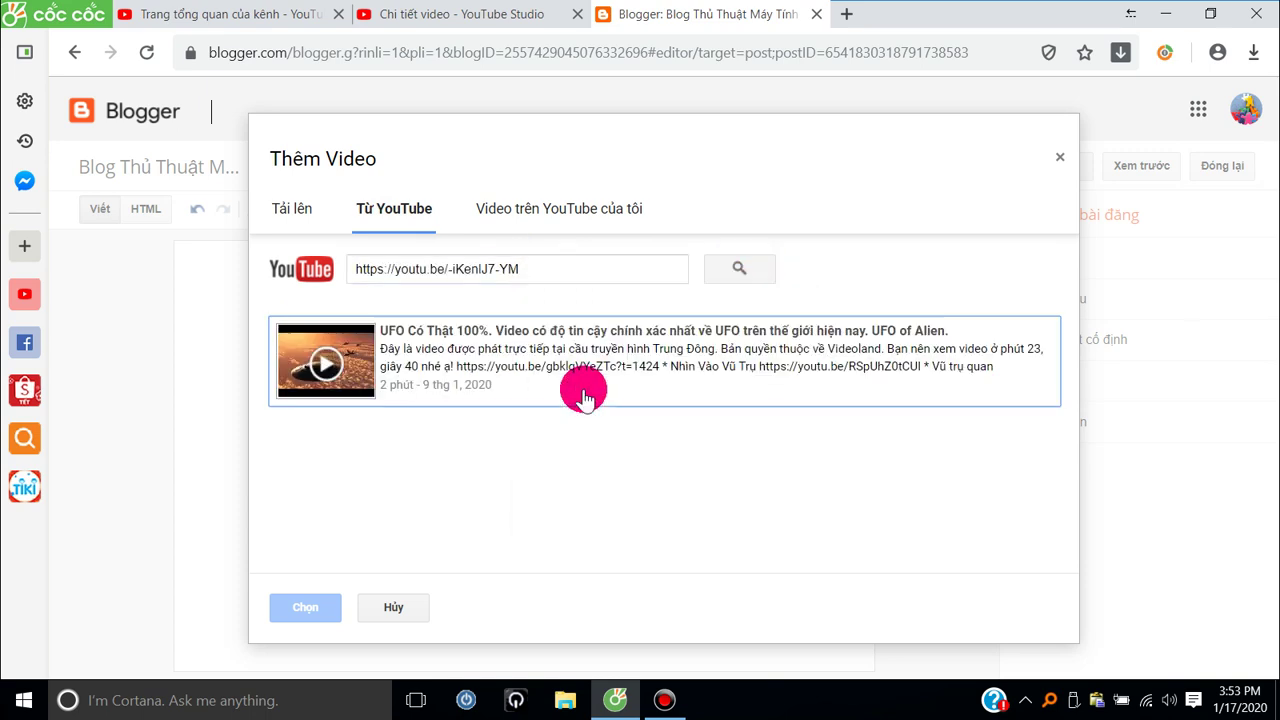
left_click(488, 355)
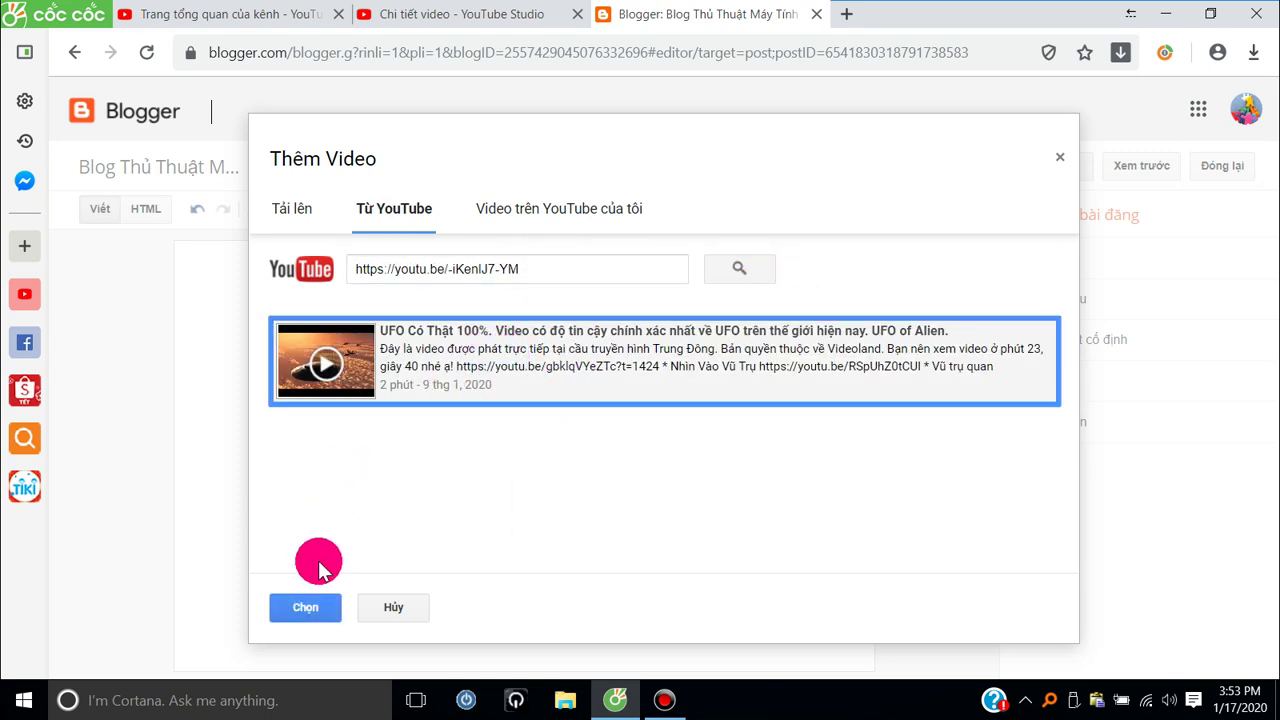
left_click(298, 606)
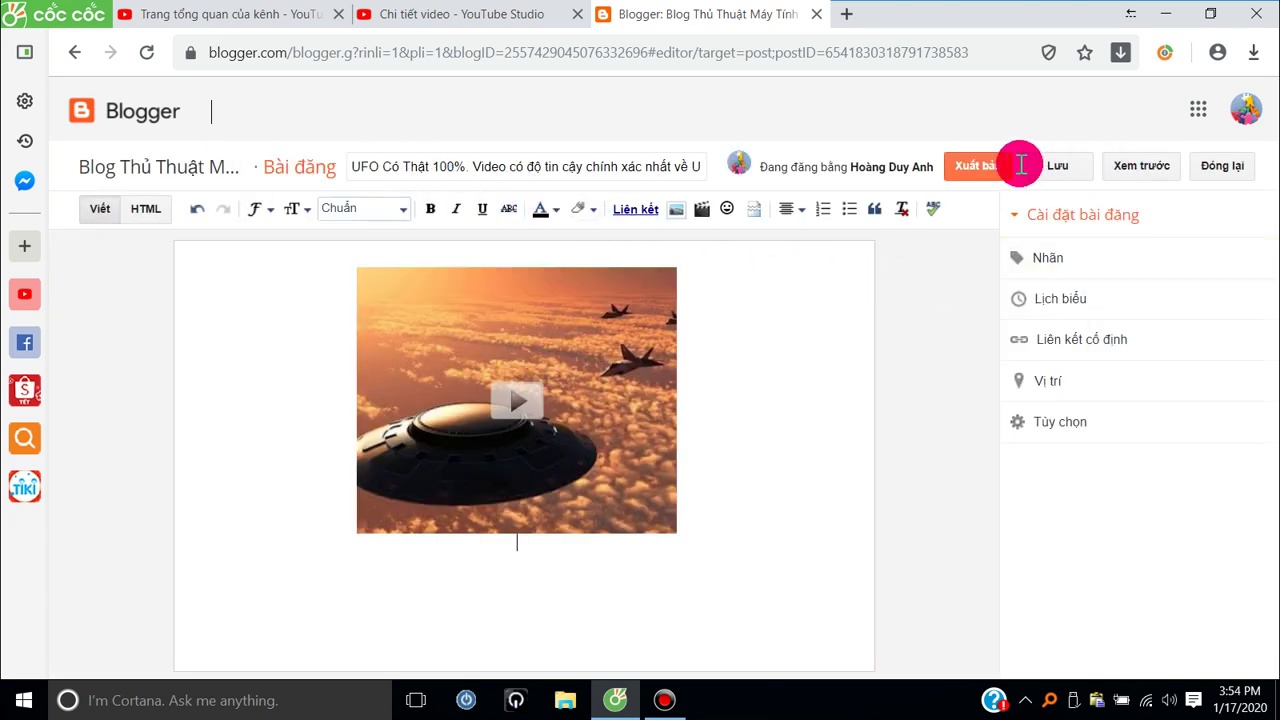
- Label the blog post "UFO Alien" and publish it
left_click(1050, 259)
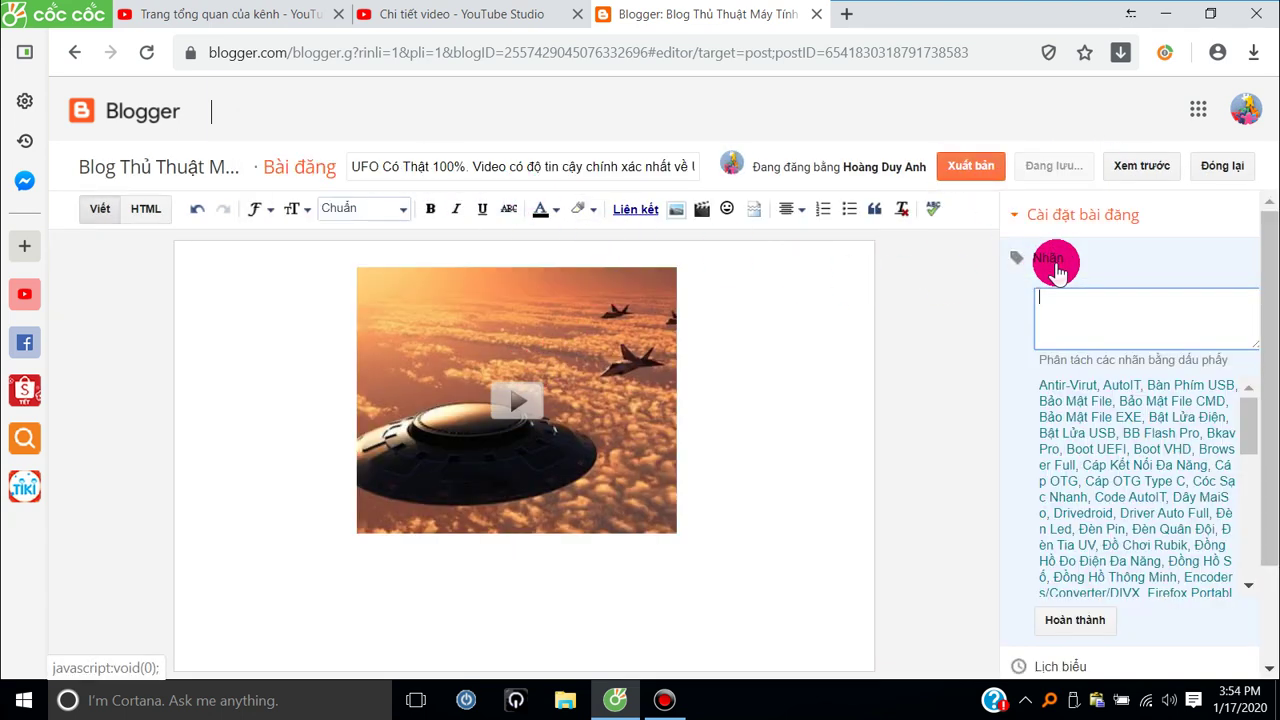
type("UFF")
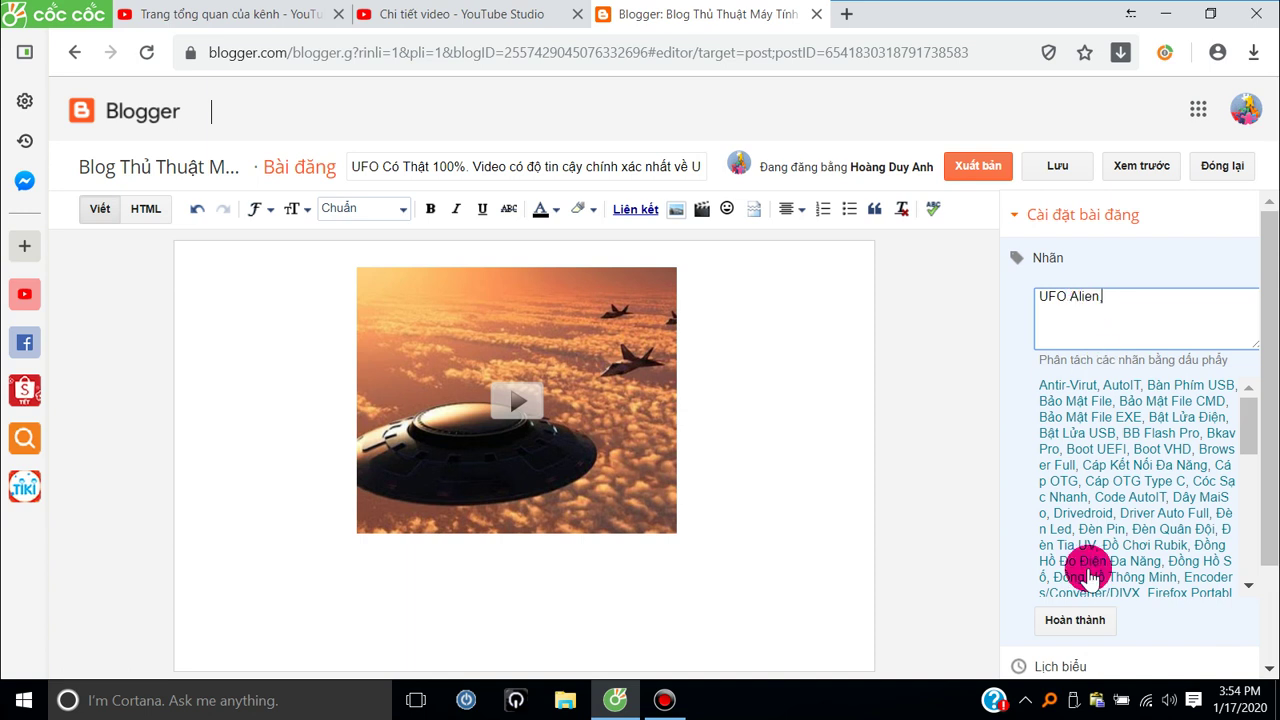
type(",")
left_click(1095, 620)
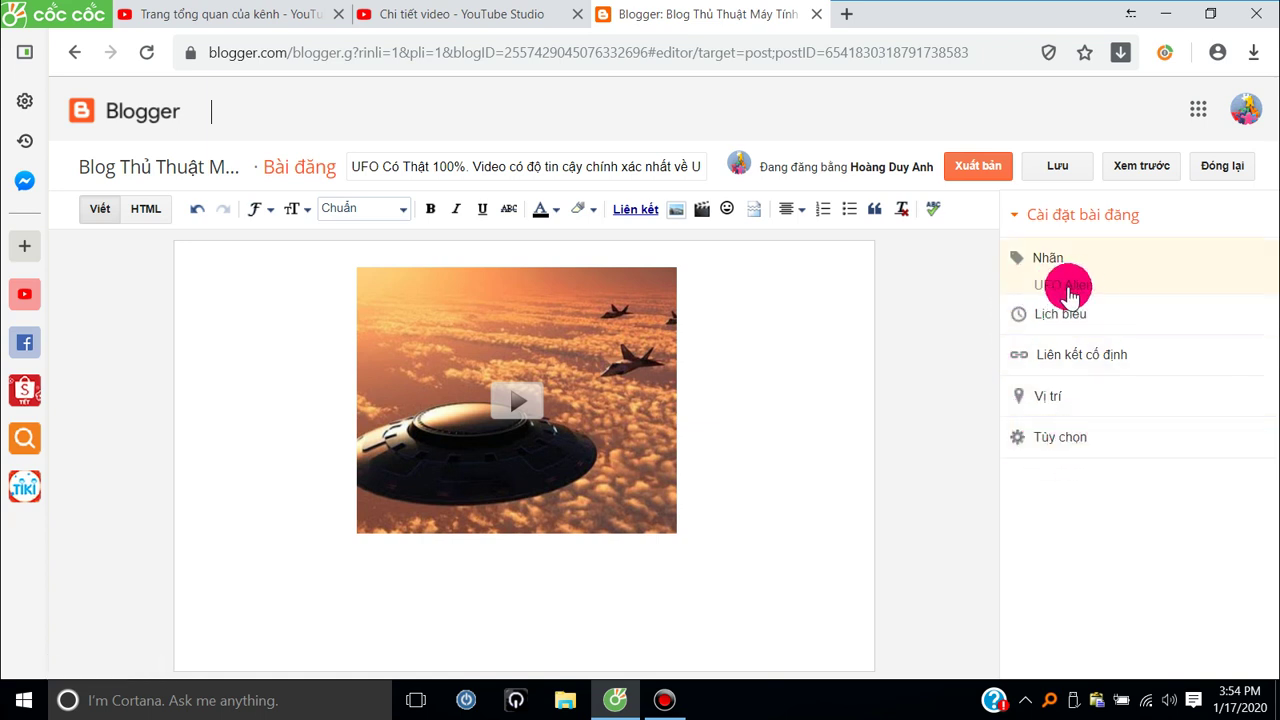
left_click(977, 178)
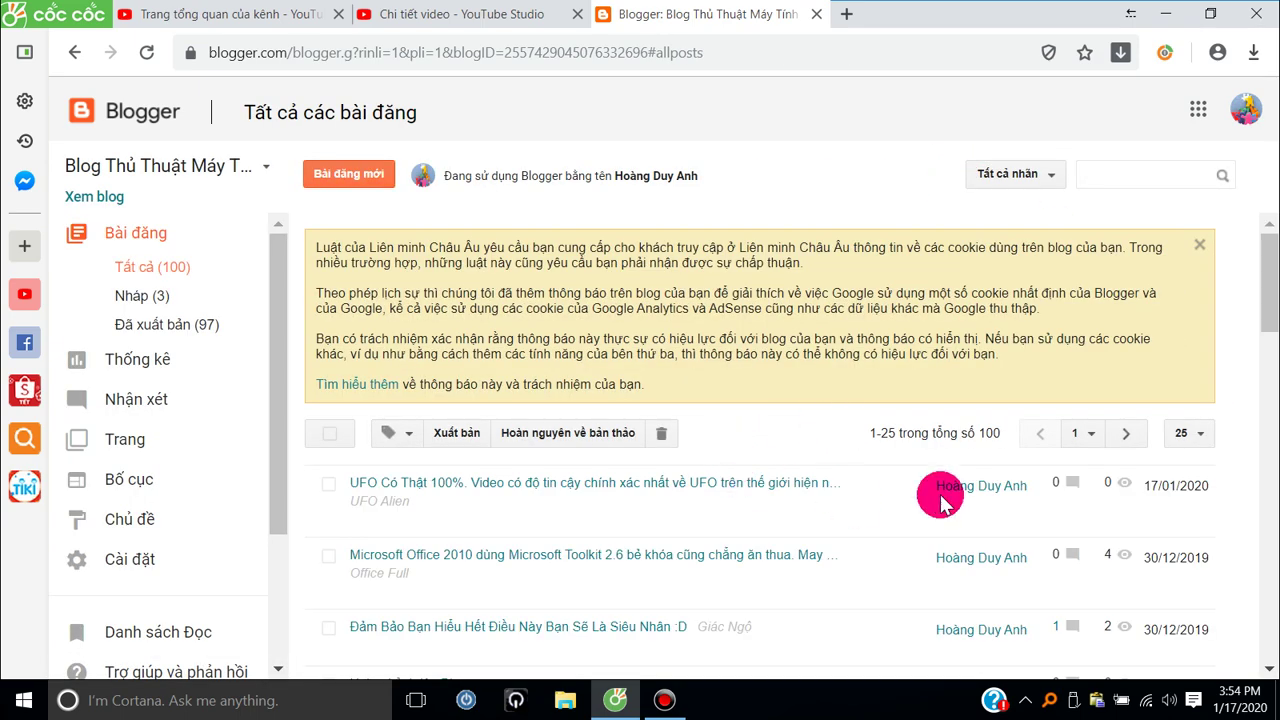
- View the published UFO post on the blog and look over the page with its embedded video
left_click(441, 527)
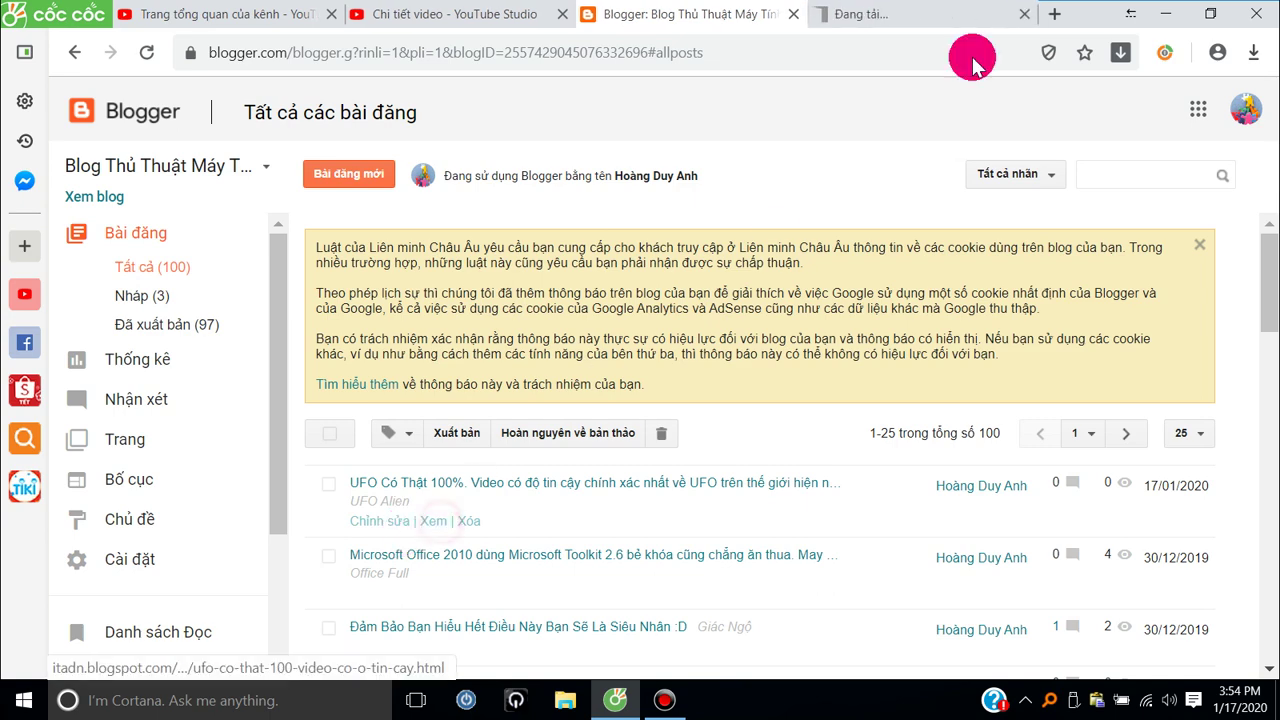
left_click(908, 14)
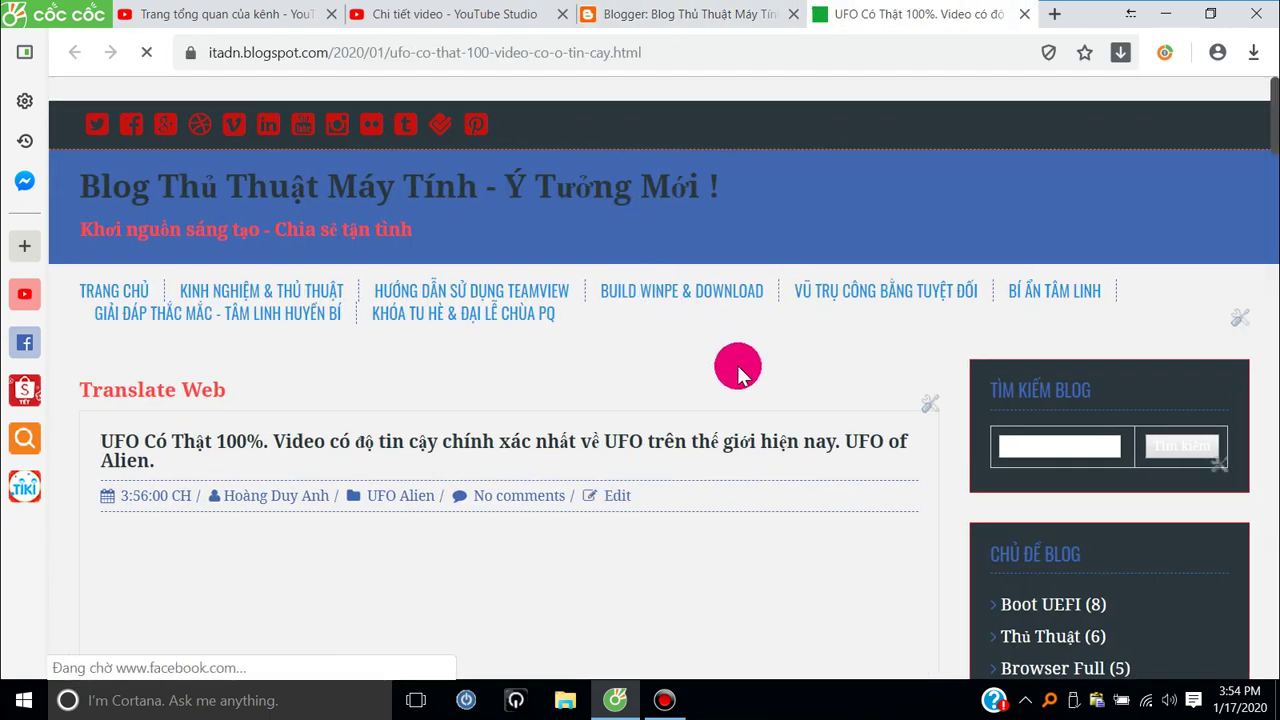
scroll(738, 366, "down", 5)
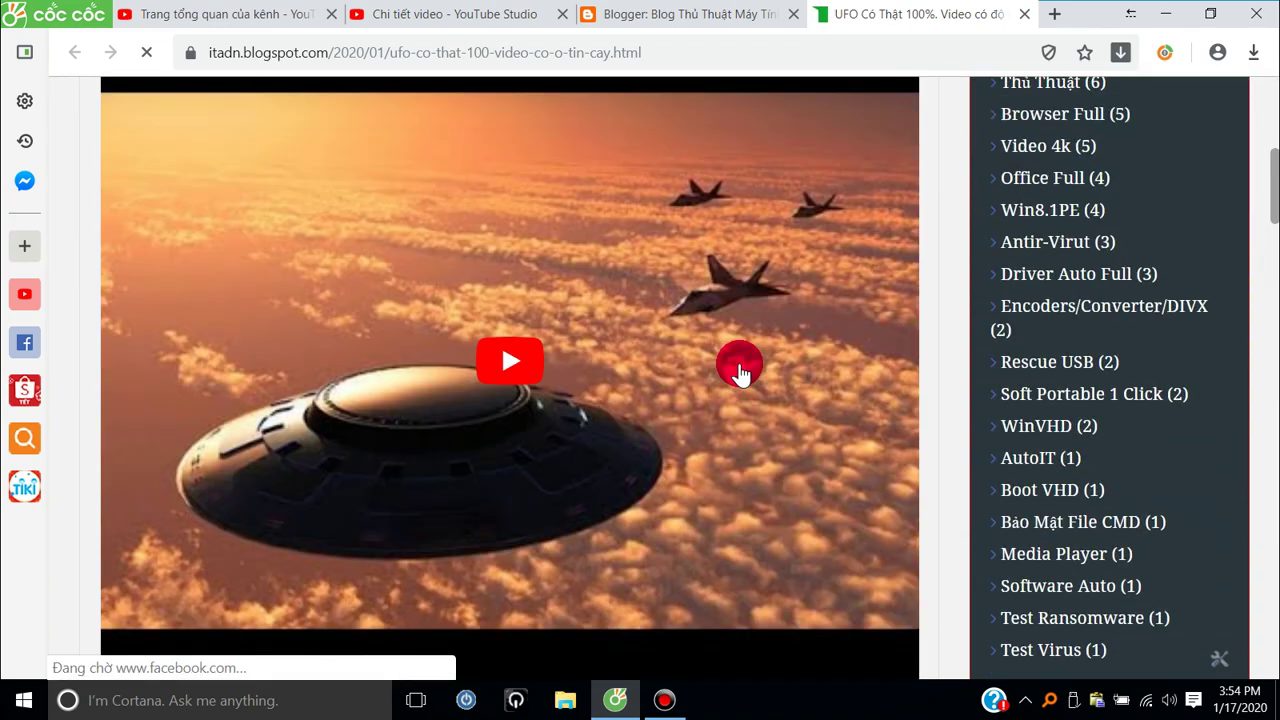
scroll(501, 343, "up", 4)
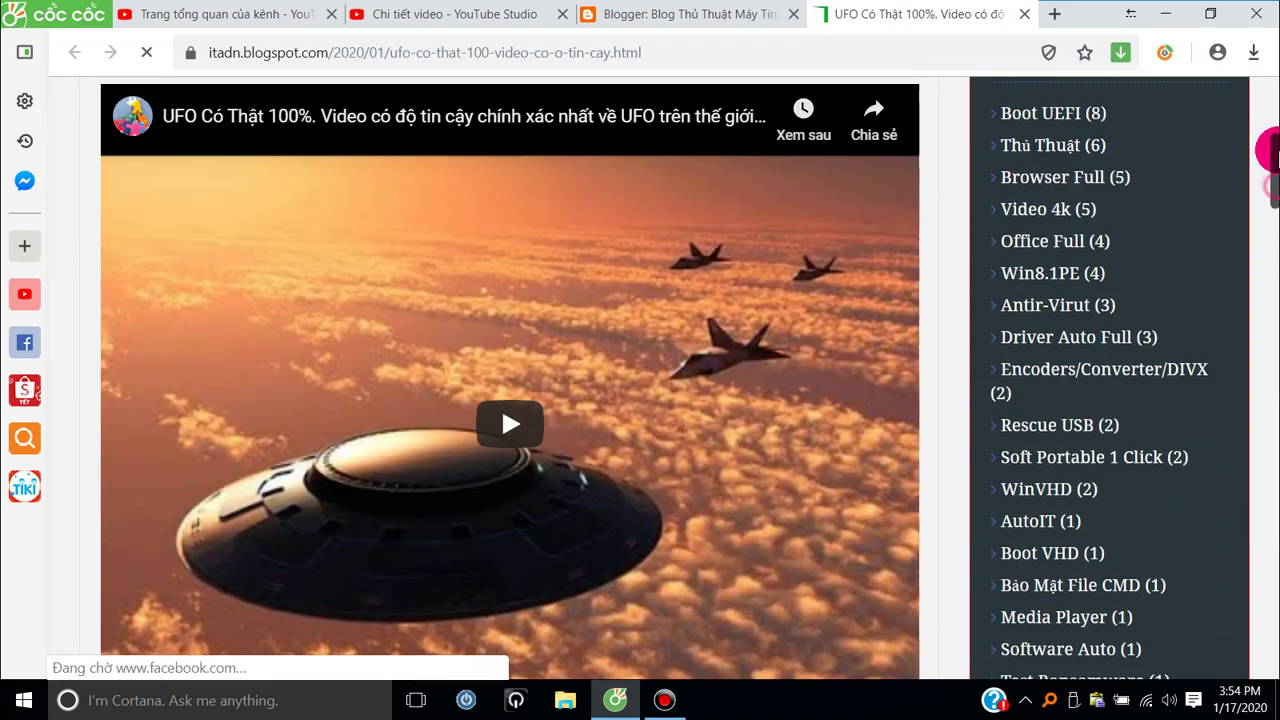
scroll(501, 302, "up", 1)
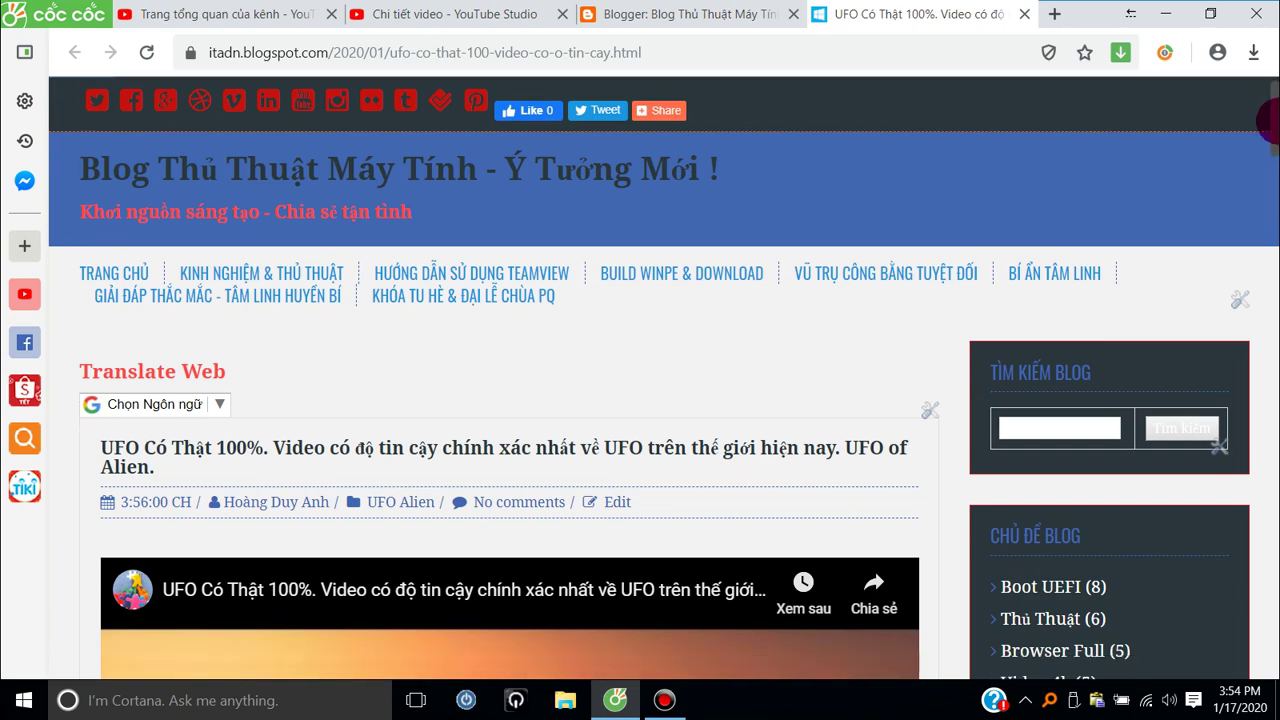
scroll(501, 302, "down", 6)
scroll(501, 302, "up", 1)
scroll(501, 310, "down", 3)
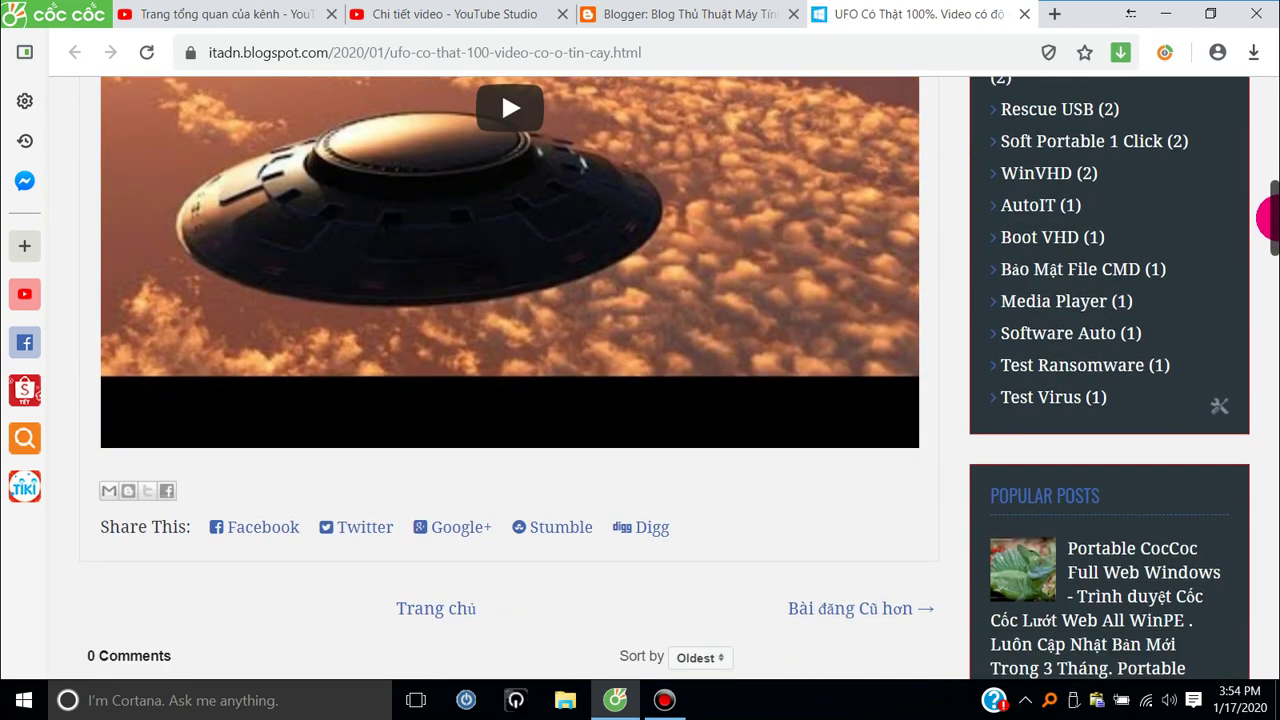
scroll(501, 318, "up", 3)
scroll(501, 318, "up", 2)
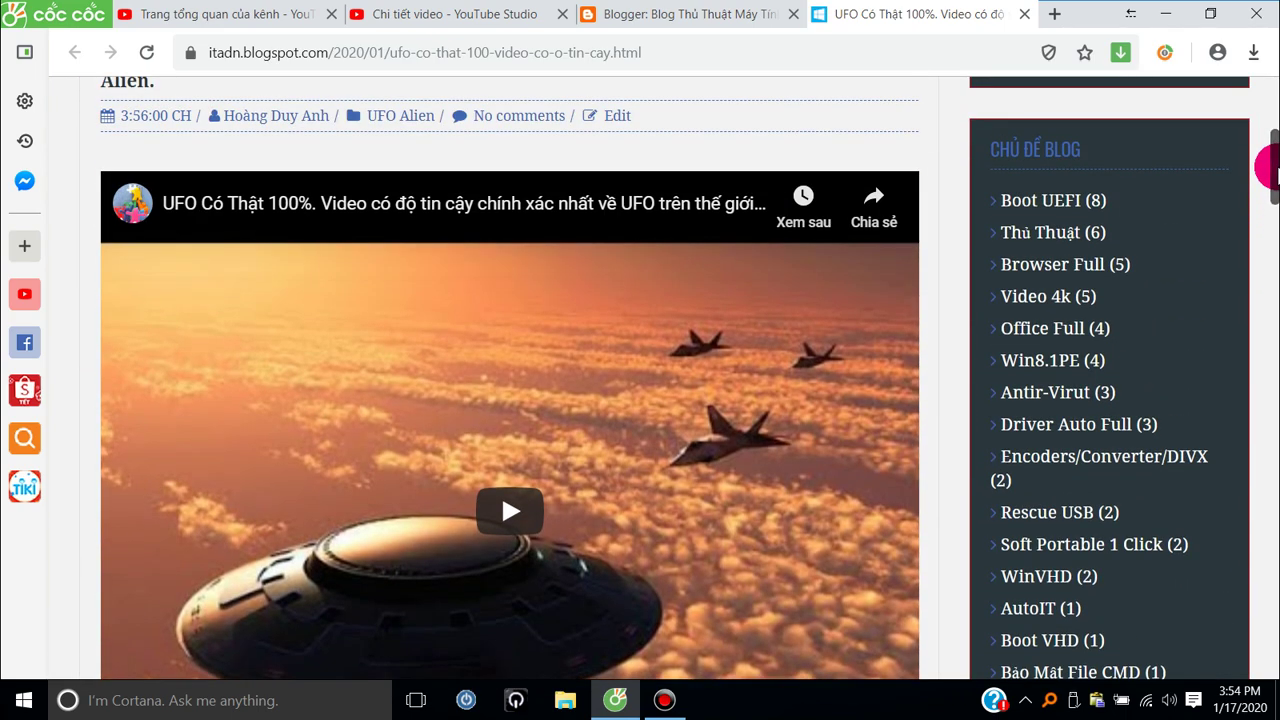
mouse_move(1275, 172)
left_mouse_down()
mouse_move(1275, 150)
mouse_move(1268, 178)
left_mouse_up()
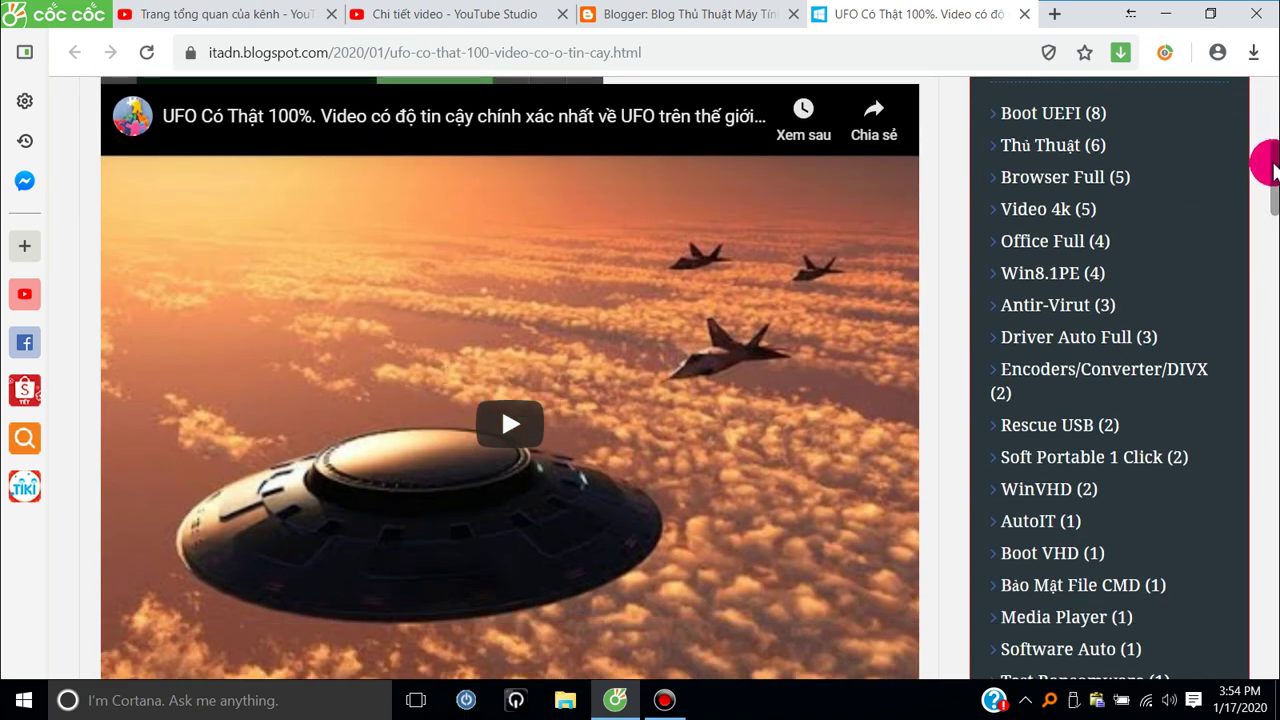
mouse_move(1272, 170)
left_mouse_down()
mouse_move(1268, 112)
mouse_move(1268, 204)
mouse_move(1268, 178)
left_mouse_up()
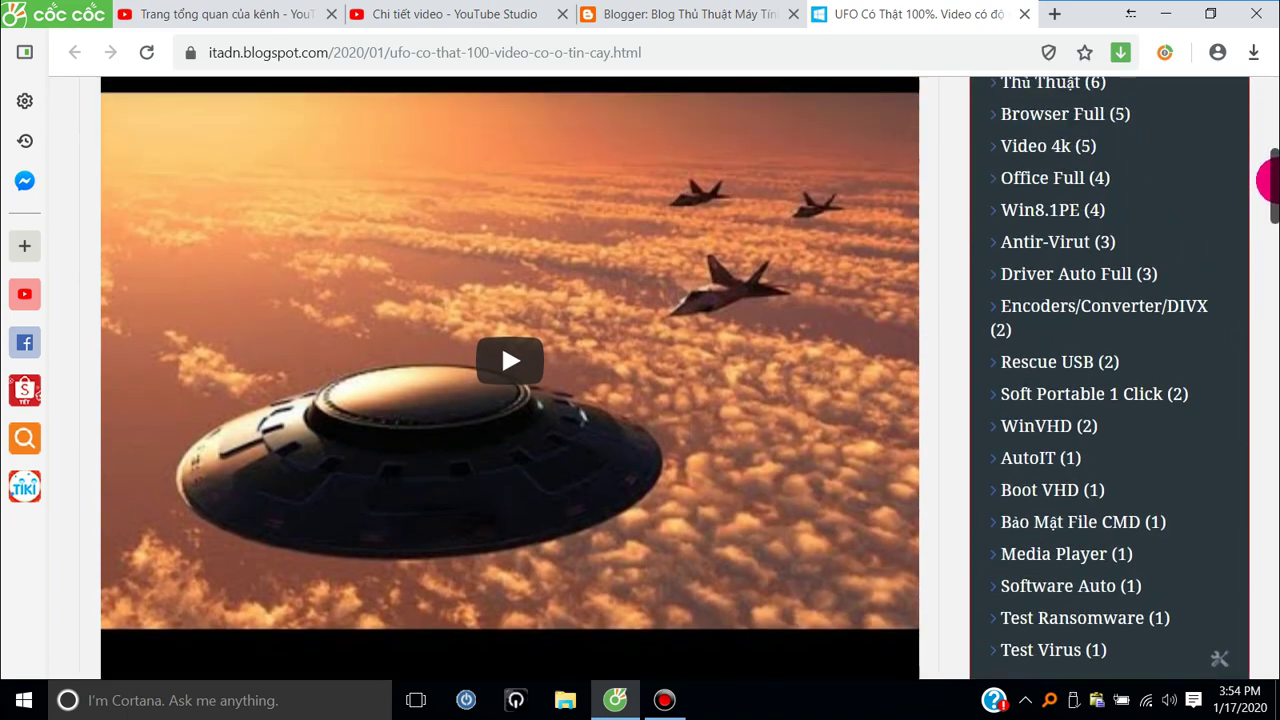
- Return to YouTube Studio, leave the UFO video's details, and open the channel's analytics overview for the past 28 days
left_click(725, 18)
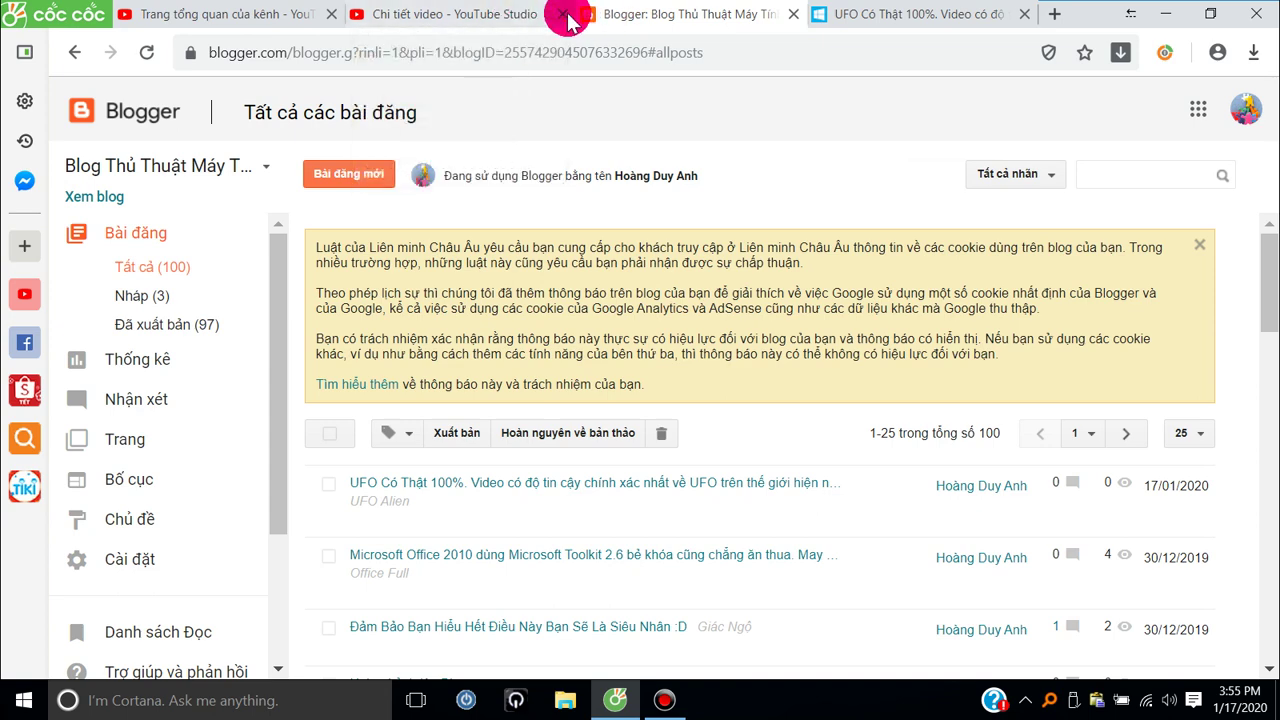
left_click(482, 16)
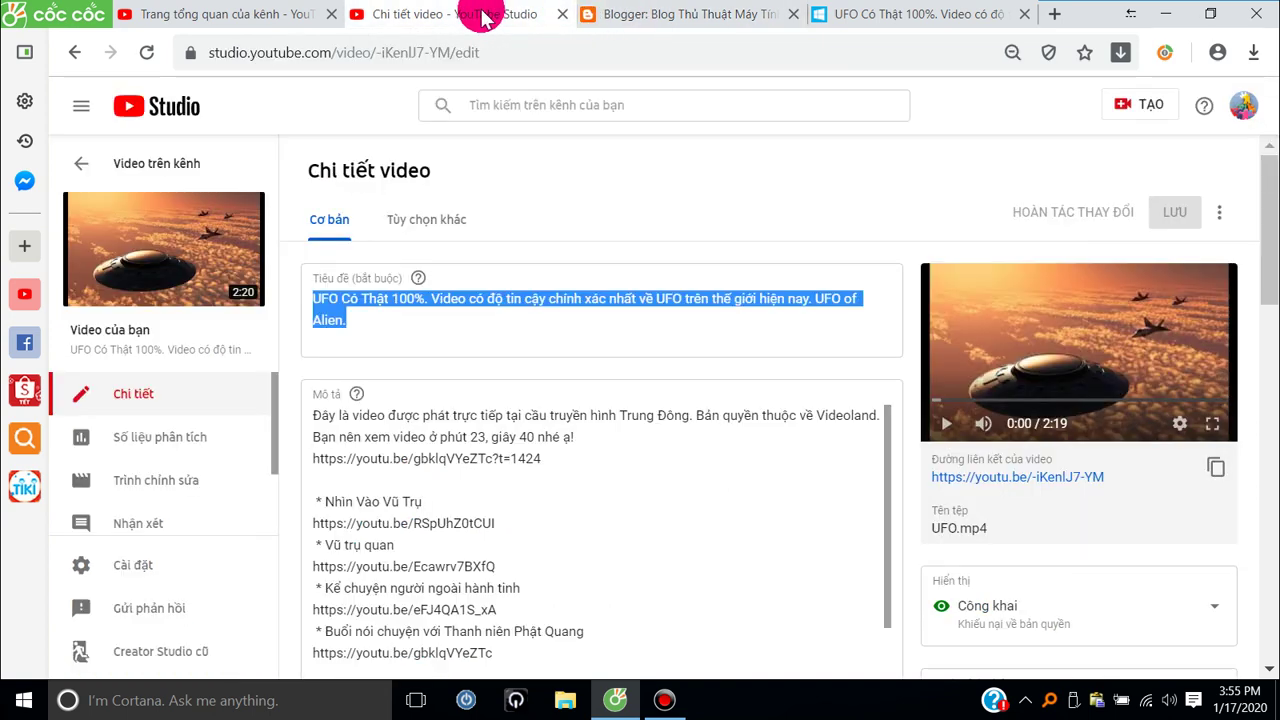
left_click_drag(127, 412, 272, 355)
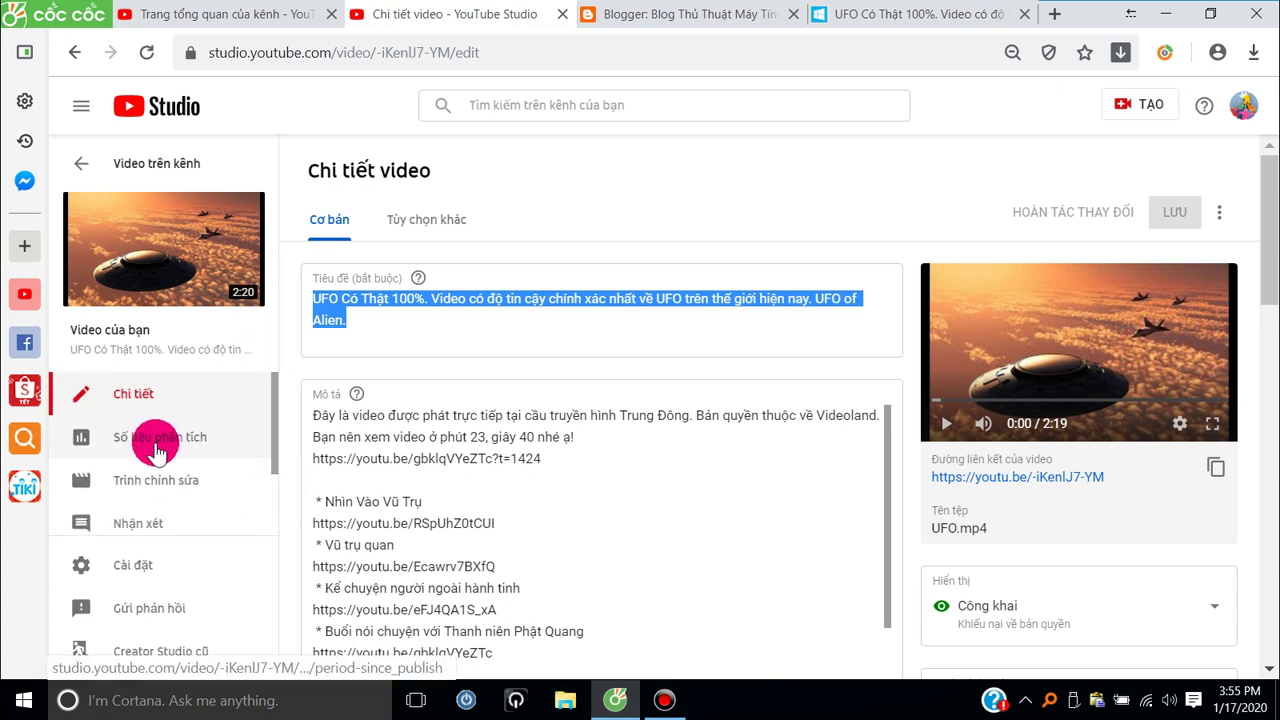
left_click(72, 163)
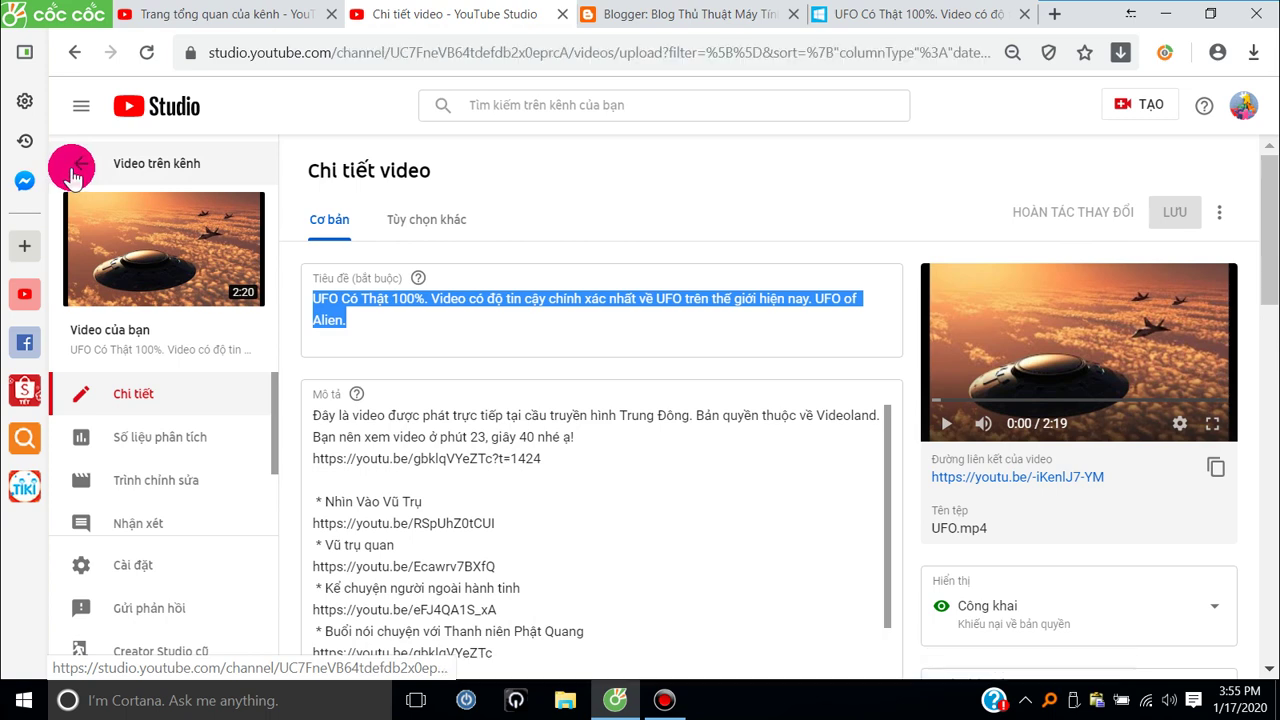
left_click(80, 106)
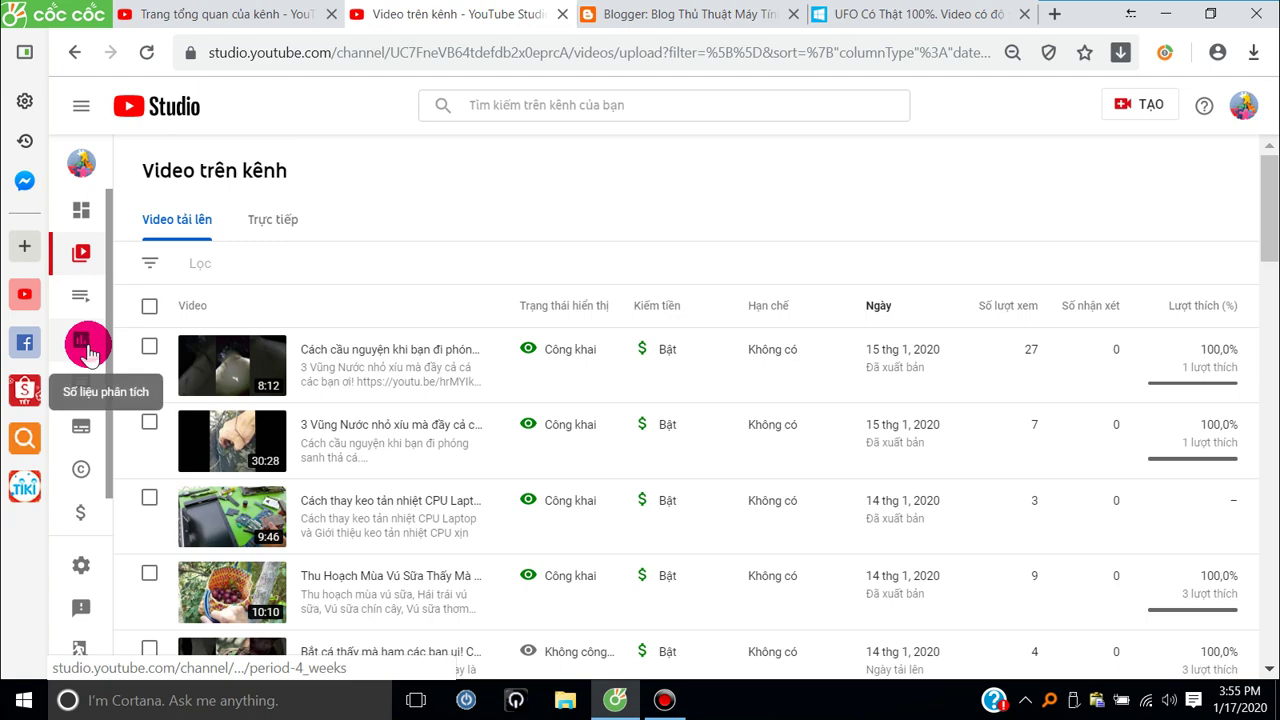
left_click(86, 348)
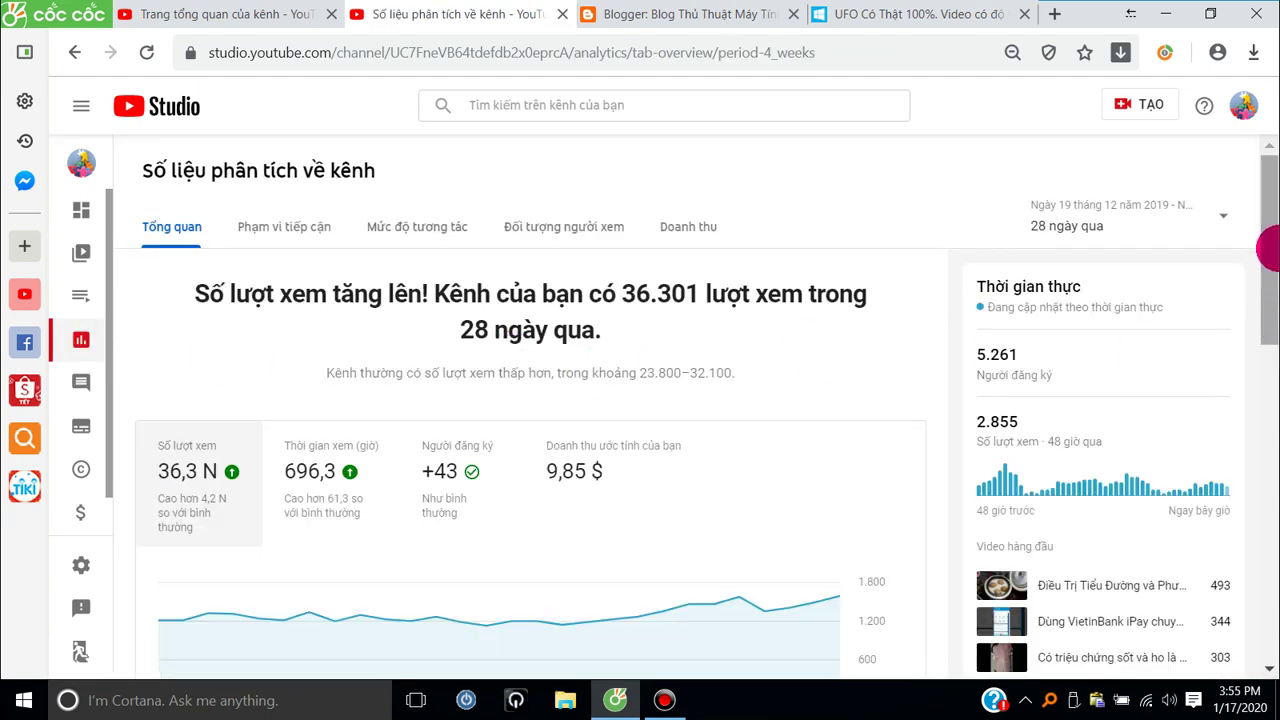
left_click_drag(1267, 240, 1266, 165)
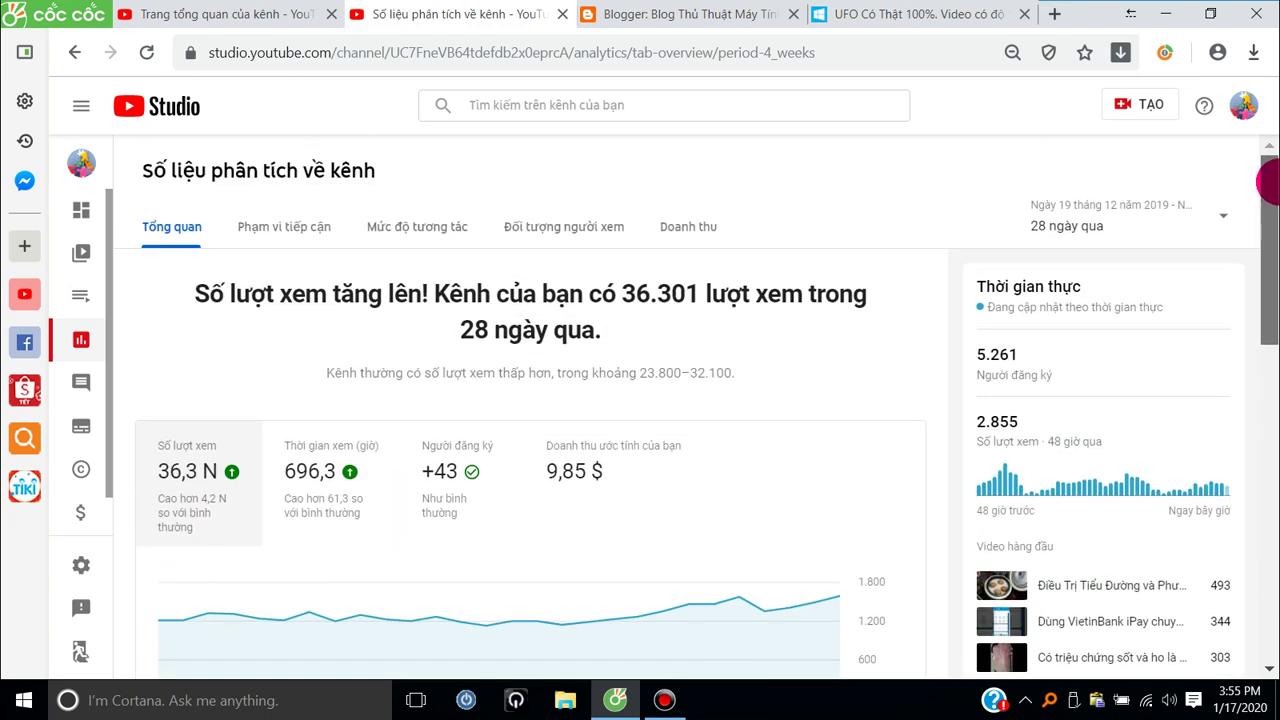
- Examine the channel's reach report, especially the traffic source shares for YouTube search, playlist pages and external sources
left_click(287, 230)
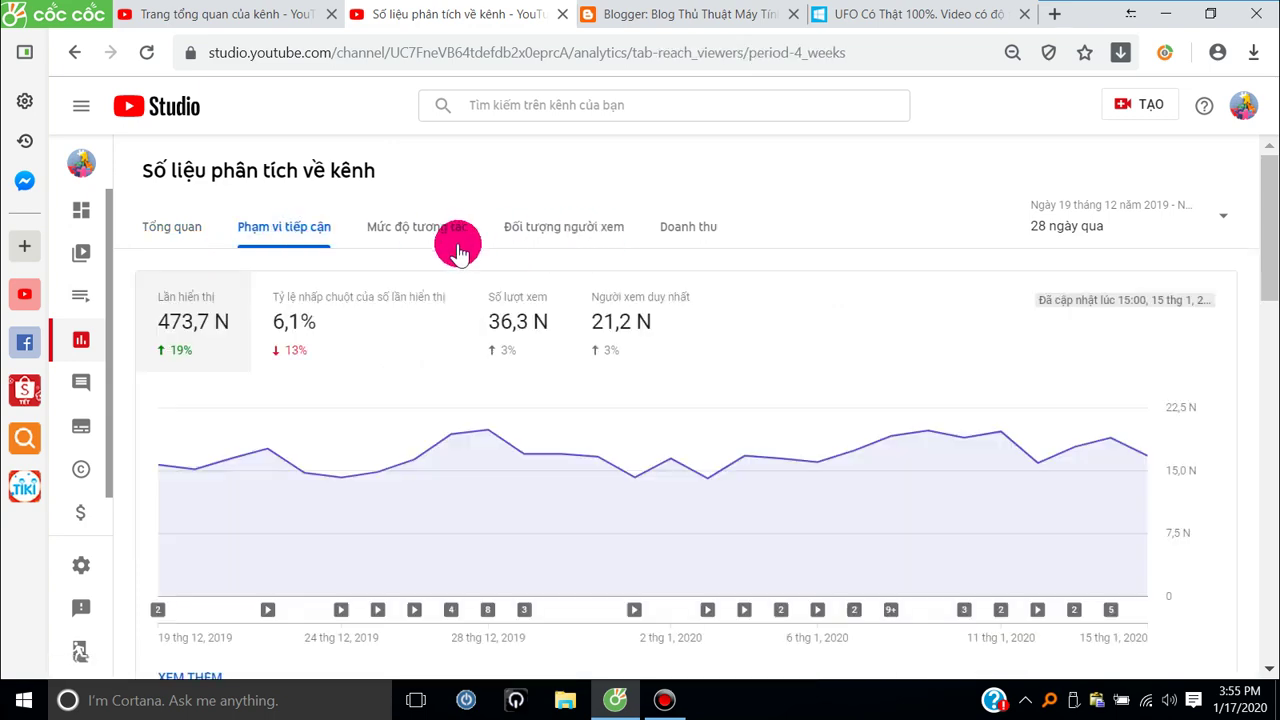
scroll(432, 252, "down", 8)
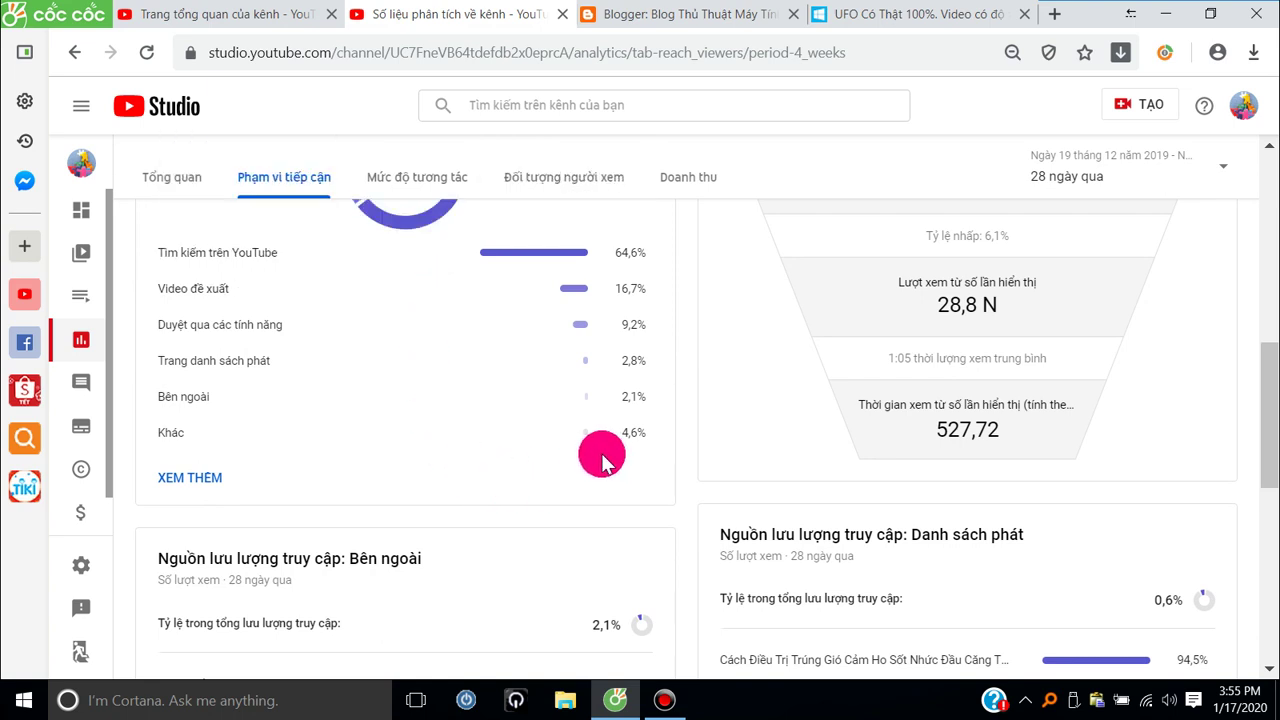
mouse_move(595, 438)
mouse_move(398, 318)
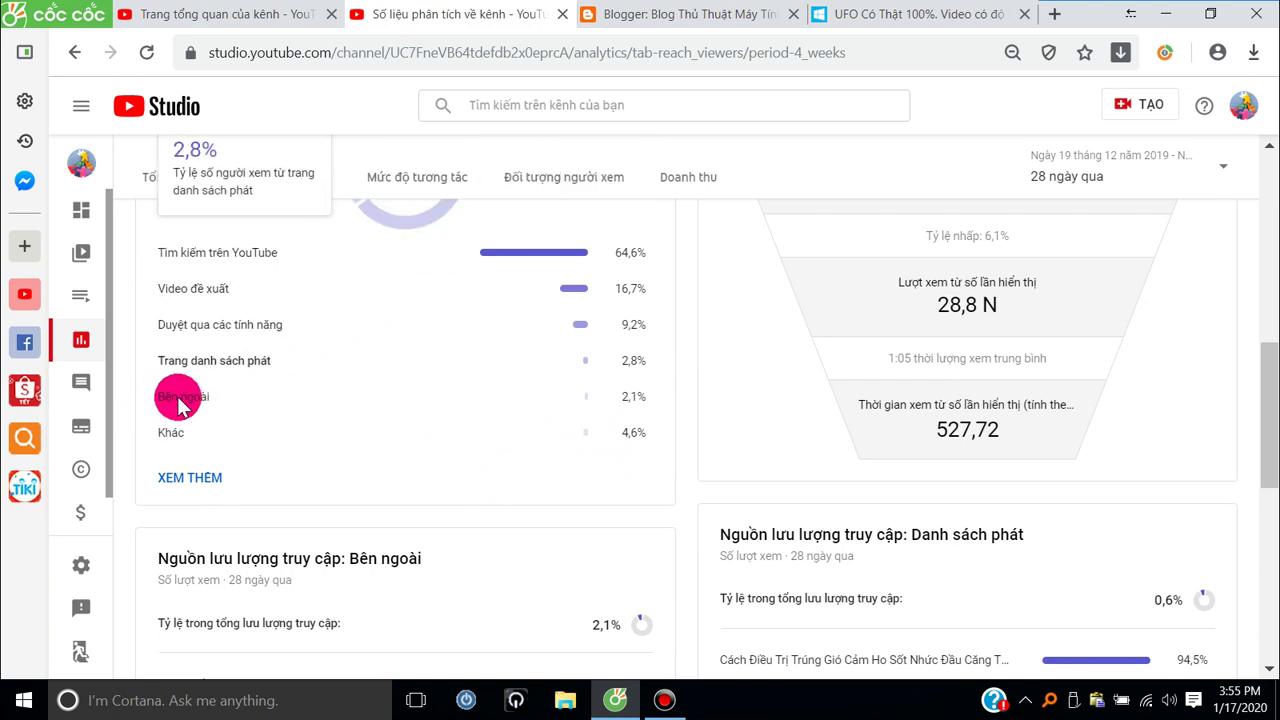
mouse_move(300, 257)
mouse_move(265, 268)
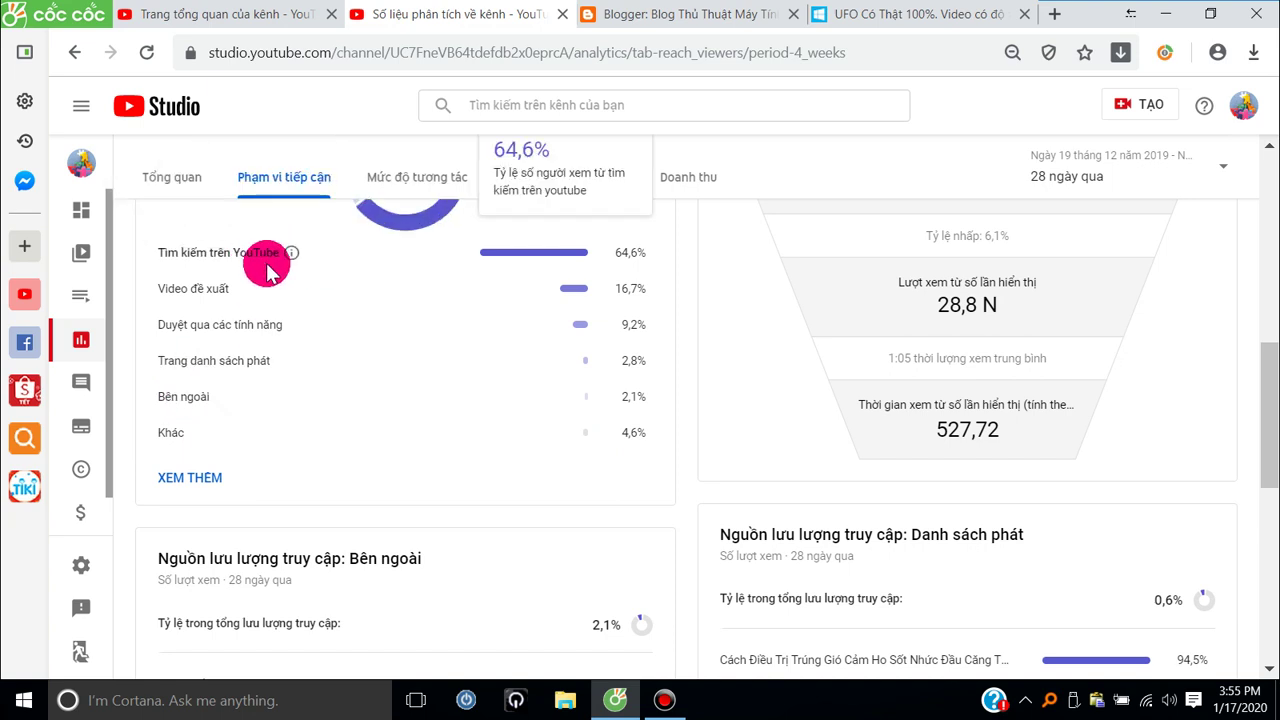
- Open the detailed traffic source report and read through its table of views by source
left_click(195, 480)
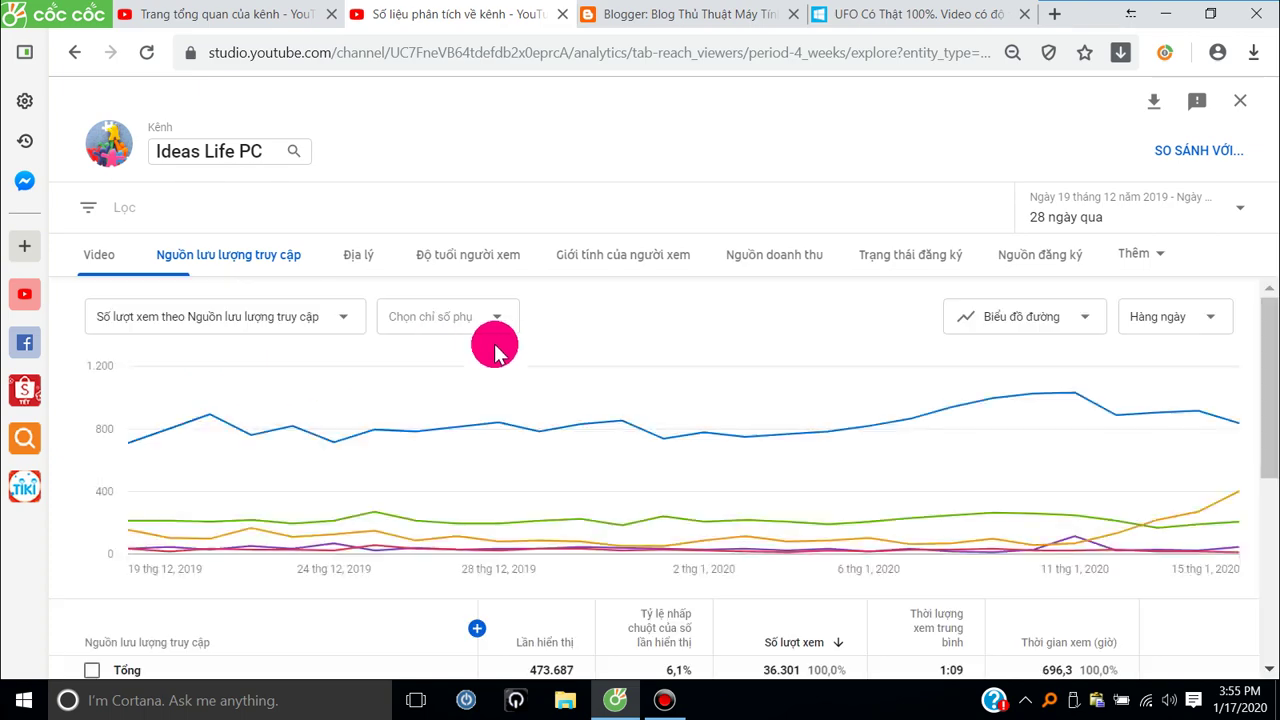
scroll(489, 372, "down", 3)
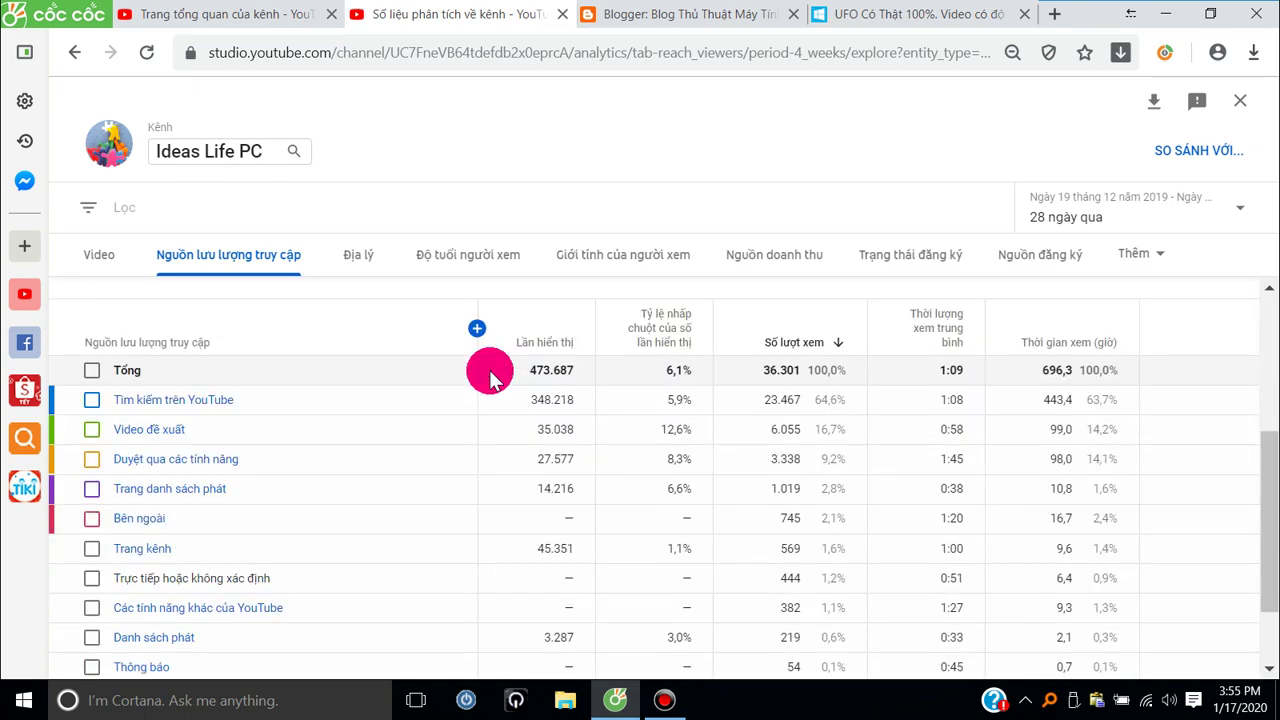
scroll(495, 400, "down", 1)
scroll(572, 555, "up", 4)
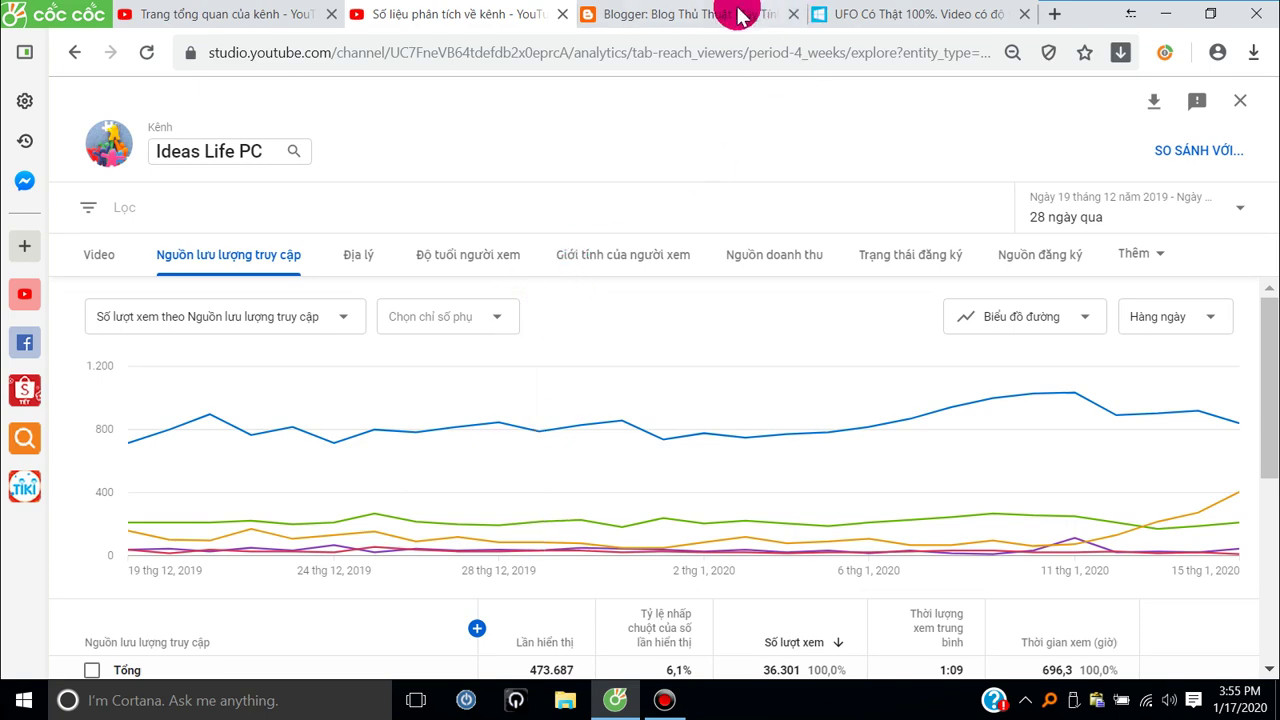
- Close the published blog post, the Blogger post list and the channel analytics page, keeping only the channel dashboard open
left_click(667, 22)
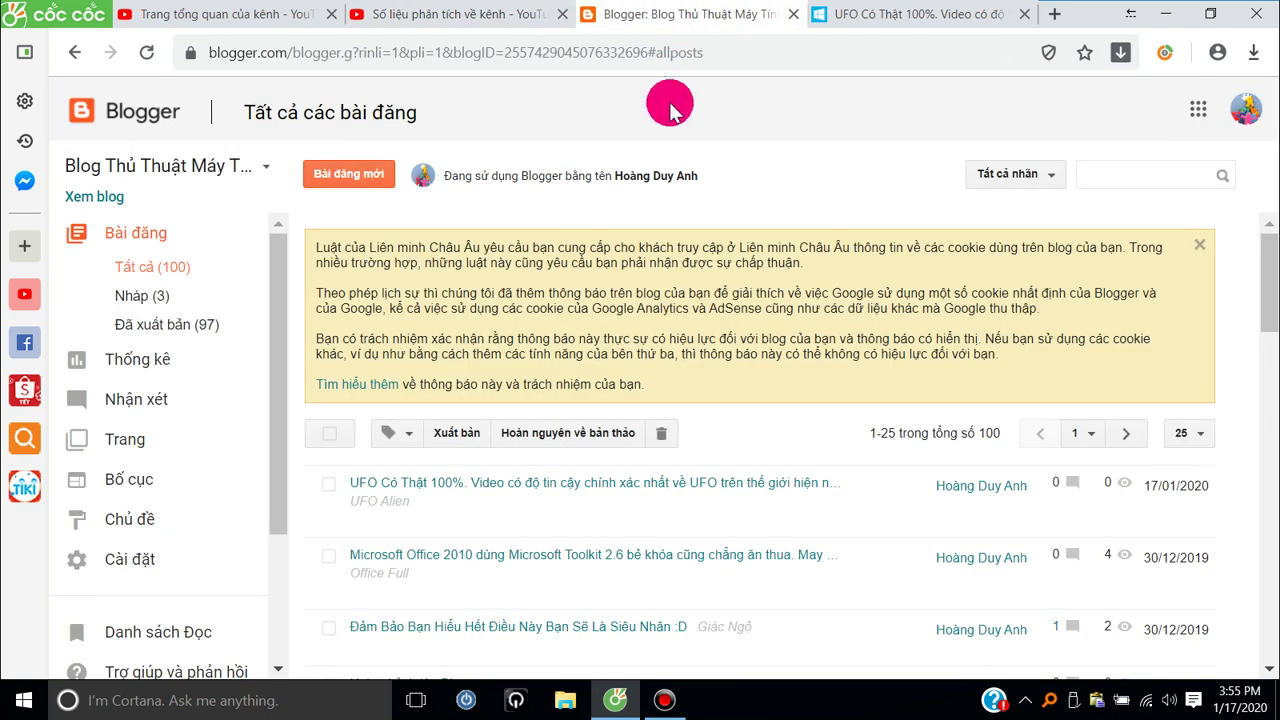
left_click(522, 14)
left_click(683, 18)
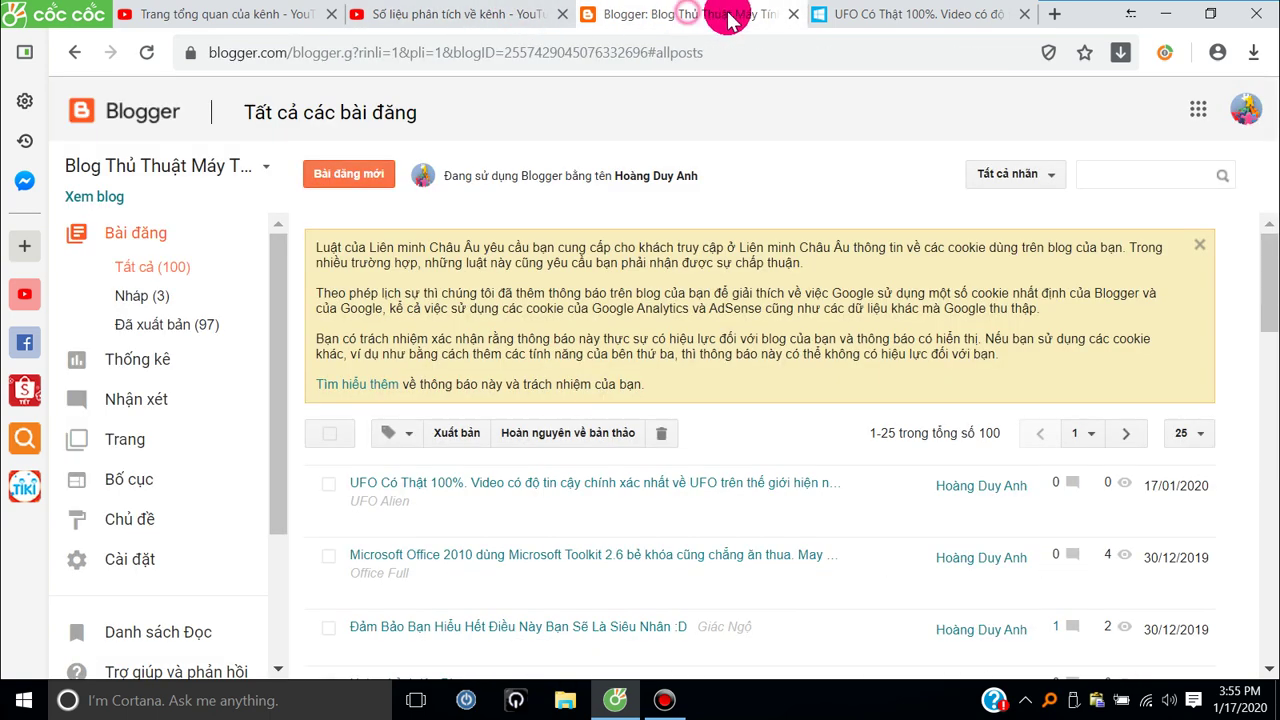
left_click(945, 16)
left_click(1024, 14)
left_click(459, 22)
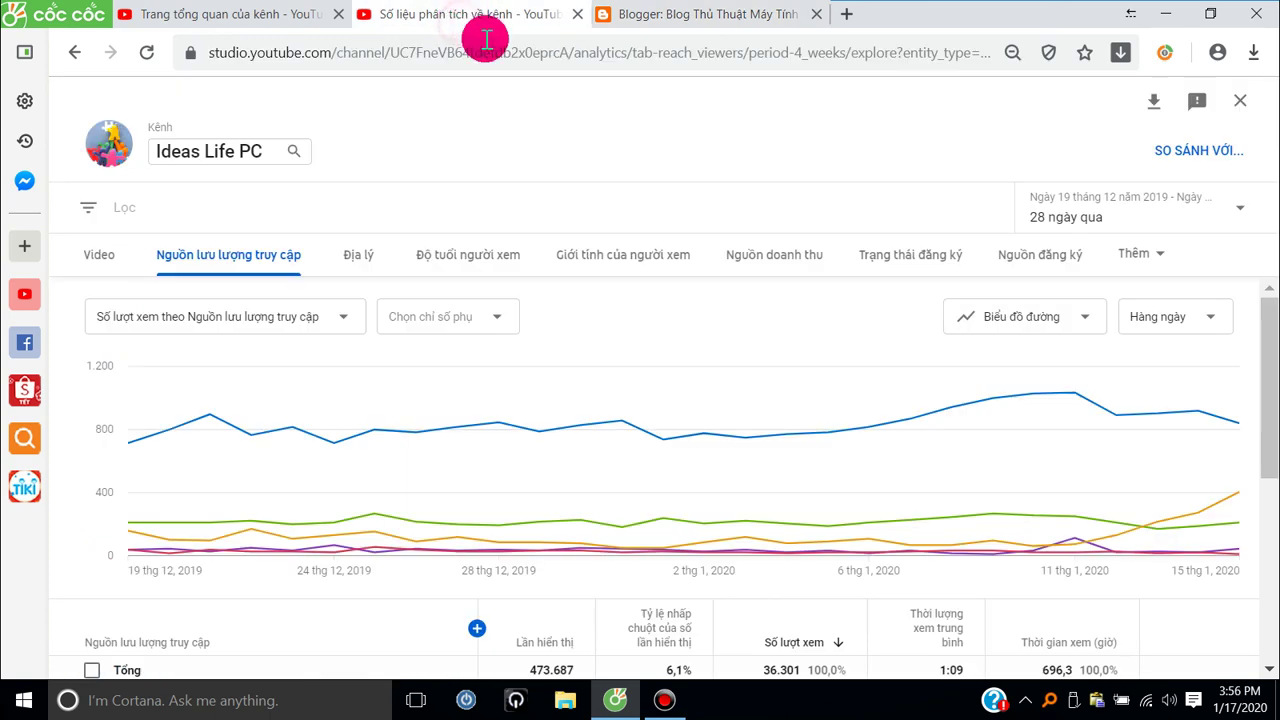
left_click(255, 22)
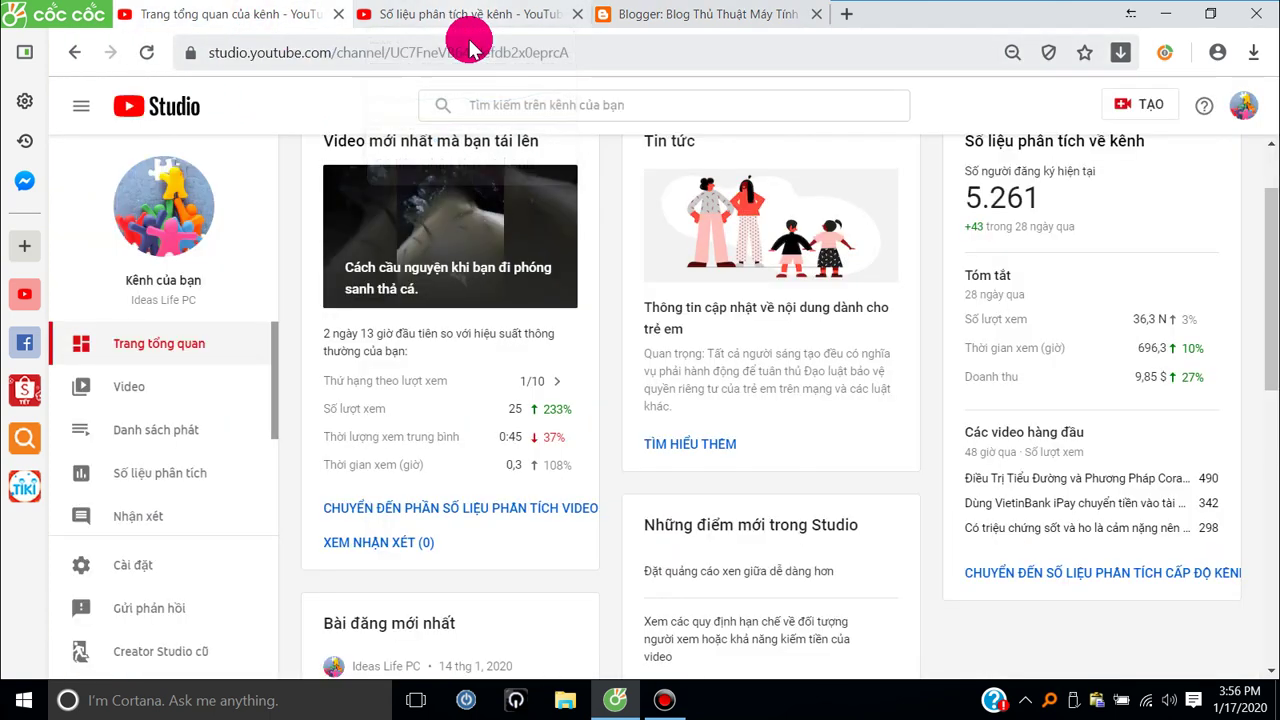
left_click(500, 20)
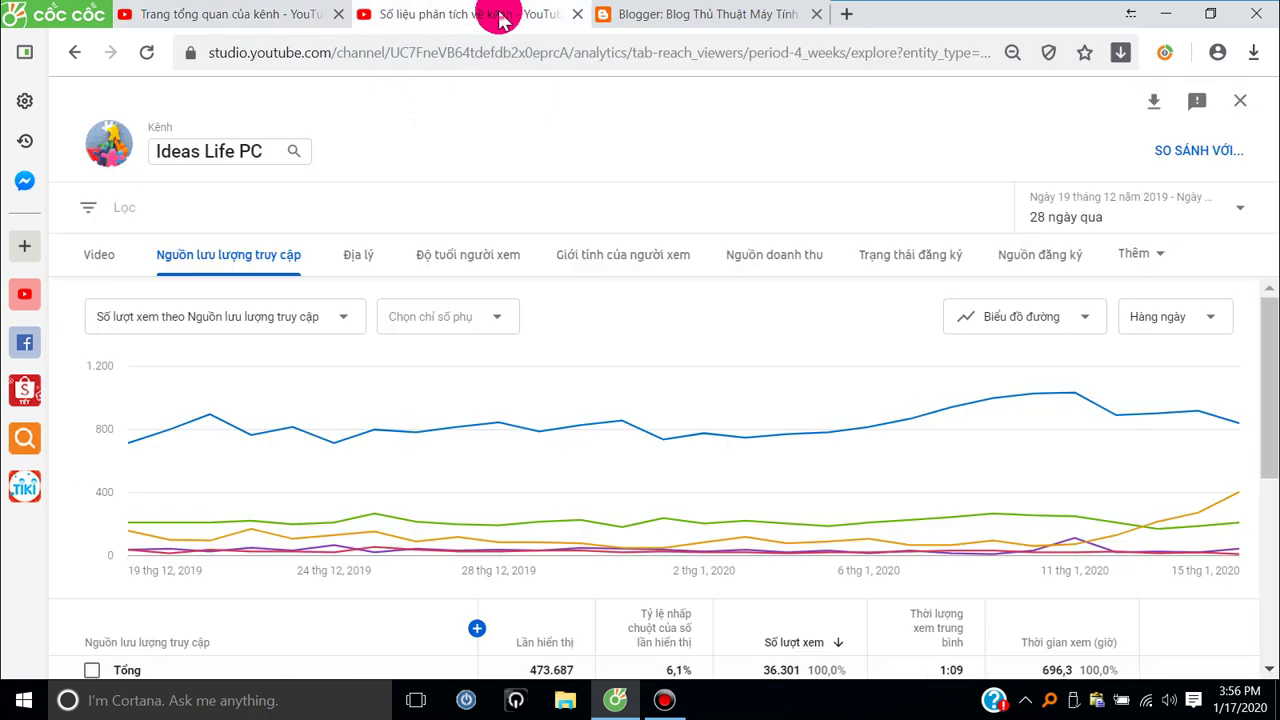
left_click(696, 24)
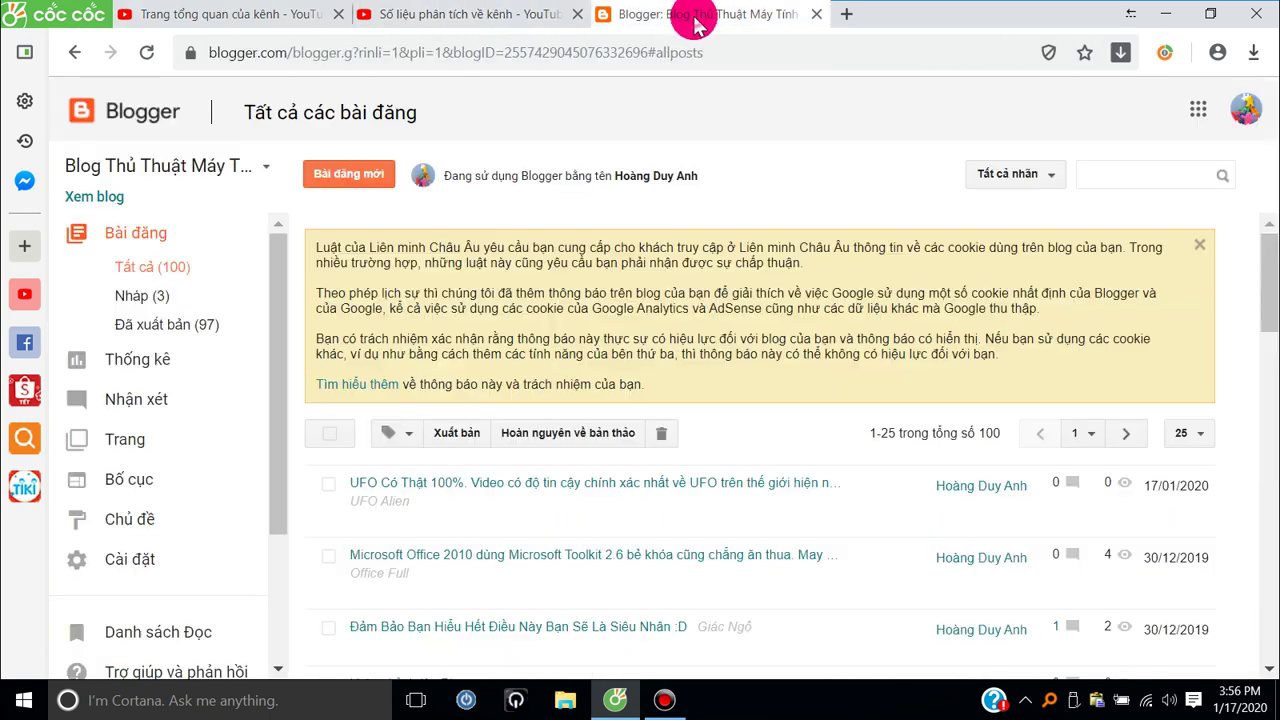
left_click(816, 16)
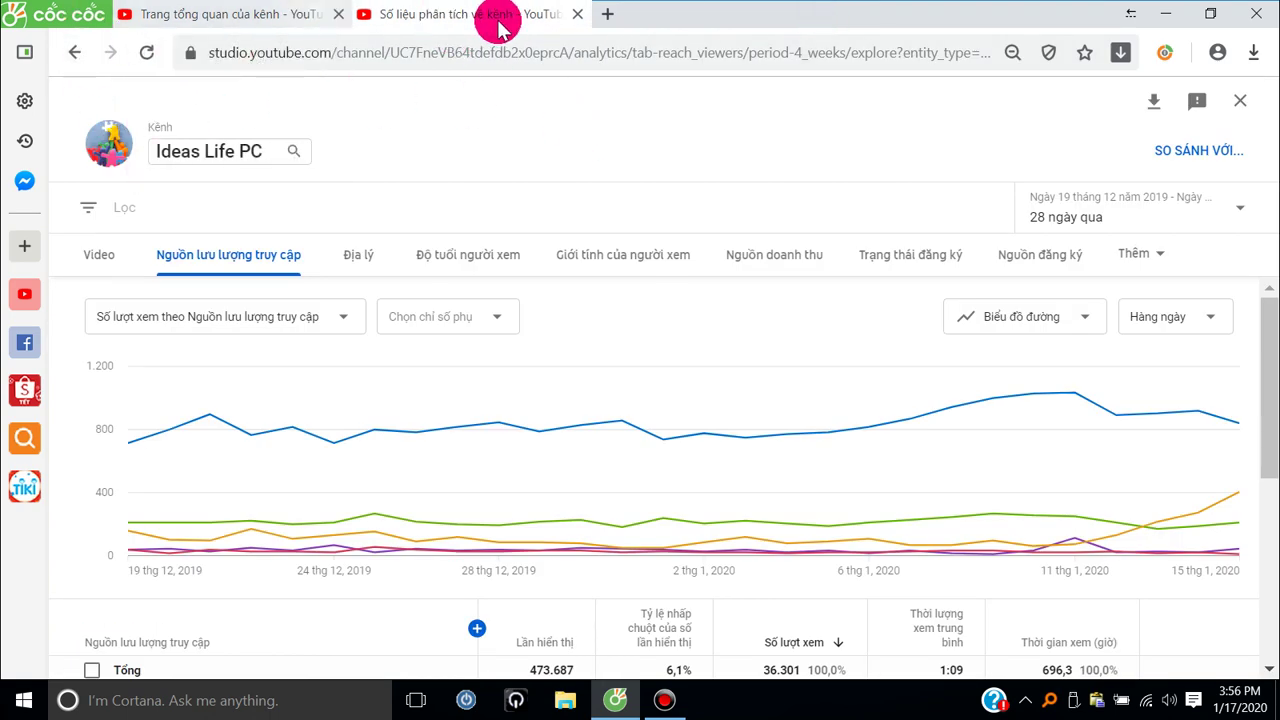
left_click(577, 15)
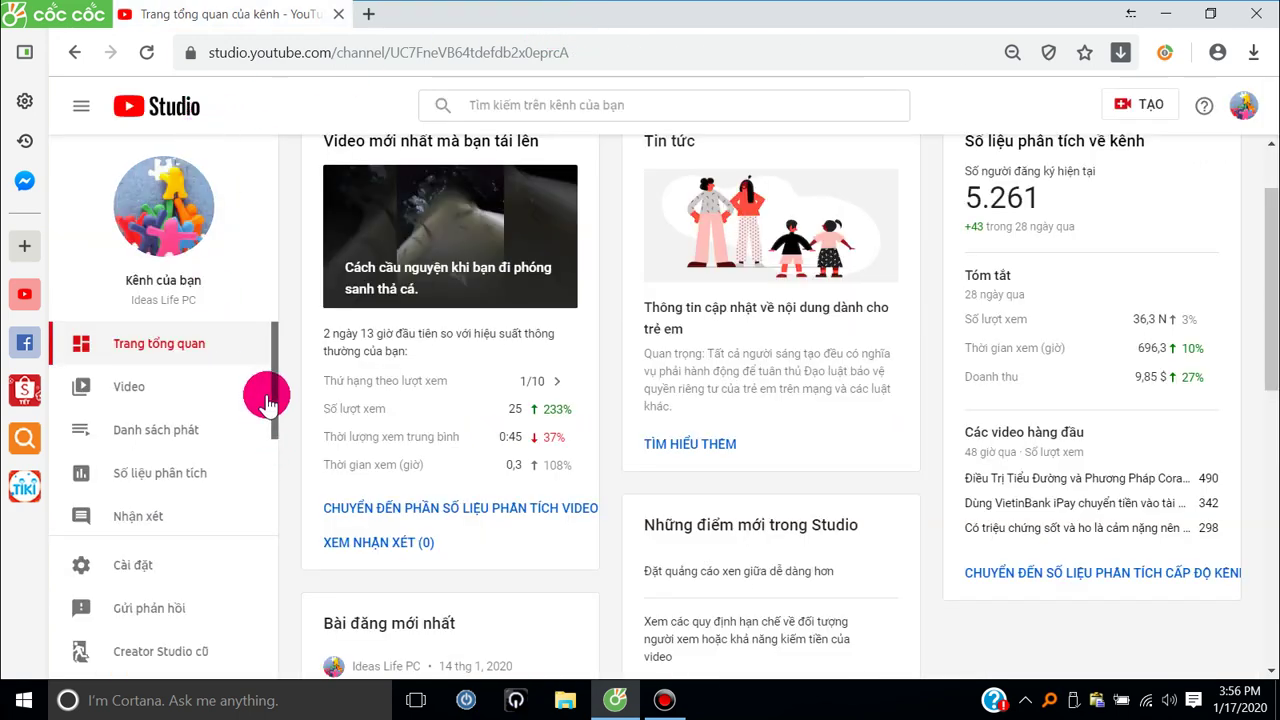
- Open the channel's list of uploaded videos and look through it to the end of the first page
scroll(267, 405, "down", 2)
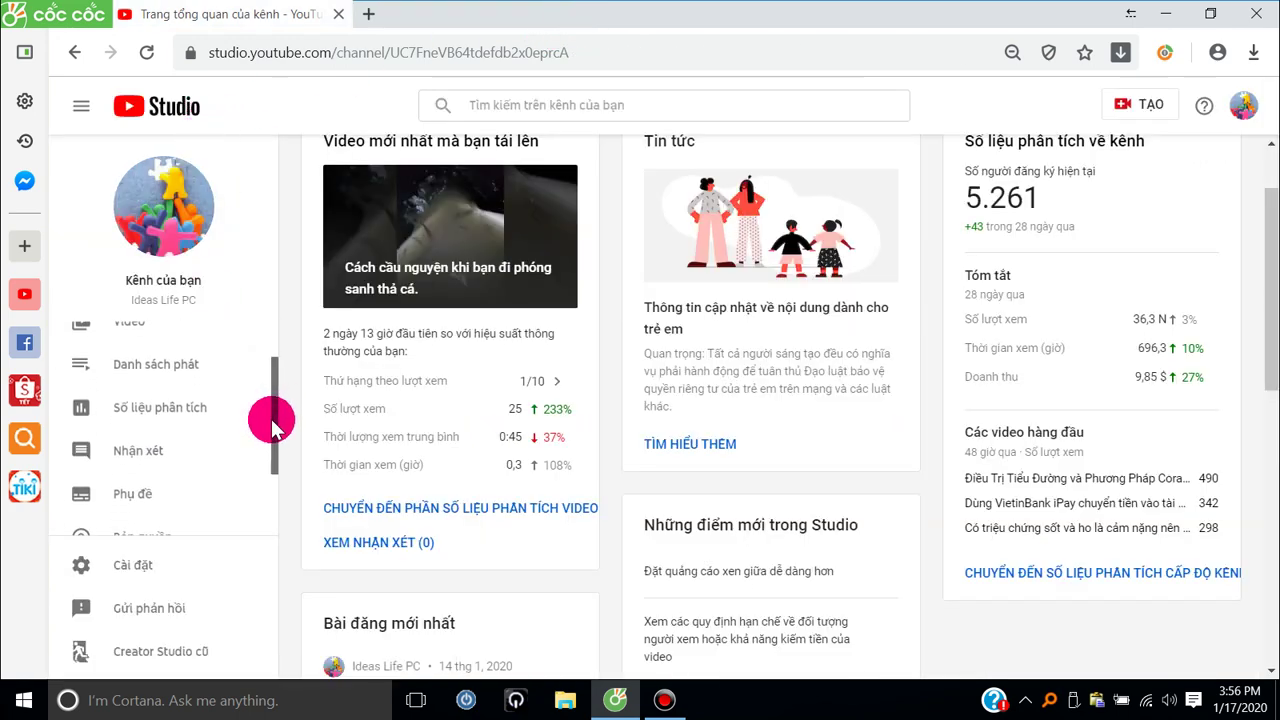
left_click_drag(271, 419, 269, 392)
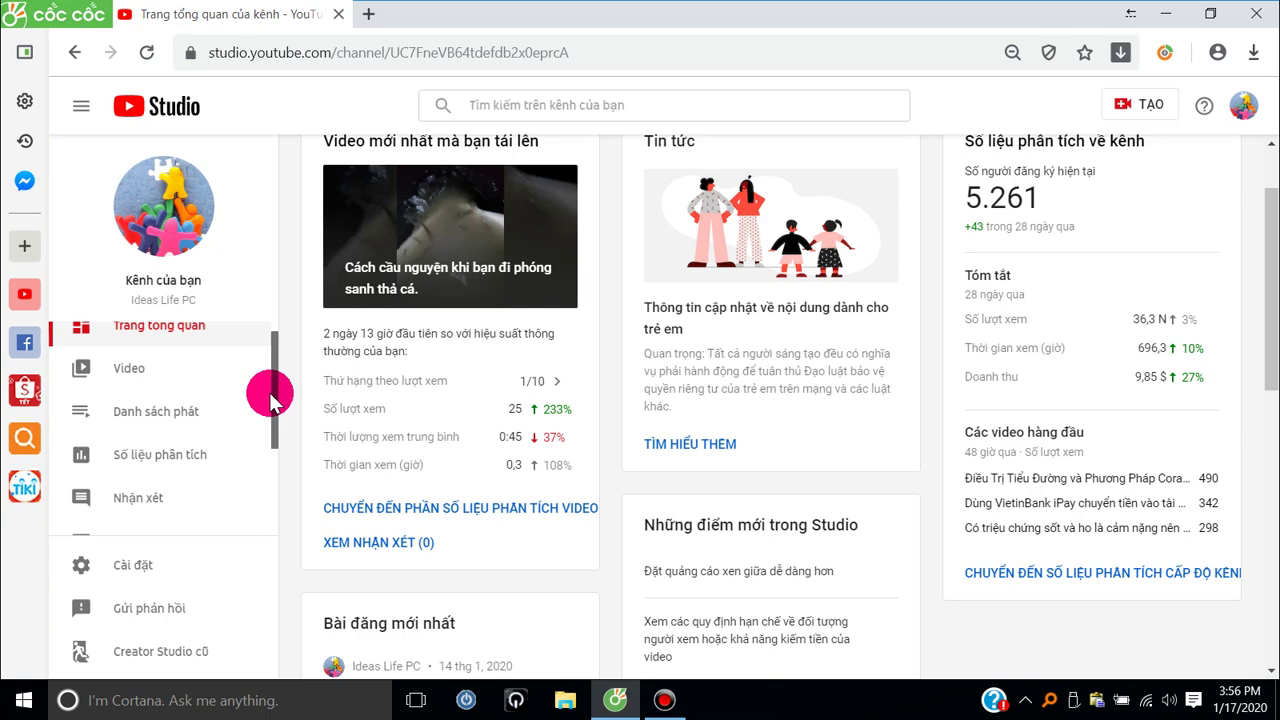
left_click(134, 380)
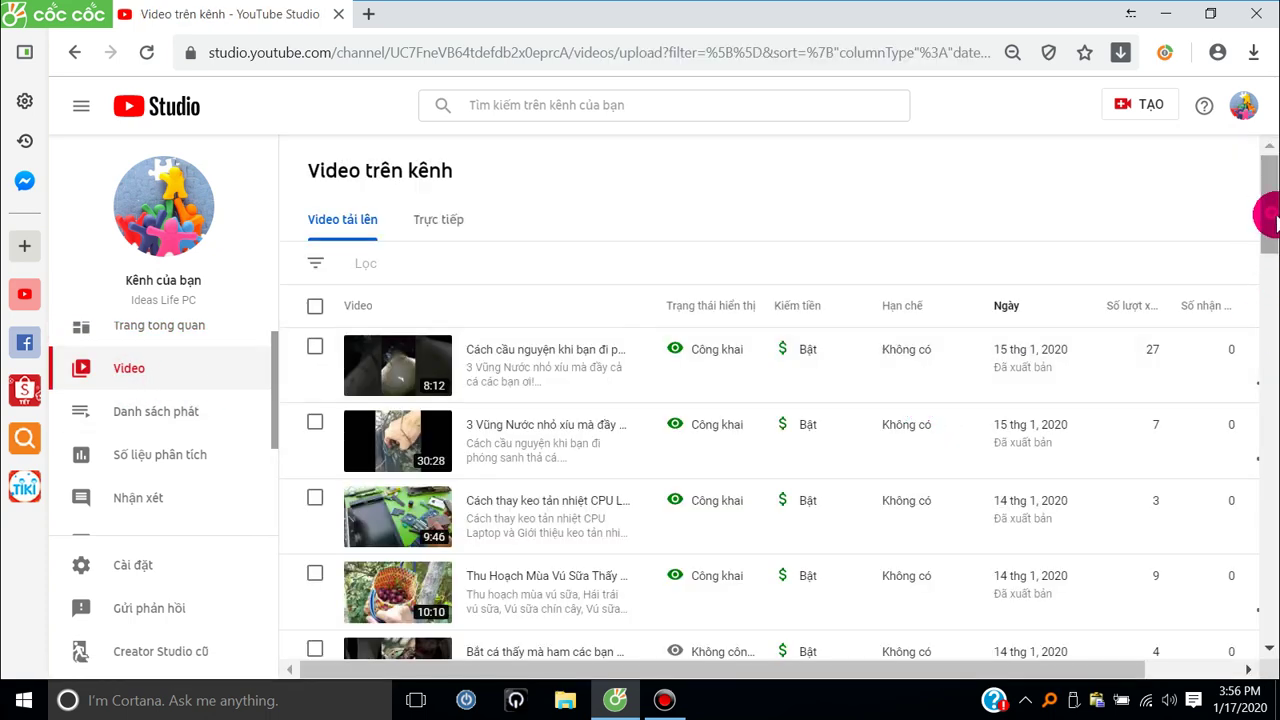
left_click_drag(1266, 209, 1270, 612)
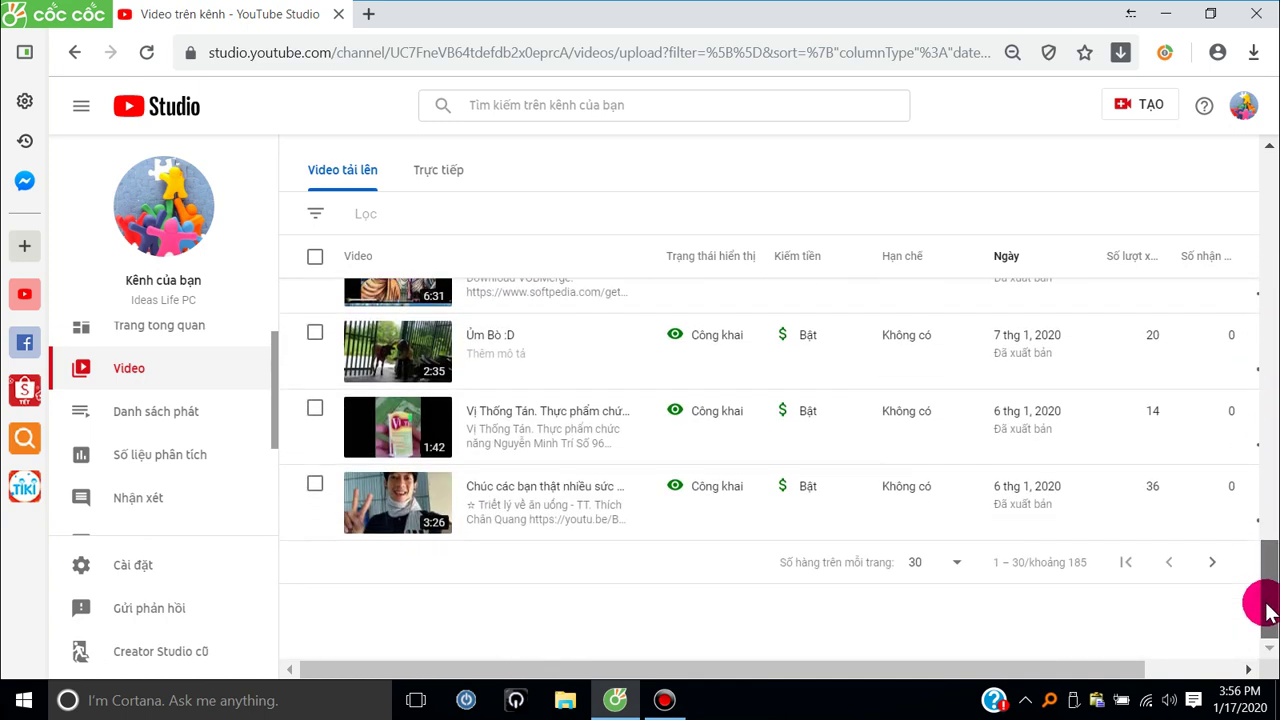
- Open the details of the "Show Hết Bài Tăng Views" video from the second page of uploads in a separate tab
left_click(1210, 566)
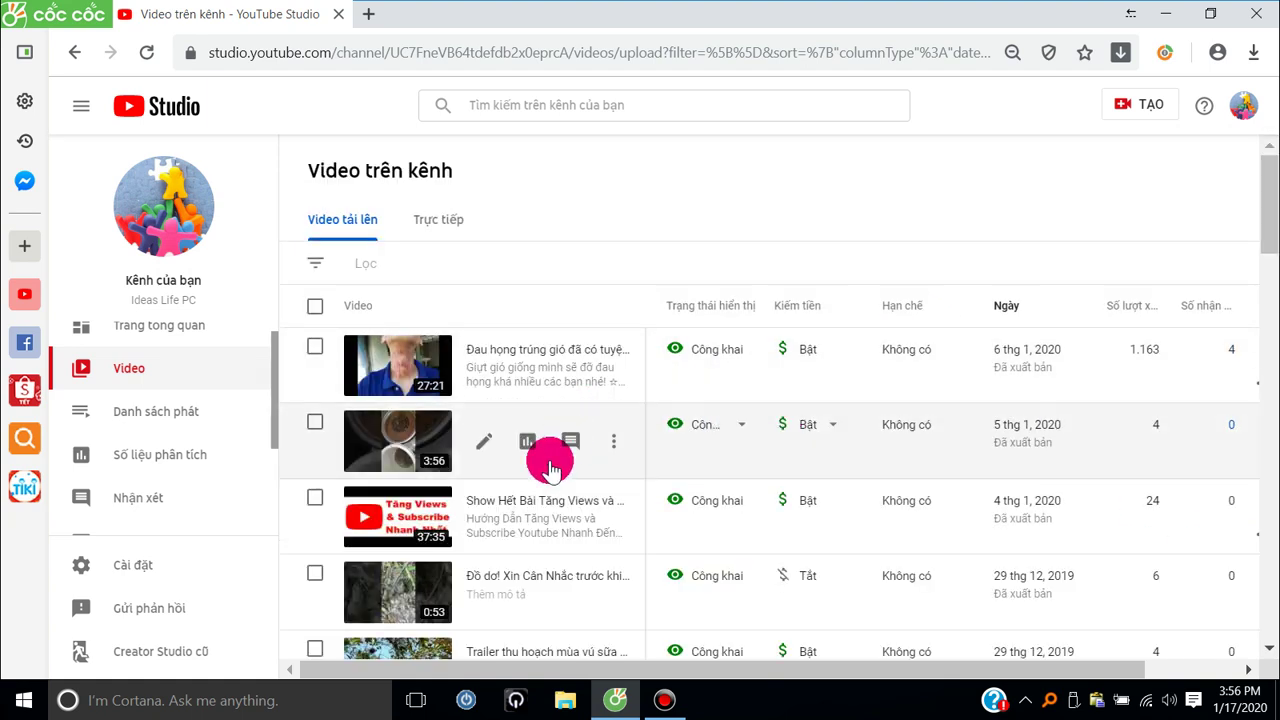
middle_click(487, 522)
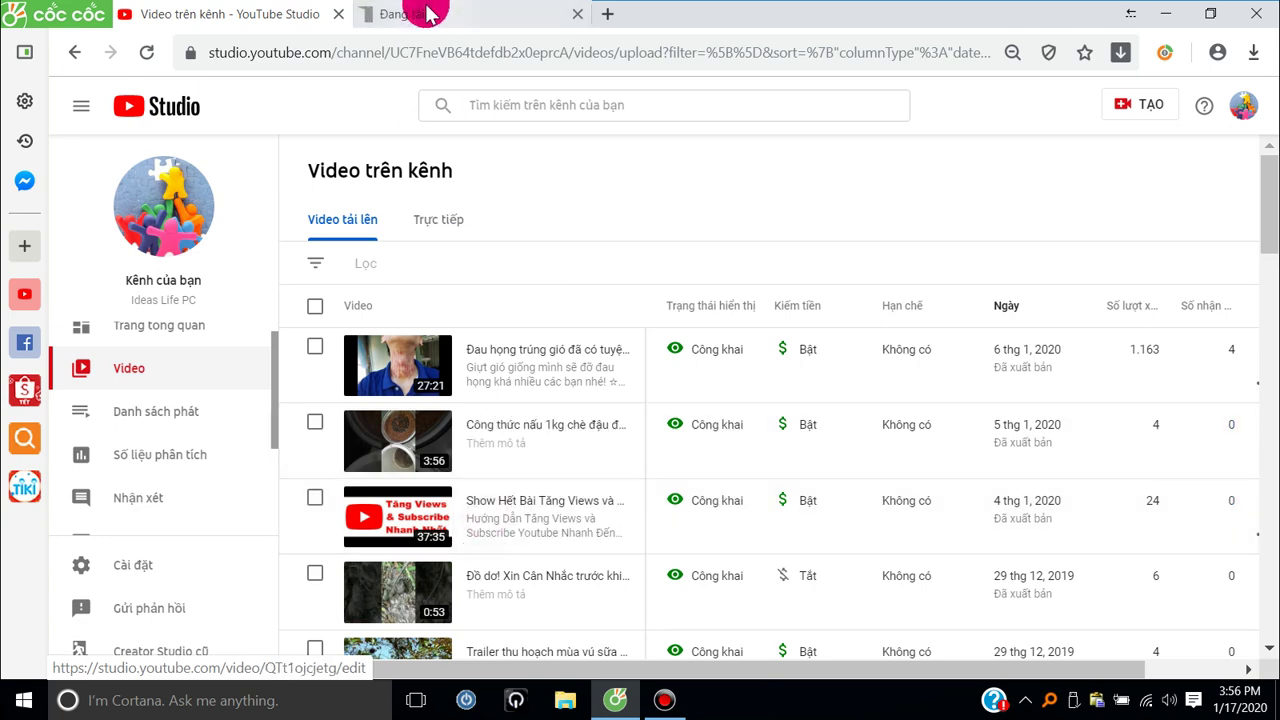
left_click(430, 14)
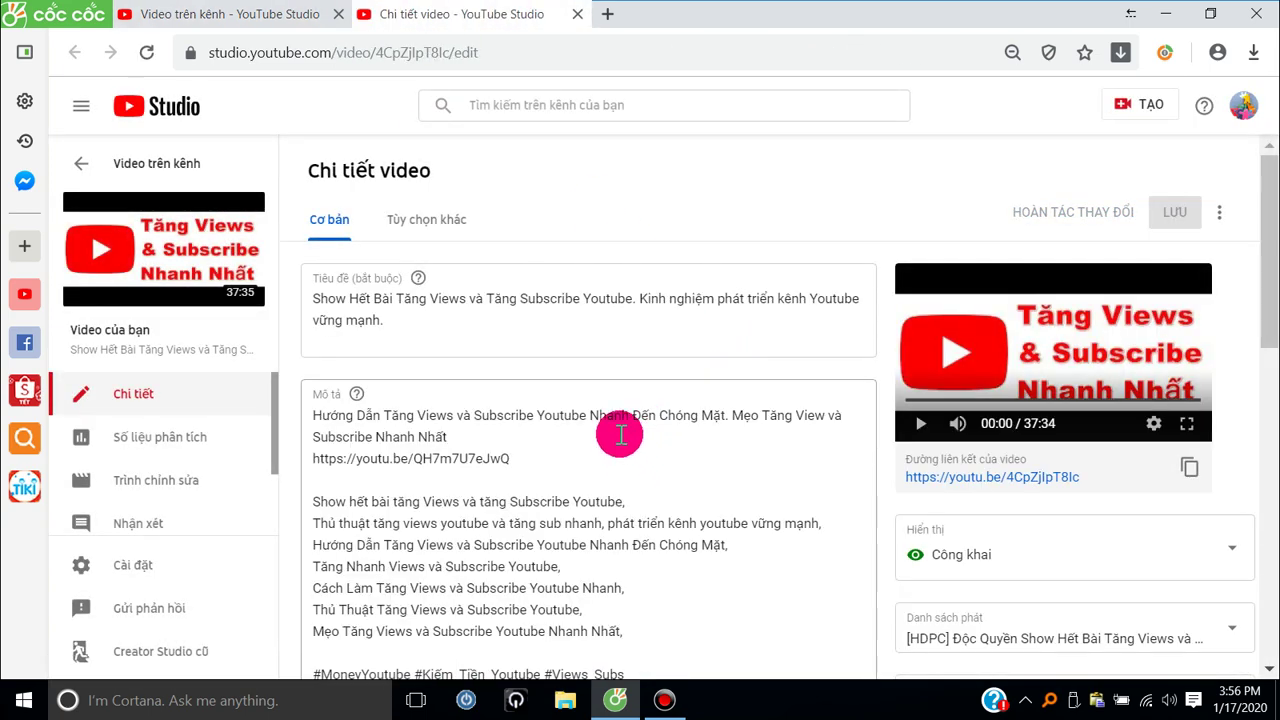
- Look over the video's timeline in the video editor and return to its details page
left_click(168, 483)
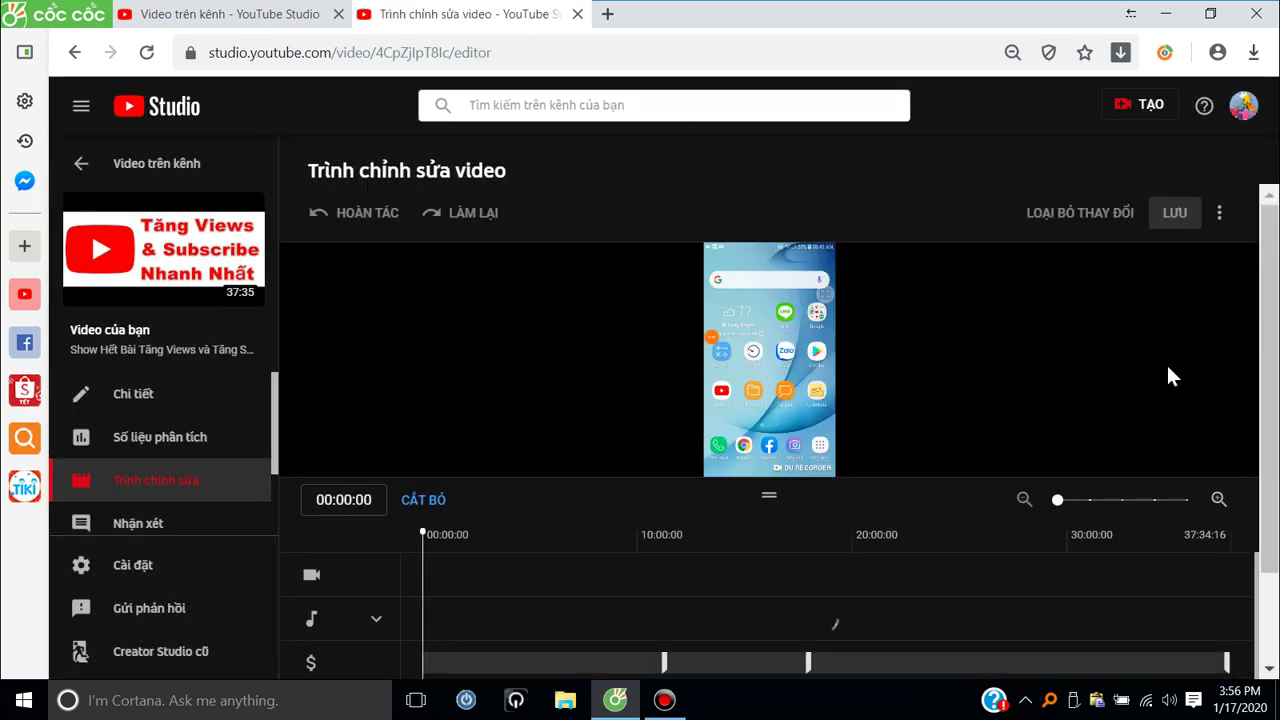
mouse_move(1272, 298)
left_mouse_down()
mouse_move(1271, 342)
mouse_move(1270, 284)
left_mouse_up()
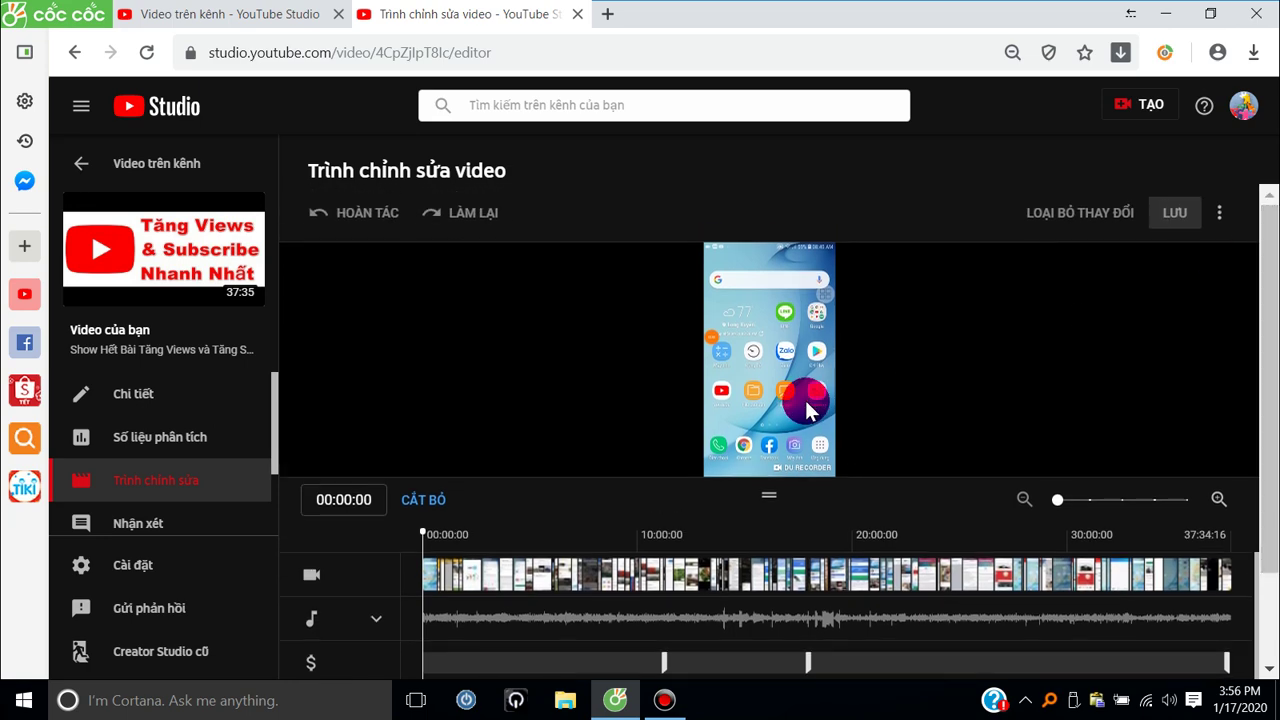
left_click(160, 398)
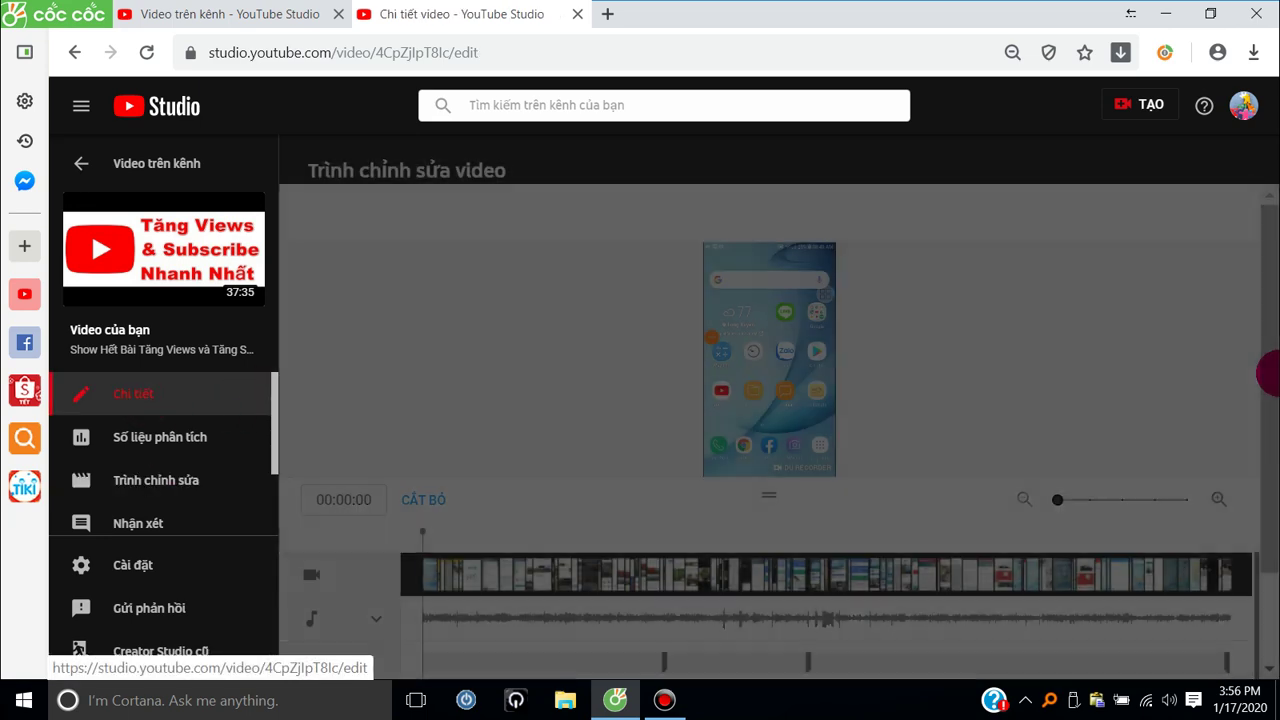
- Open the video's cards page and preview the first poll card's teaser on the playing video
left_click_drag(1268, 283, 1251, 343)
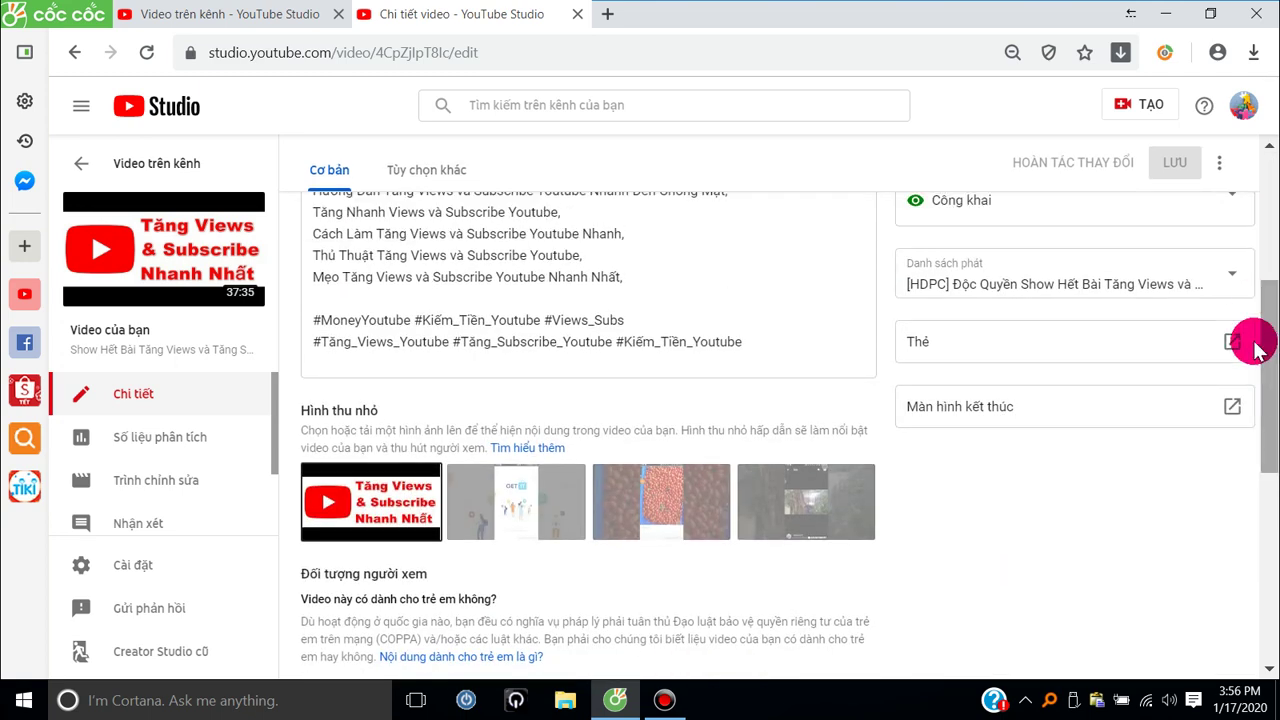
left_click(1235, 343)
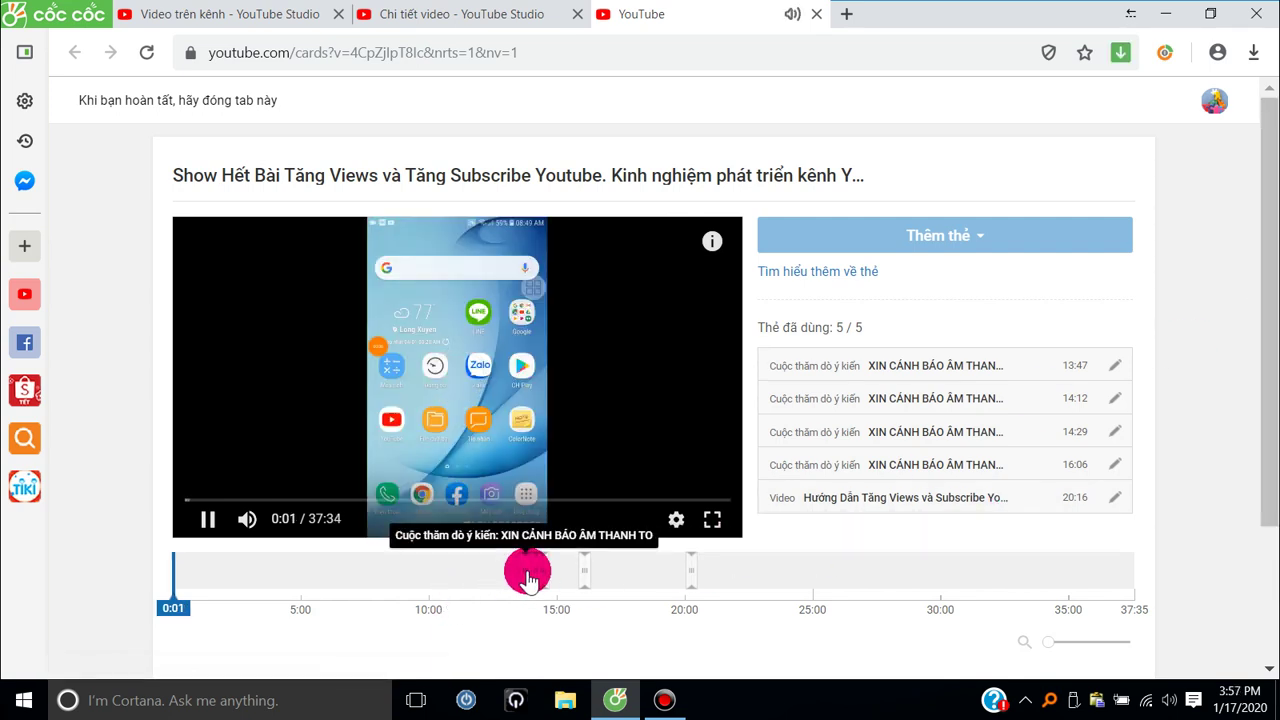
left_click(527, 571)
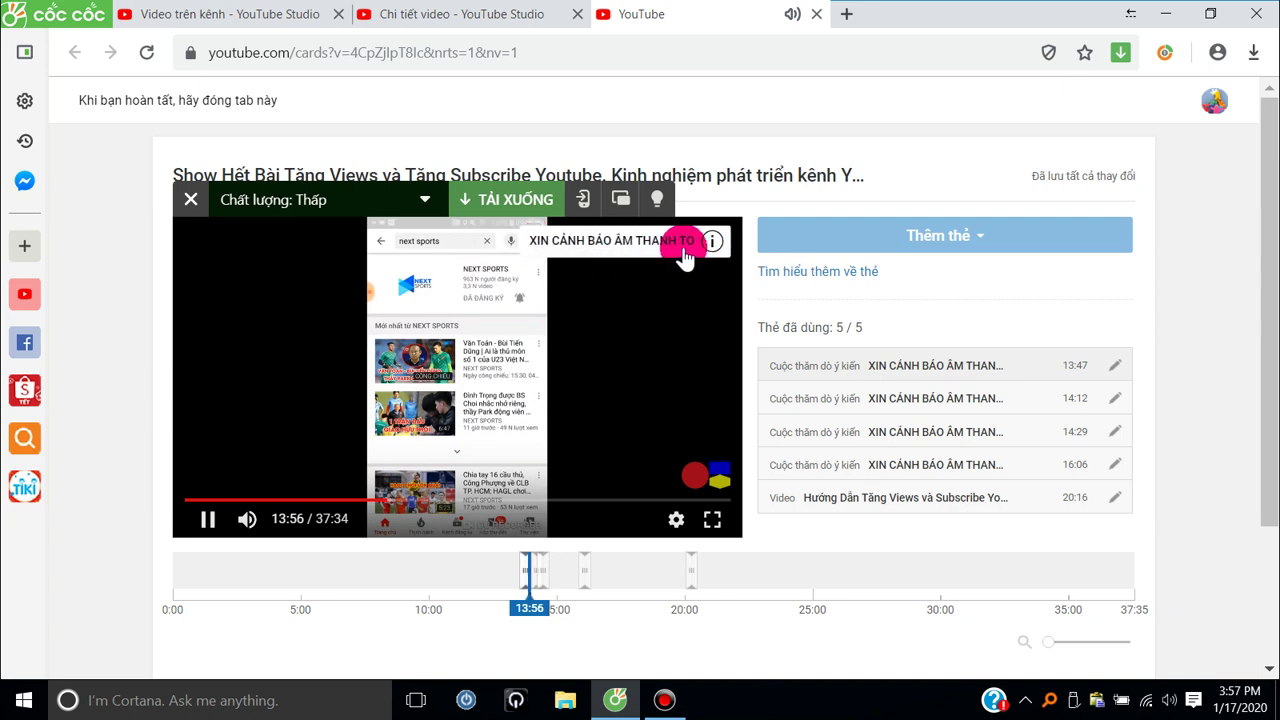
mouse_move(702, 252)
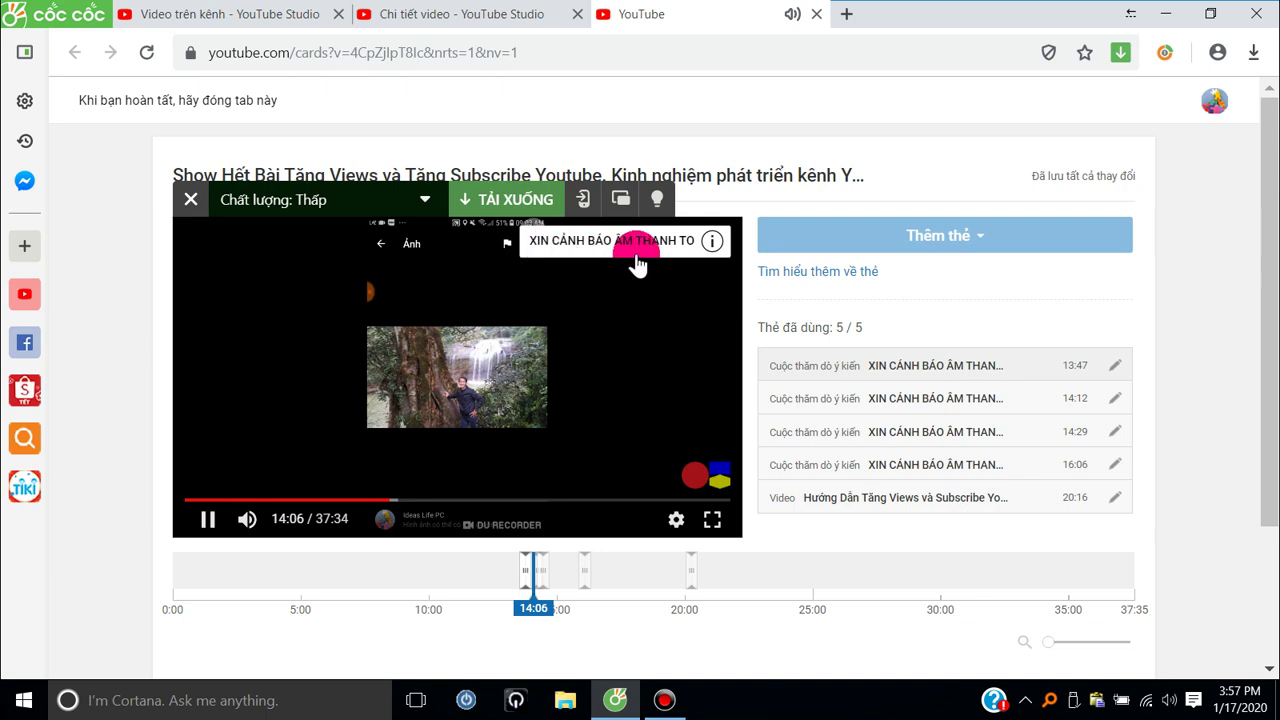
- Review the question and both answer options of the 13:47 poll card, and close it without saving
left_click(987, 369)
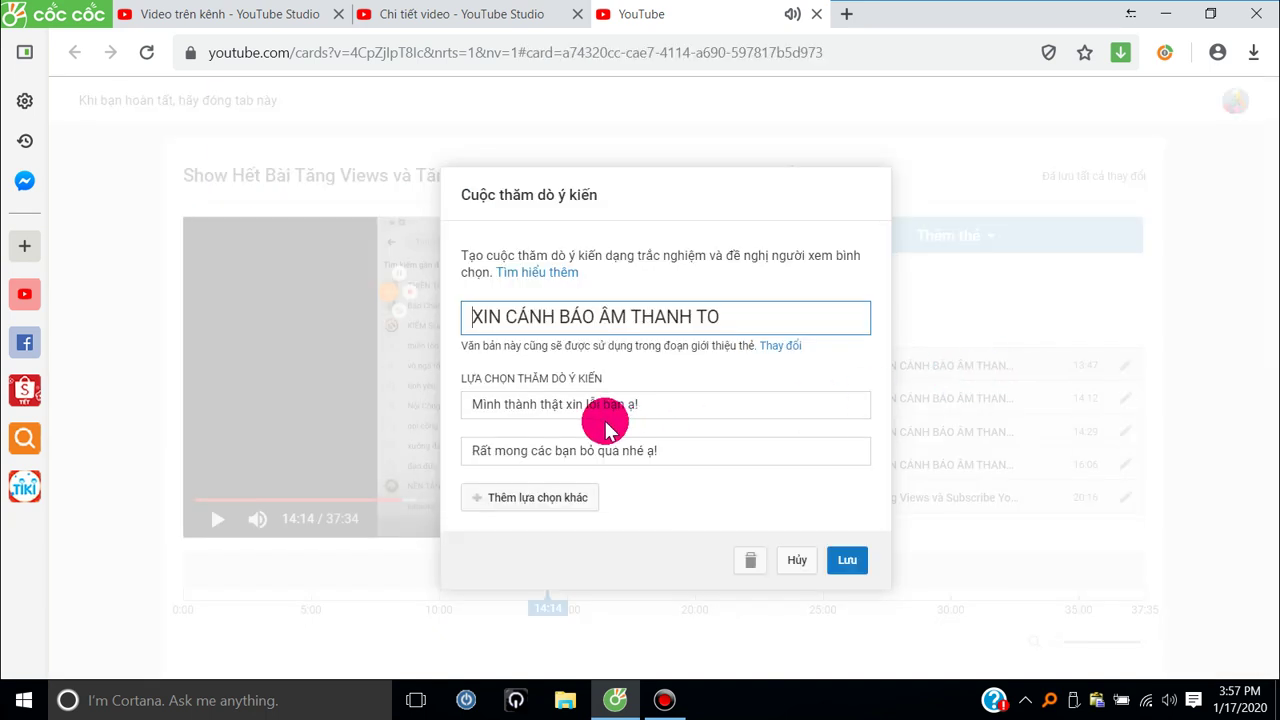
left_click_drag(745, 315, 451, 317)
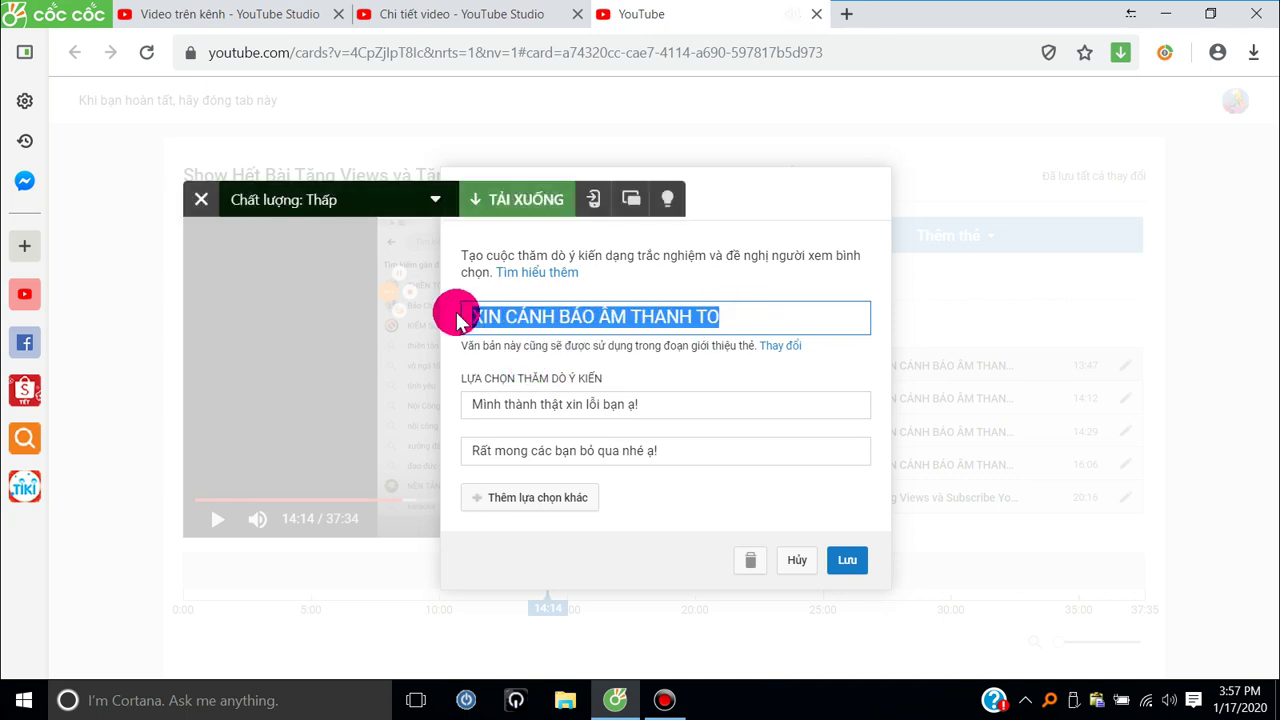
left_click_drag(666, 406, 432, 405)
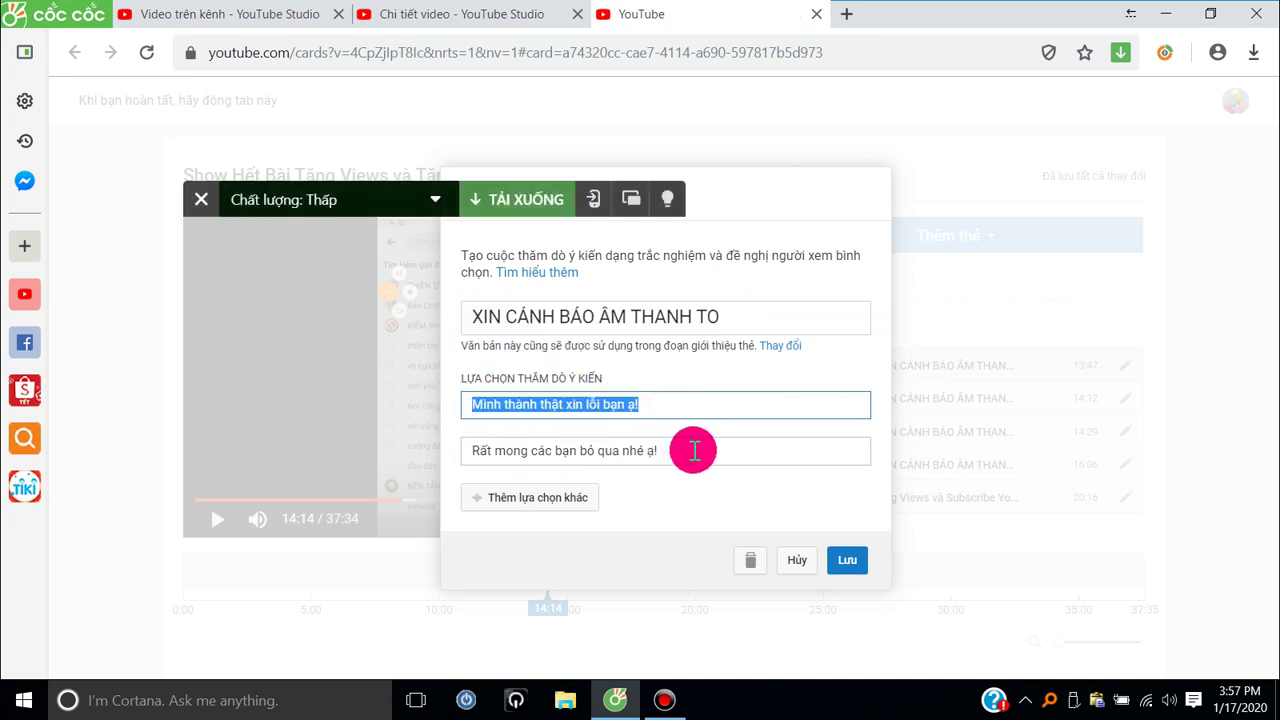
left_click_drag(694, 450, 460, 450)
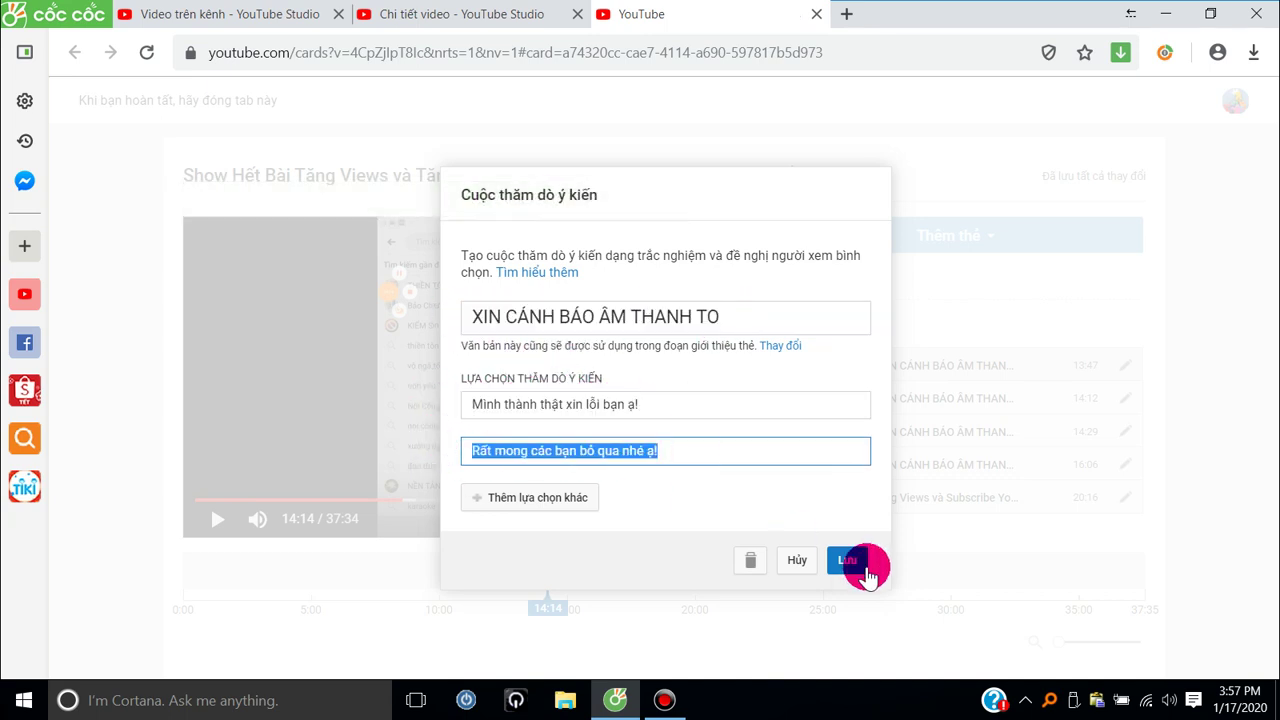
left_click(805, 562)
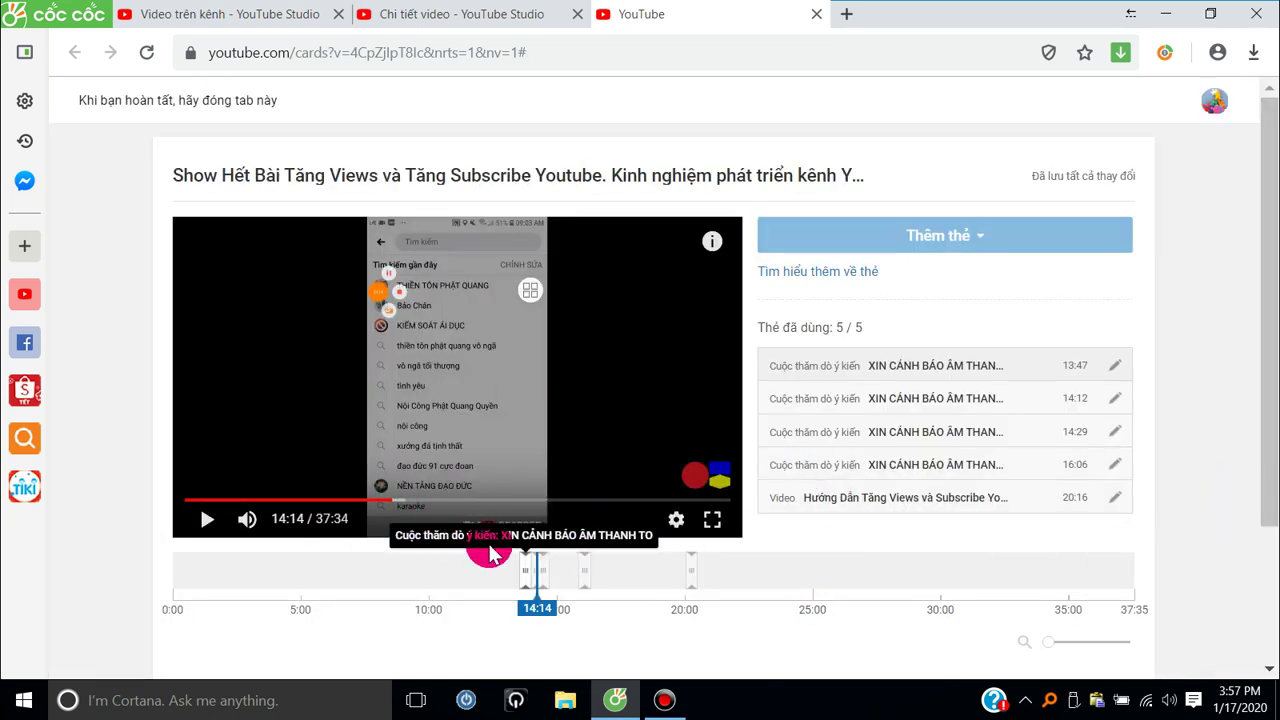
- Move to the 16:06 poll marker, and view the 14:12 poll card's contents without changing them
left_click(585, 578)
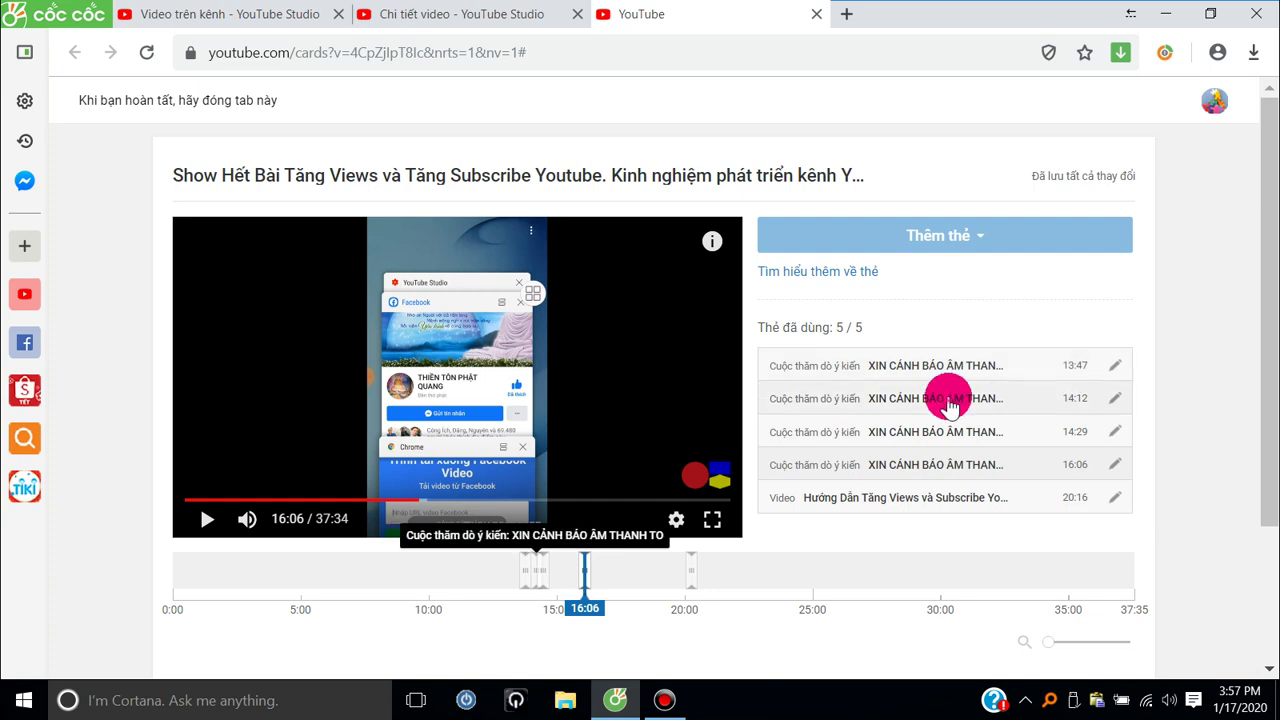
left_click(950, 400)
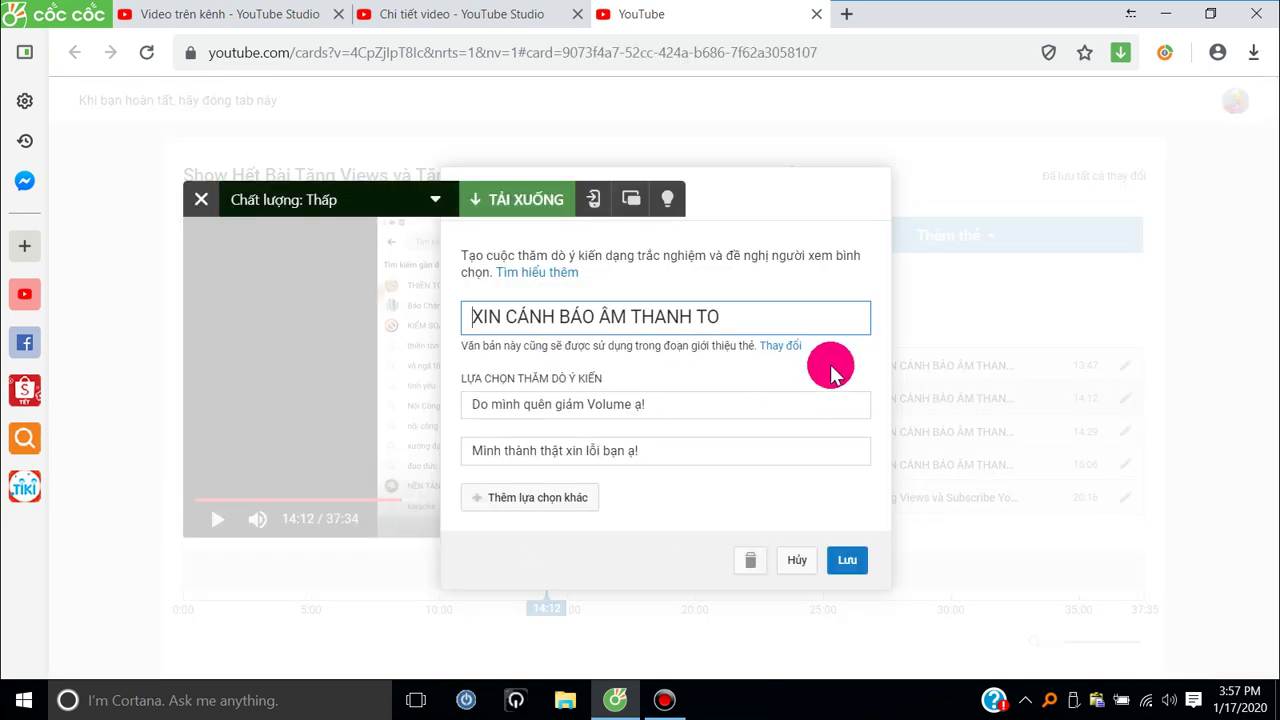
left_click(795, 565)
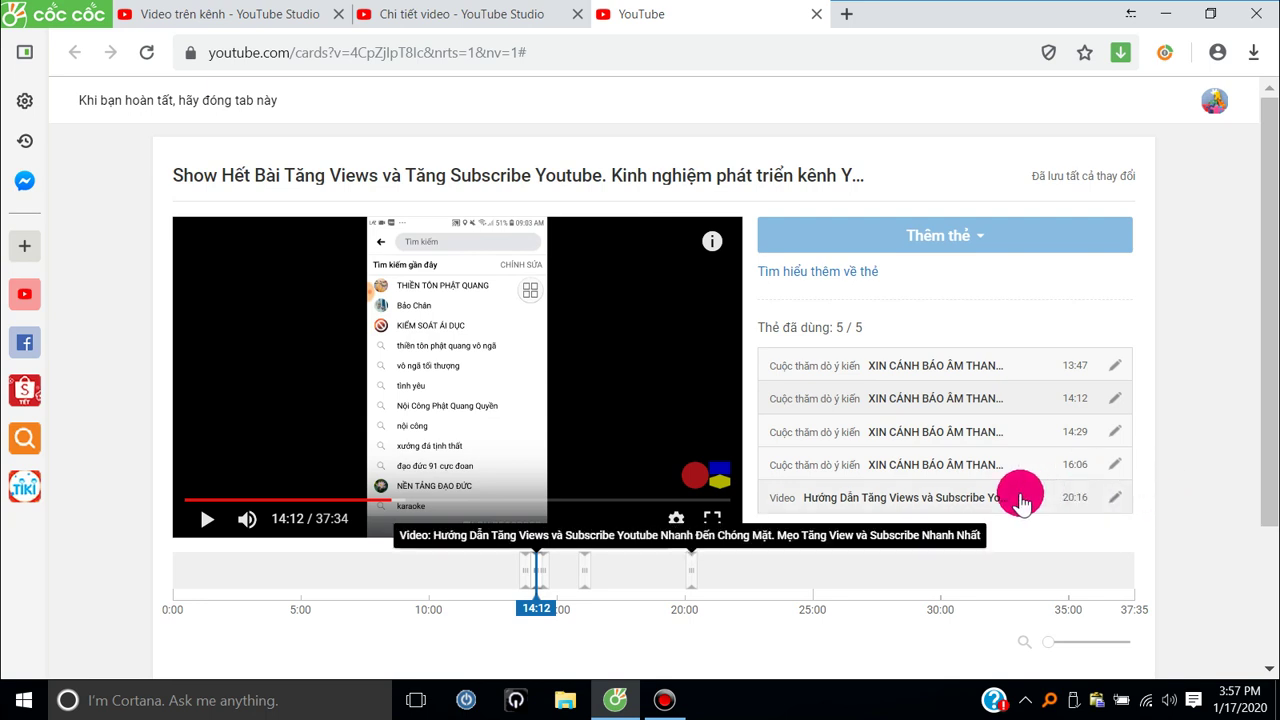
- Inspect the linked video in the 20:16 video card without changing it, and close the cards page
double_click(899, 505)
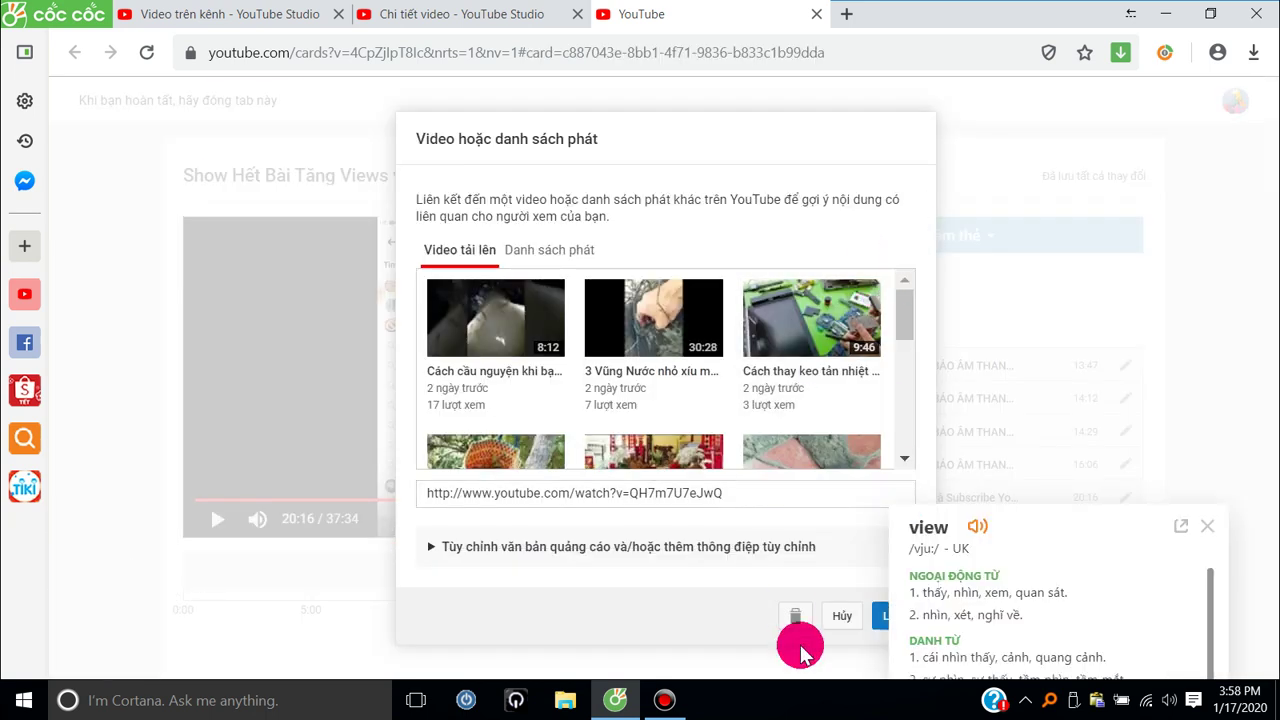
left_click(840, 616)
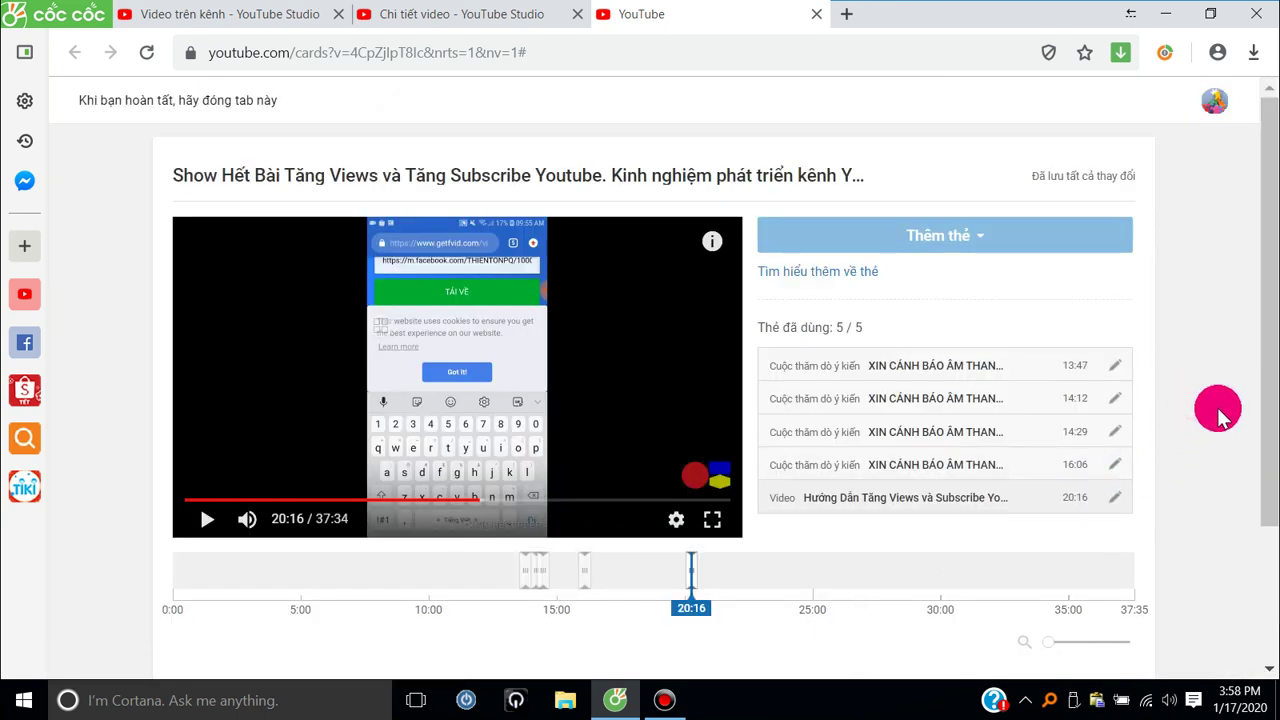
scroll(1220, 408, "down", 2)
scroll(1220, 416, "up", 1)
scroll(1218, 418, "up", 1)
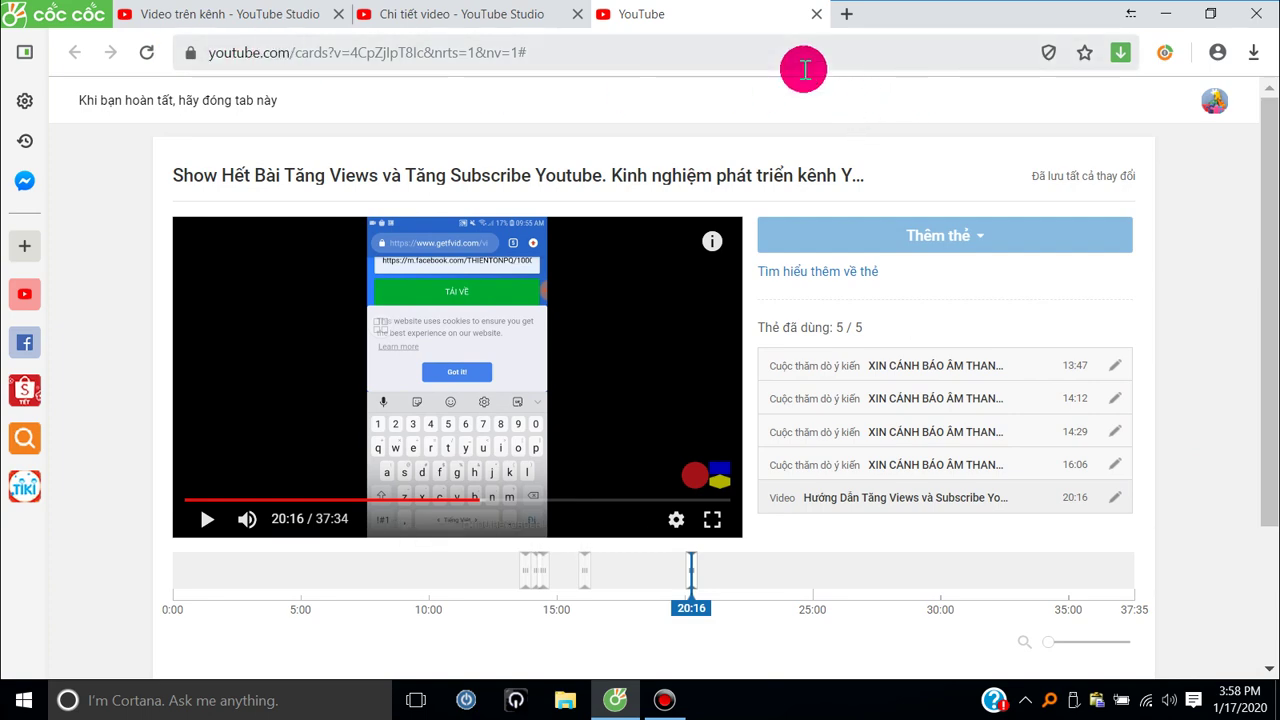
left_click(817, 15)
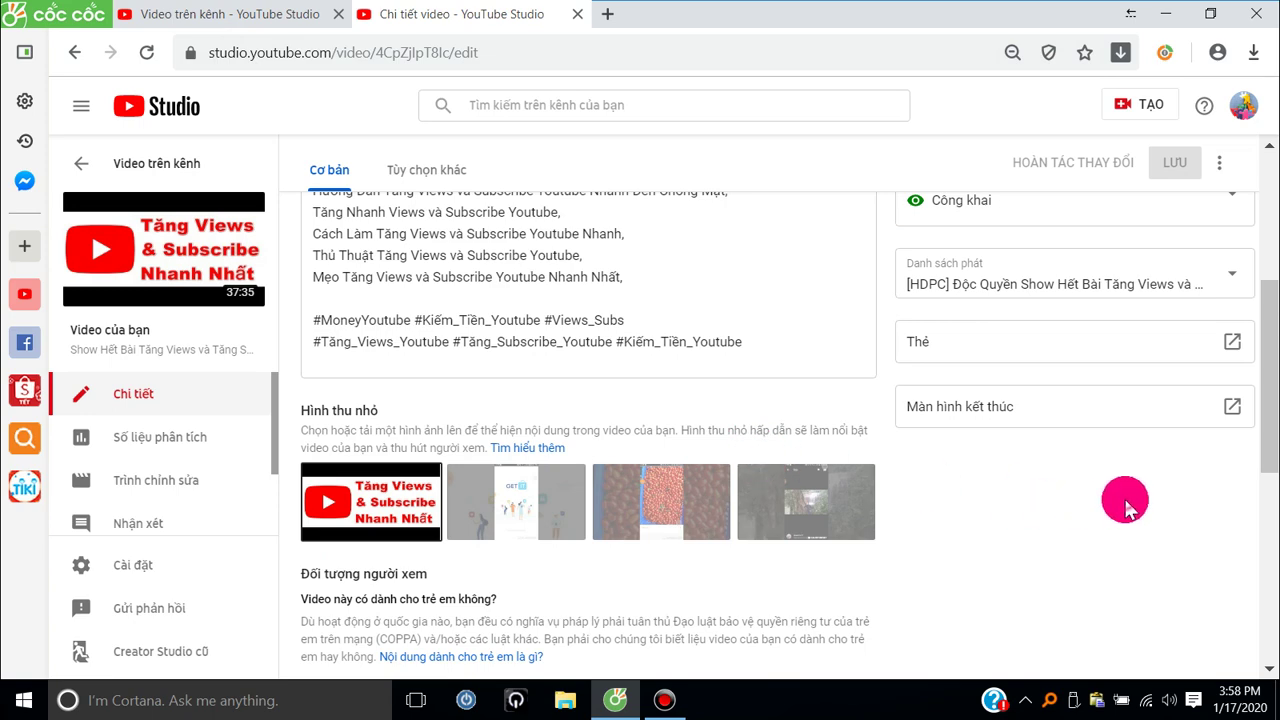
- Review the video's description, playlist, thumbnail, audience setting and tags on its details page
scroll(1183, 481, "up", 2)
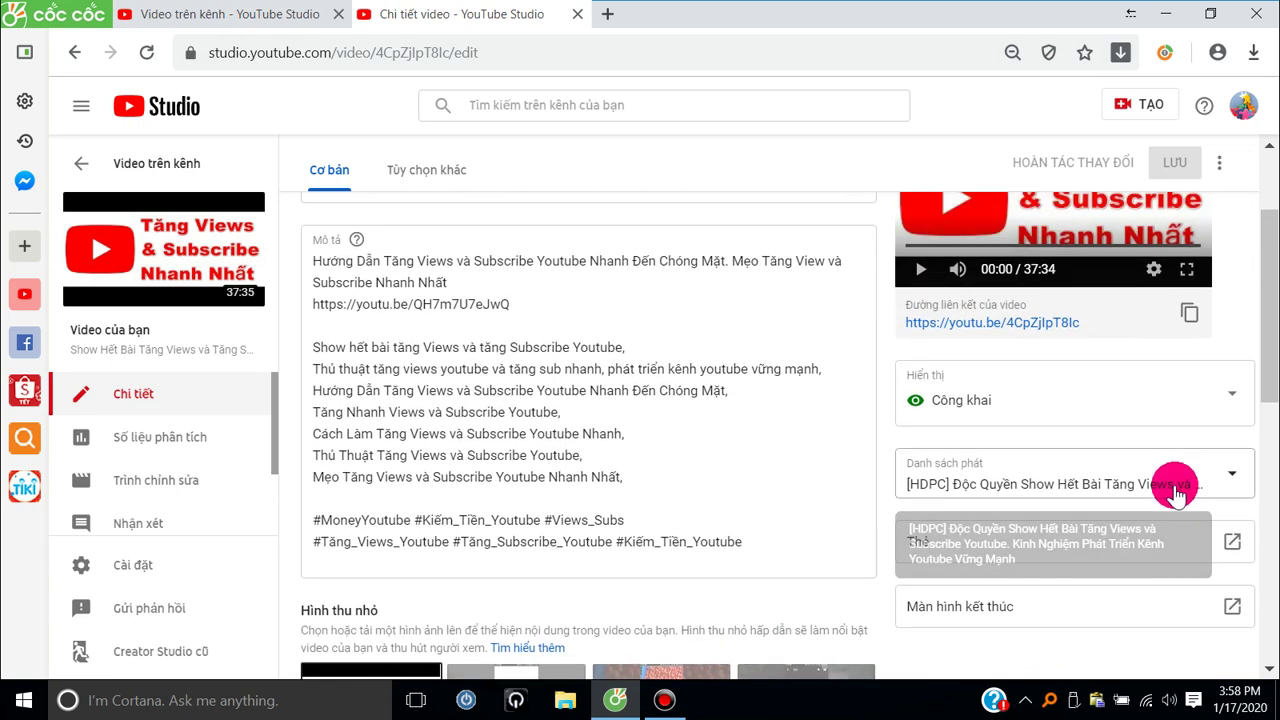
scroll(1177, 490, "up", 2)
scroll(768, 318, "down", 5)
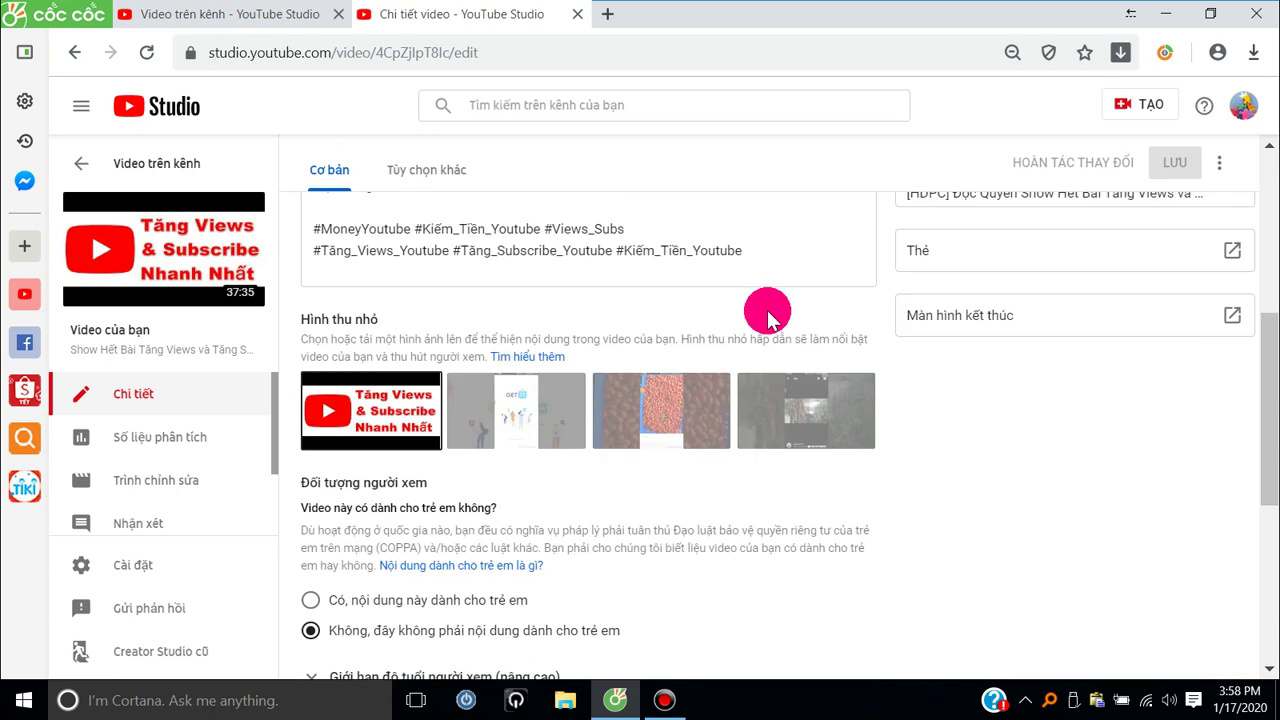
scroll(768, 318, "down", 4)
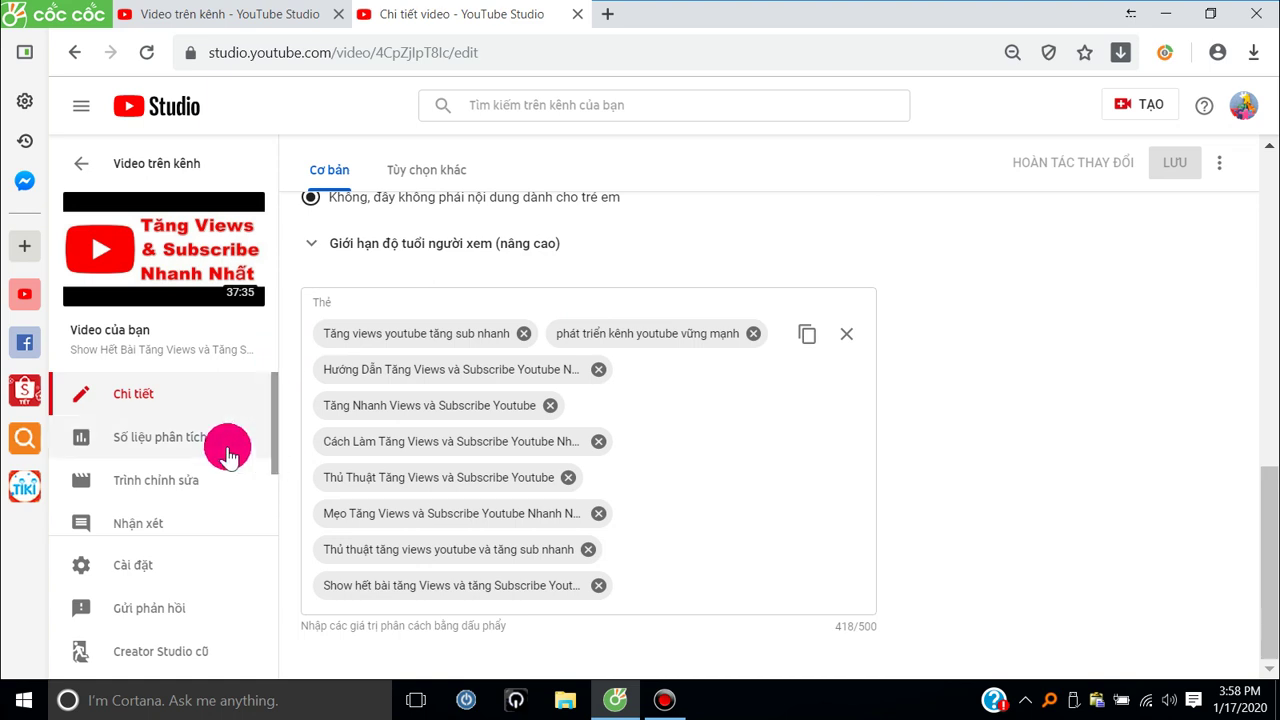
- Open the video's subtitles page and start adding subtitles for its Vietnamese entry
scroll(225, 450, "down", 2)
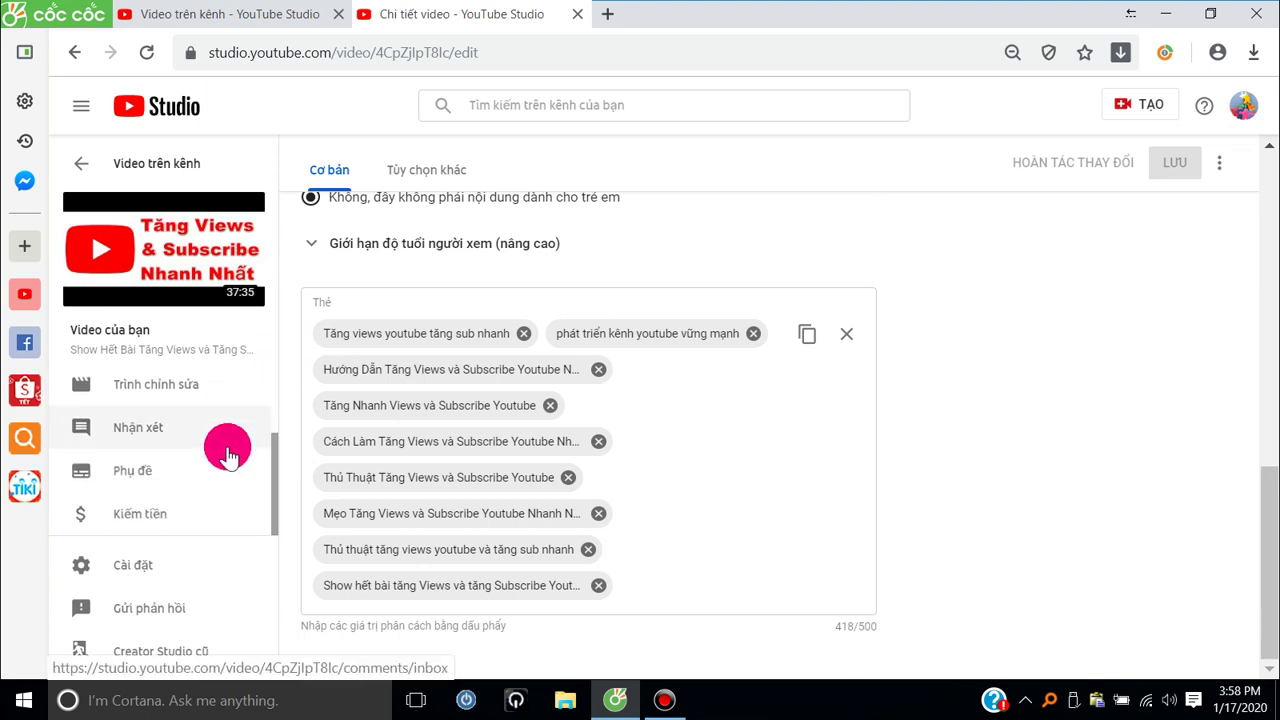
left_click(134, 472)
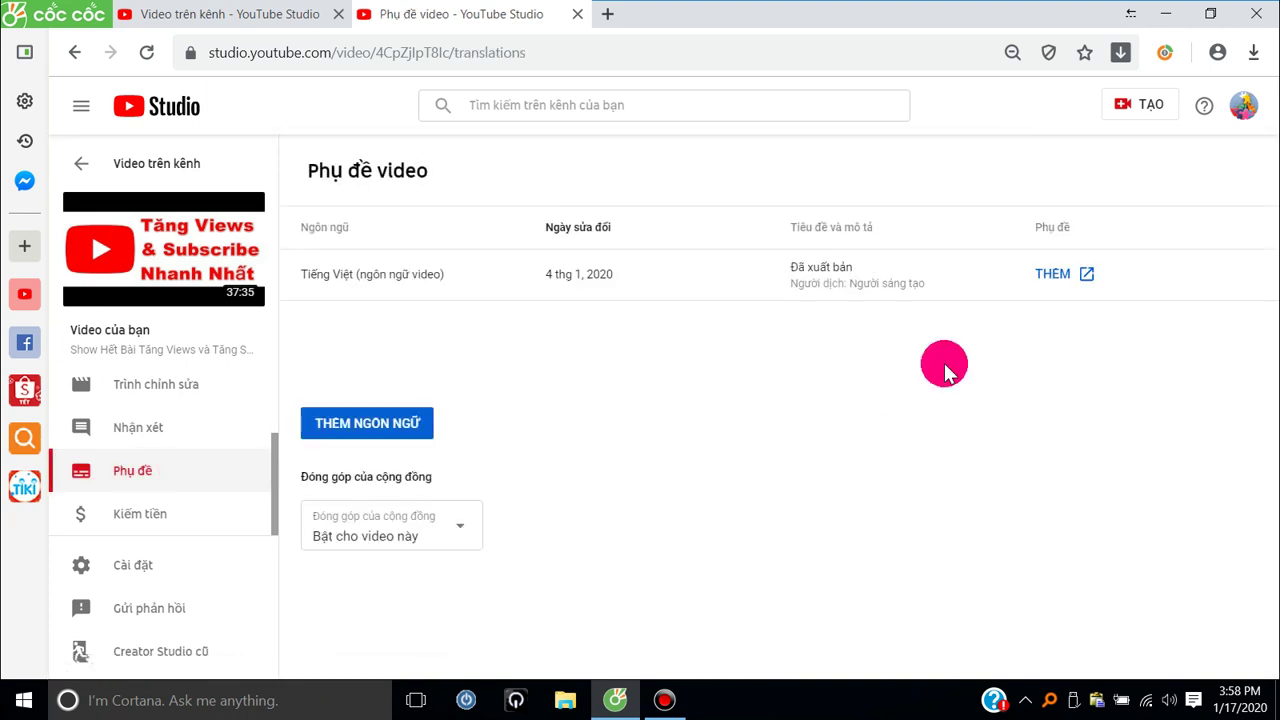
left_click(1054, 277)
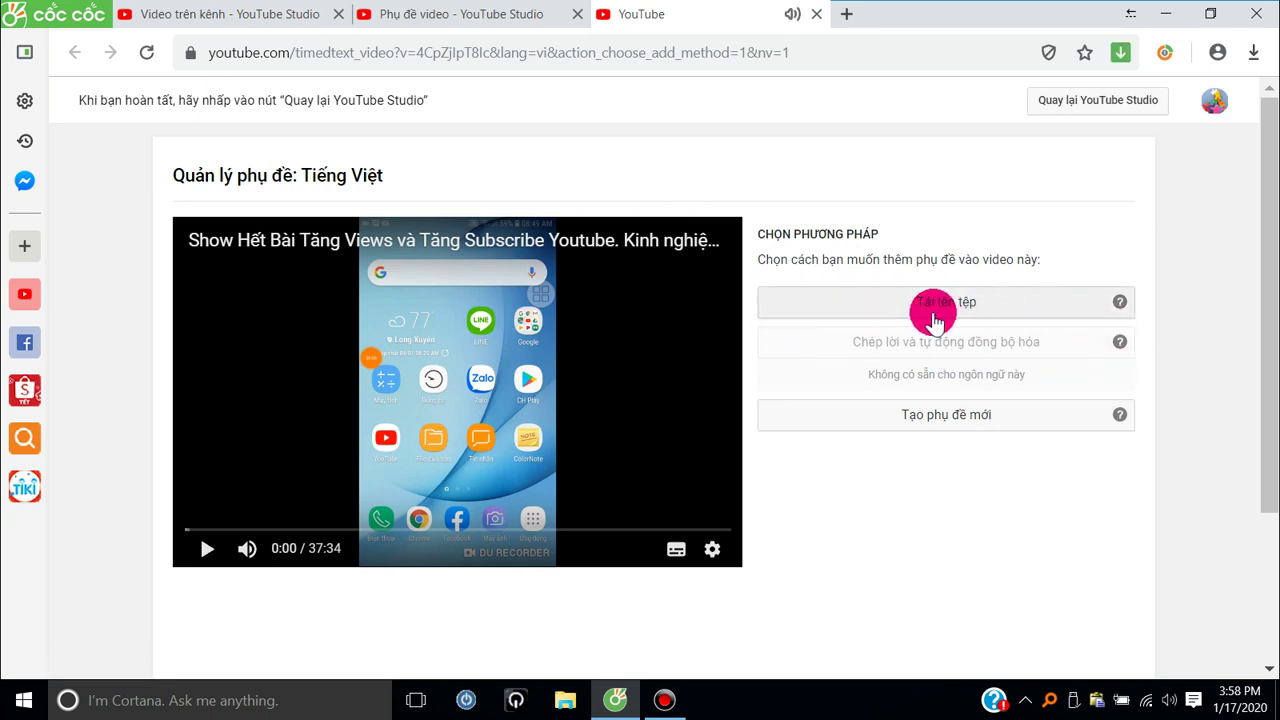
- Choose file upload as the subtitle method, view the subtitle file selection, and cancel it without picking a file
left_click(930, 310)
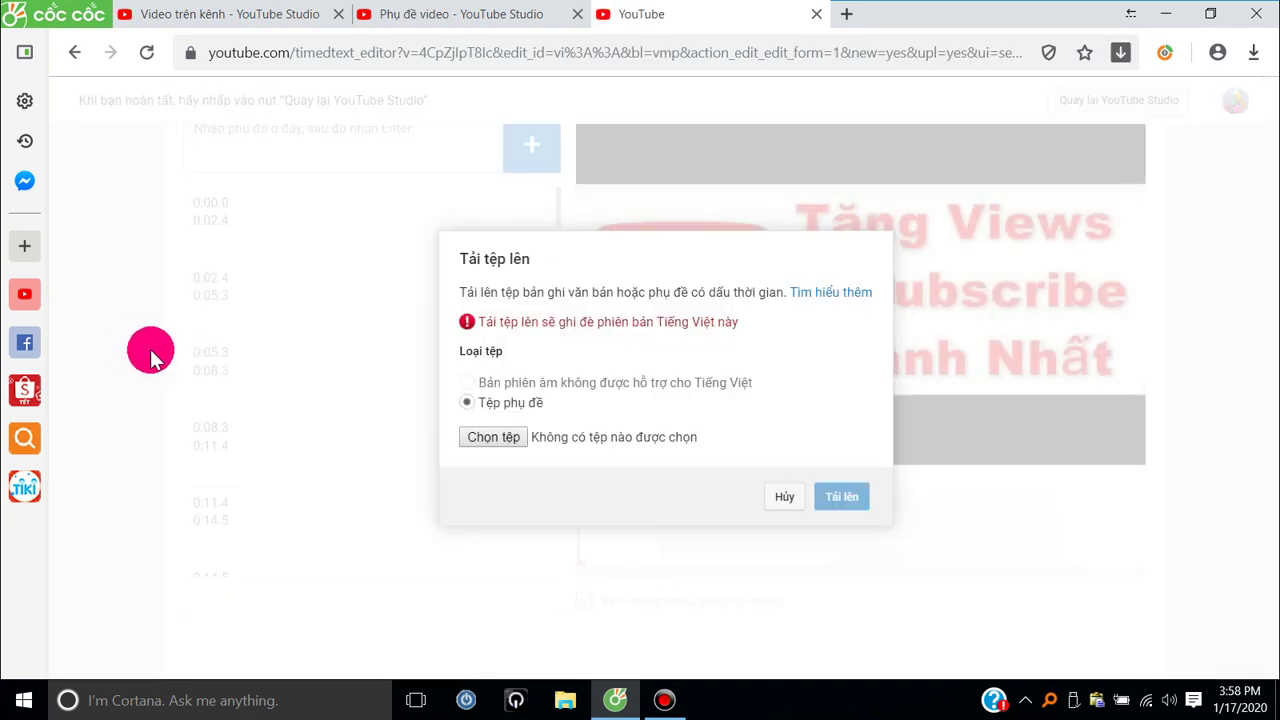
left_click(499, 440)
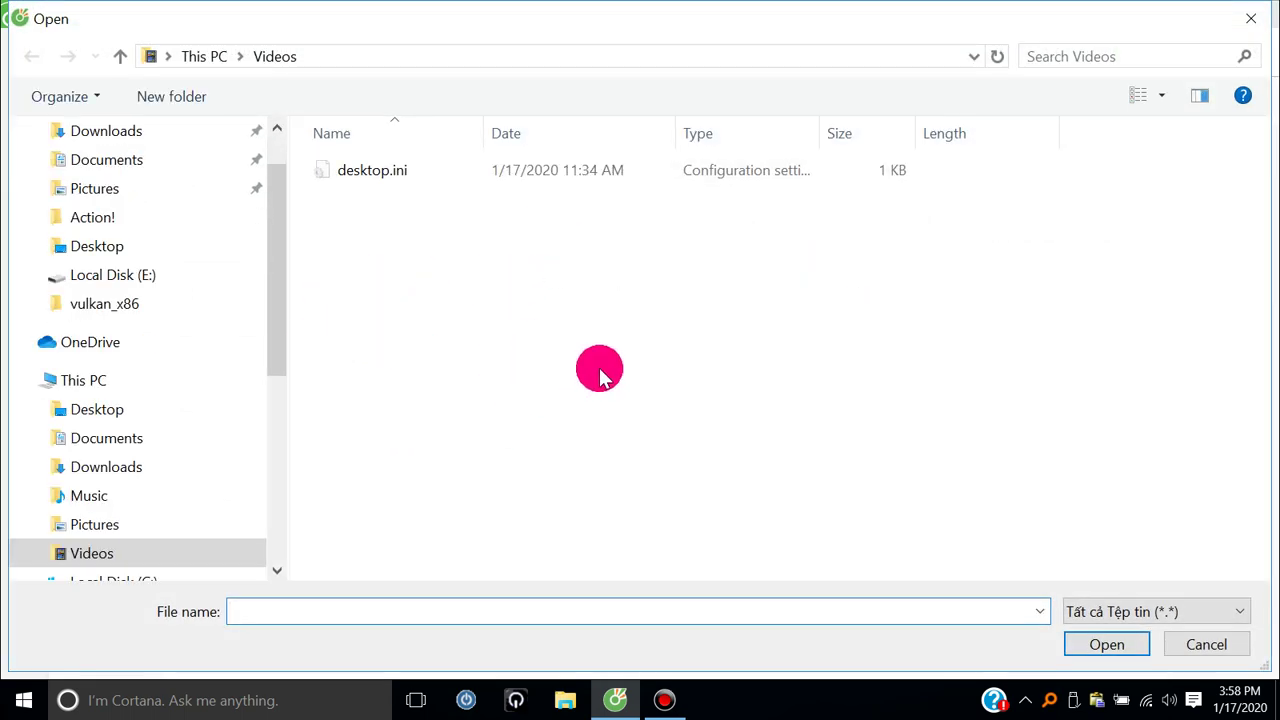
left_click(1207, 645)
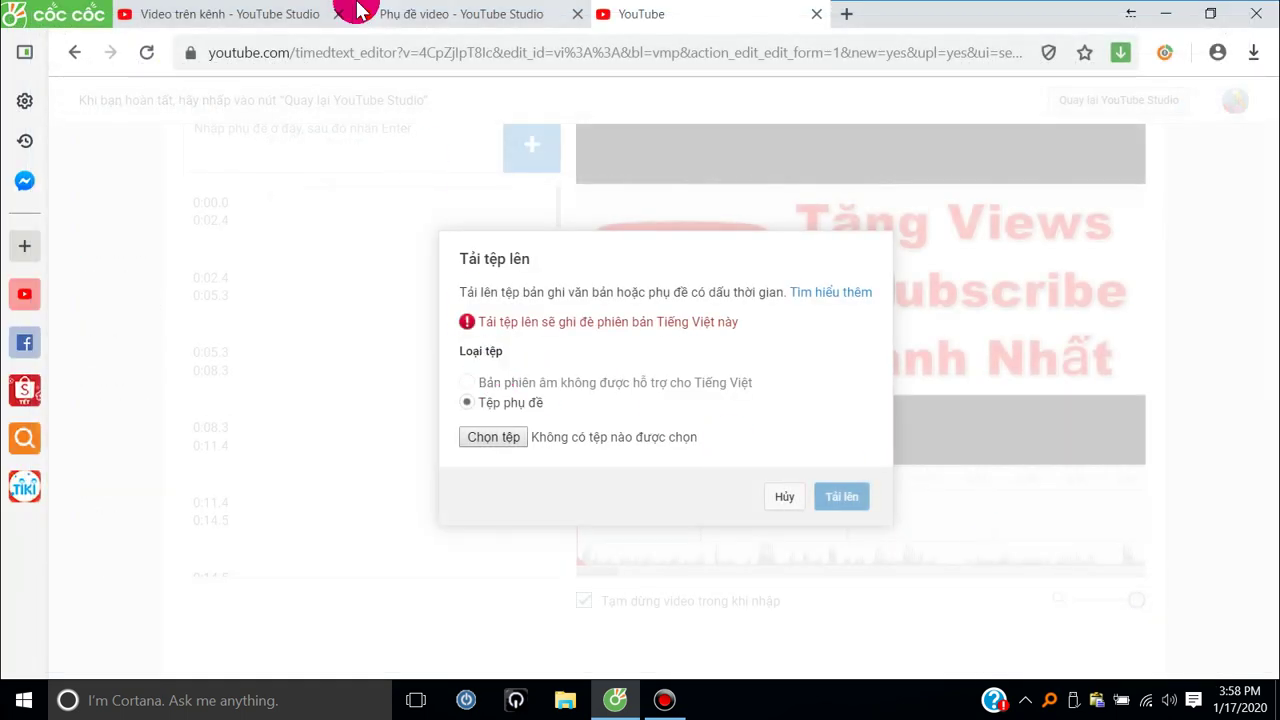
- Open the address bit.ly/subfull in a new browser tab
left_click(847, 18)
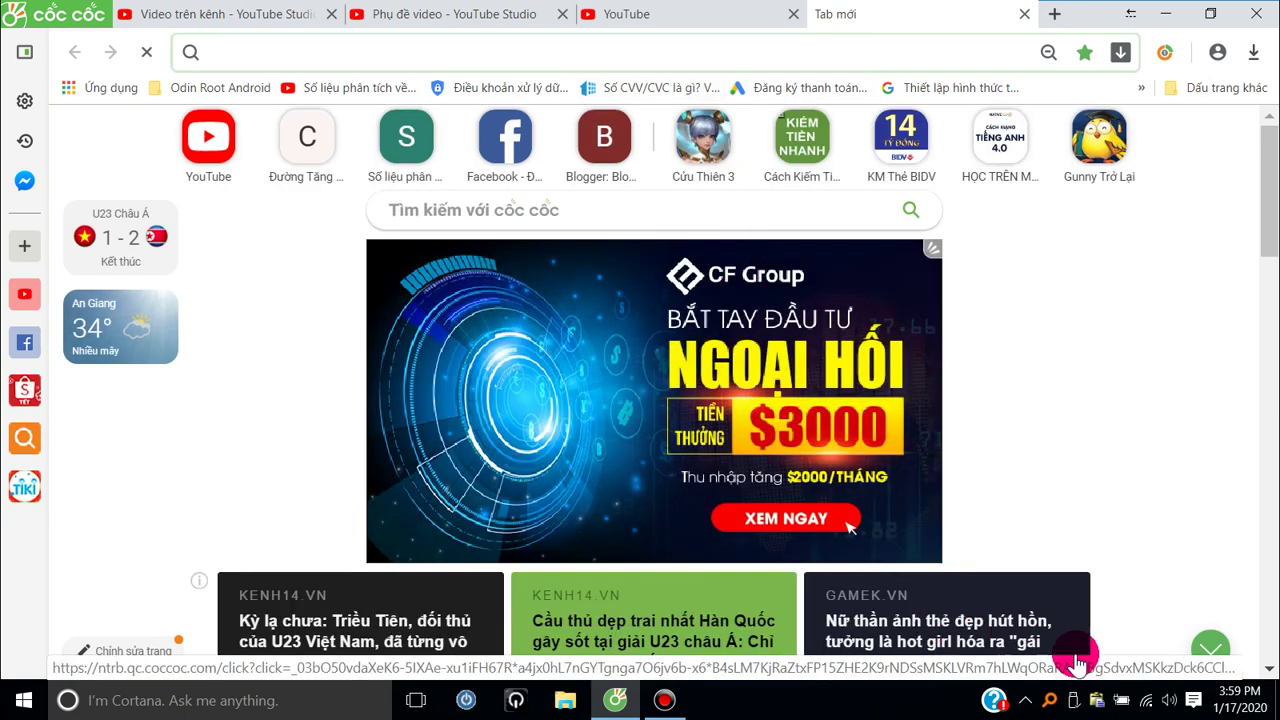
left_click(664, 700)
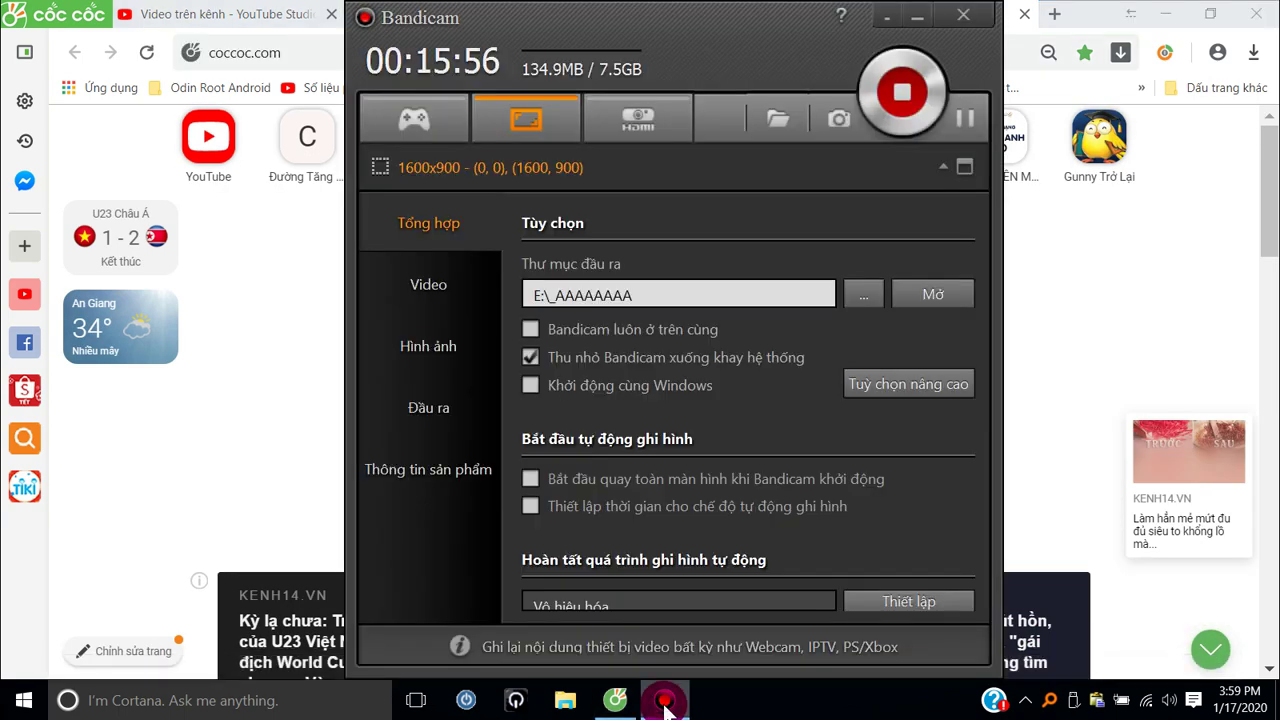
left_click(664, 700)
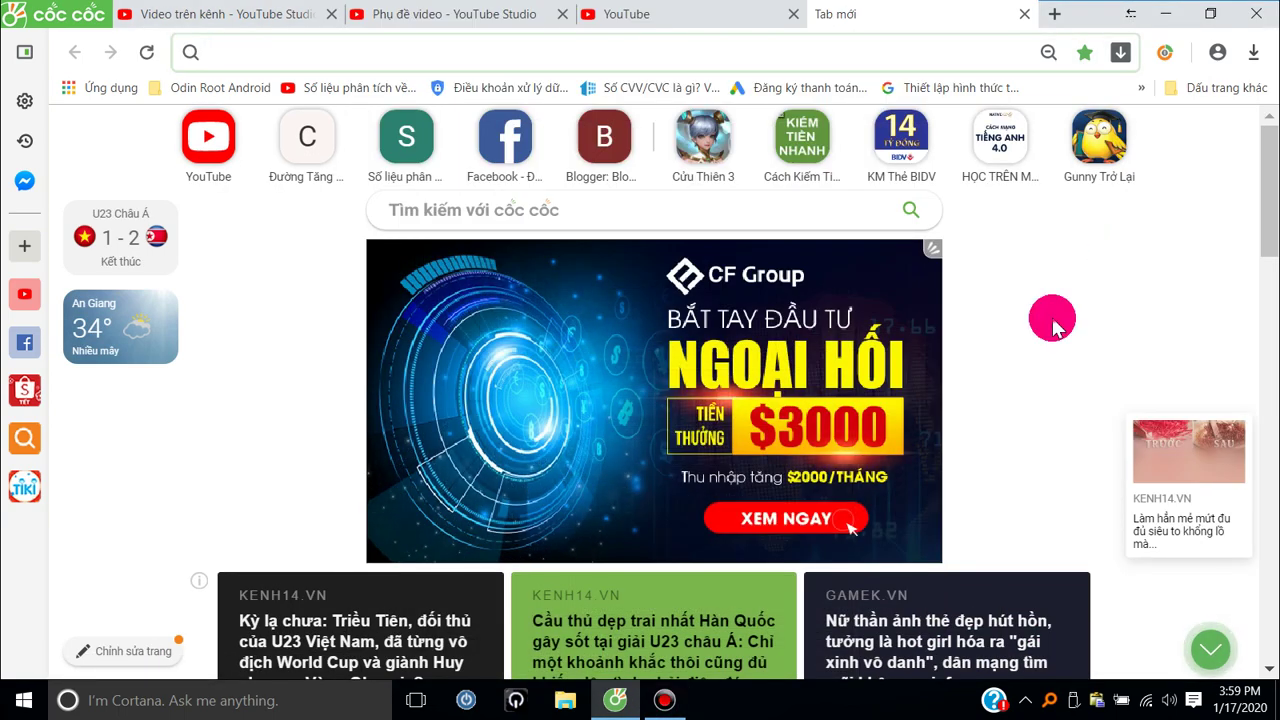
left_click(789, 50)
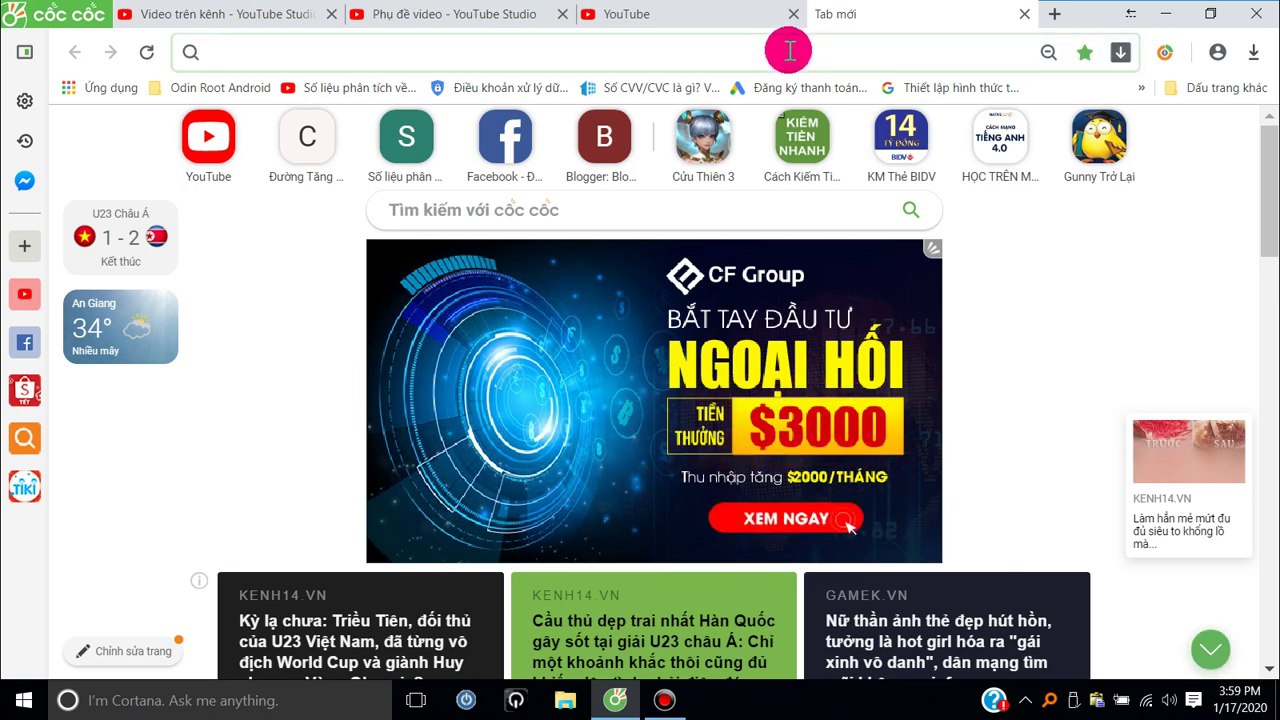
type("bit.l")
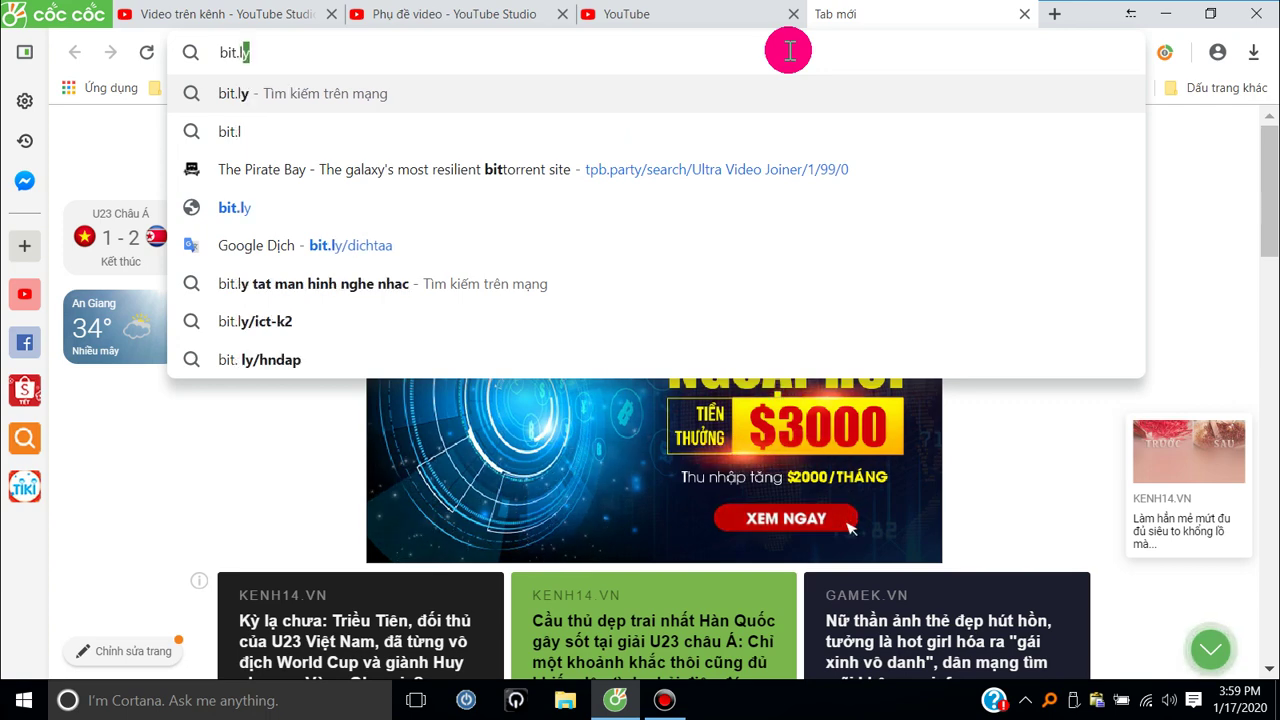
type("ly")
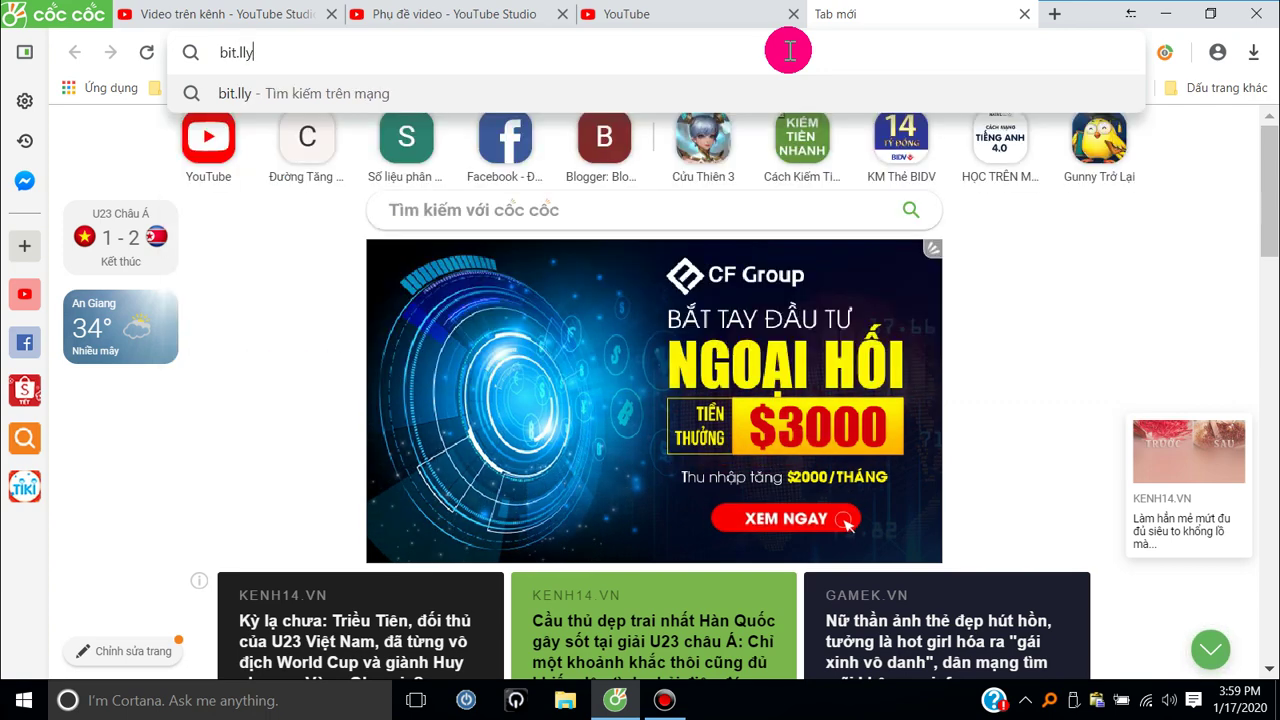
key("BackSpace")
key("BackSpace")
type("y/")
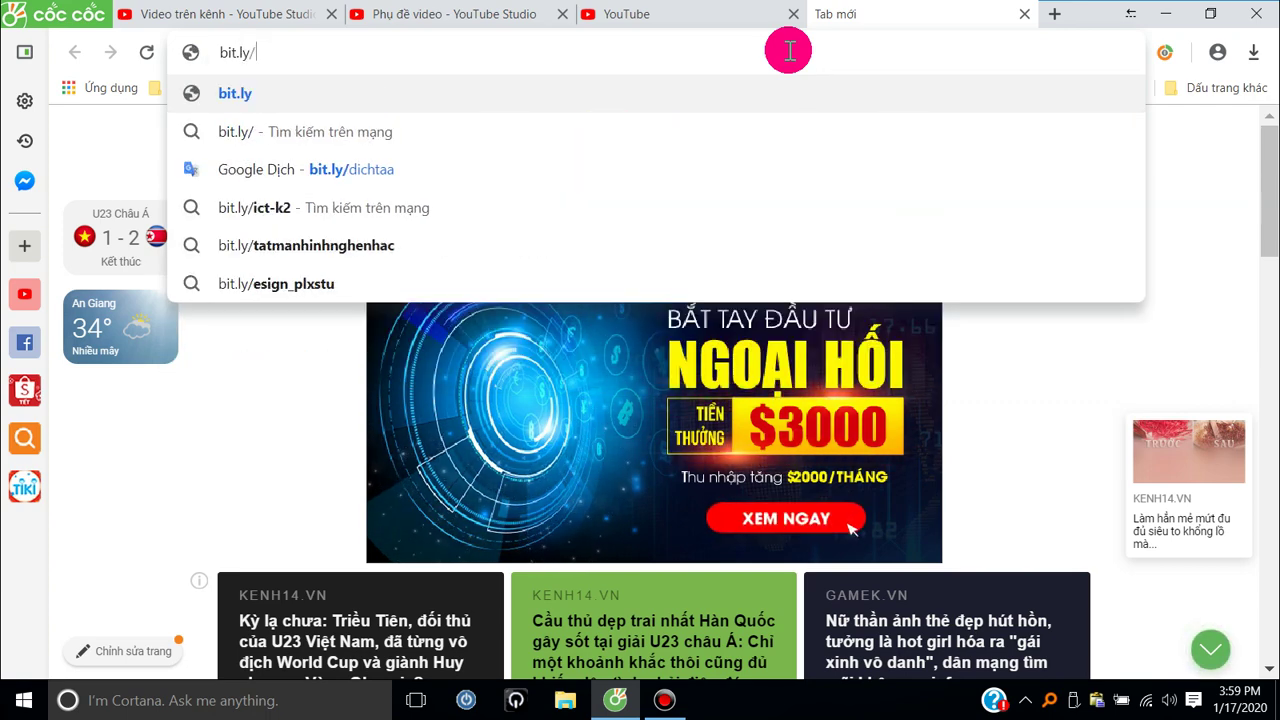
type("subfull")
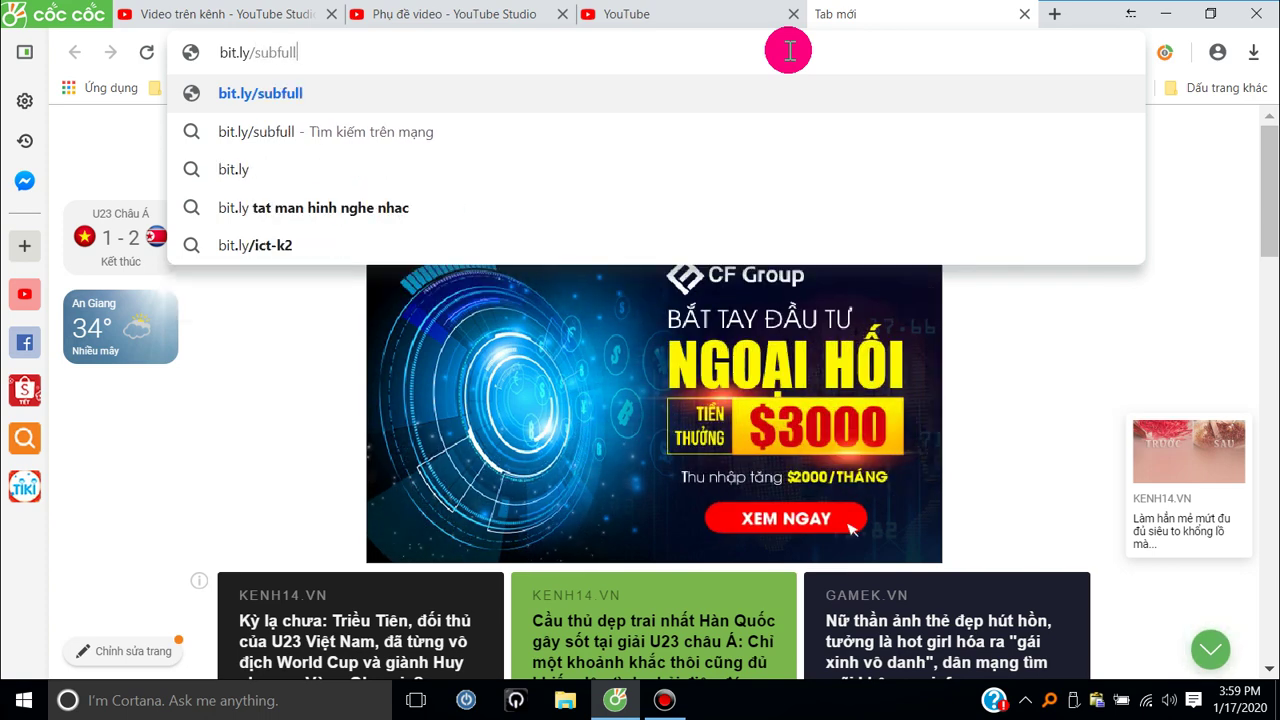
key("ctrl+a")
key("BackSpace")
type("bit.ly/subfull")
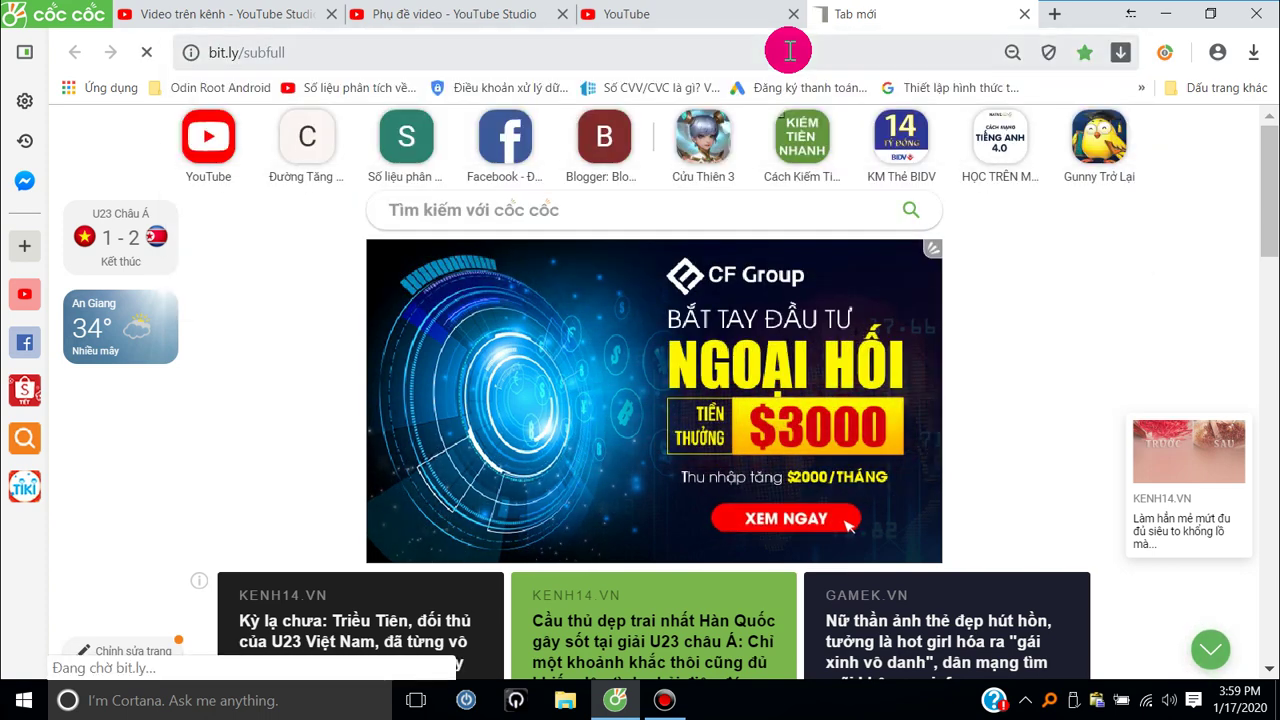
key("Return")
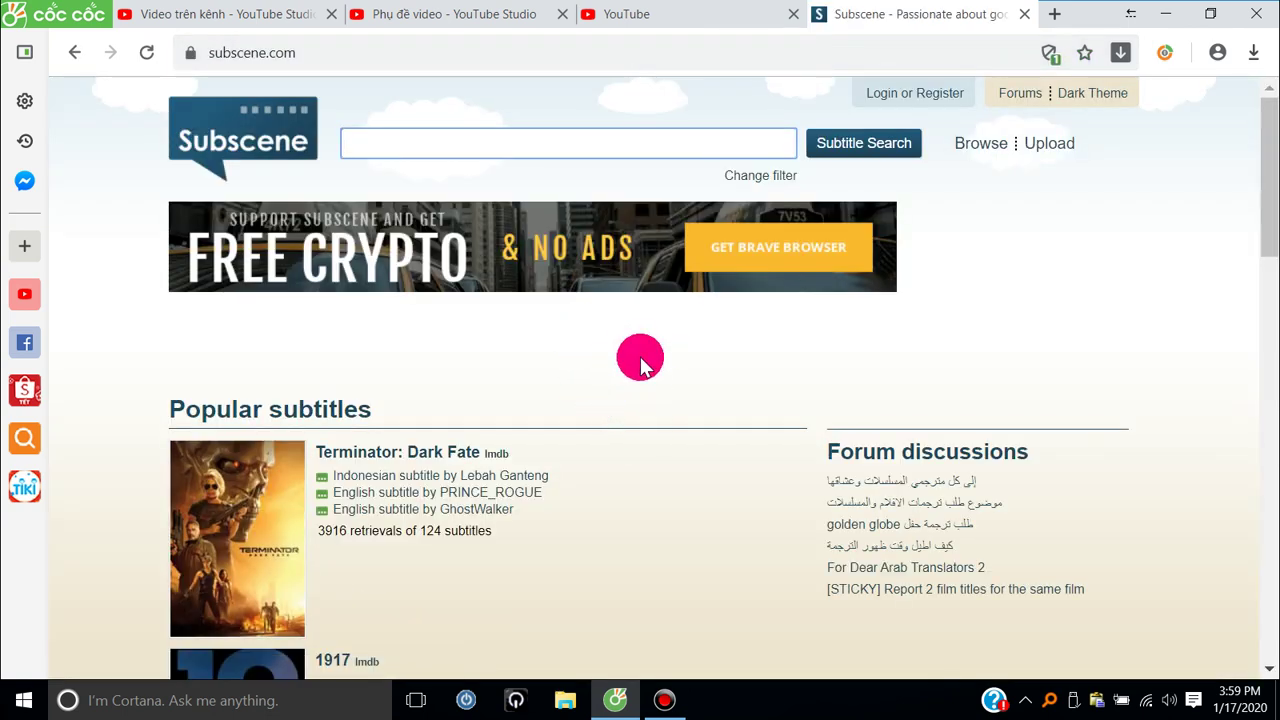
- Look over the popular subtitles list and the subtitle search area on the Subscene home page
scroll(690, 365, "down", 1)
scroll(690, 367, "down", 4)
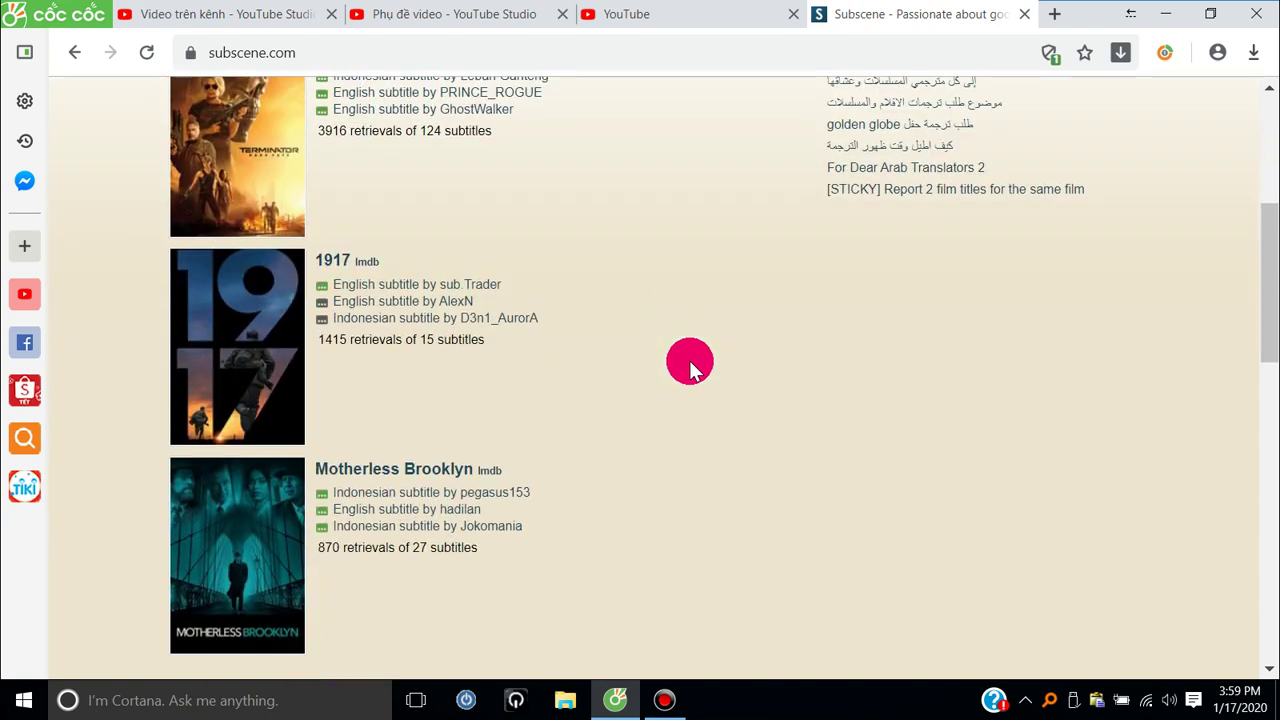
scroll(690, 367, "up", 2)
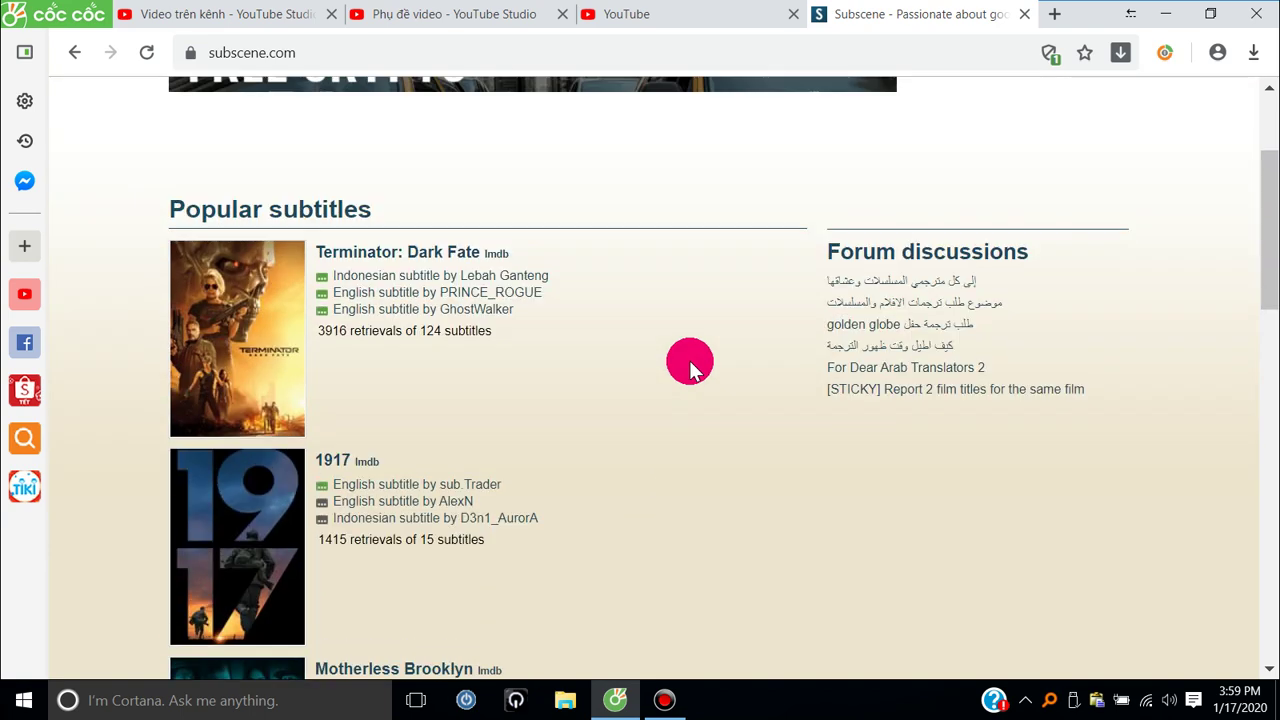
scroll(690, 367, "up", 1)
scroll(690, 367, "up", 1)
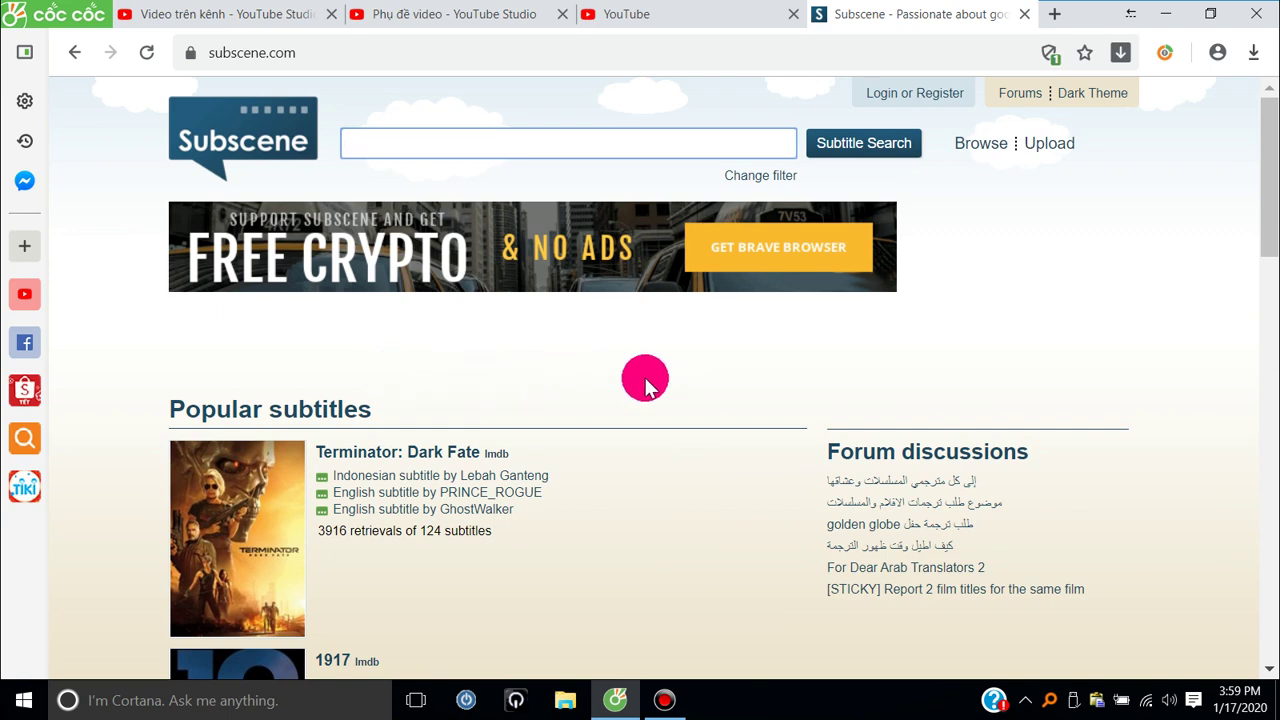
scroll(637, 382, "down", 2)
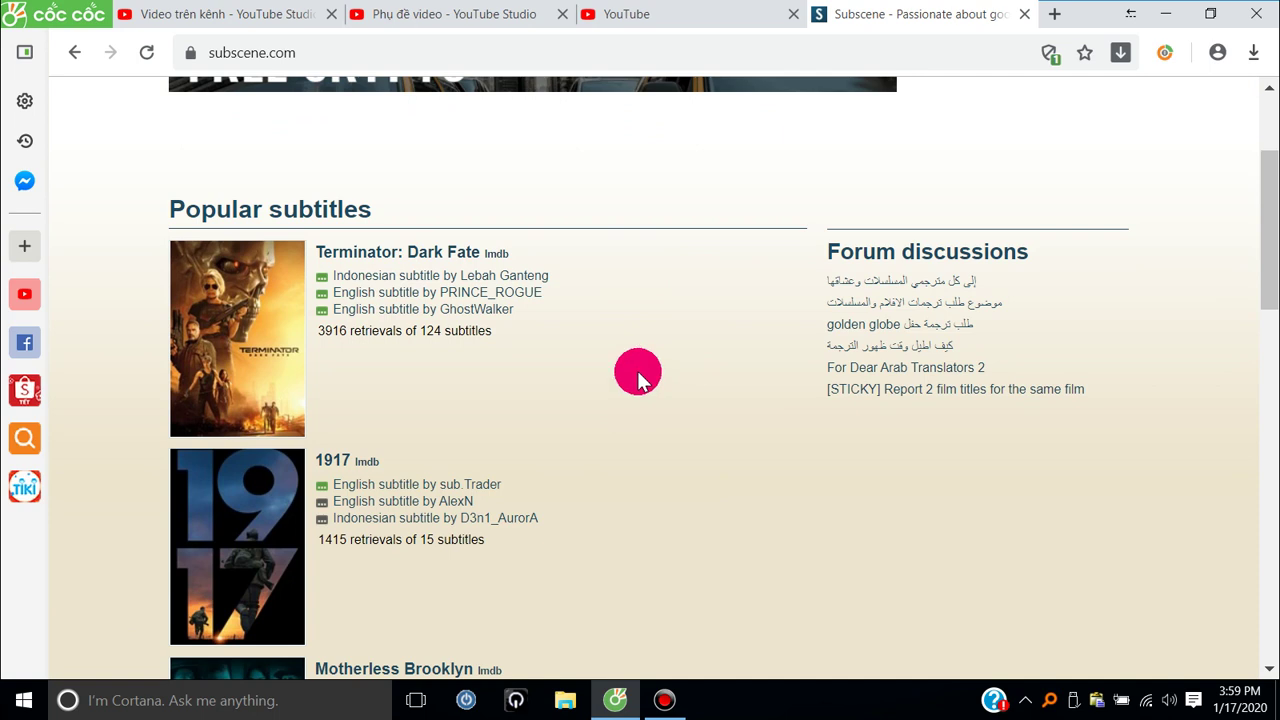
scroll(586, 371, "up", 2)
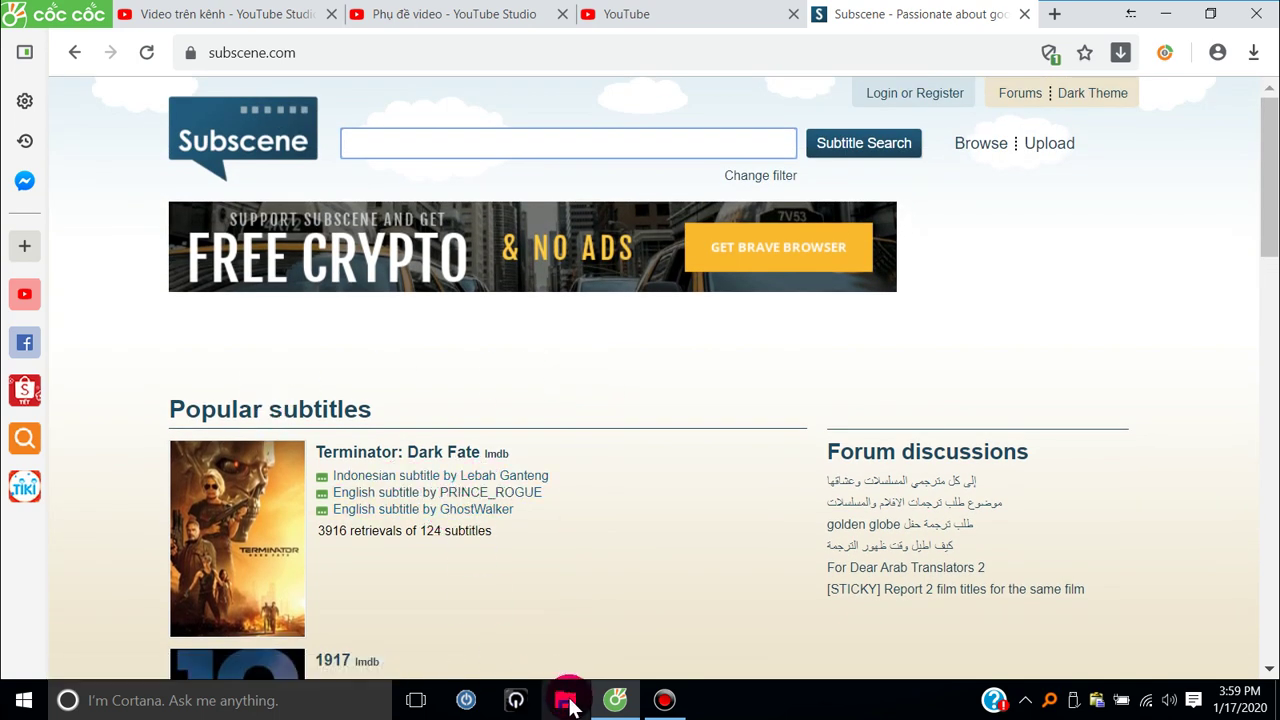
- Switch to Everything, search for .mp4, sort the results by size from largest, and widen the name column
left_click(1050, 700)
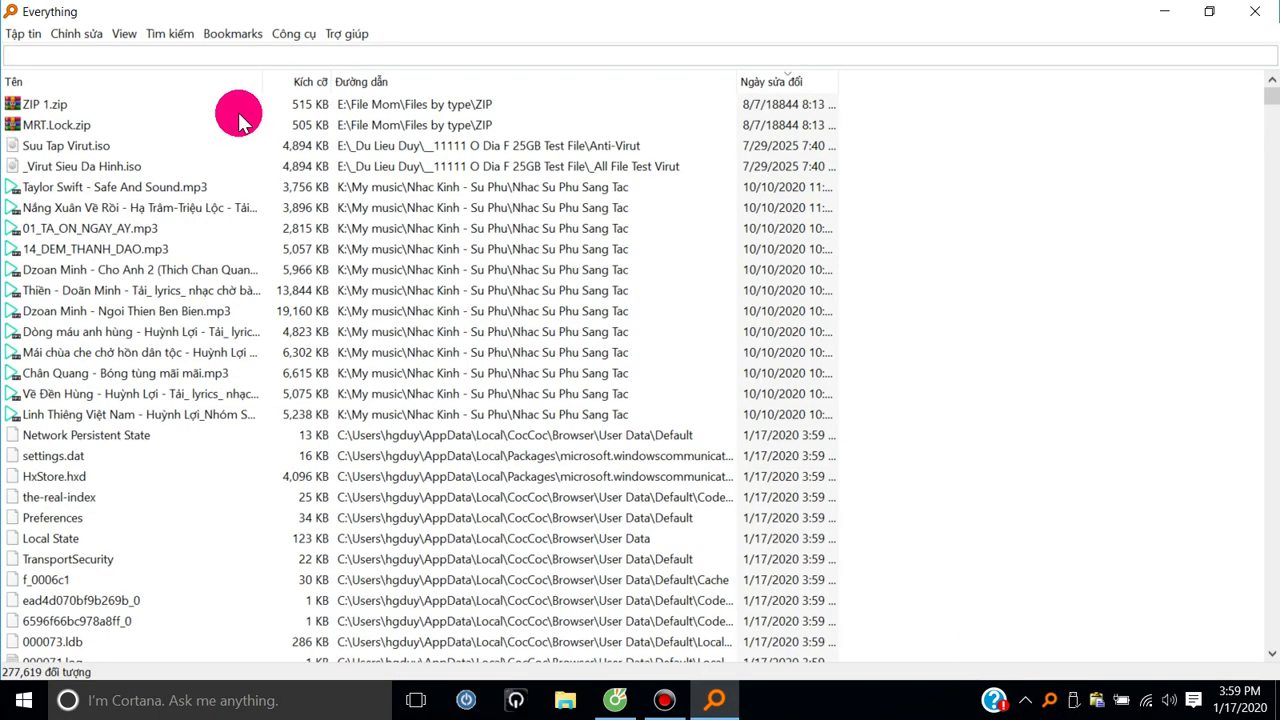
type("st")
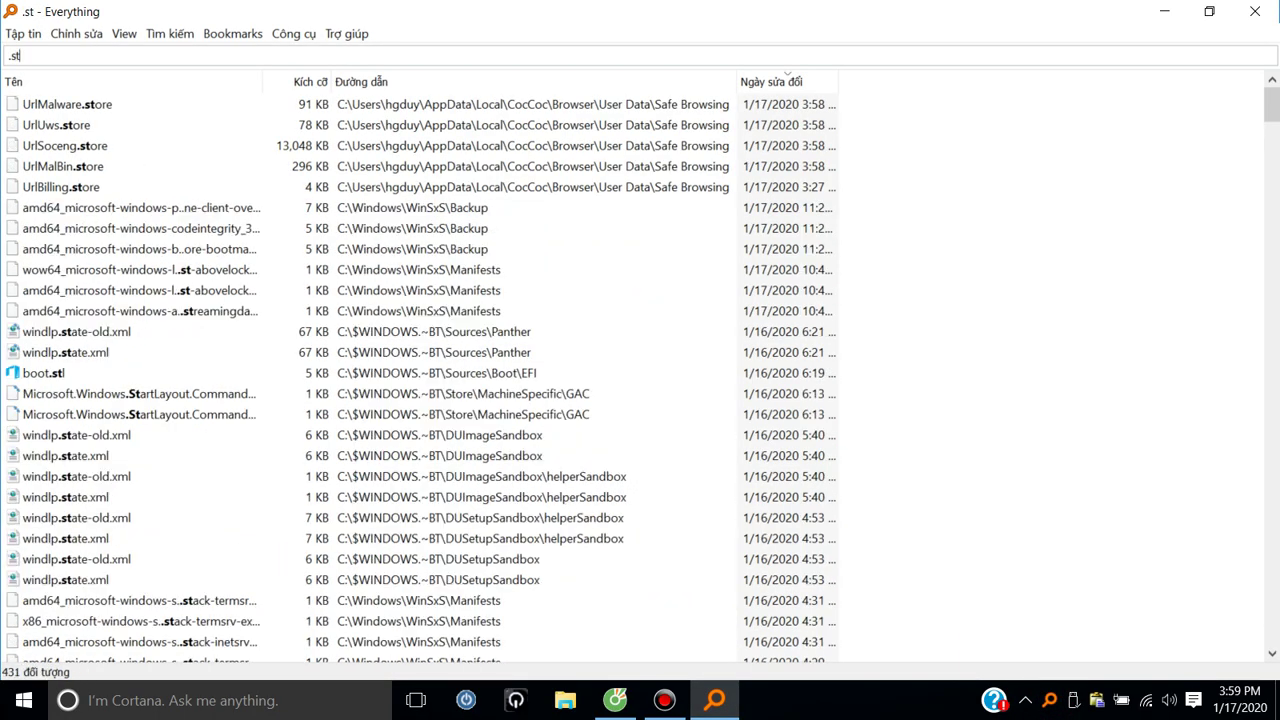
key("BackSpace")
key("BackSpace")
key("BackSpace")
type("h")
key("BackSpace")
type(".mp4")
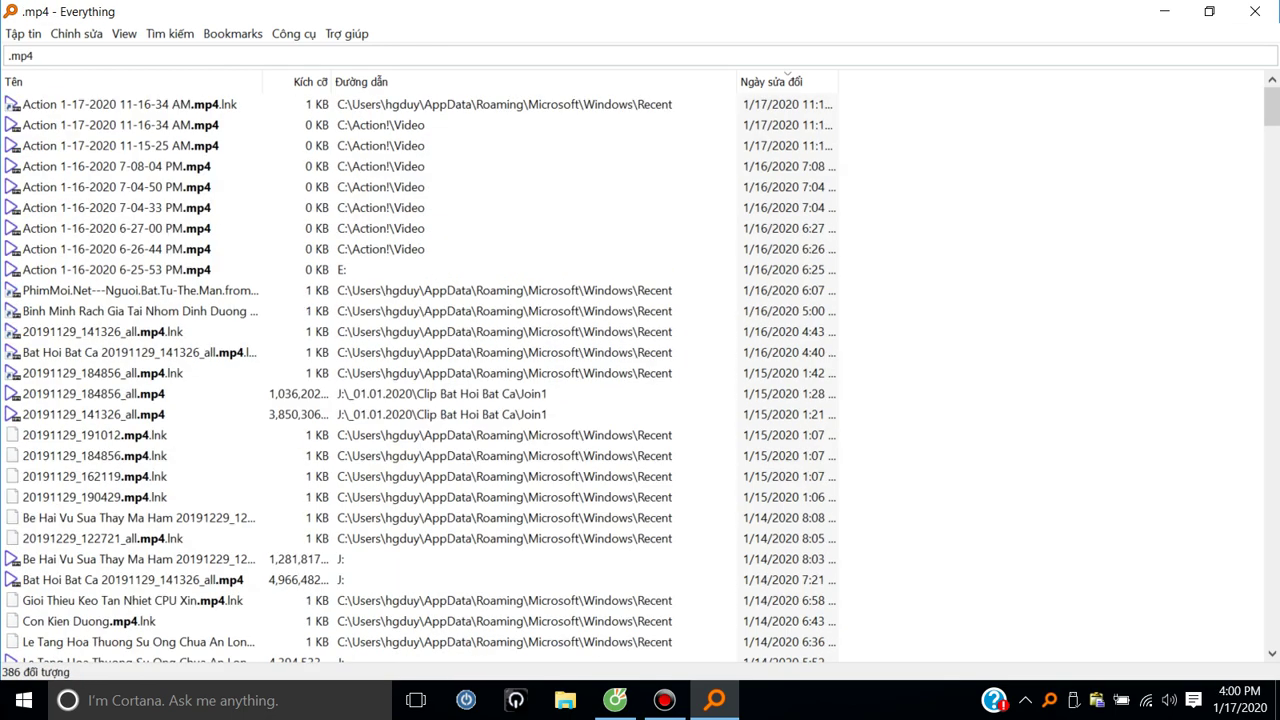
left_click(305, 83)
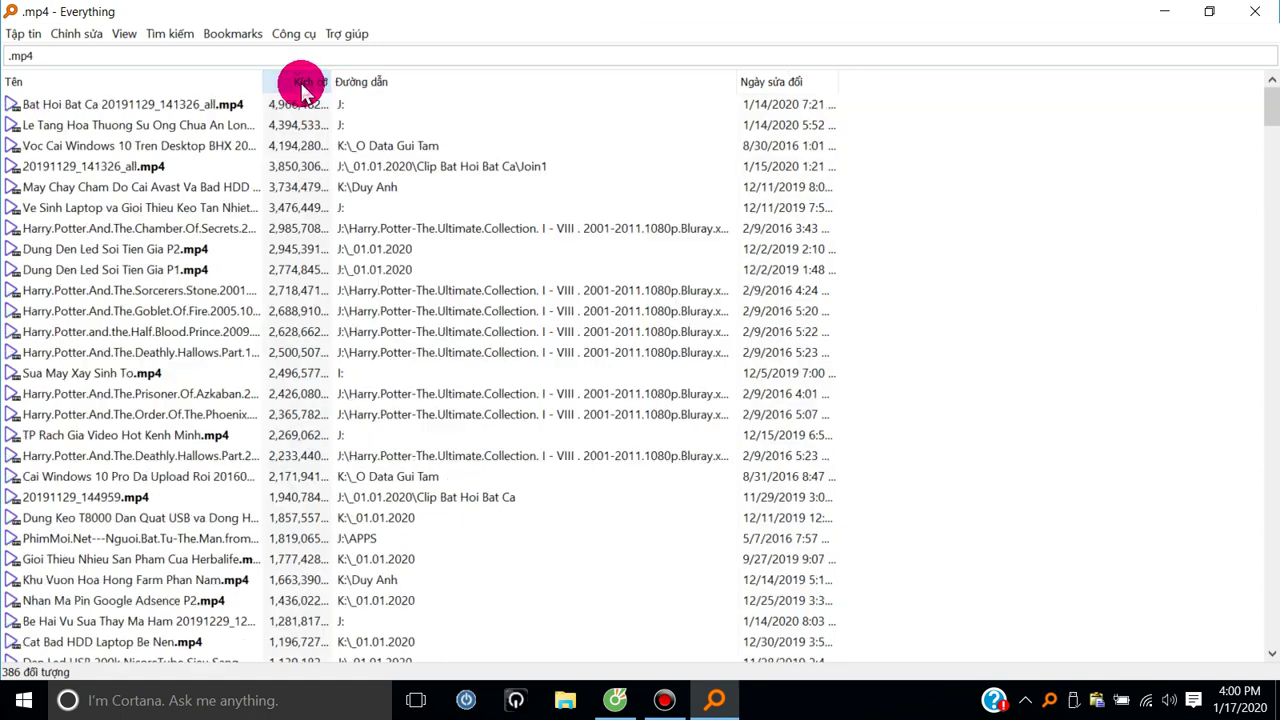
left_click_drag(272, 81, 379, 83)
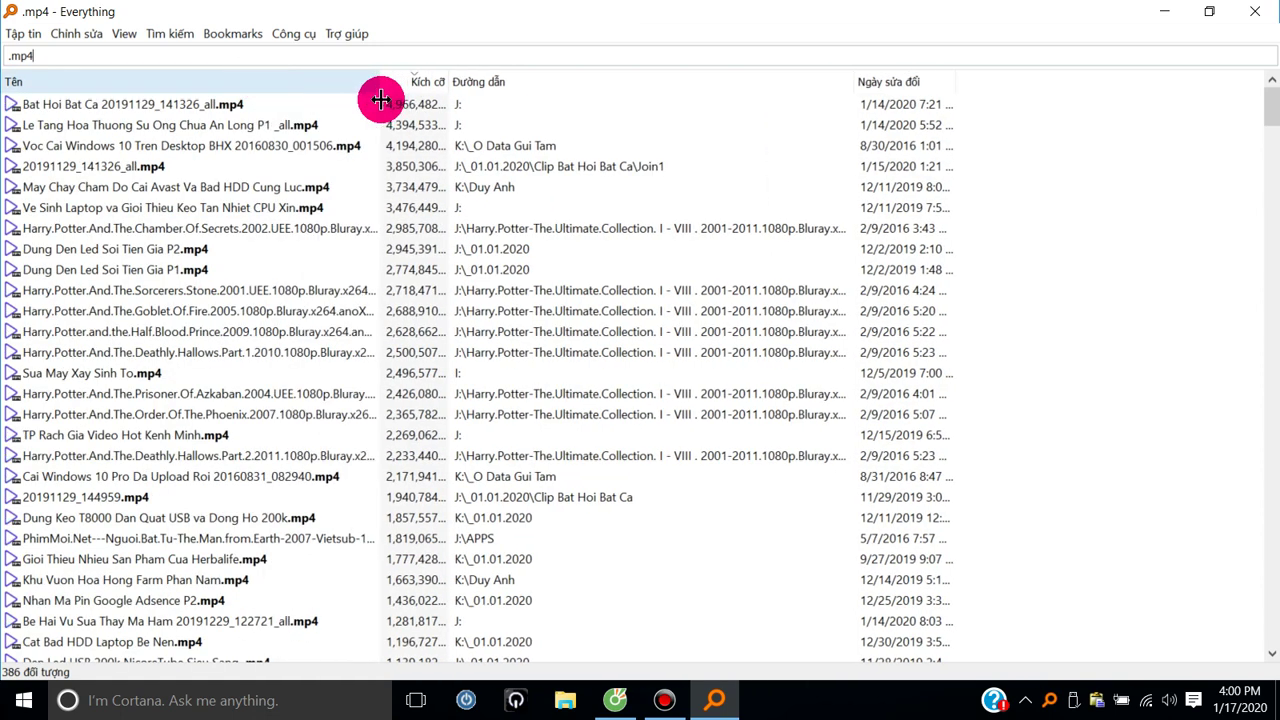
- Open the folder containing the Harry.Potter.And.The.Sorcerers.Stone.2001 .mp4 file from the search results
left_click(262, 292)
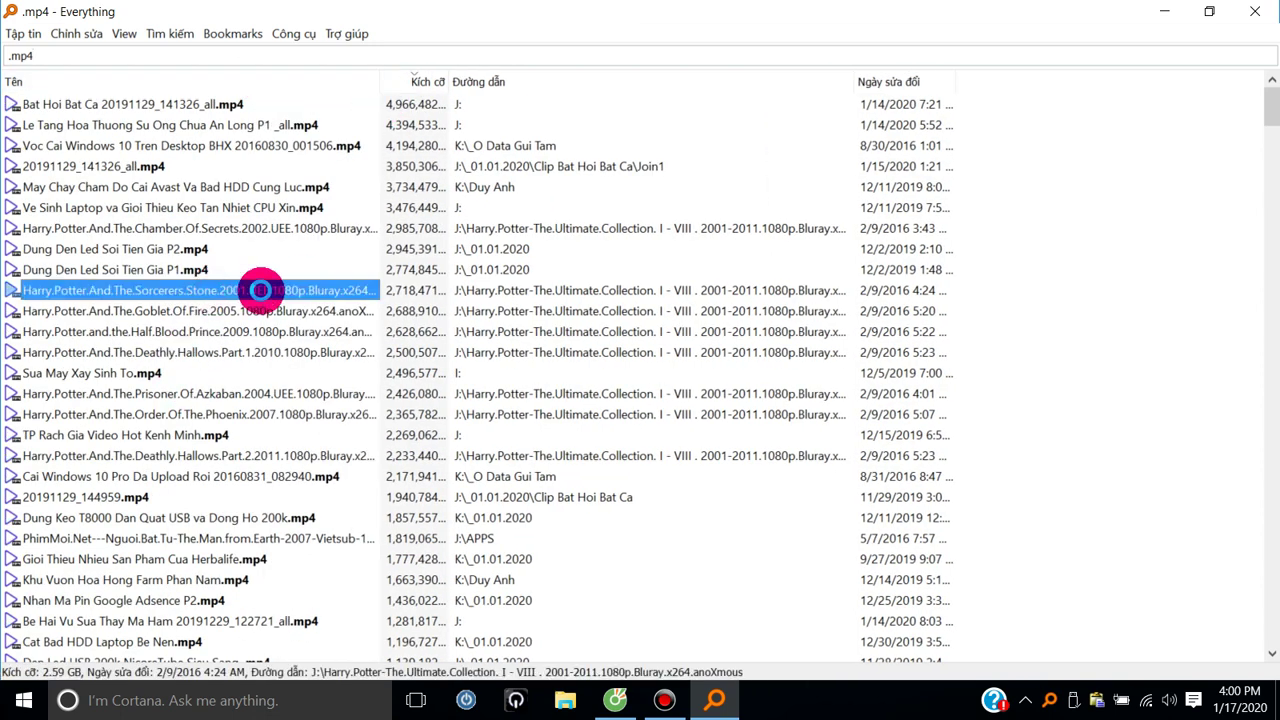
right_click(260, 290)
left_click(363, 187)
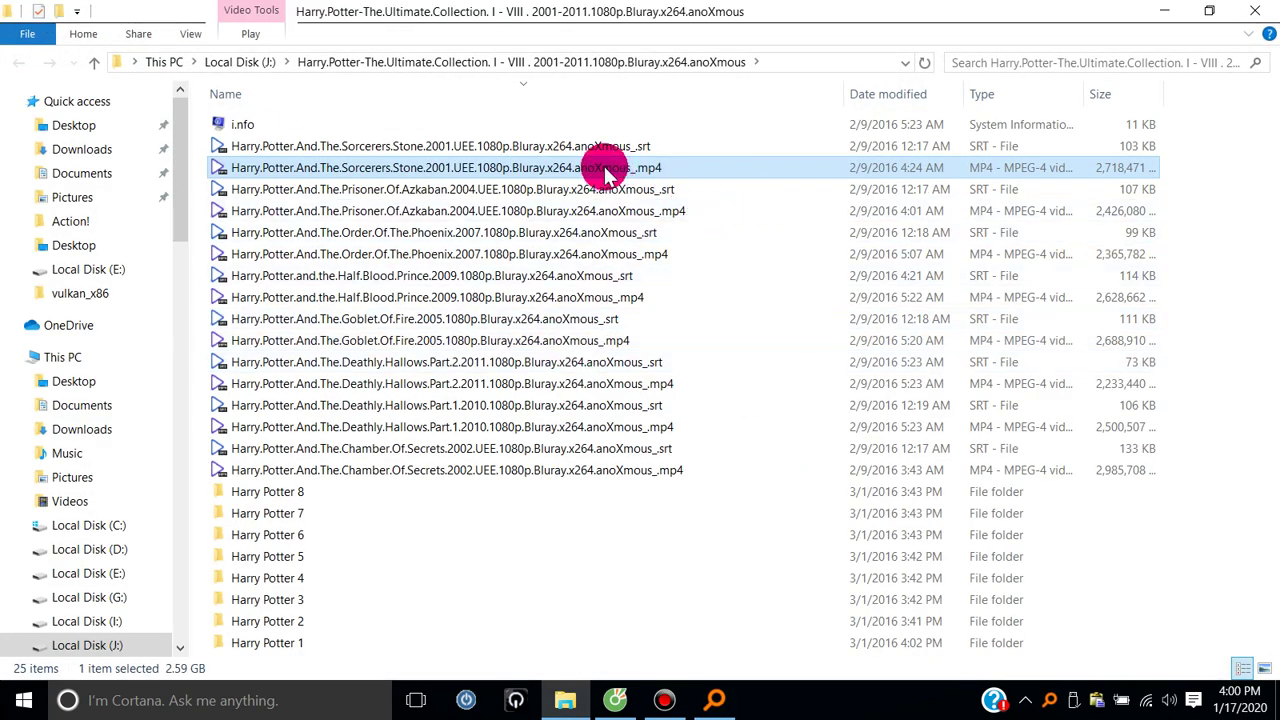
- Compare the Sorcerers Stone .srt and .mp4 file names, and play the film briefly in PotPlayer before closing the player
left_click(599, 150)
left_click(642, 150)
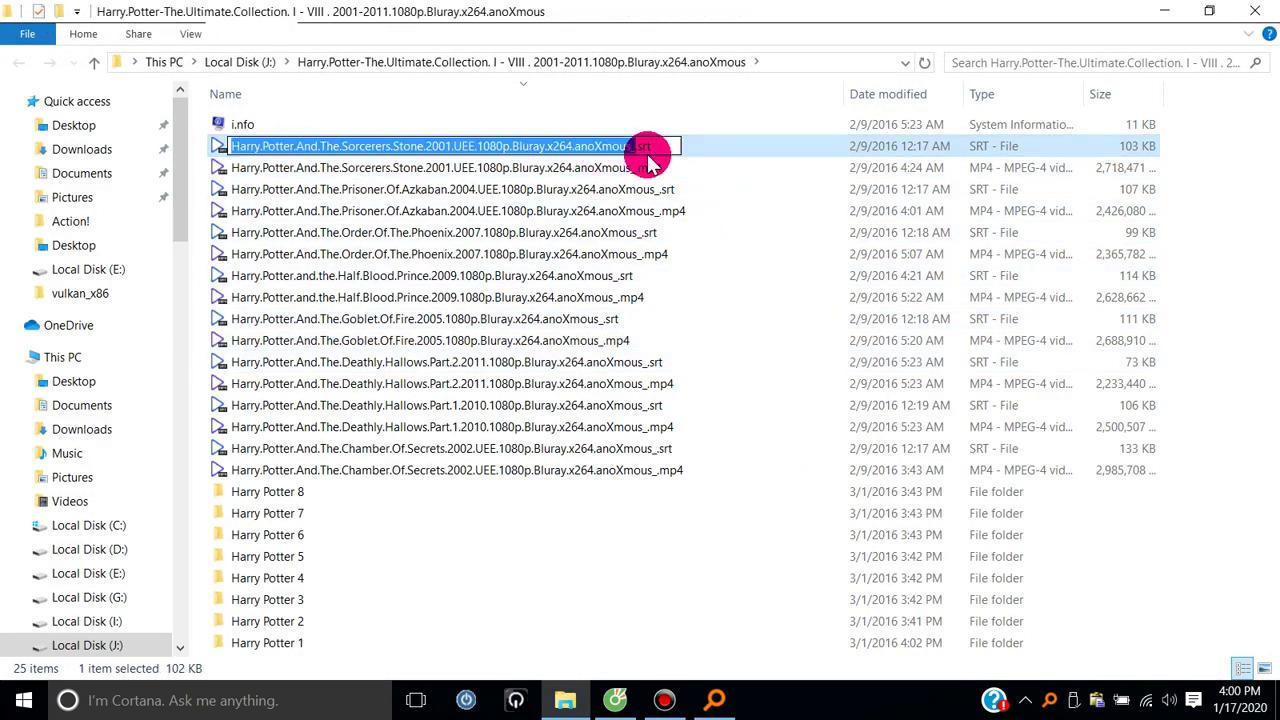
left_click(618, 170)
double_click(608, 149)
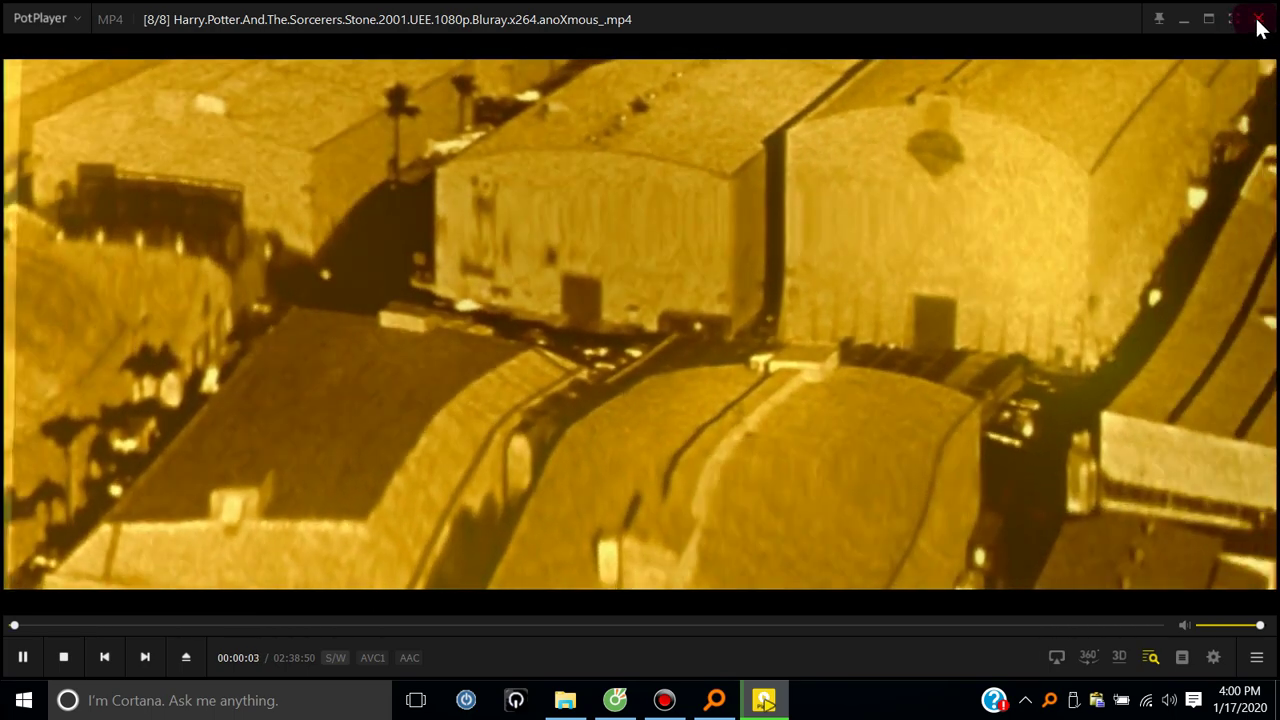
left_click(1259, 26)
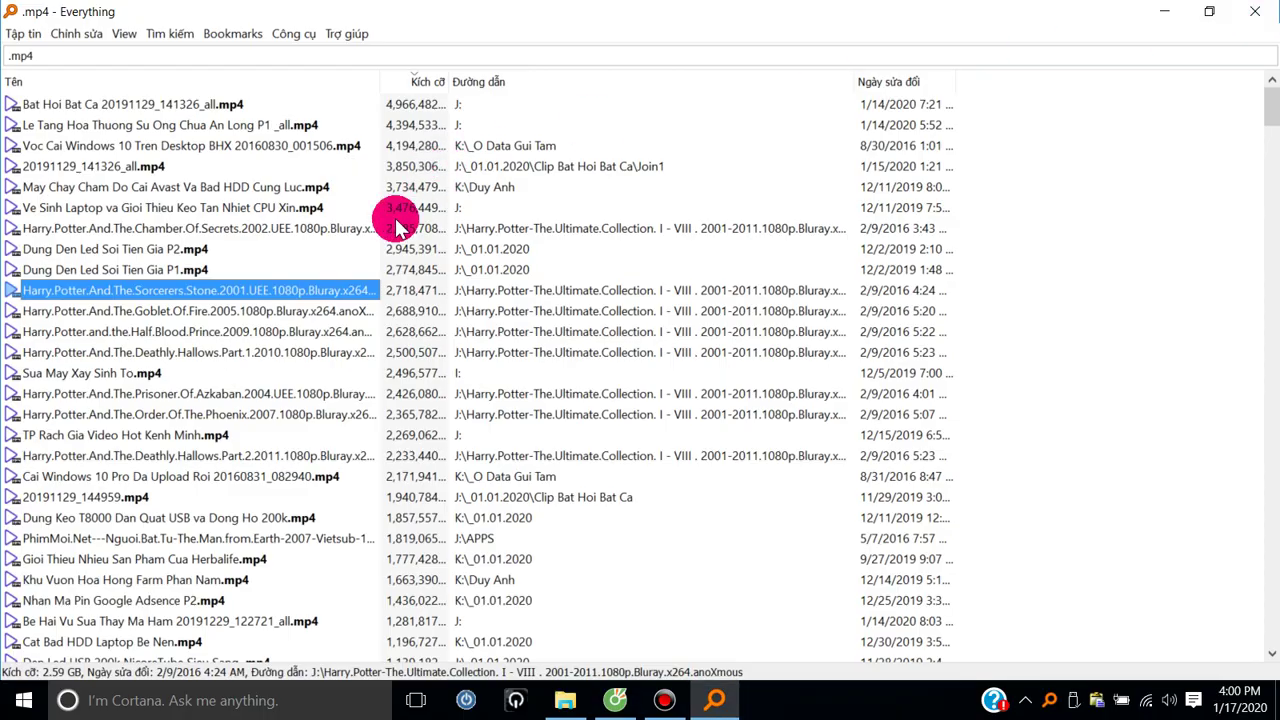
double_click(268, 292)
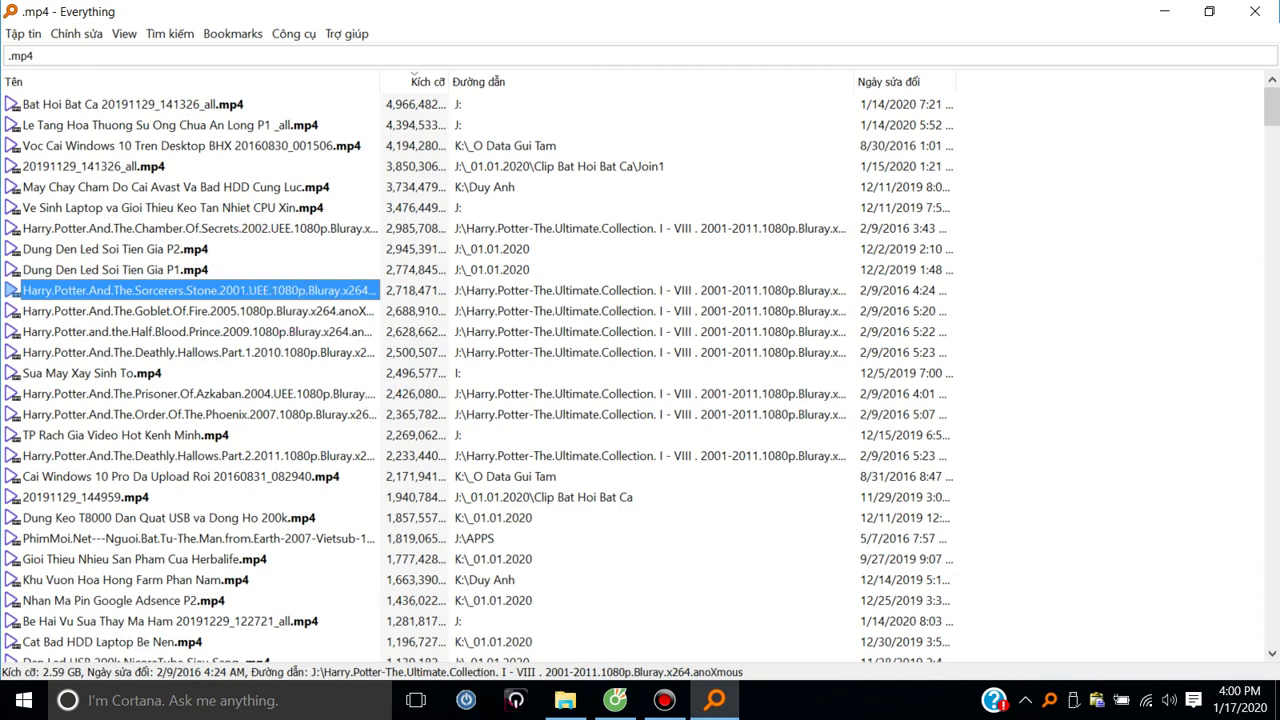
- Return to the Harry Potter folder in File Explorer and copy the Sorcerers Stone .mp4 file's name without its extension
left_click(556, 703)
left_click(635, 185)
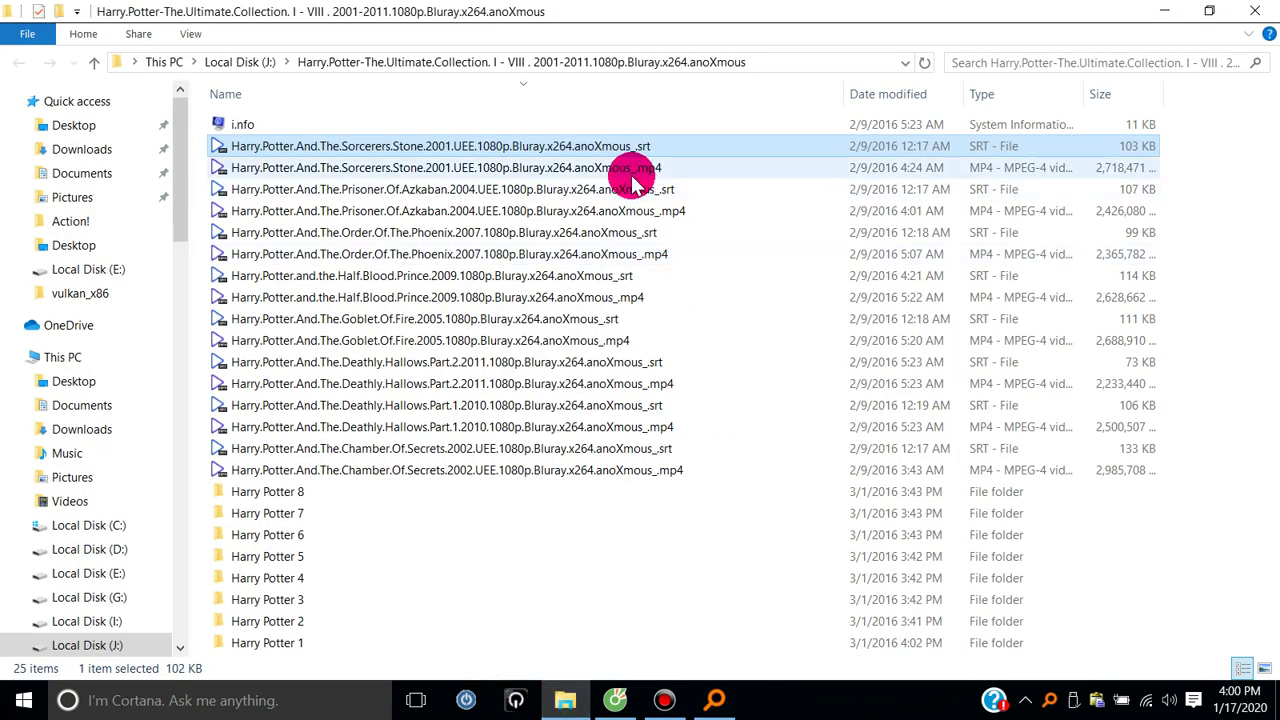
right_click(612, 175)
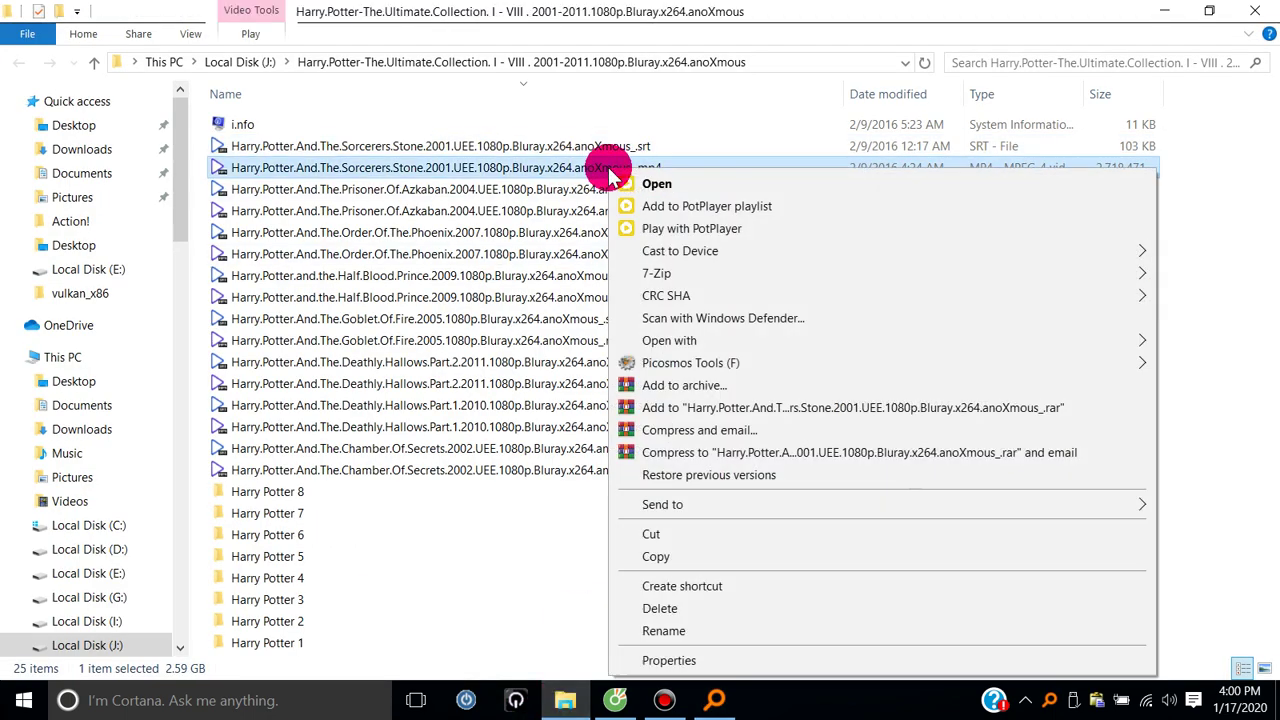
left_click(668, 630)
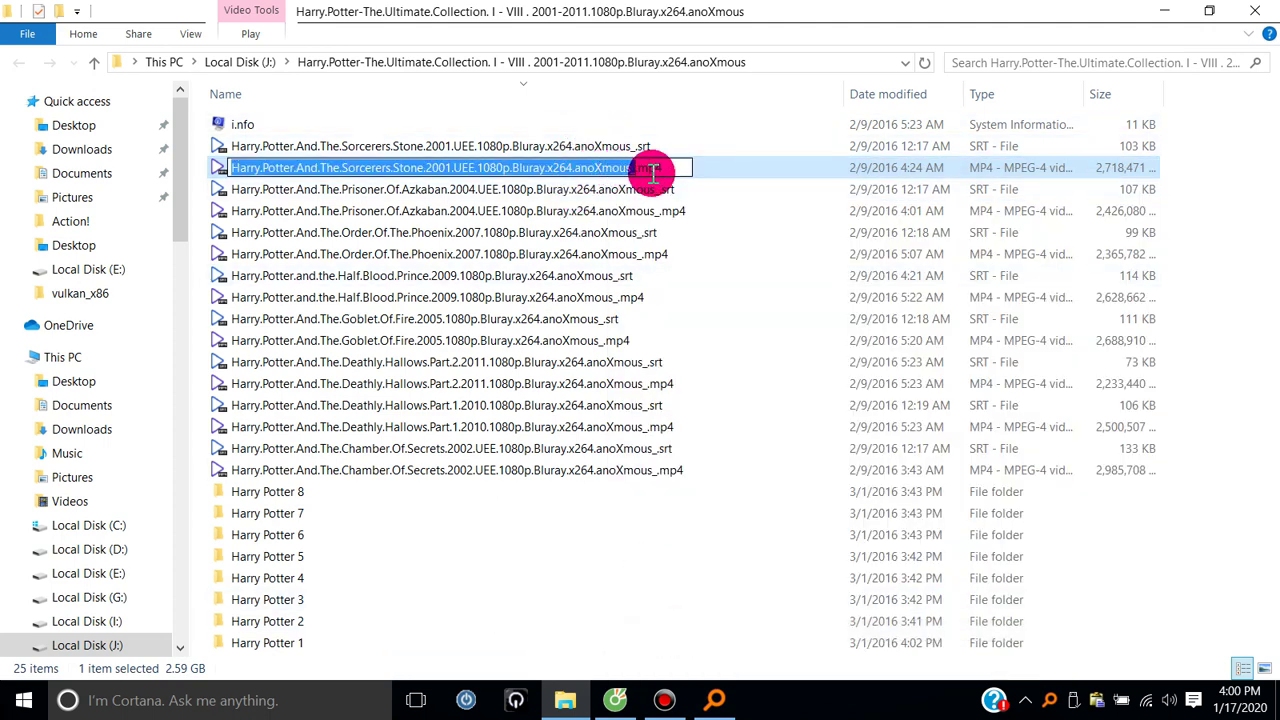
right_click(567, 170)
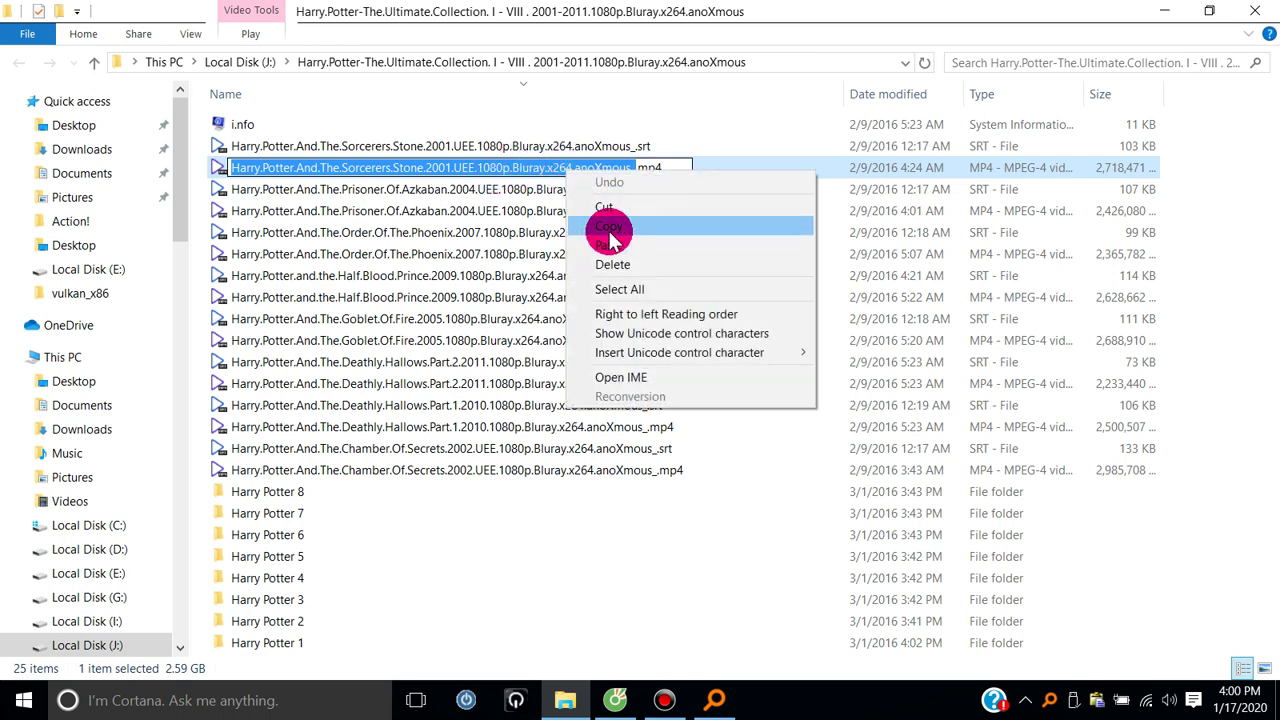
left_click(610, 230)
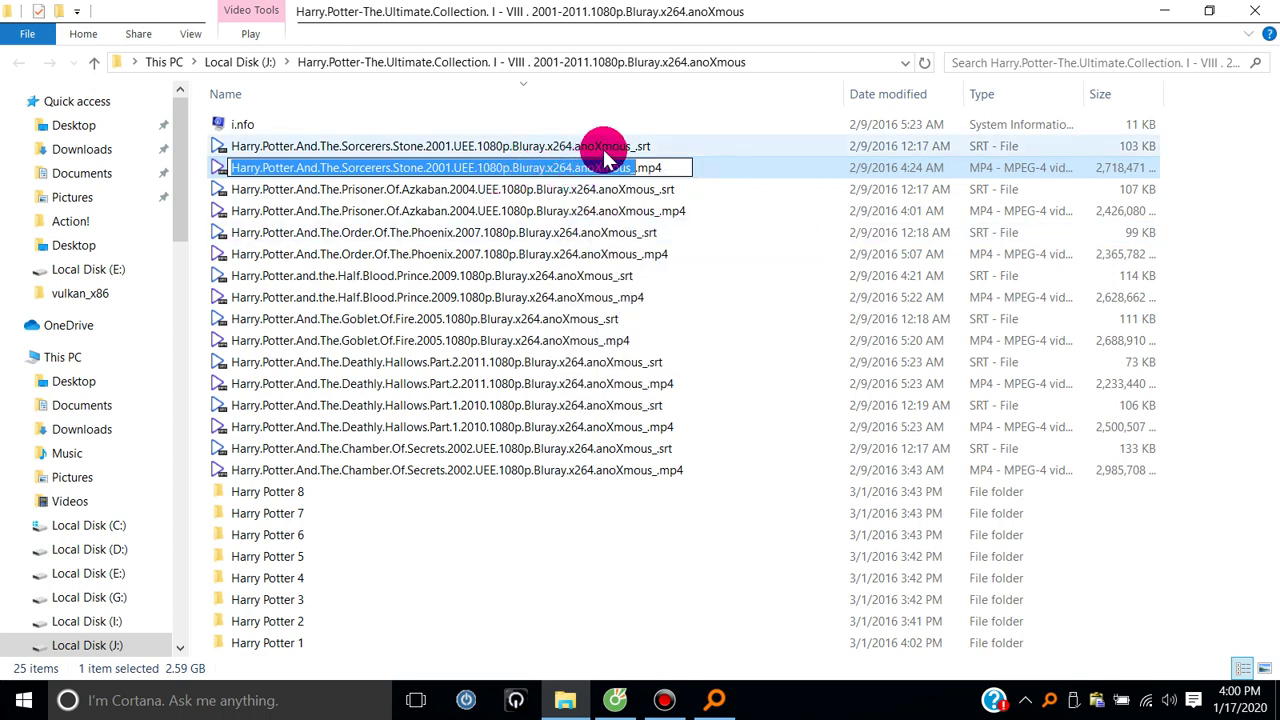
- Rename the Sorcerers Stone subtitle file with the copied video name, keeping its .srt extension
left_click(607, 146)
left_click(618, 148)
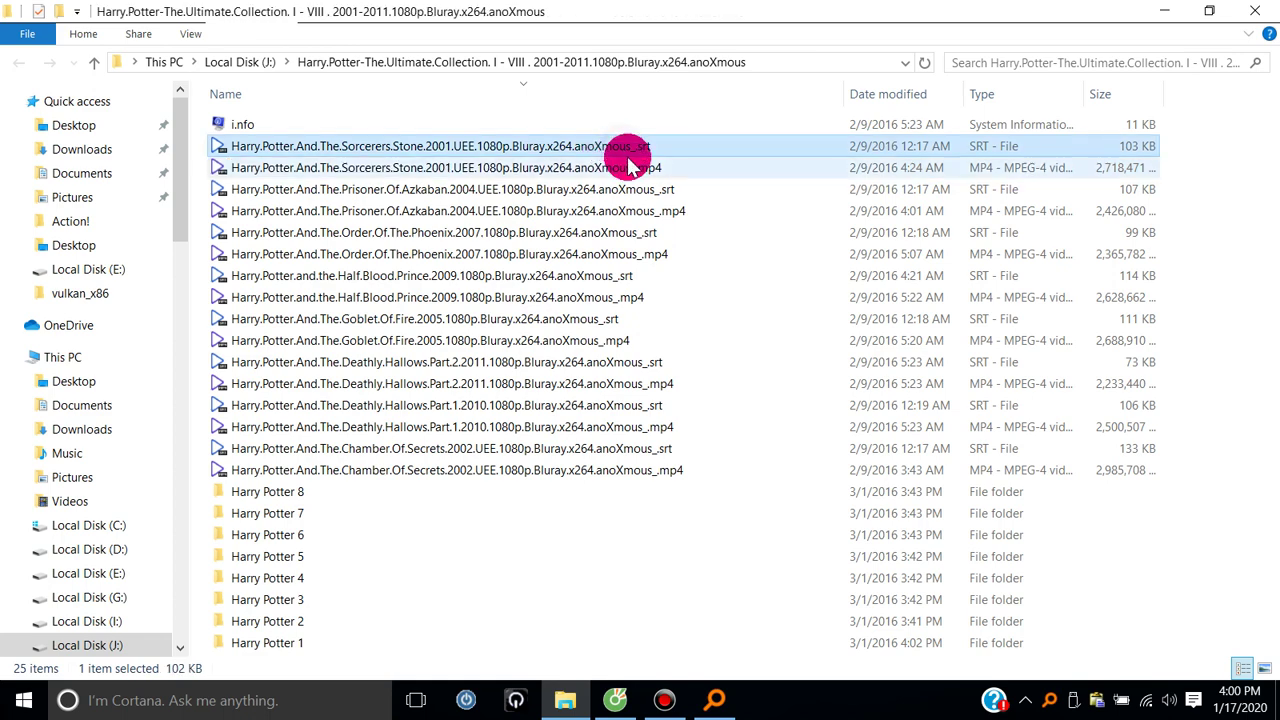
right_click(628, 150)
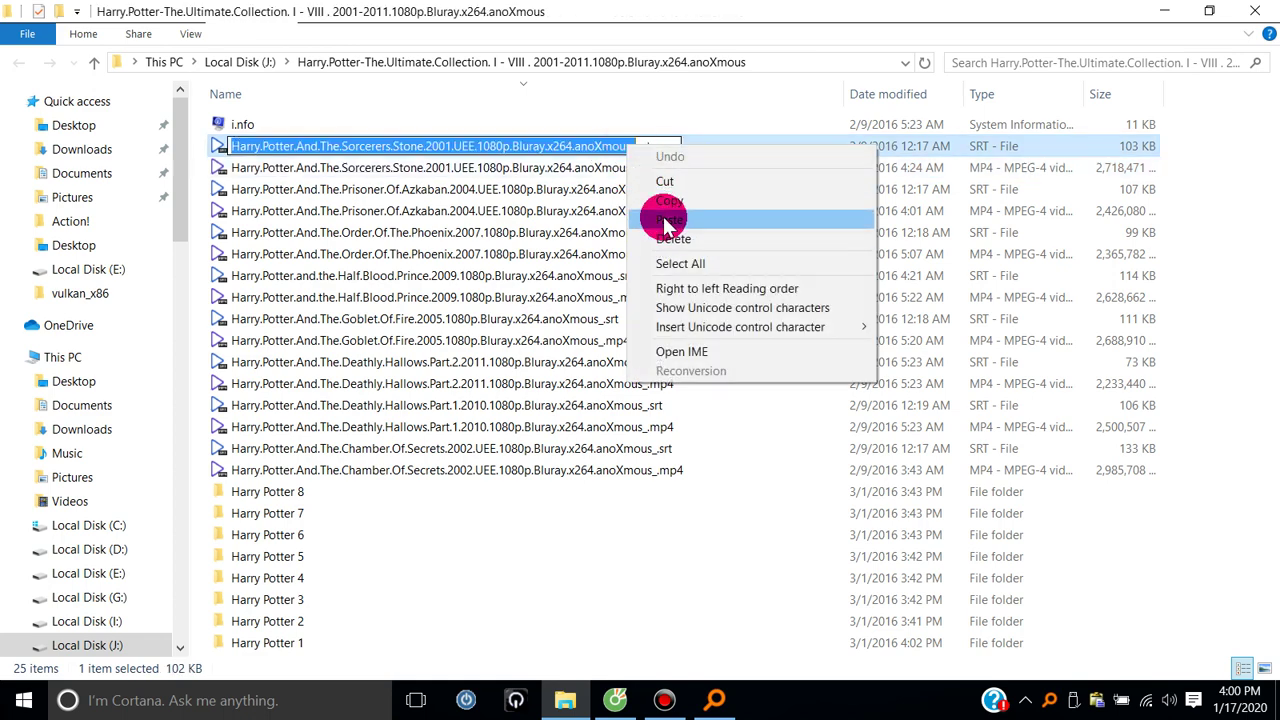
left_click(662, 224)
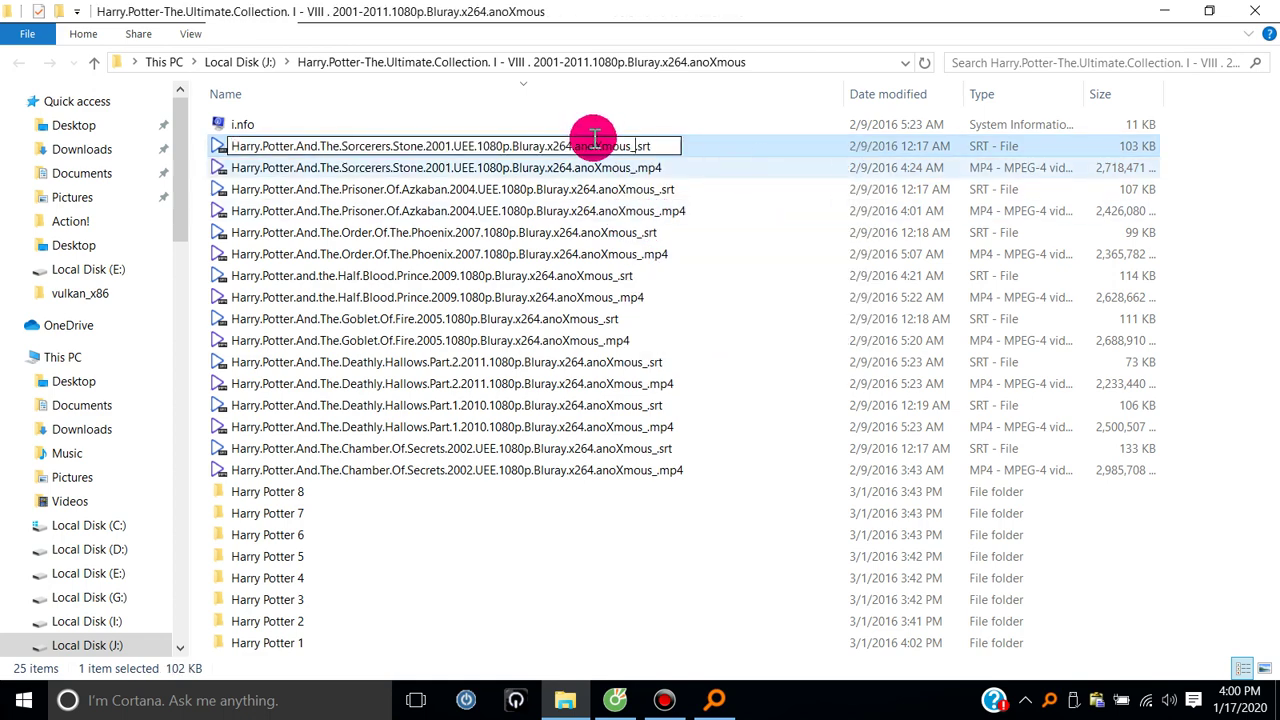
left_click(634, 168)
left_click(614, 149)
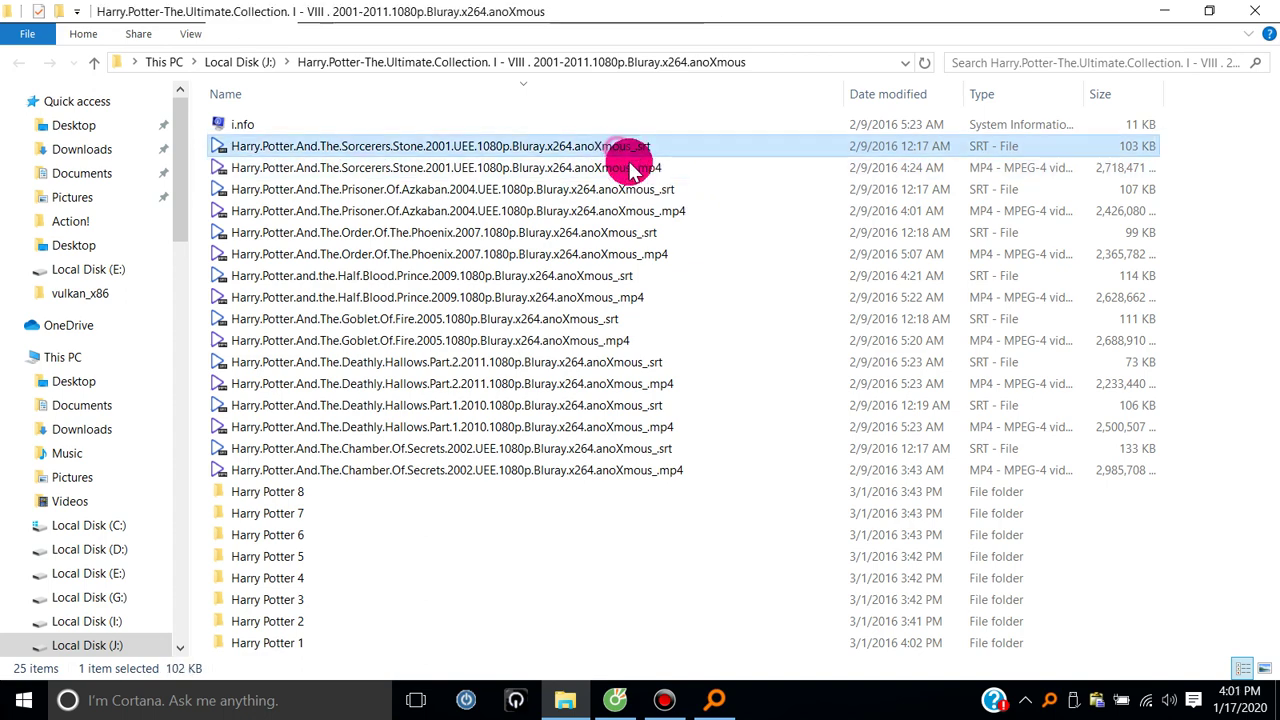
- Compare the names of the Sorcerers Stone .srt and .mp4 files in the Harry Potter folder
left_click(640, 172)
left_click(643, 149)
left_click(651, 189)
left_click(623, 146)
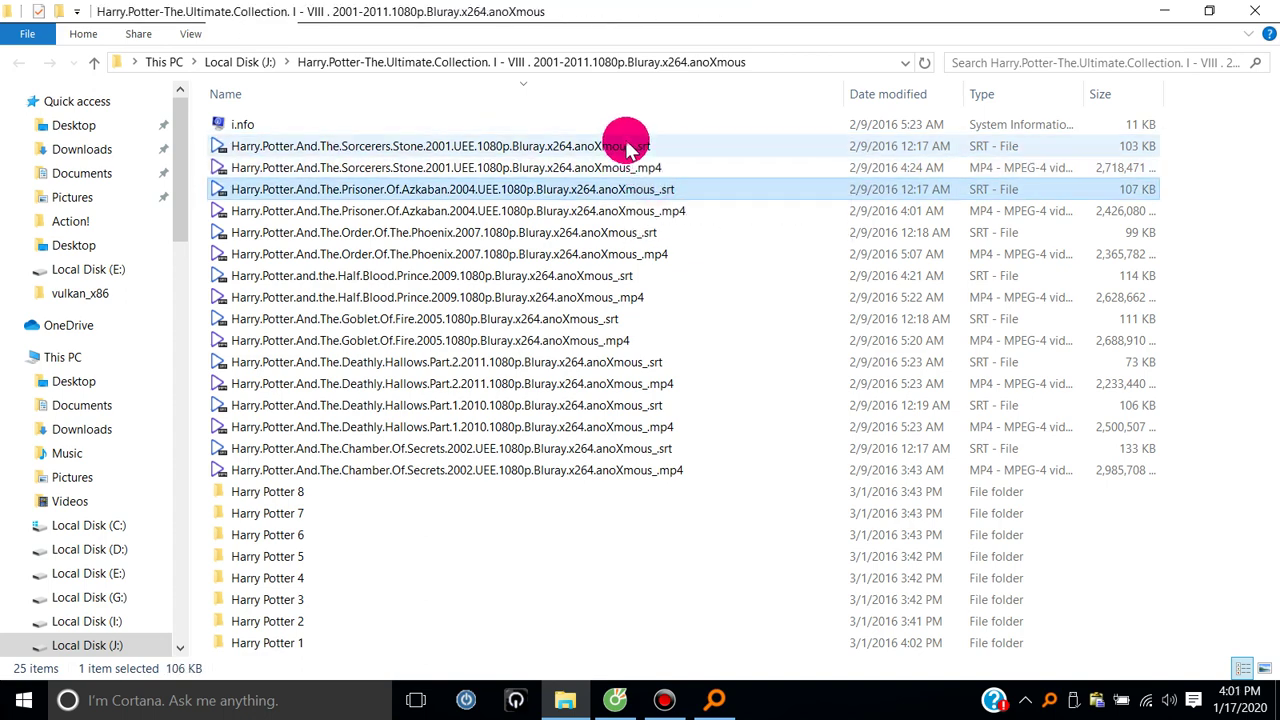
left_click(645, 172)
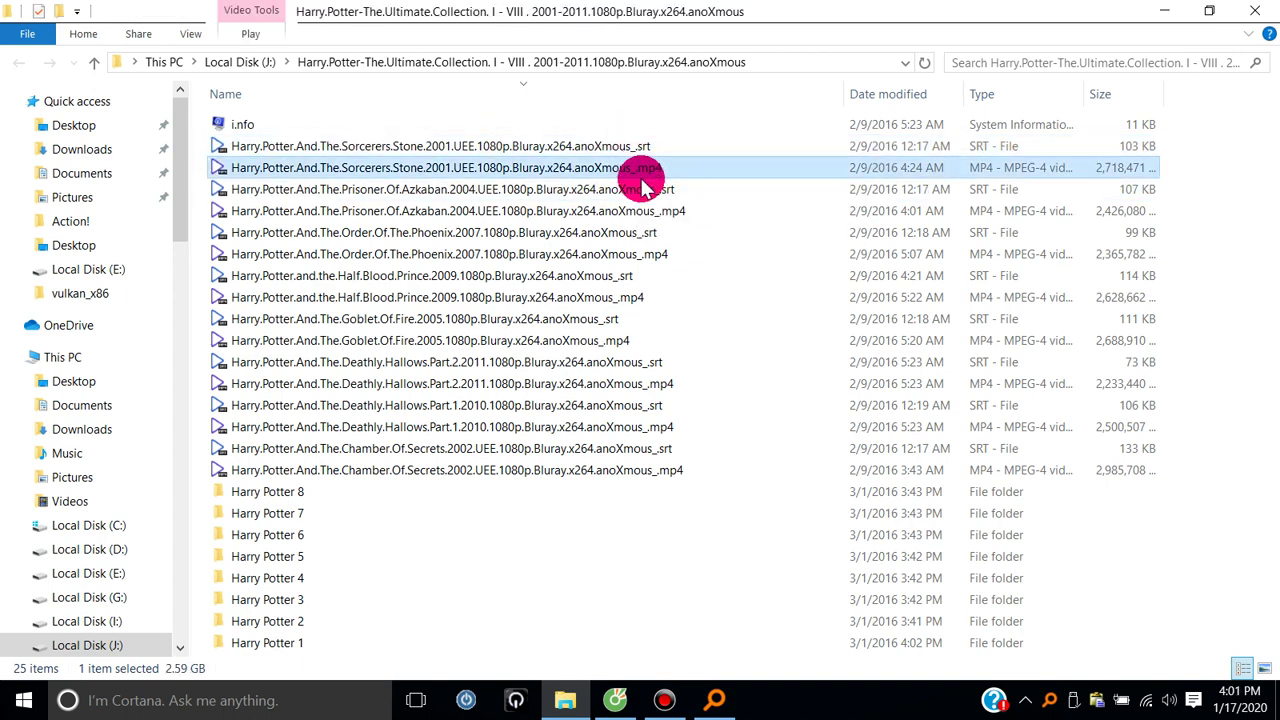
left_click(670, 705)
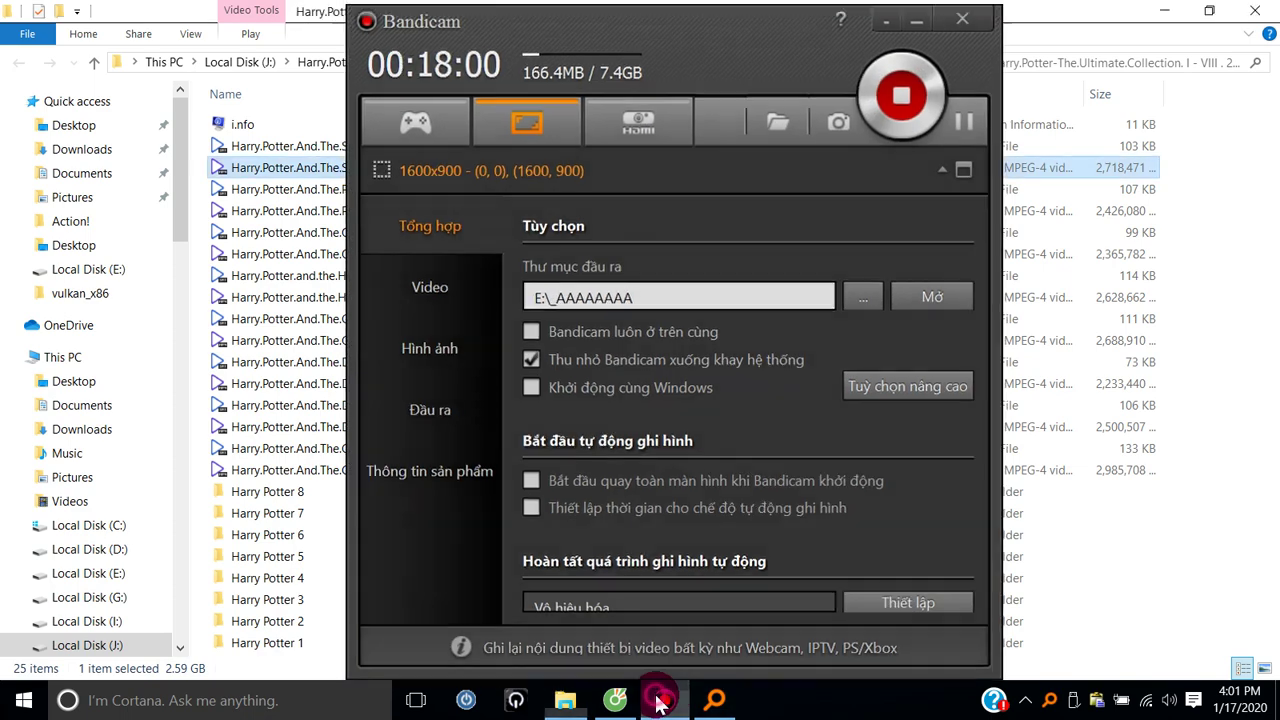
left_click(662, 695)
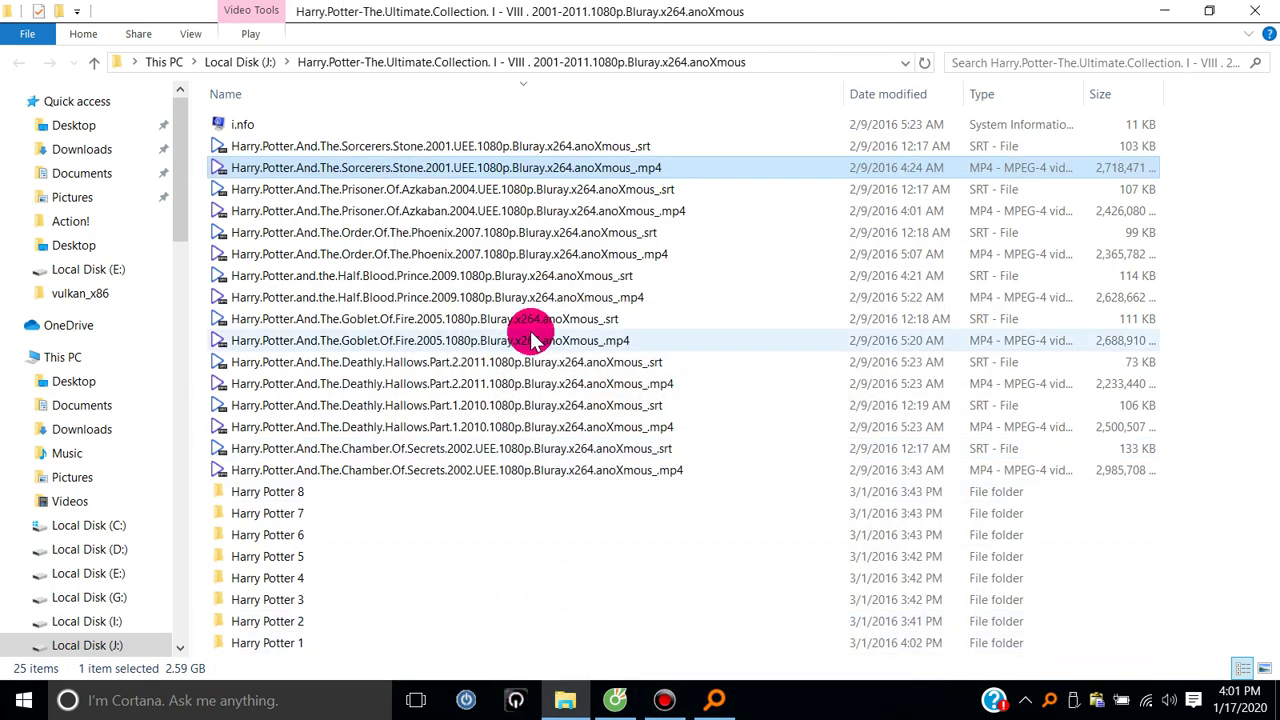
- Open the Sorcerers Stone .srt file in Notepad, make Notepad the default app for .srt files, and maximize the window
left_click(545, 146)
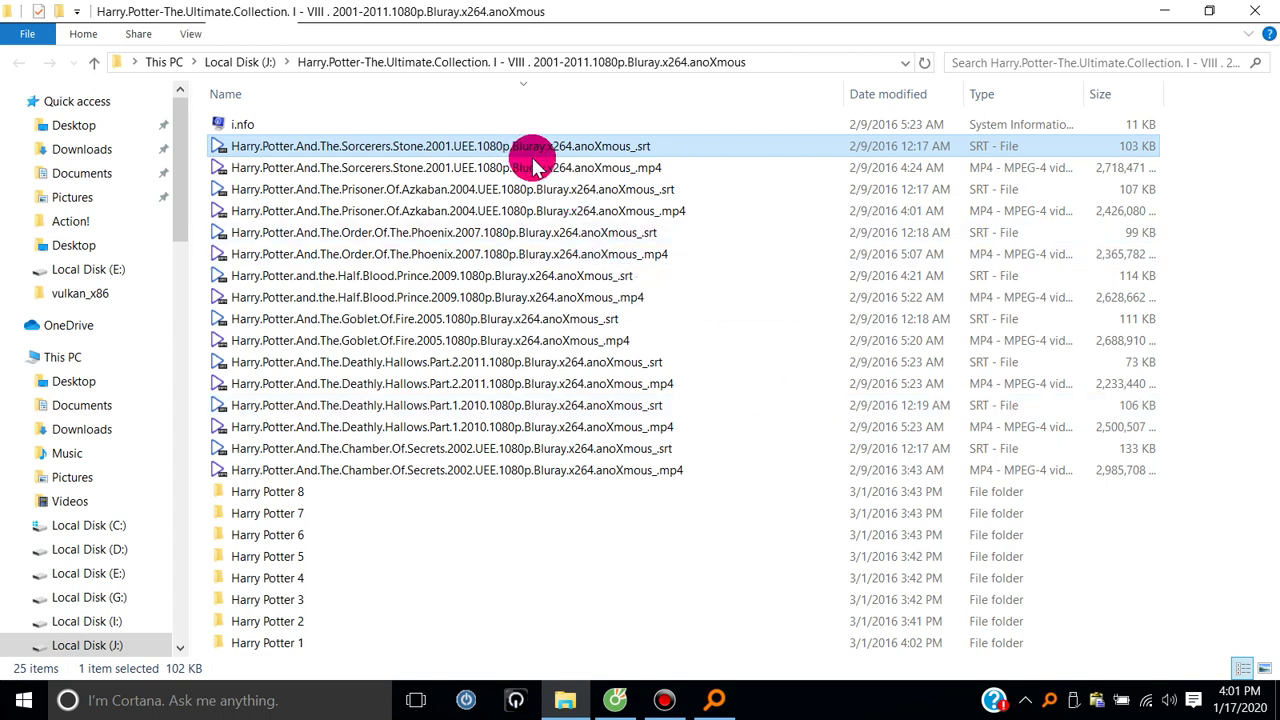
left_click(612, 168)
left_click(605, 148)
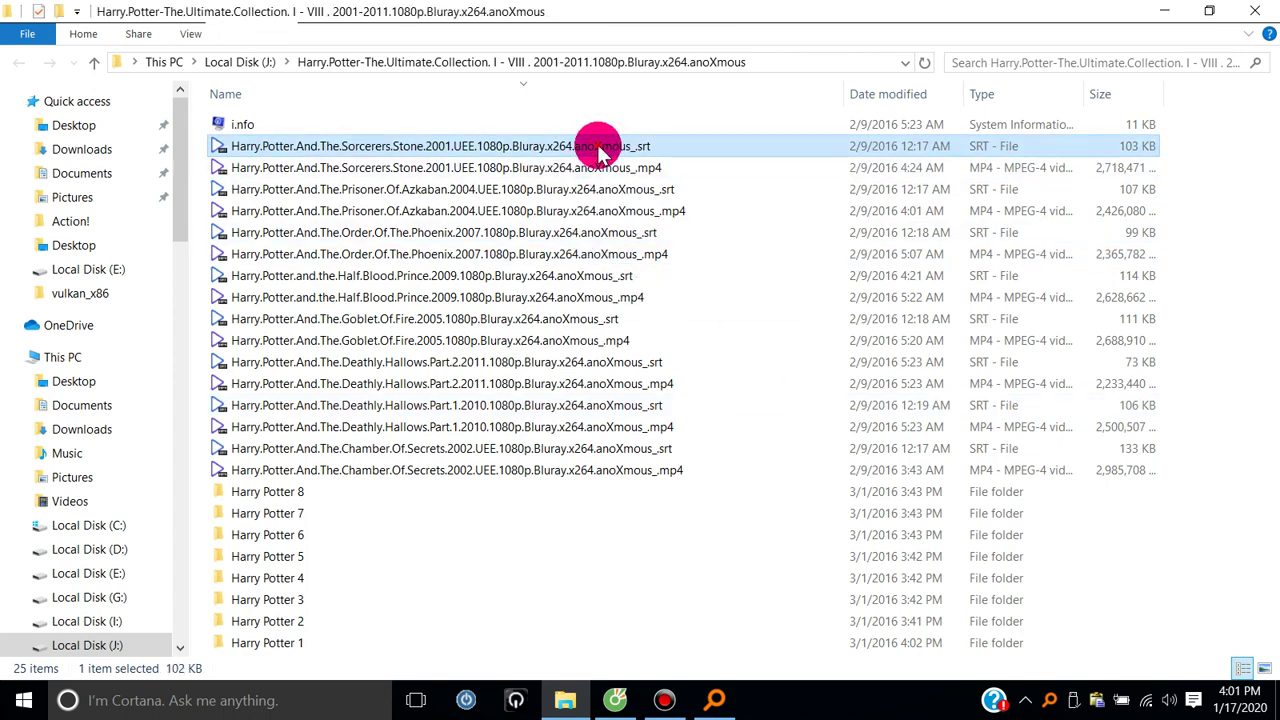
right_click(600, 152)
left_click(648, 295)
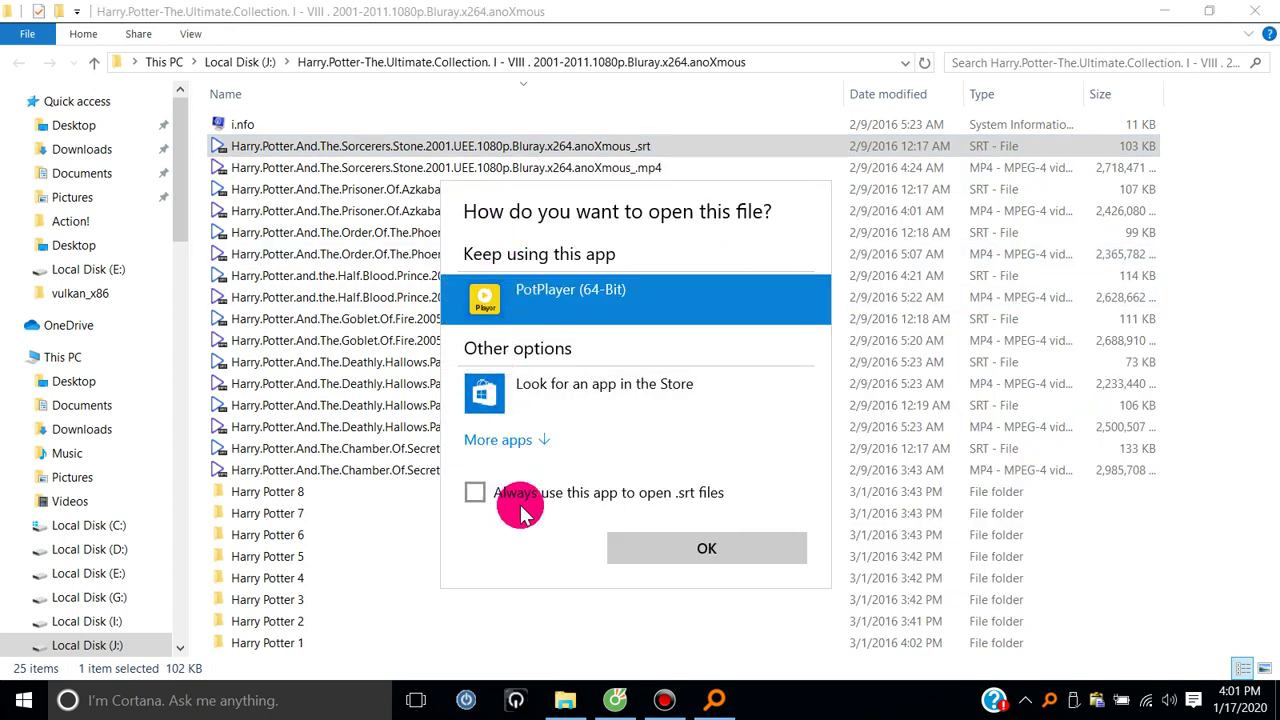
left_click(565, 490)
left_click(476, 490)
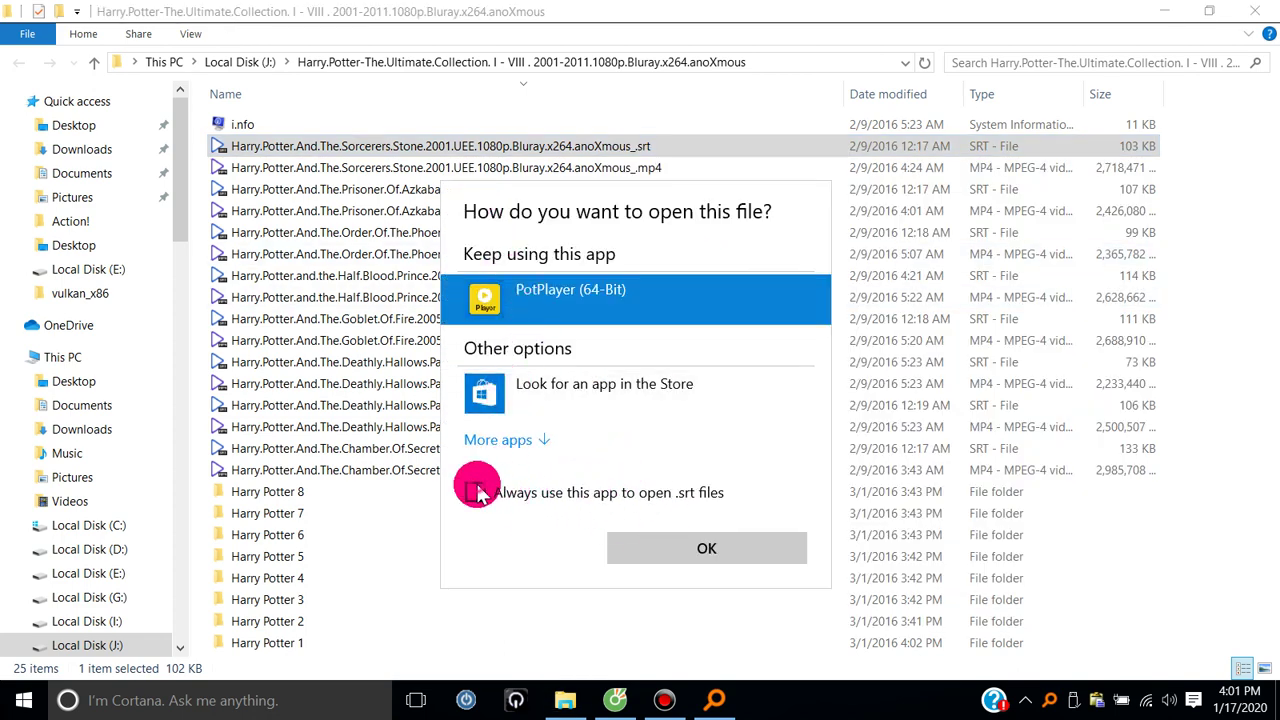
left_click(533, 443)
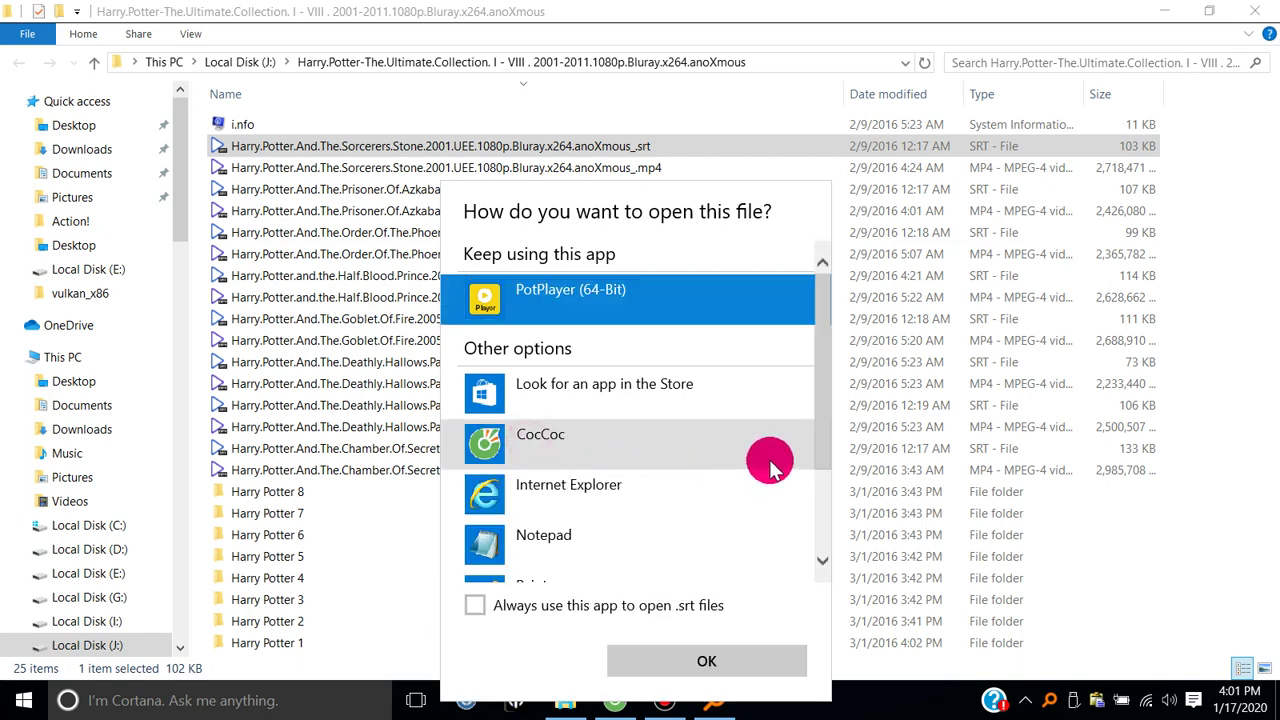
left_click(547, 553)
left_click(540, 605)
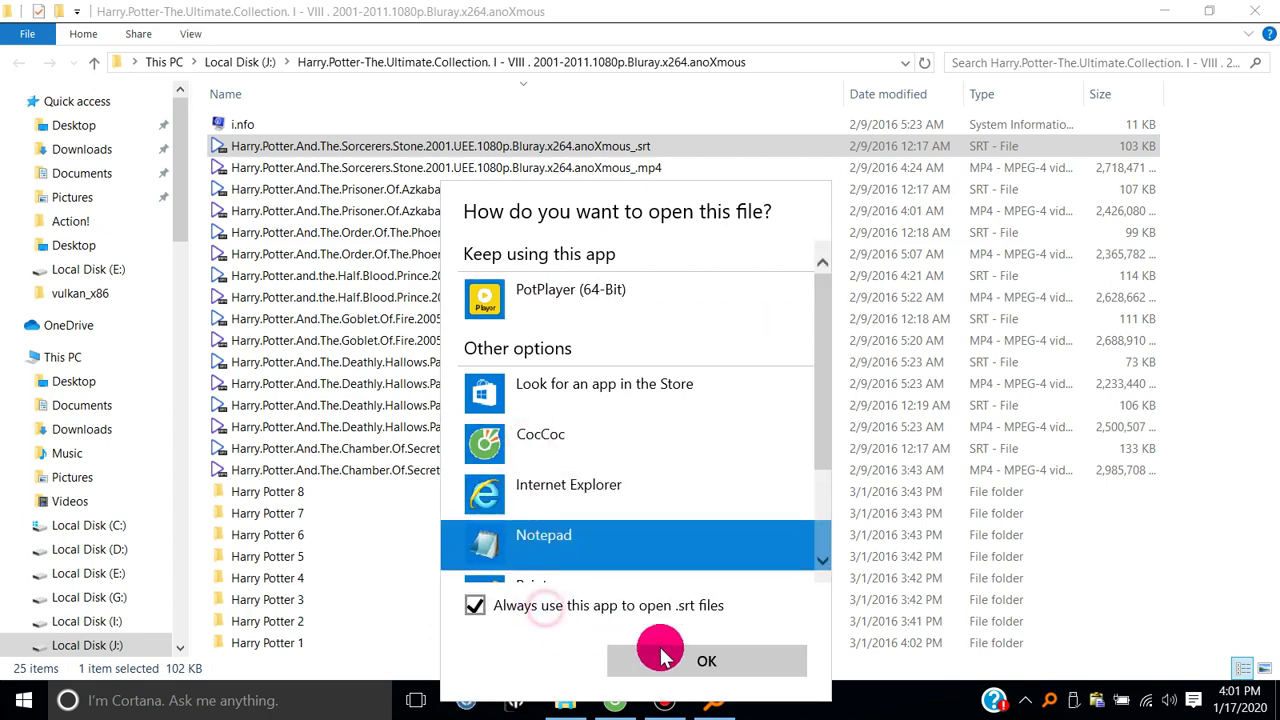
left_click(660, 655)
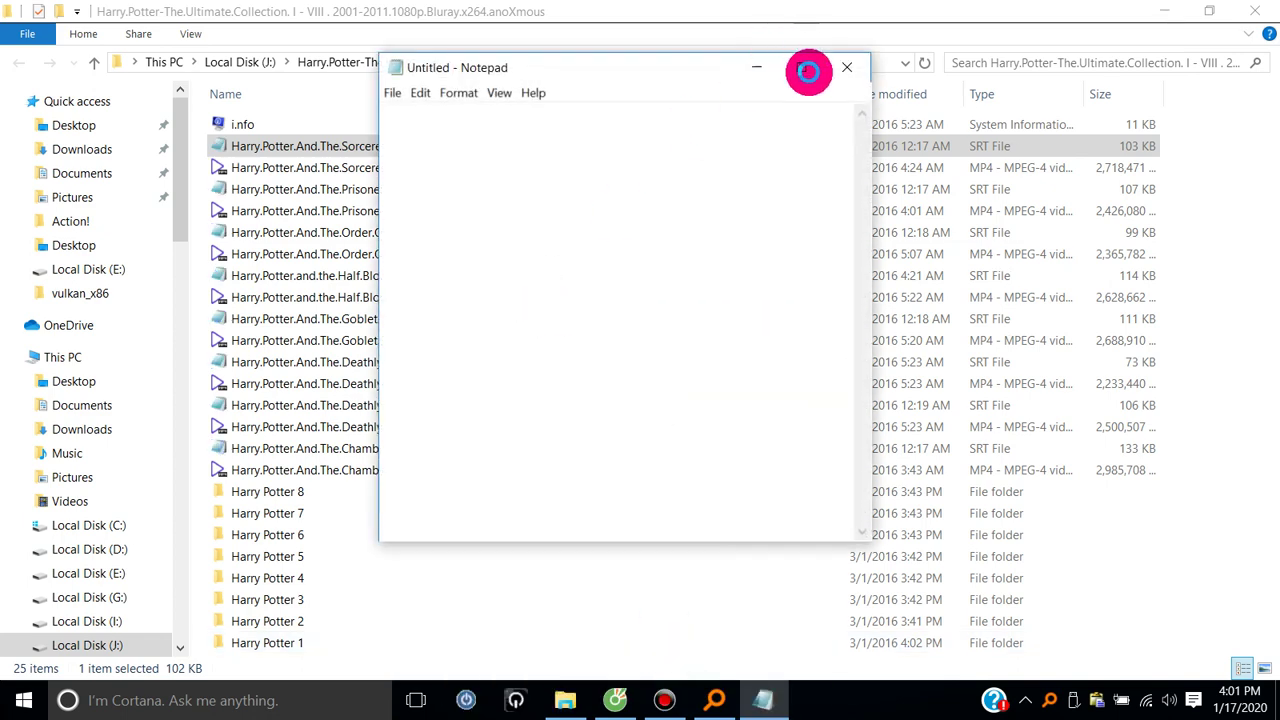
left_click(808, 71)
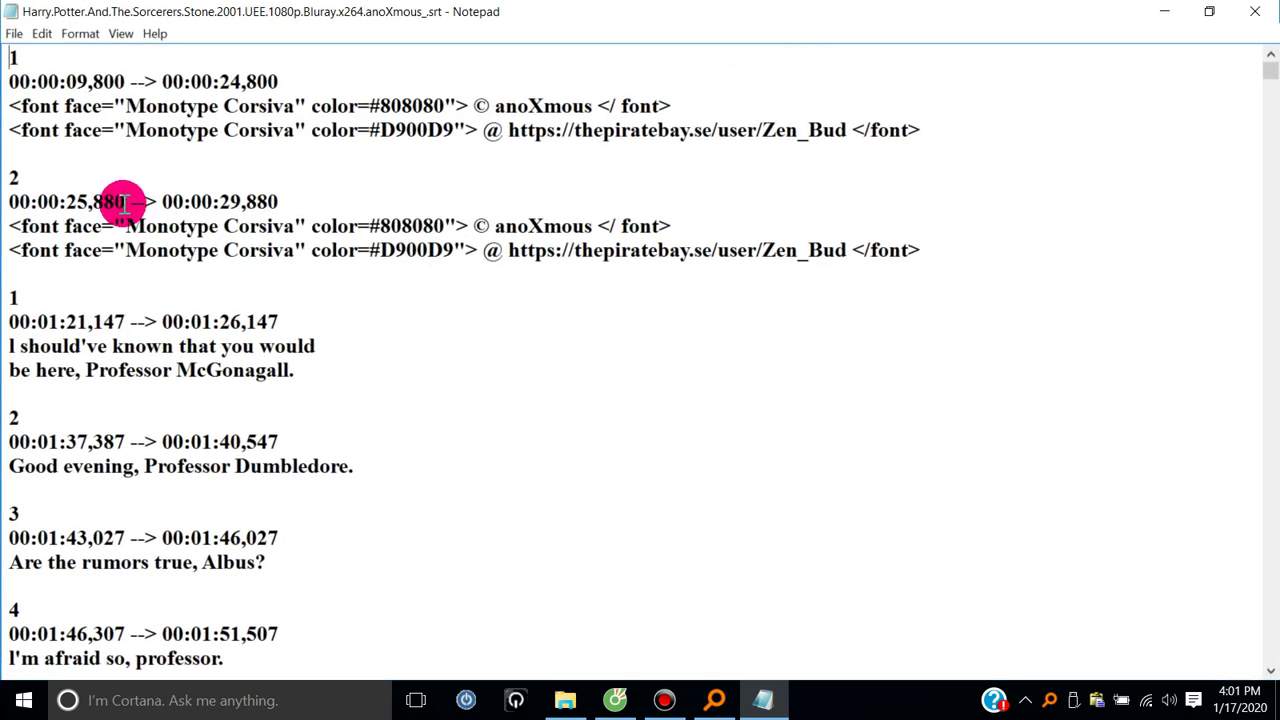
- Examine the first subtitle entry's number, time range and text lines by highlighting them
left_click_drag(108, 80, 9, 81)
left_click_drag(278, 81, 10, 57)
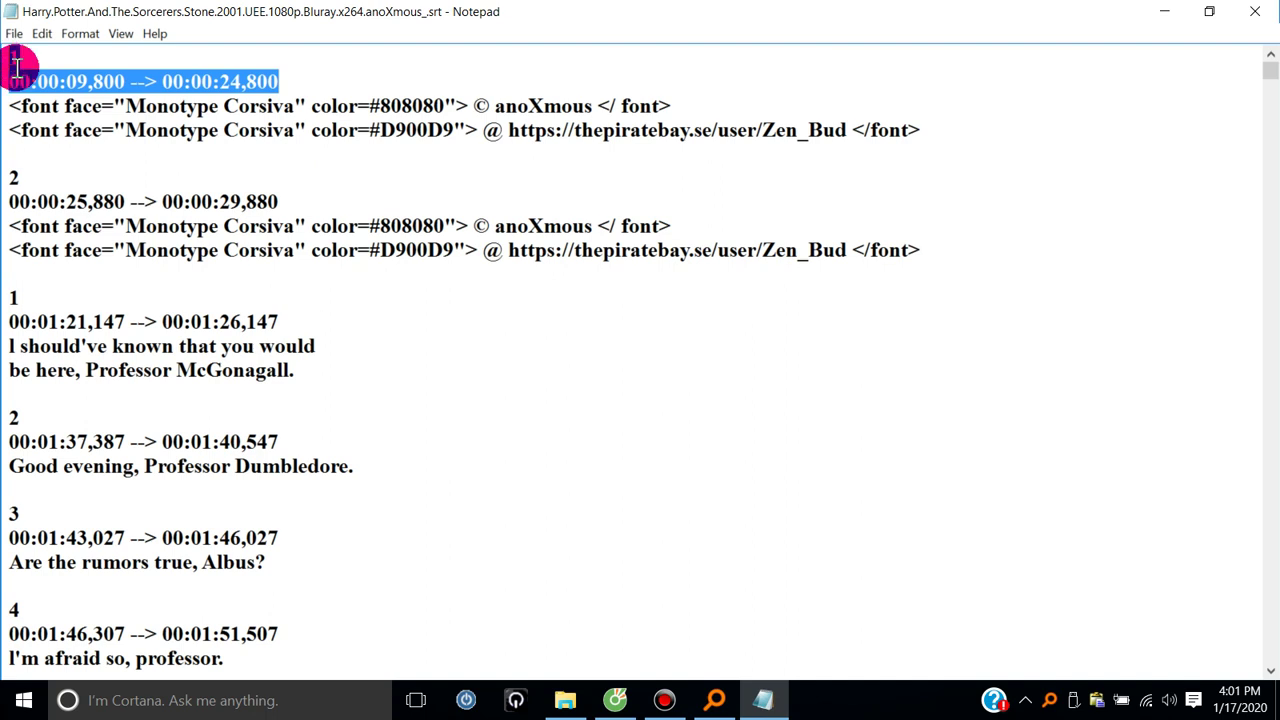
left_click_drag(951, 129, 18, 85)
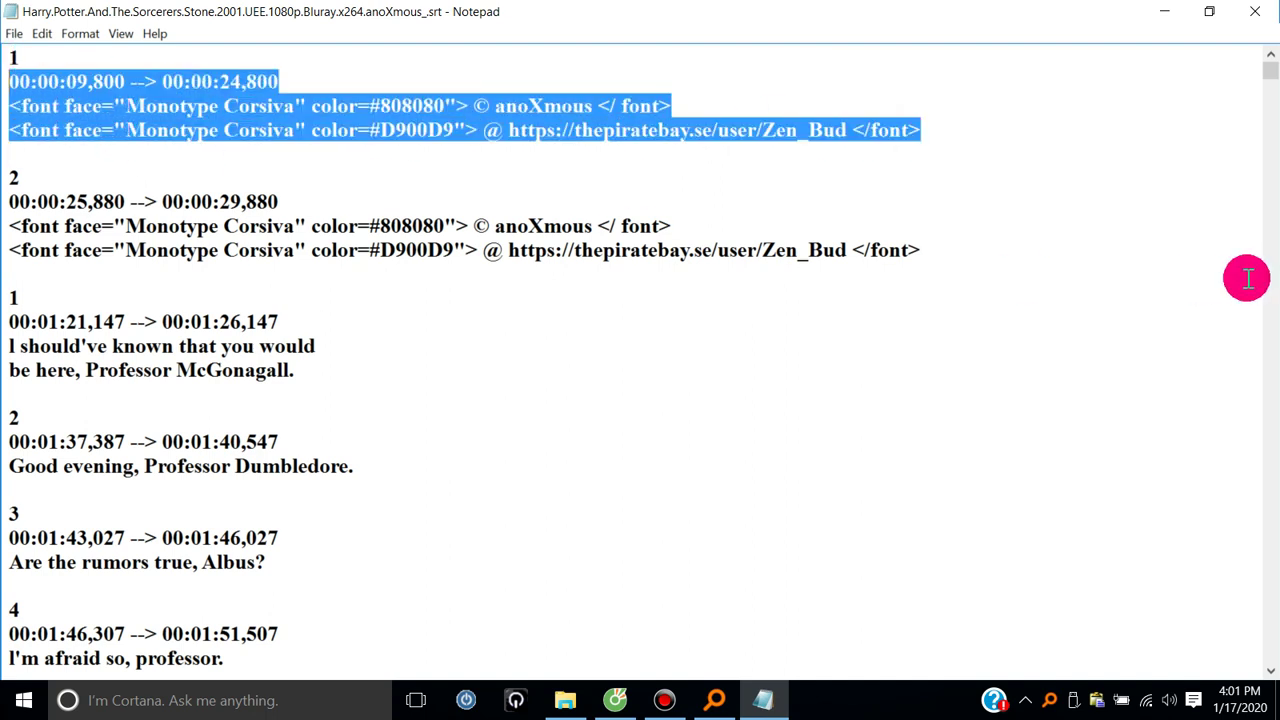
left_click(1113, 342)
- Examine subtitle entry 148, highlighting its time range, its dialogue text and its start time
left_click_drag(1266, 75, 1268, 137)
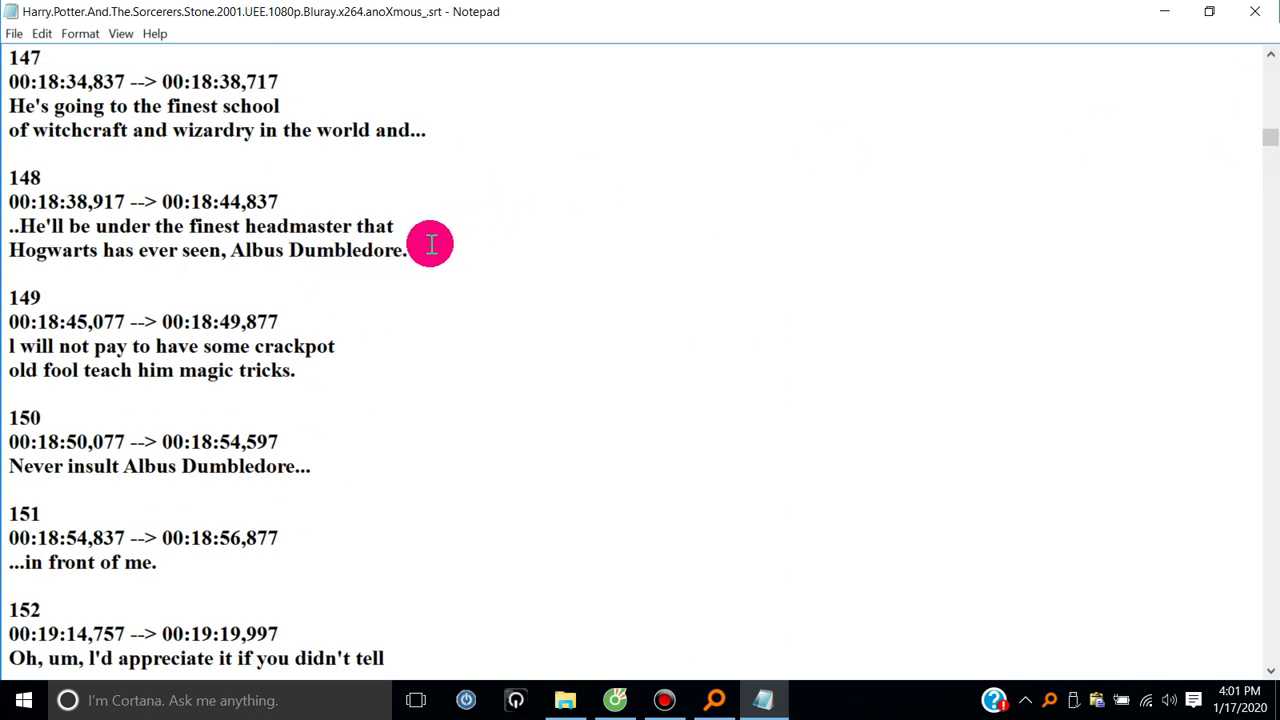
left_click_drag(437, 257, 8, 192)
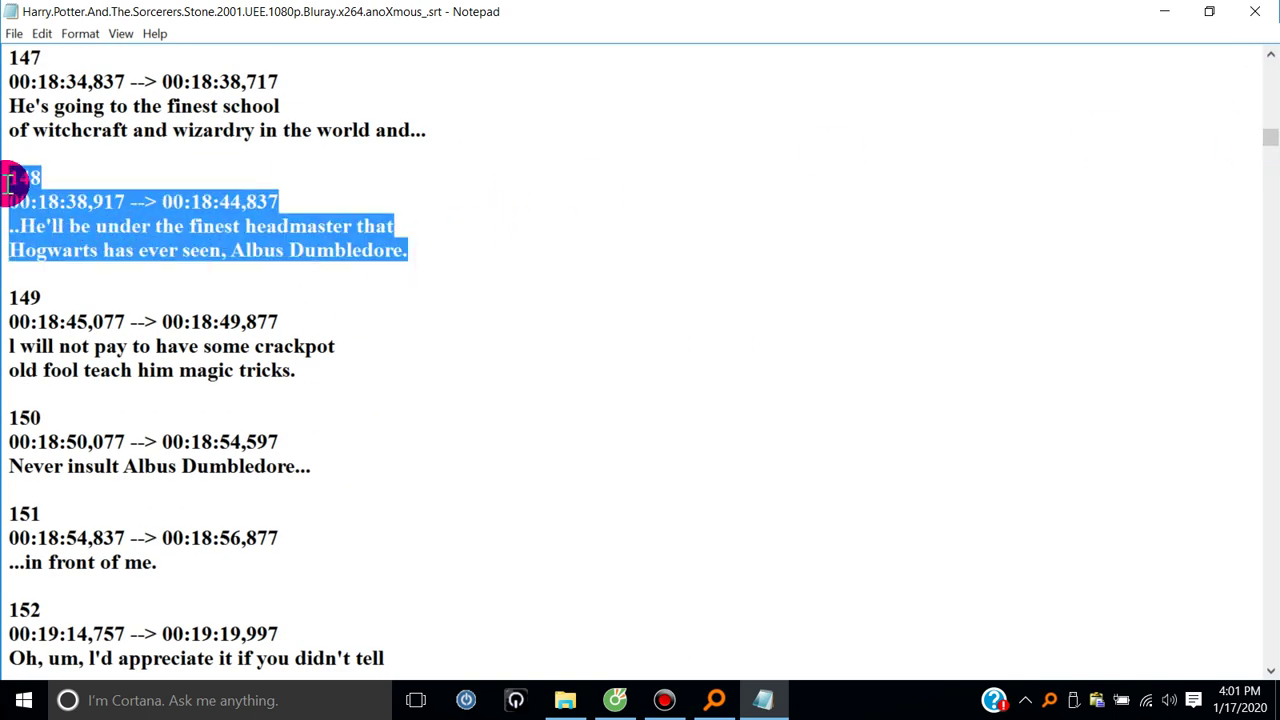
left_click(175, 225)
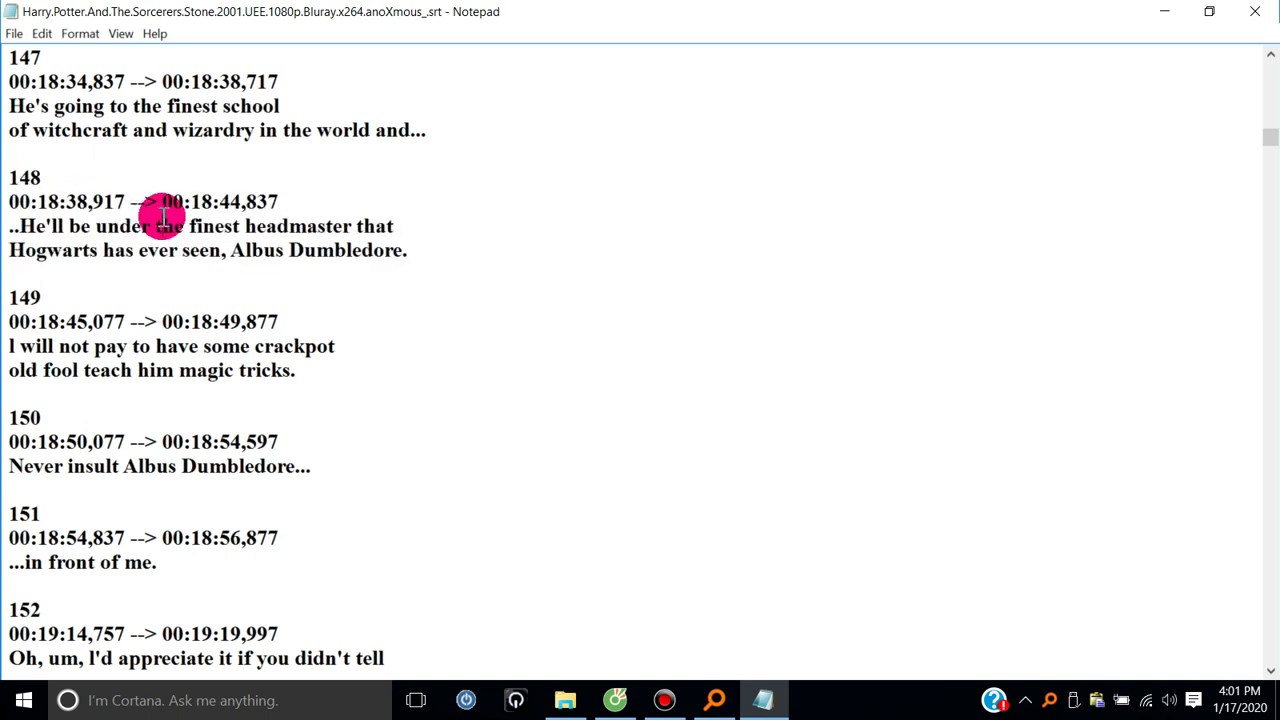
left_click_drag(302, 203, 22, 200)
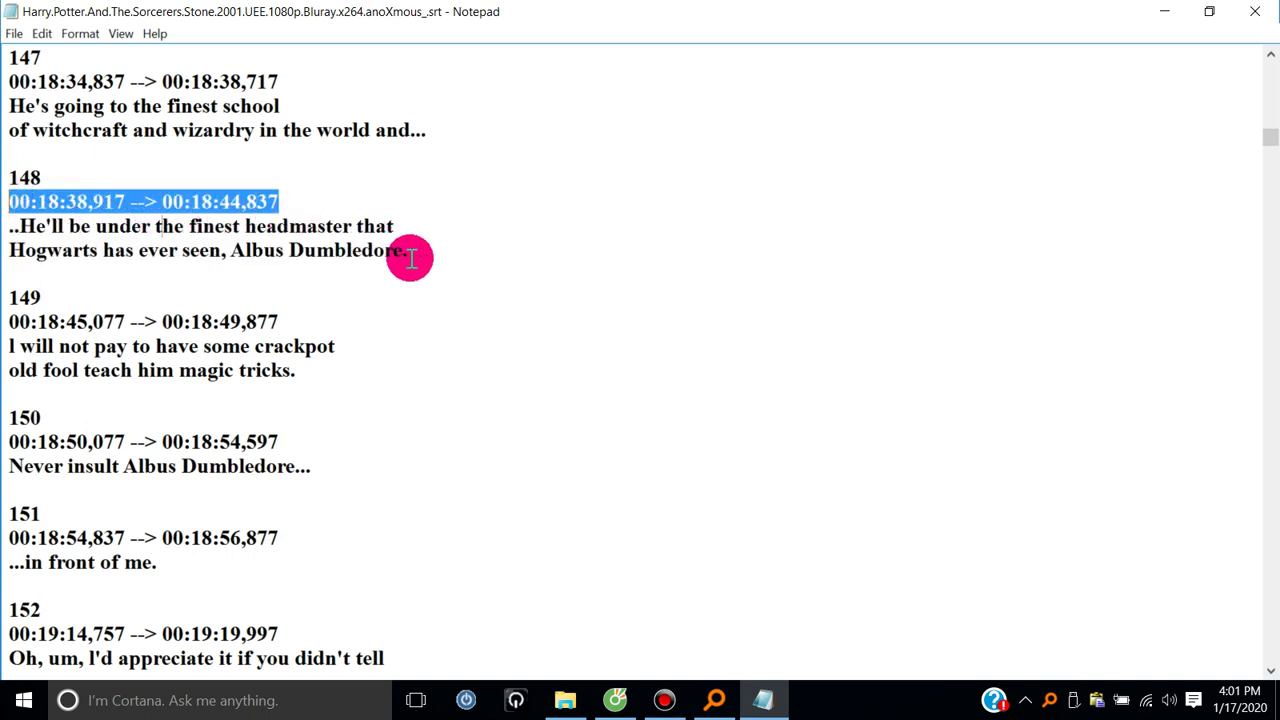
left_click_drag(408, 252, 8, 234)
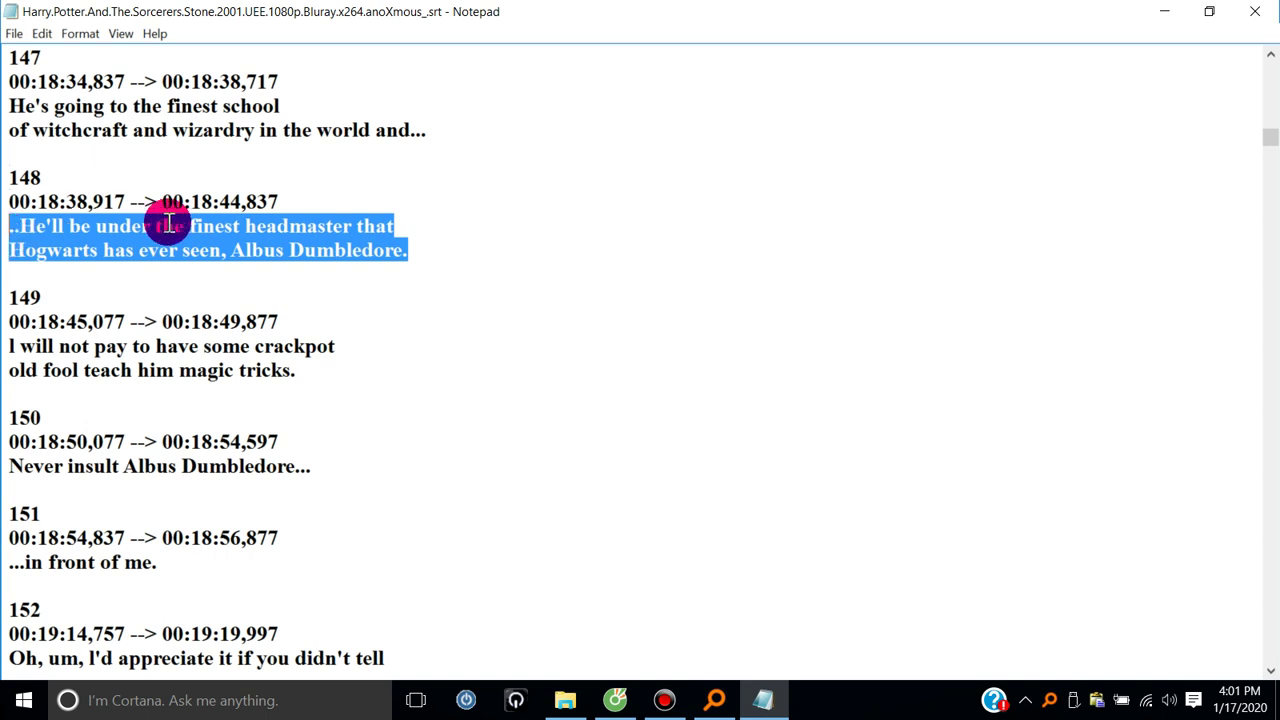
left_click_drag(125, 201, 77, 194)
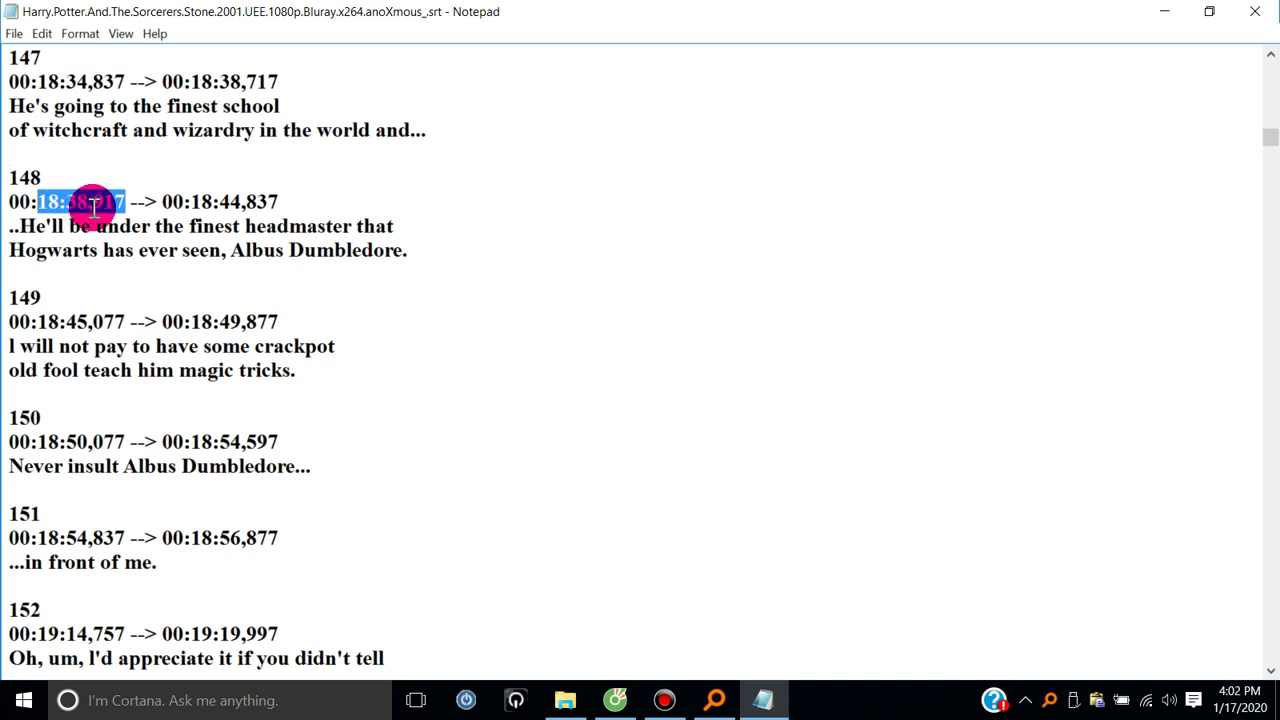
type("18:38,917")
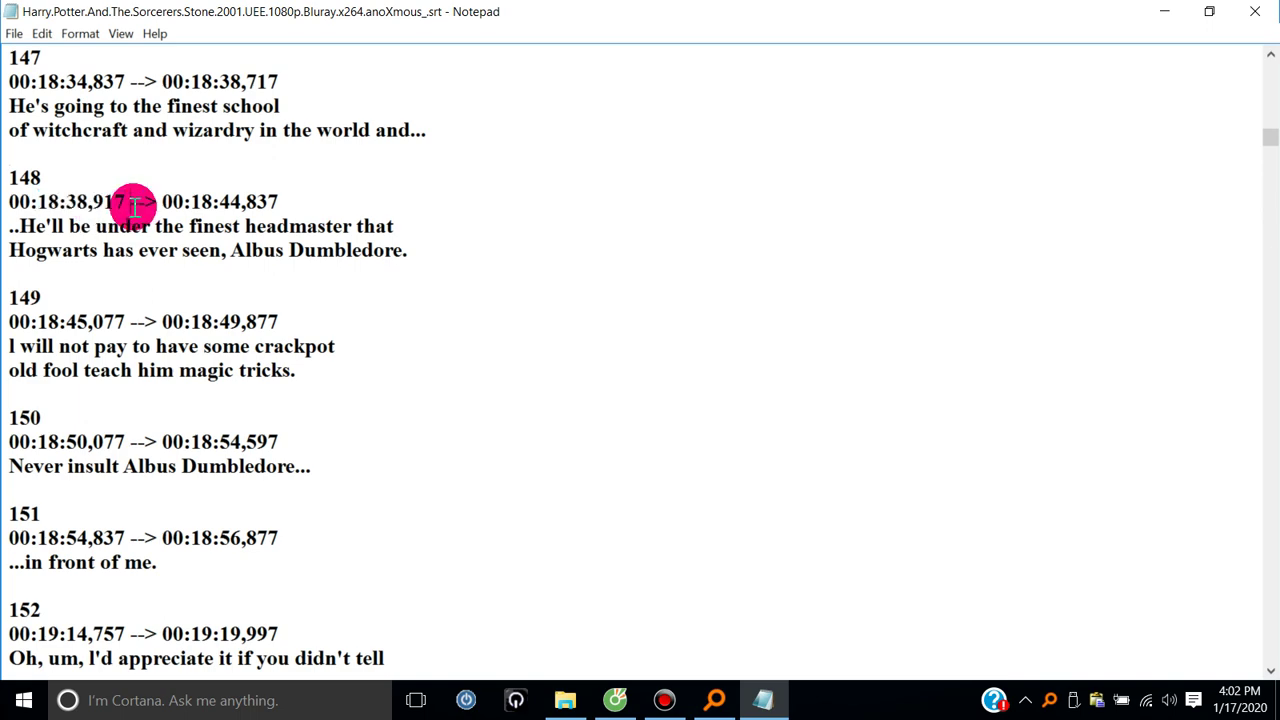
left_click_drag(1266, 138, 760, 660)
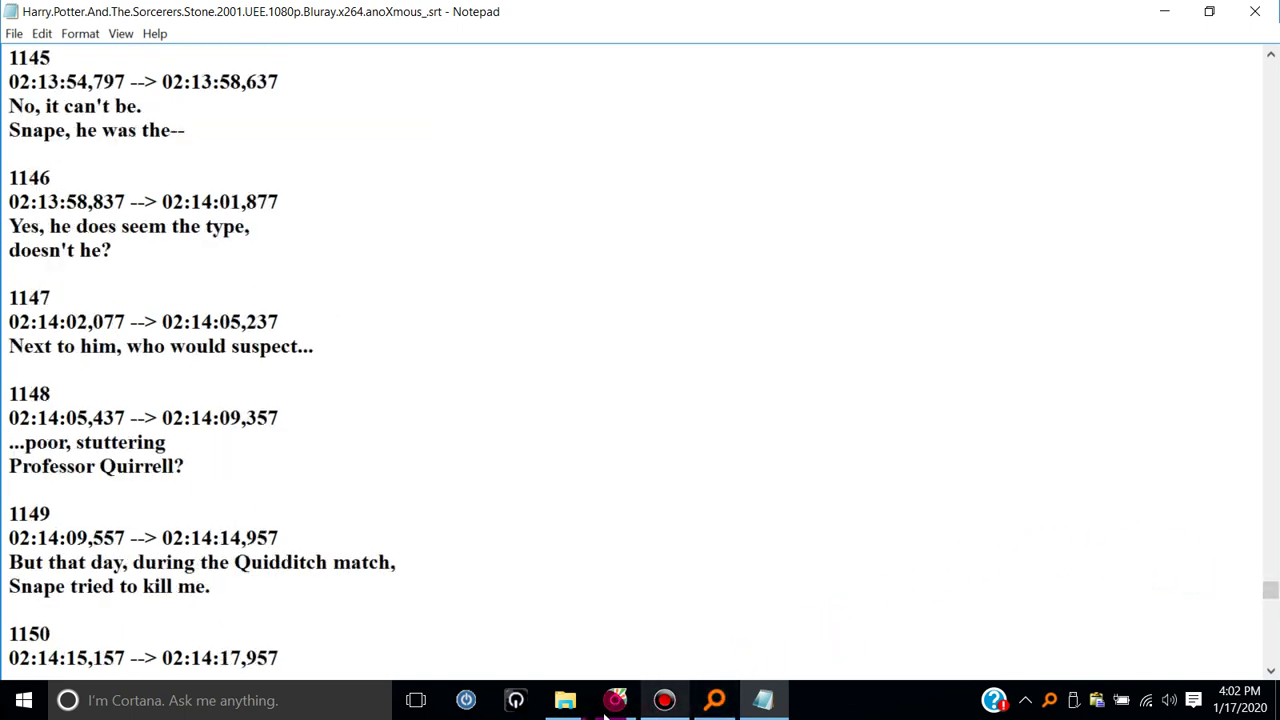
- Switch to File Explorer, play the Sorcerers Stone .mp4 file in PotPlayer with its subtitles, and close the player
left_click(622, 706)
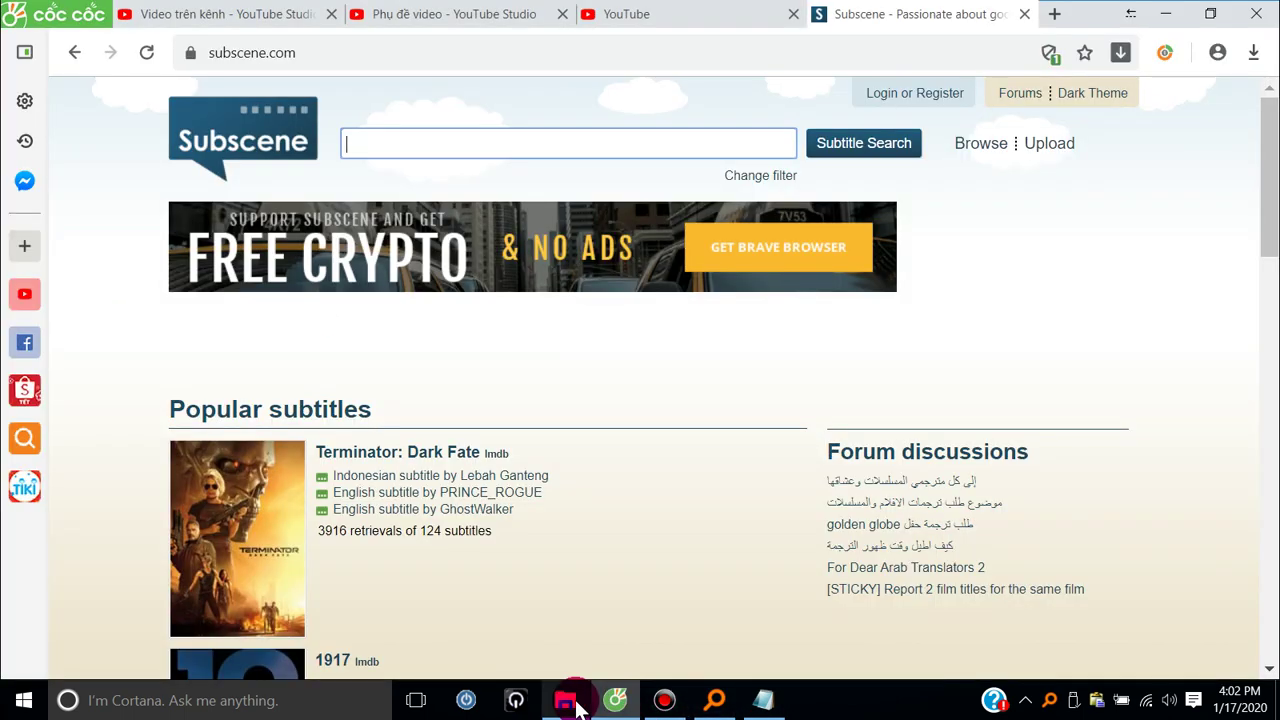
left_click(566, 700)
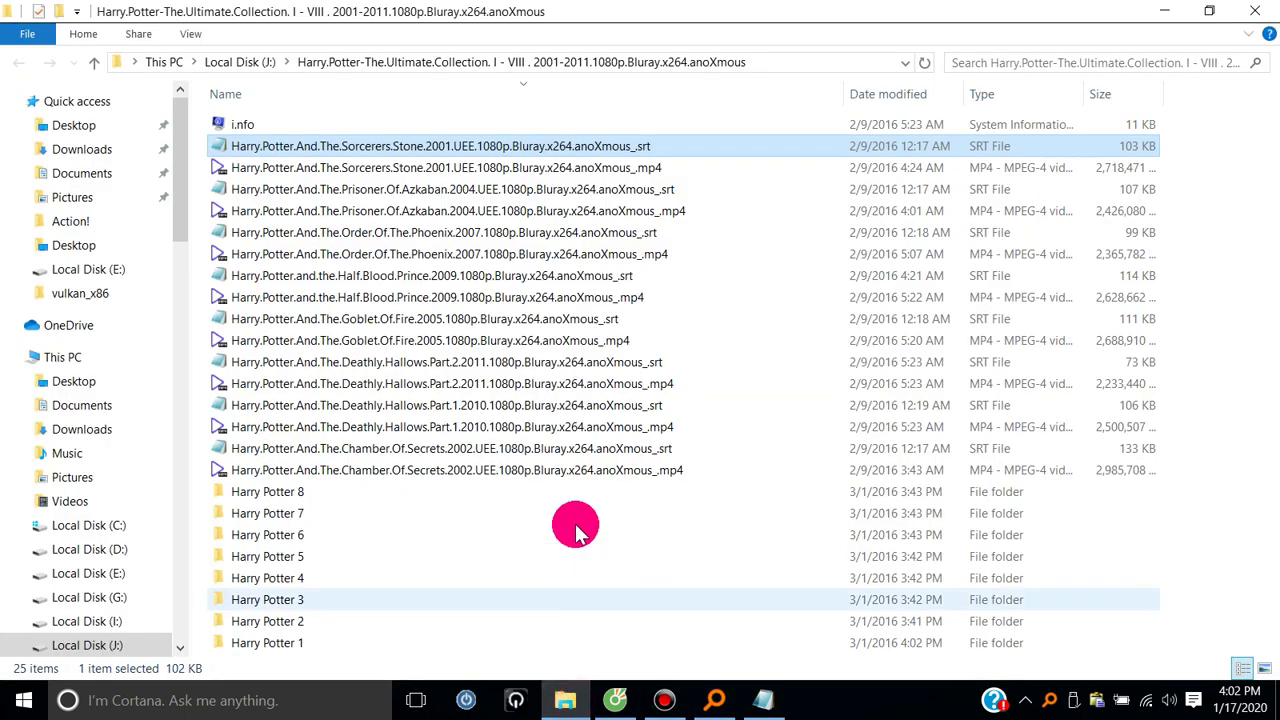
double_click(563, 168)
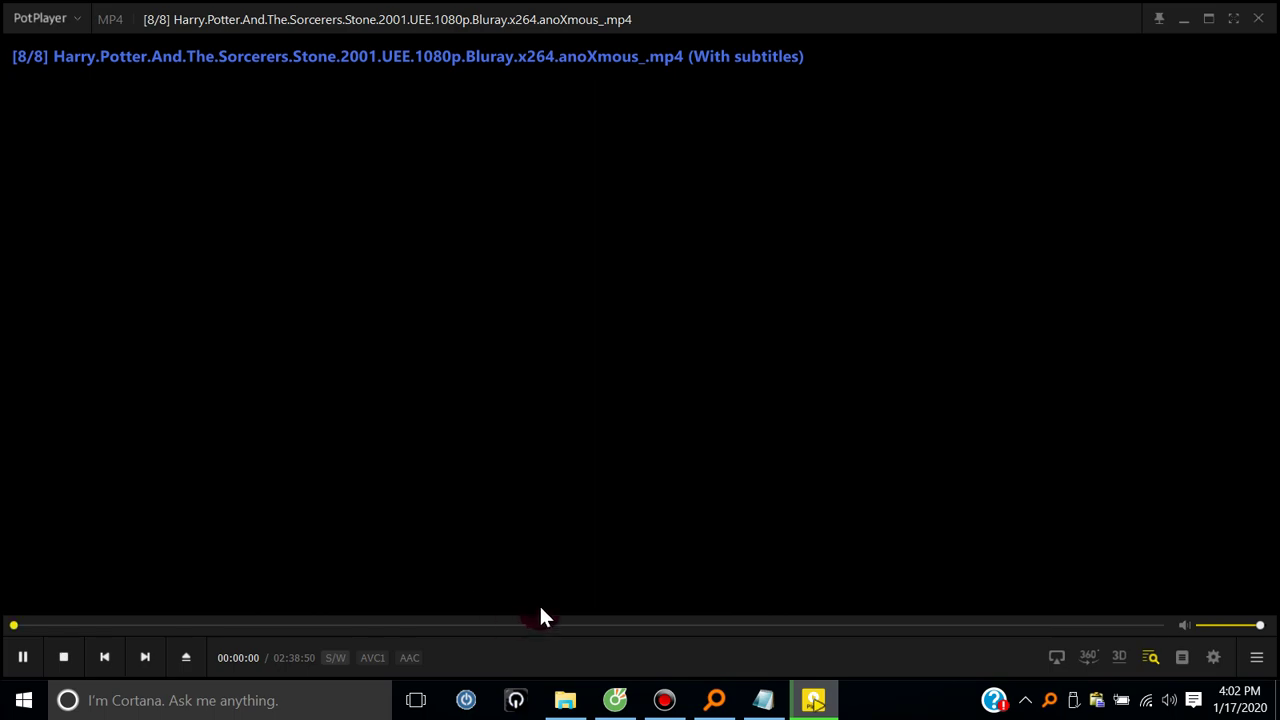
left_click(1257, 22)
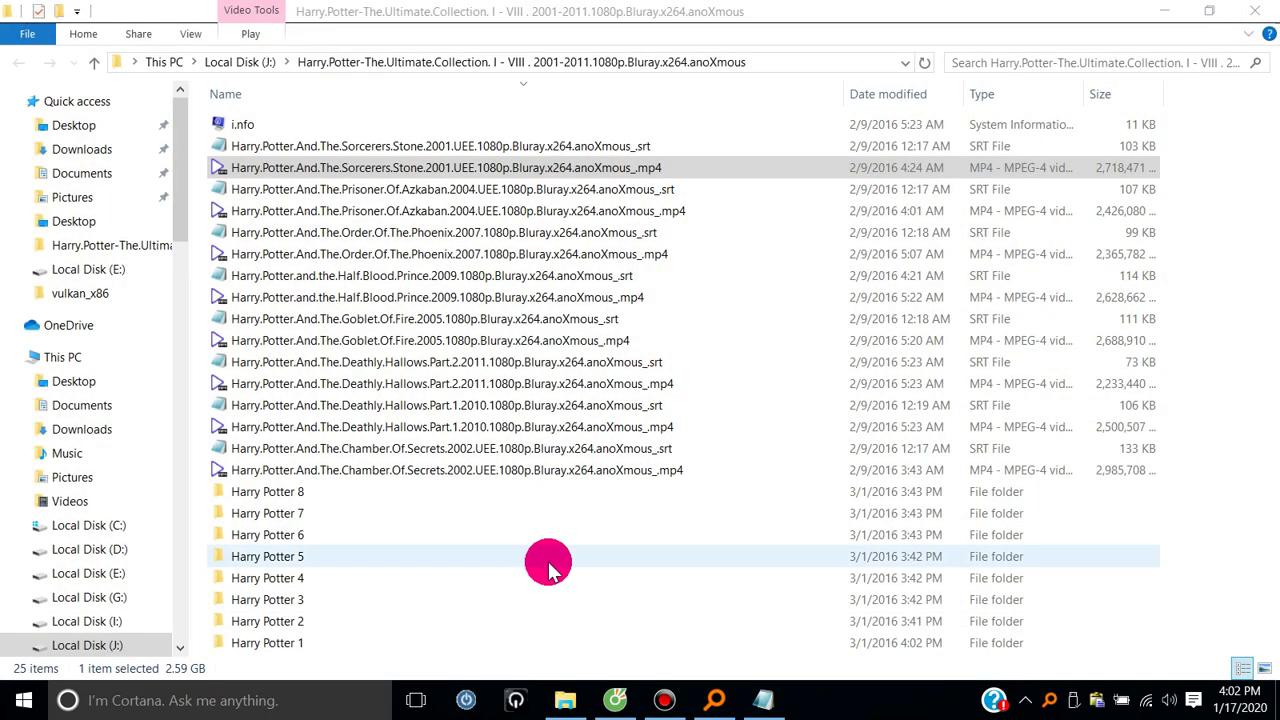
- Return to the subtitle file in Notepad and examine entry 1147's start time, end time and dialogue line
left_click(763, 700)
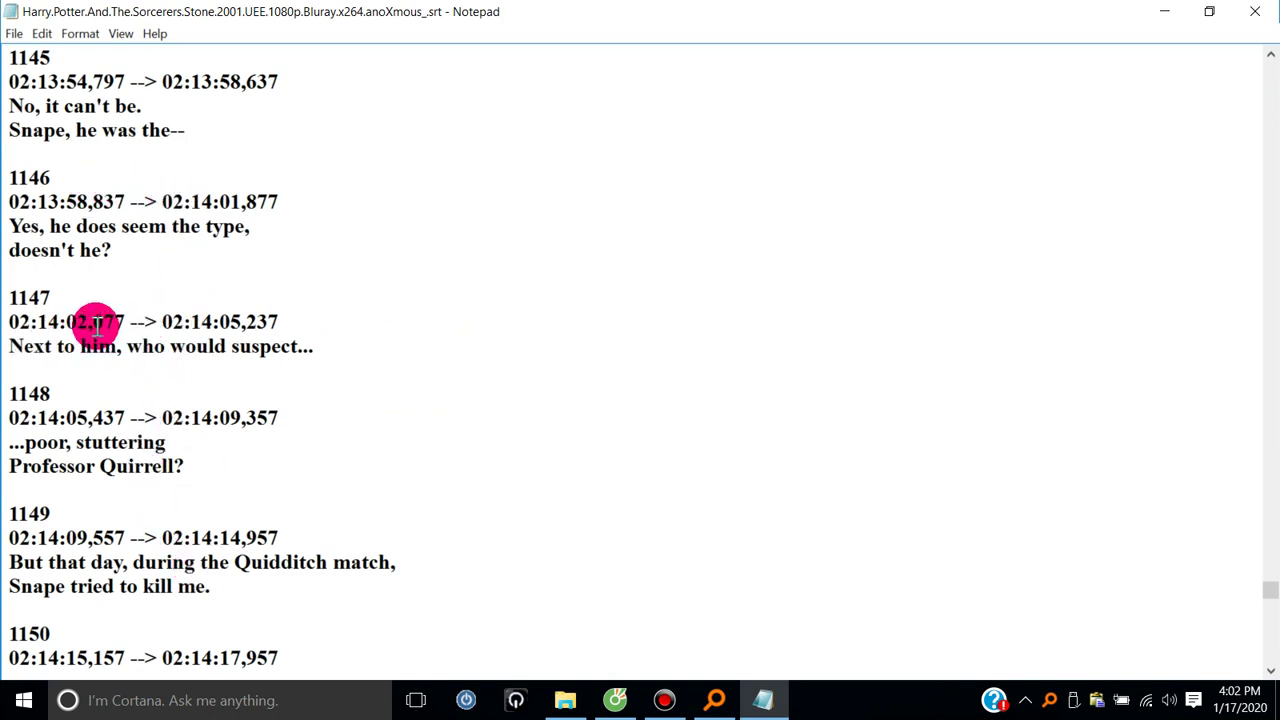
left_click_drag(104, 322, 8, 320)
left_click(298, 315)
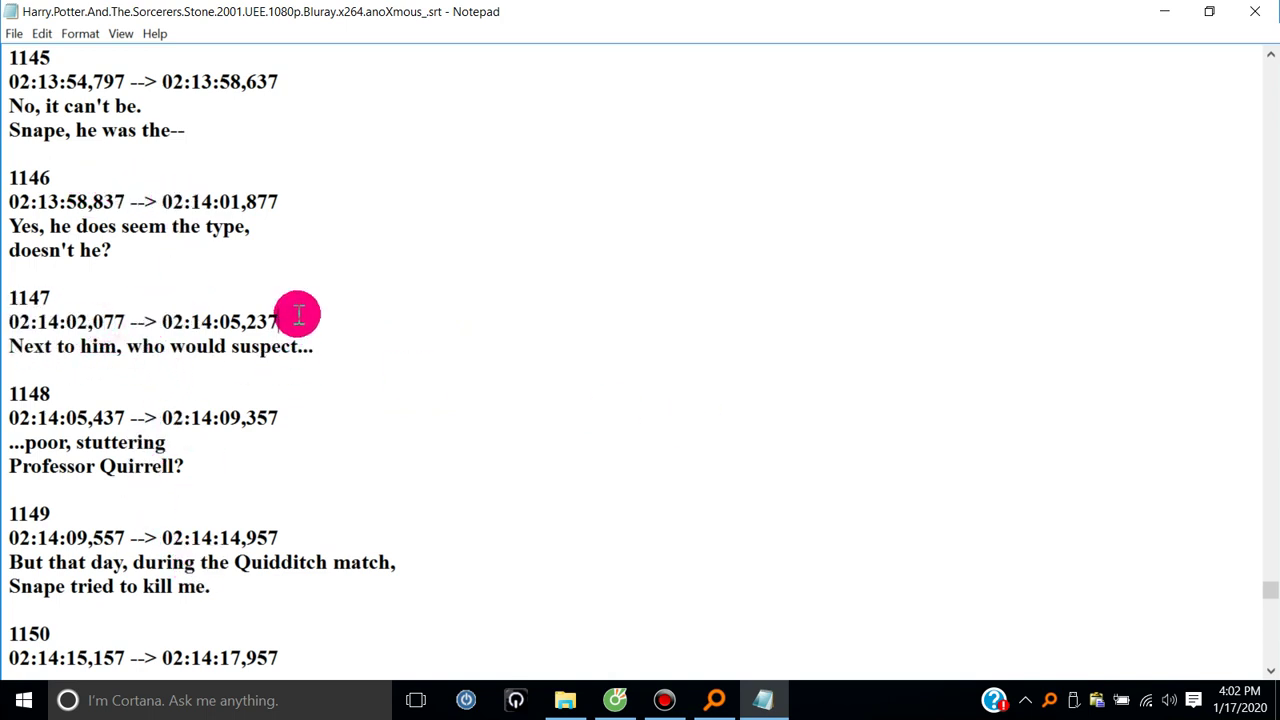
left_click_drag(304, 322, 5, 322)
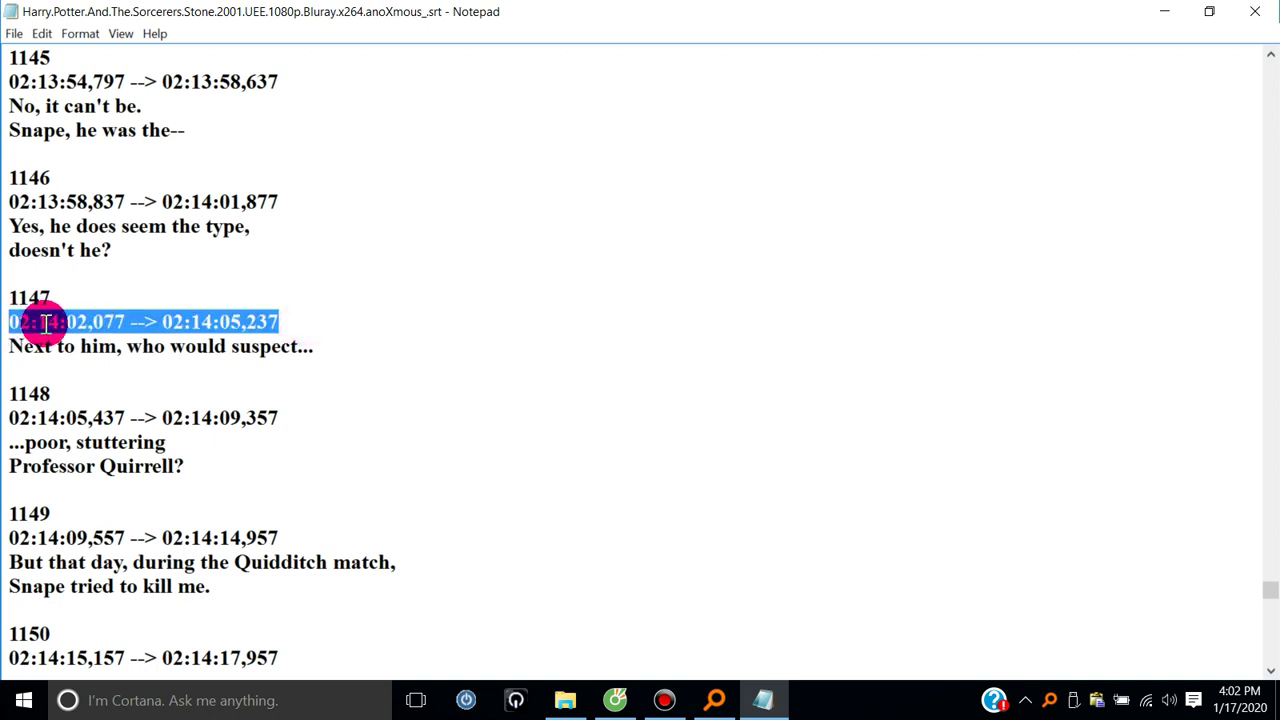
left_click(40, 322)
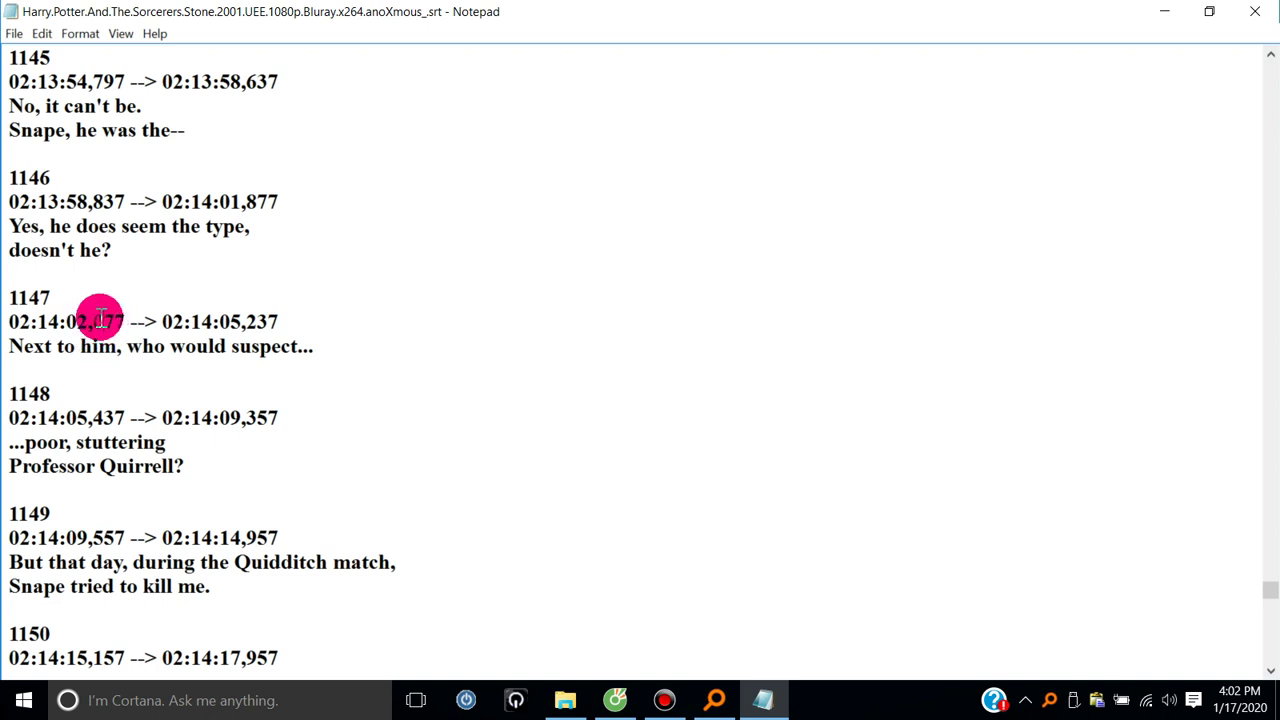
left_click_drag(97, 321, 128, 322)
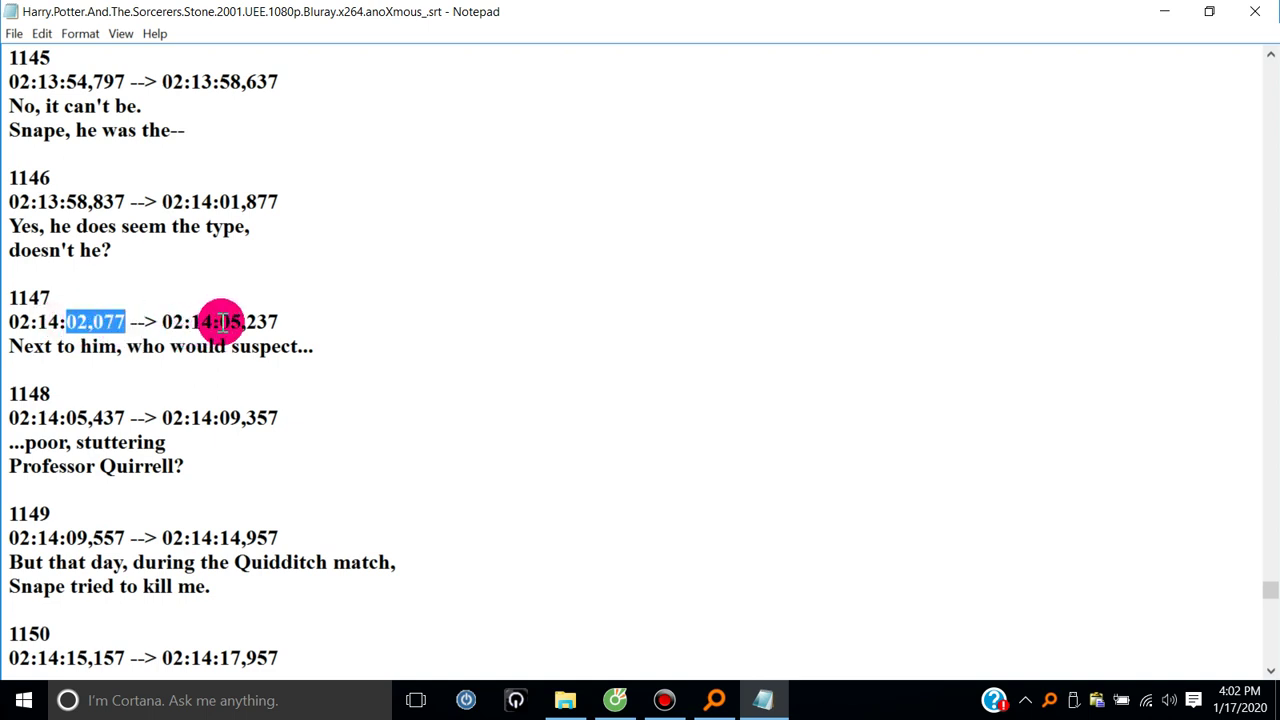
left_click_drag(220, 320, 275, 321)
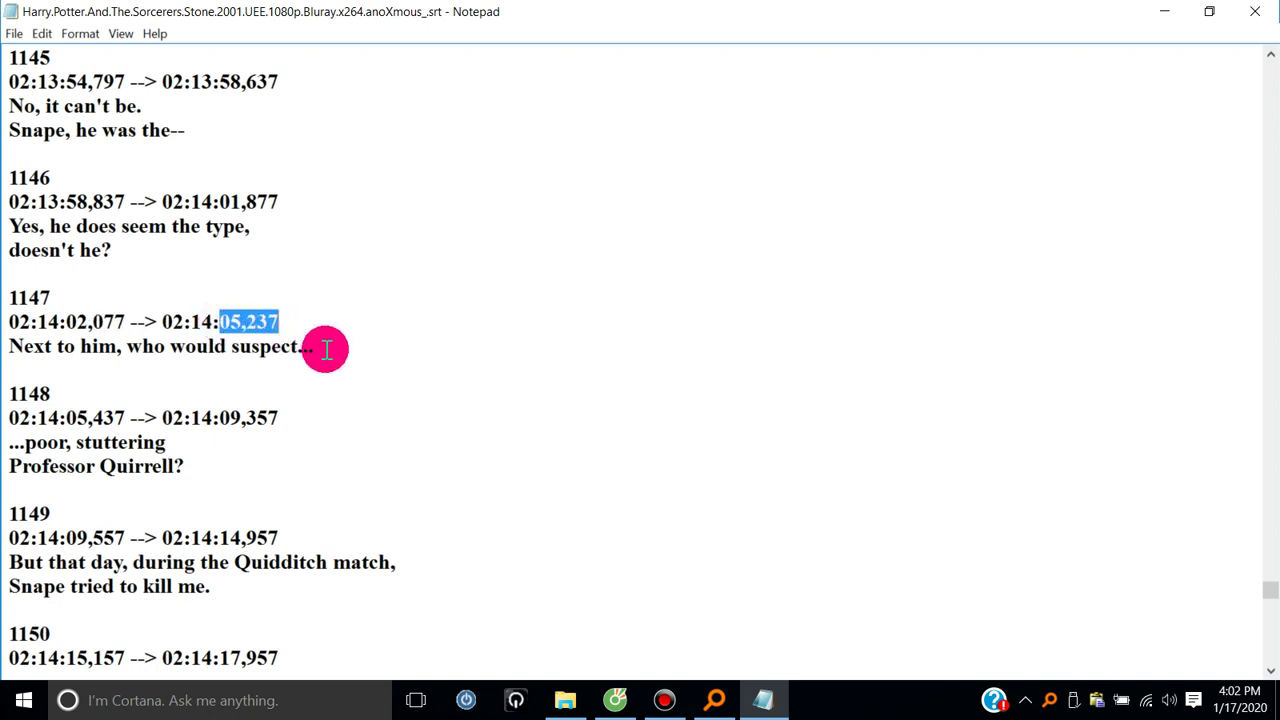
left_click_drag(326, 349, 5, 349)
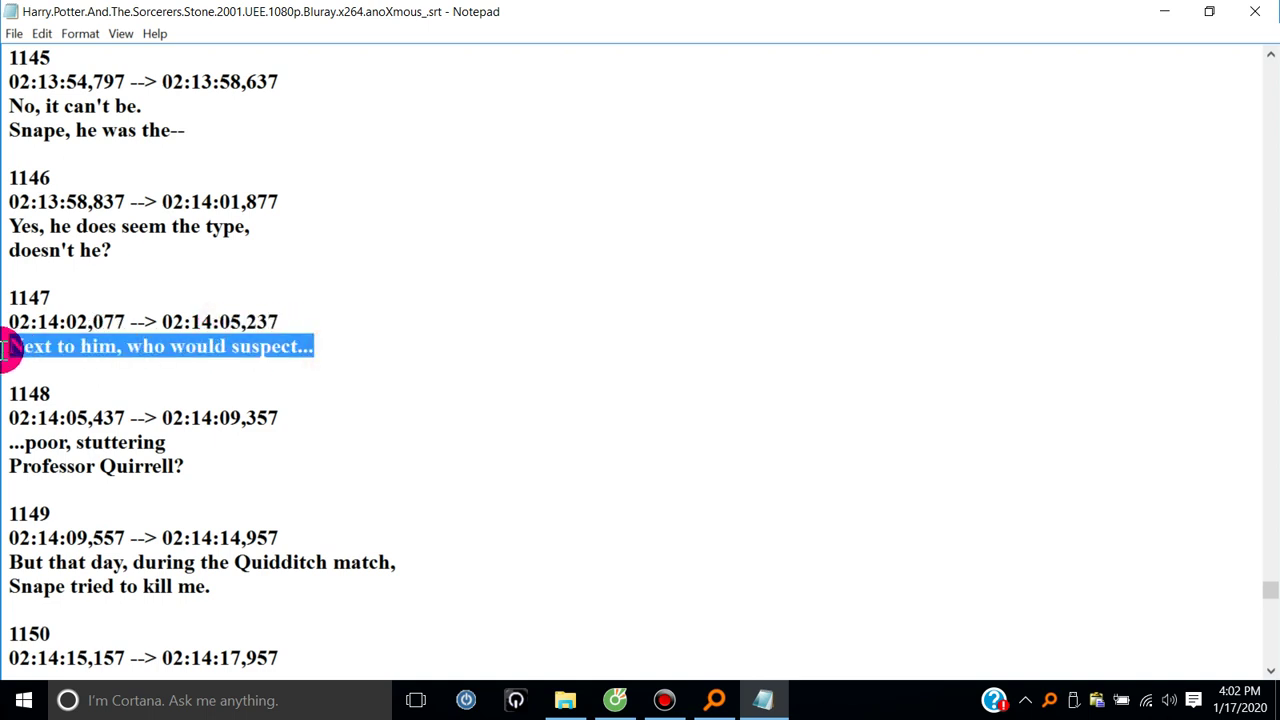
left_click(286, 357)
left_click_drag(327, 346, 8, 346)
- Switch to the Cốc Cốc browser and return to the YouTube subtitle editor with its file upload dialog
left_click(626, 700)
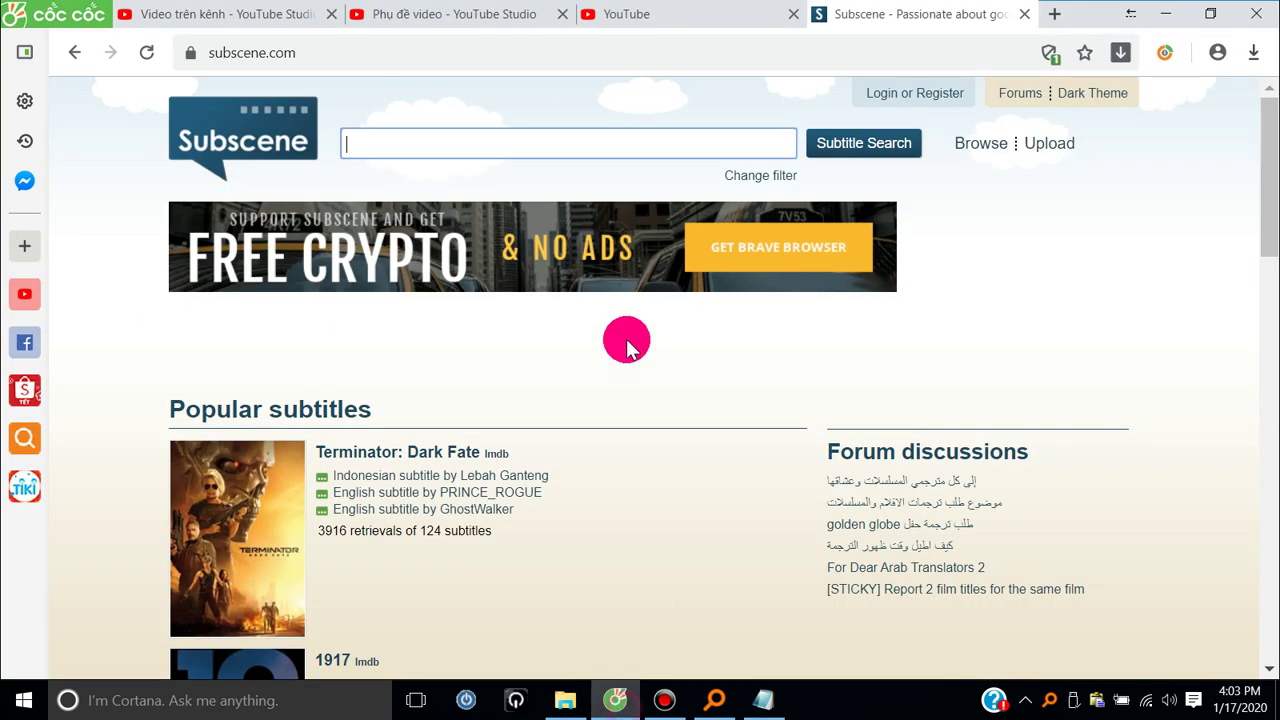
left_click(688, 18)
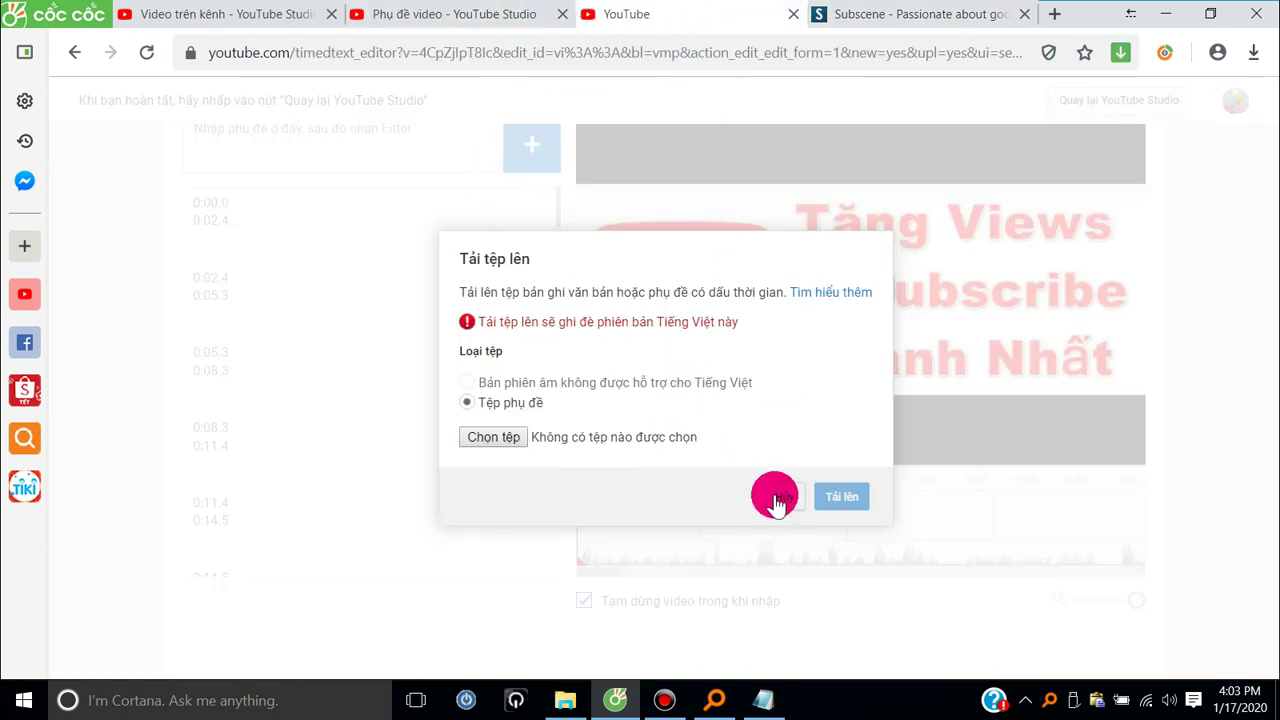
- Cancel the subtitle file upload dialog without choosing a file
left_click(524, 440)
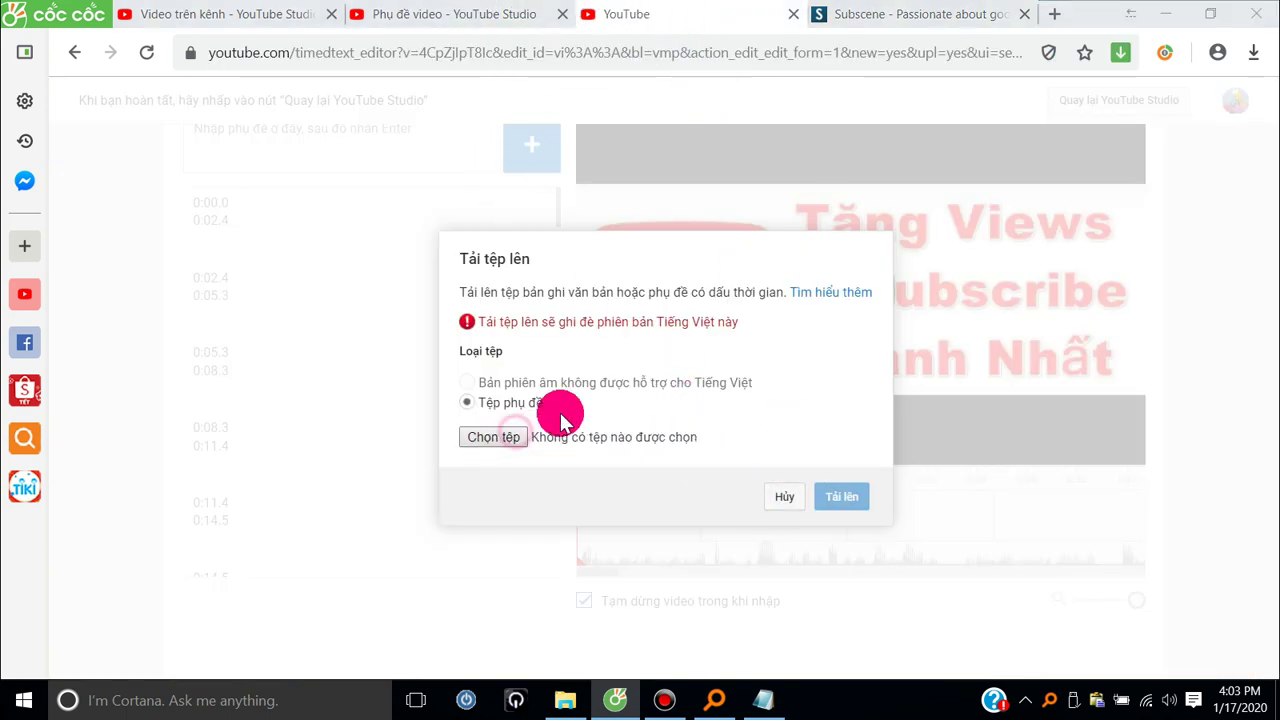
left_click(1203, 647)
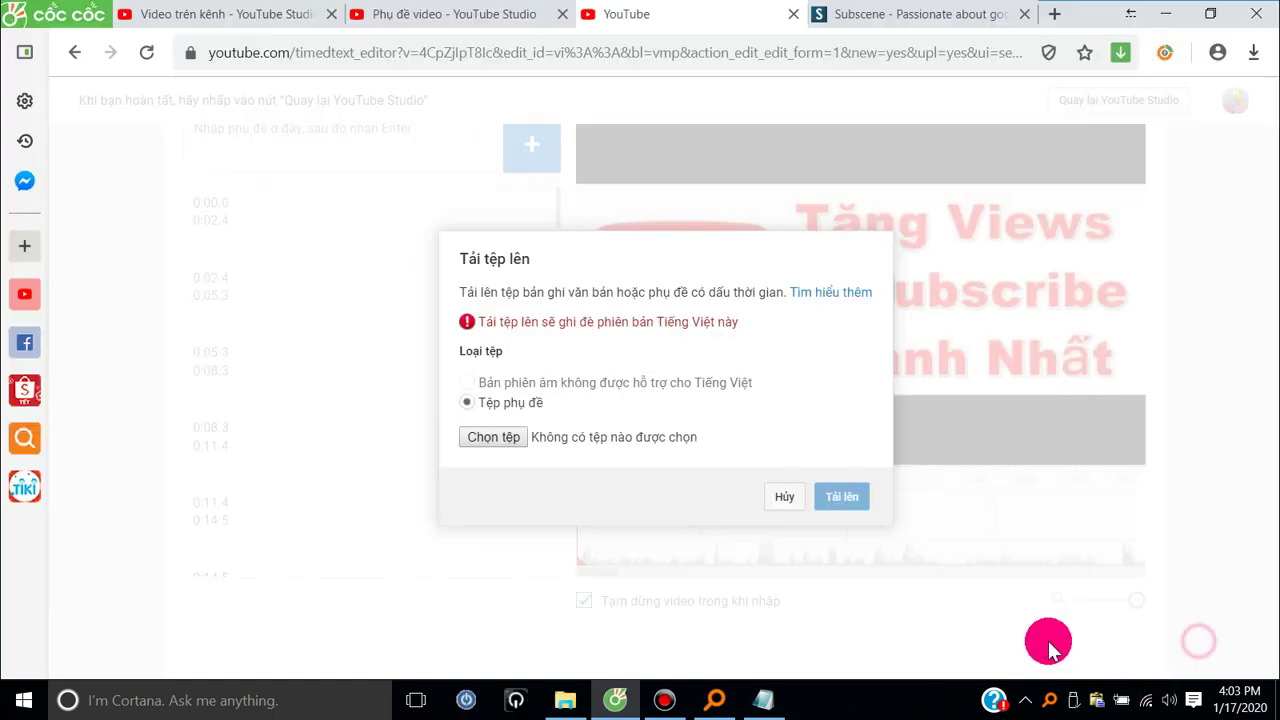
left_click(778, 493)
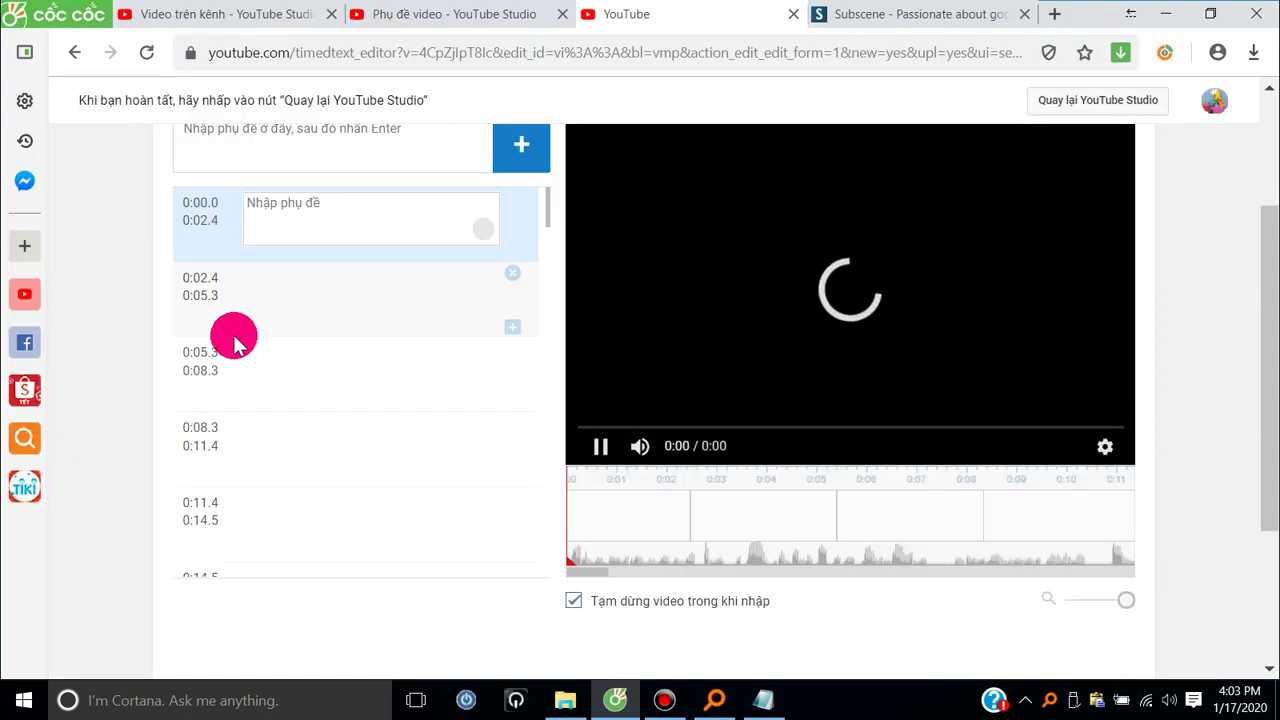
- Examine the automatically timed subtitle segments, opening the empty text fields of the segments starting at 0:00.0 and 0:48.4
left_click(333, 213)
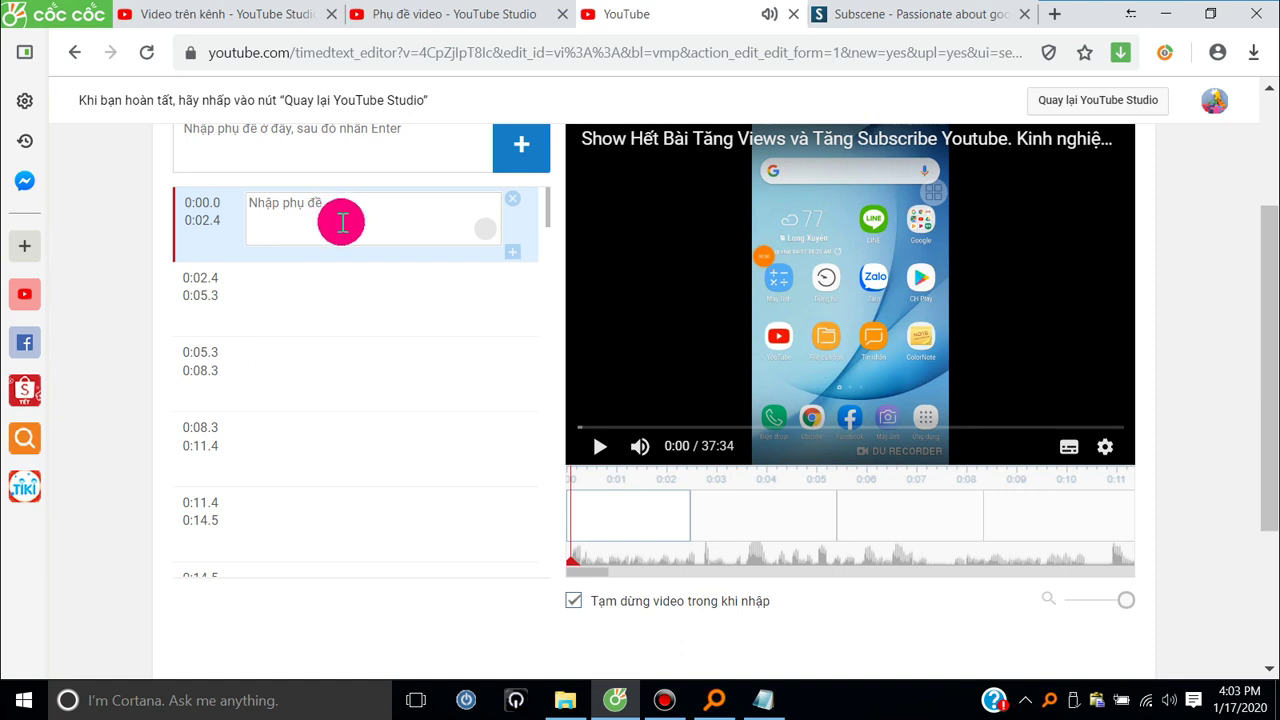
left_click(515, 252)
left_click(361, 223)
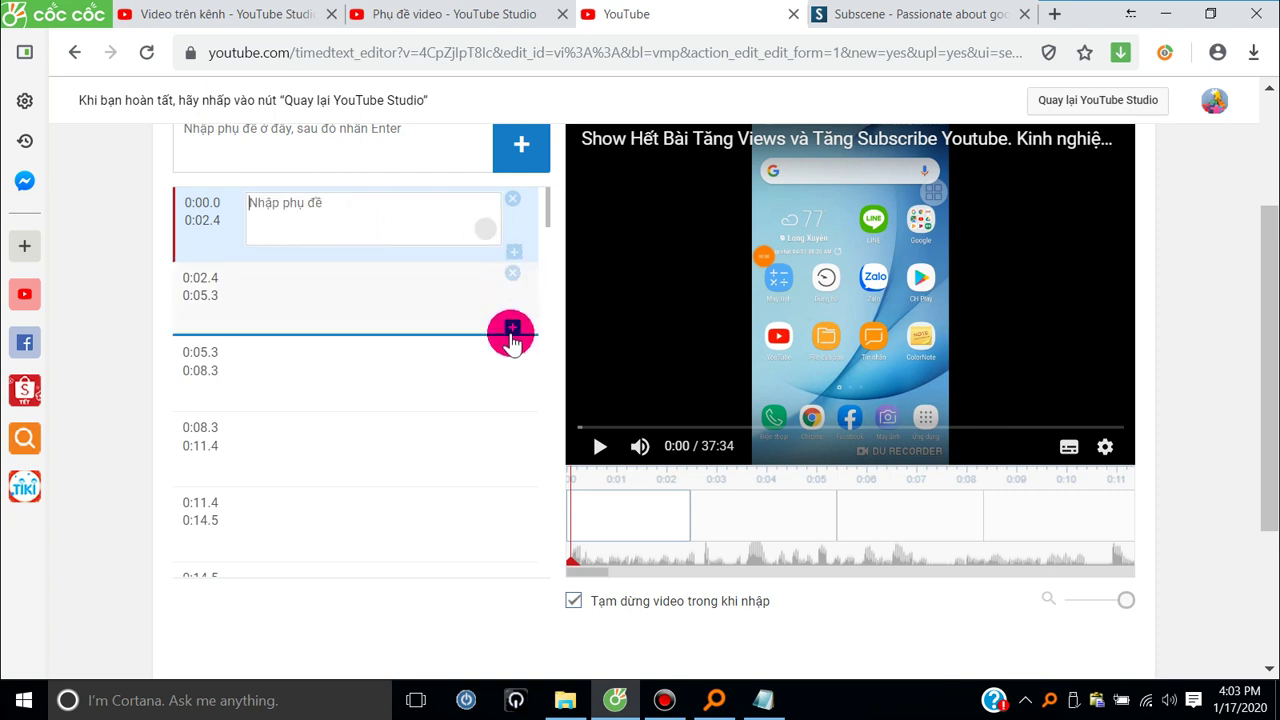
scroll(509, 334, "down", 5)
scroll(509, 334, "down", 7)
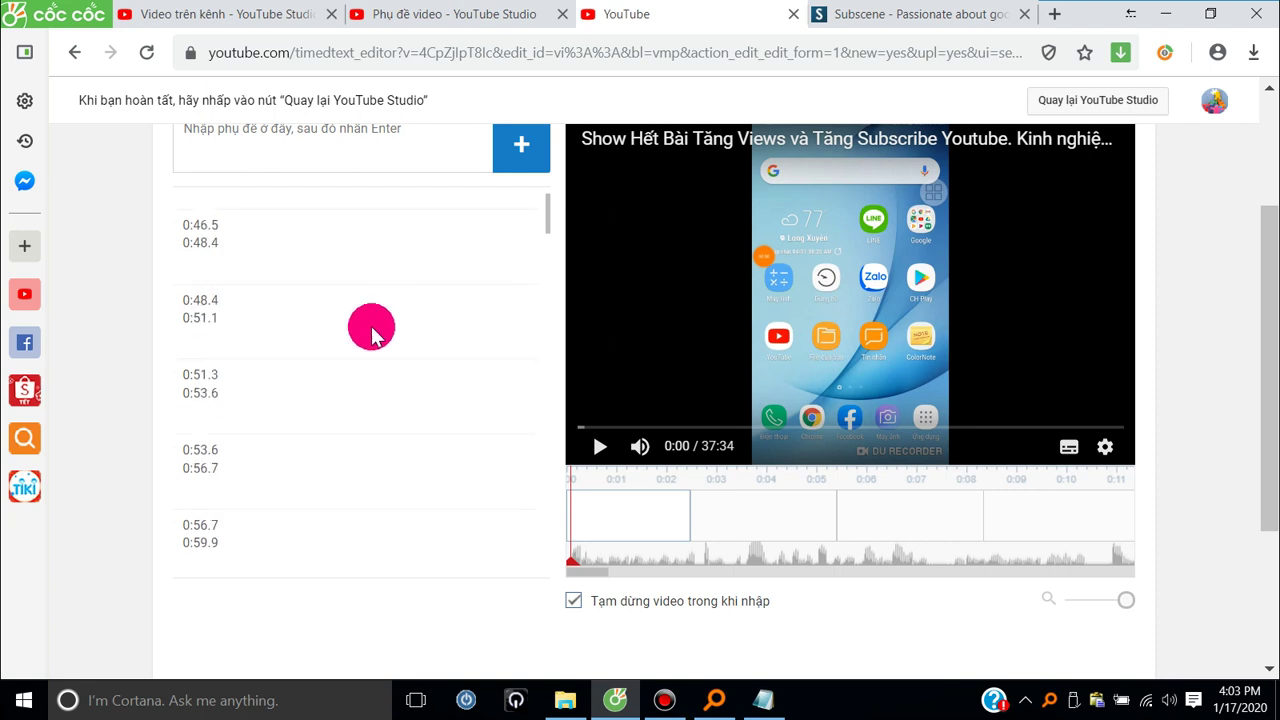
left_click(303, 315)
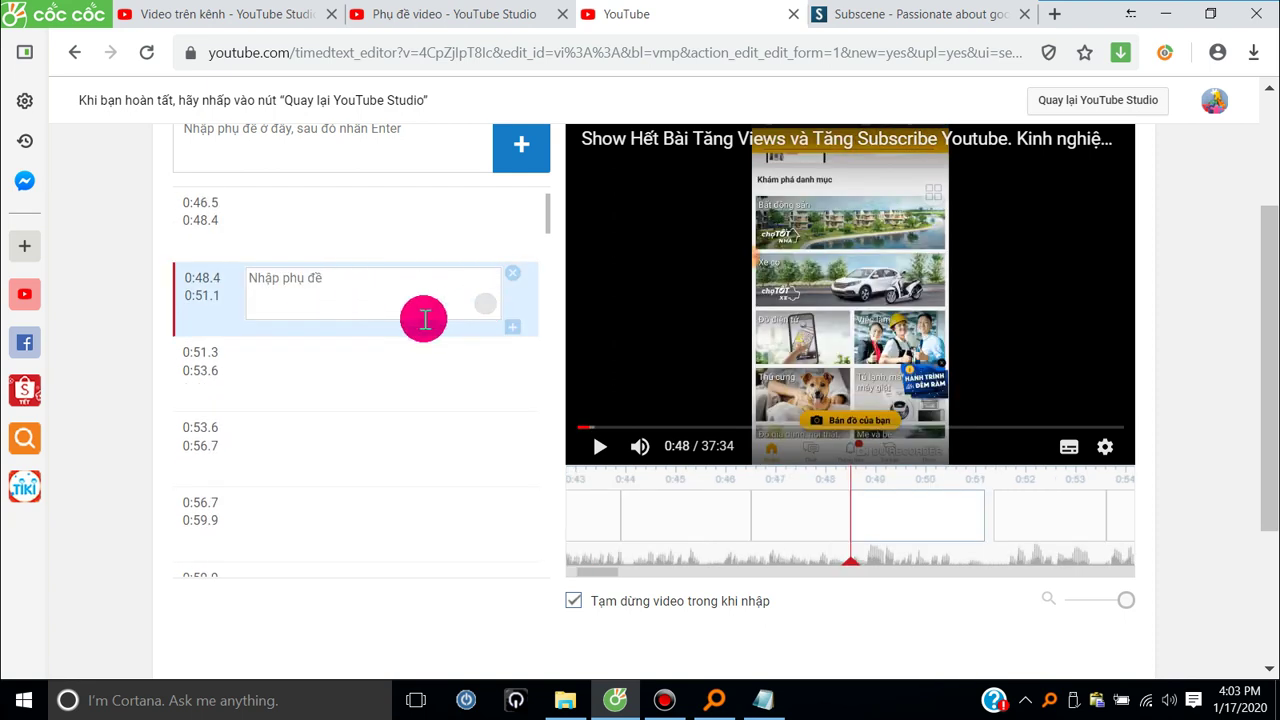
scroll(438, 333, "down", 1)
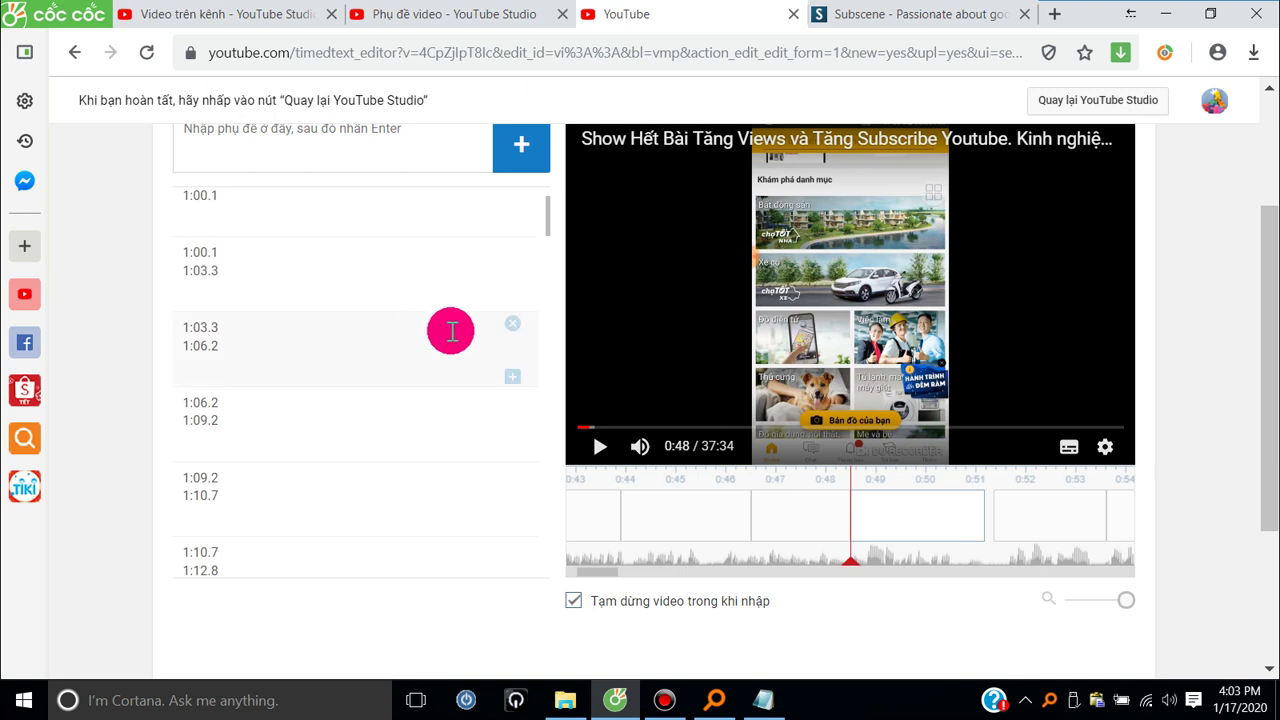
left_click(449, 343)
scroll(449, 344, "up", 8)
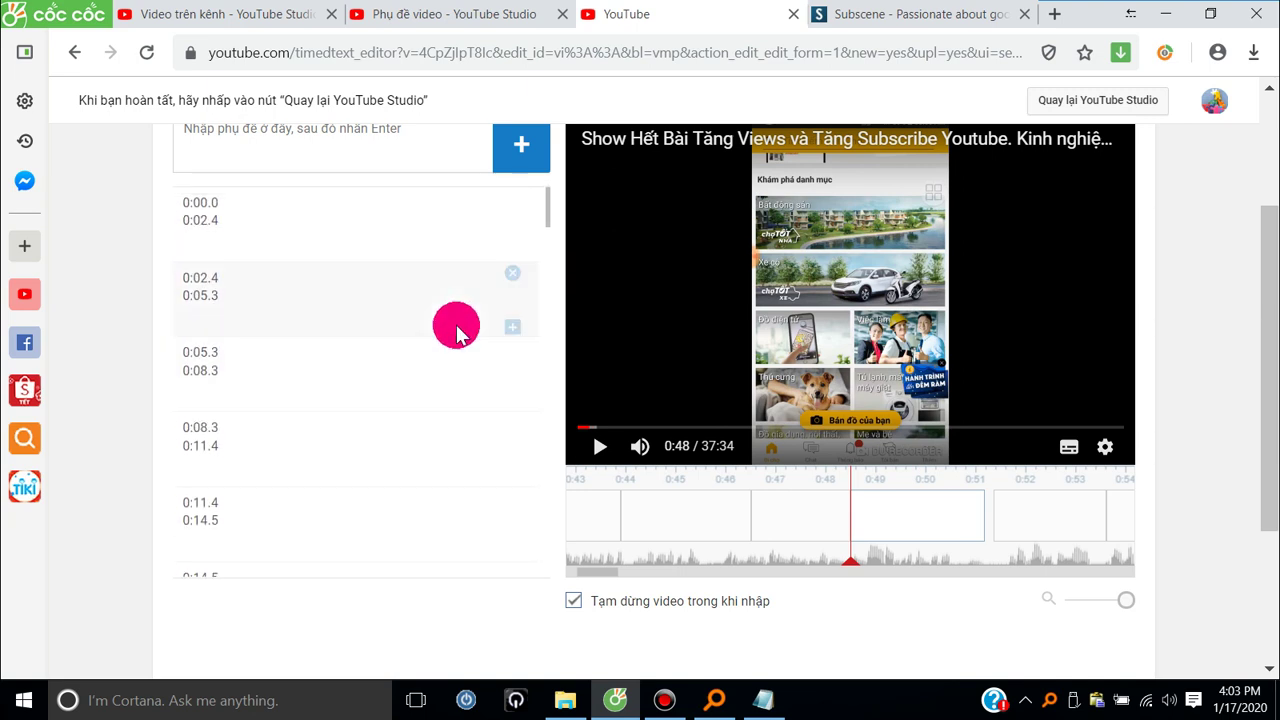
scroll(446, 240, "up", 2)
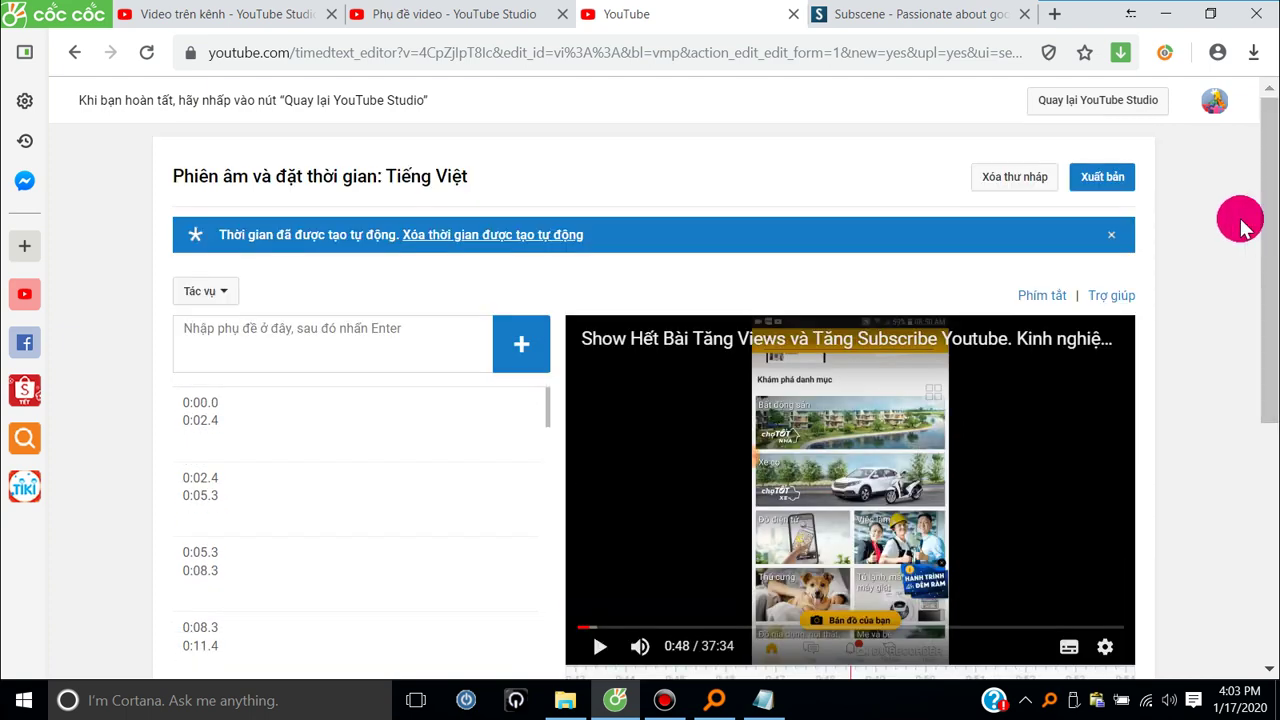
- Look over the new-subtitle entry box, leave the subtitle editor for YouTube Studio, and go back to the video's subtitles page
left_click(322, 368)
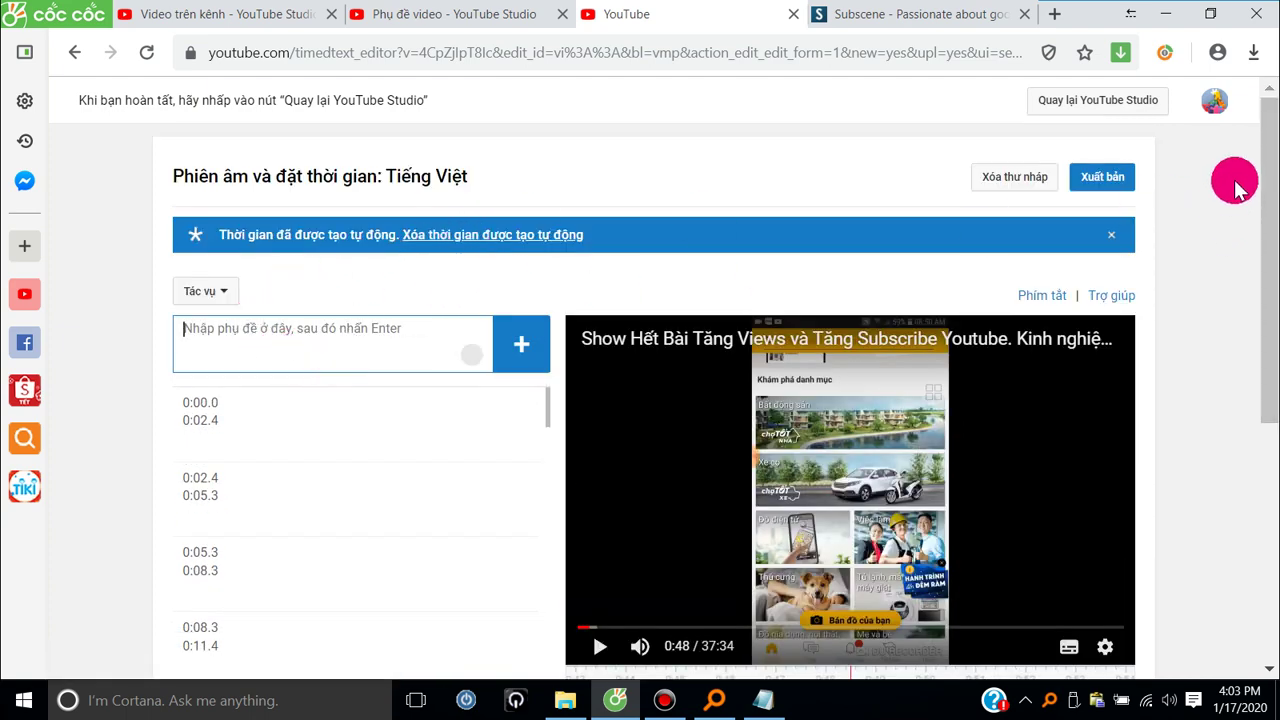
left_click_drag(1266, 168, 1268, 118)
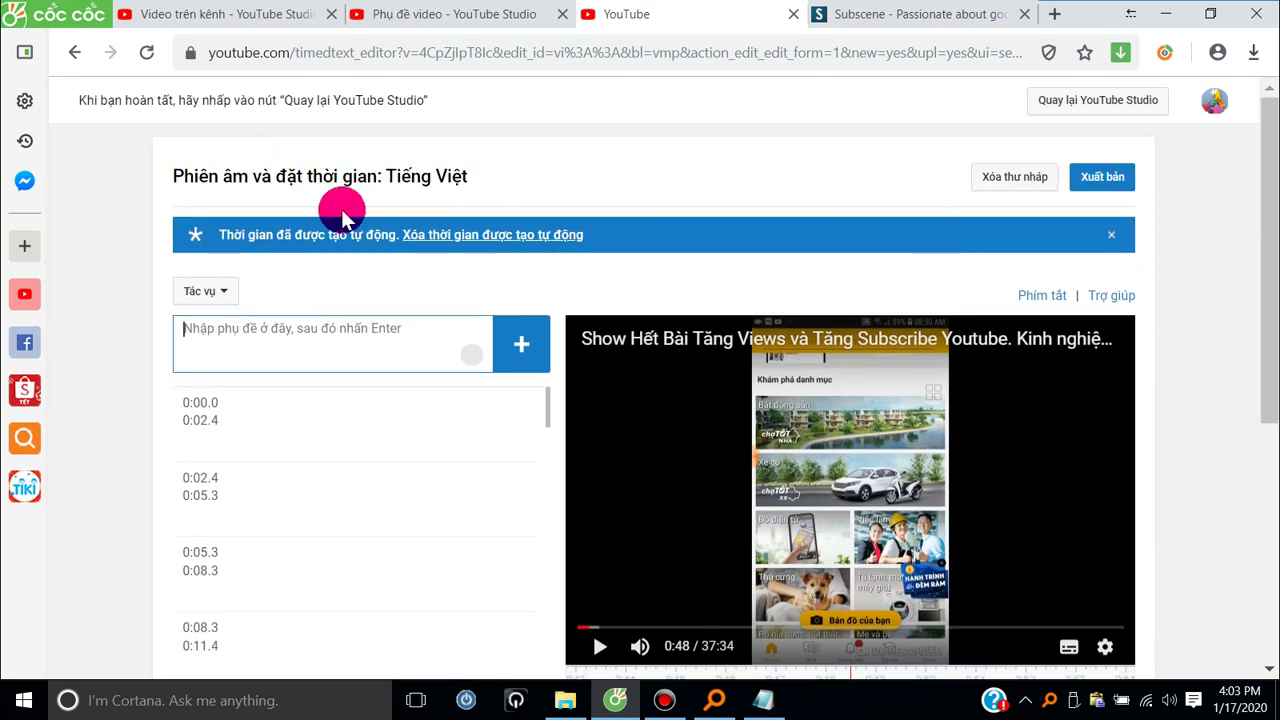
scroll(225, 255, "down", 5)
scroll(222, 258, "up", 5)
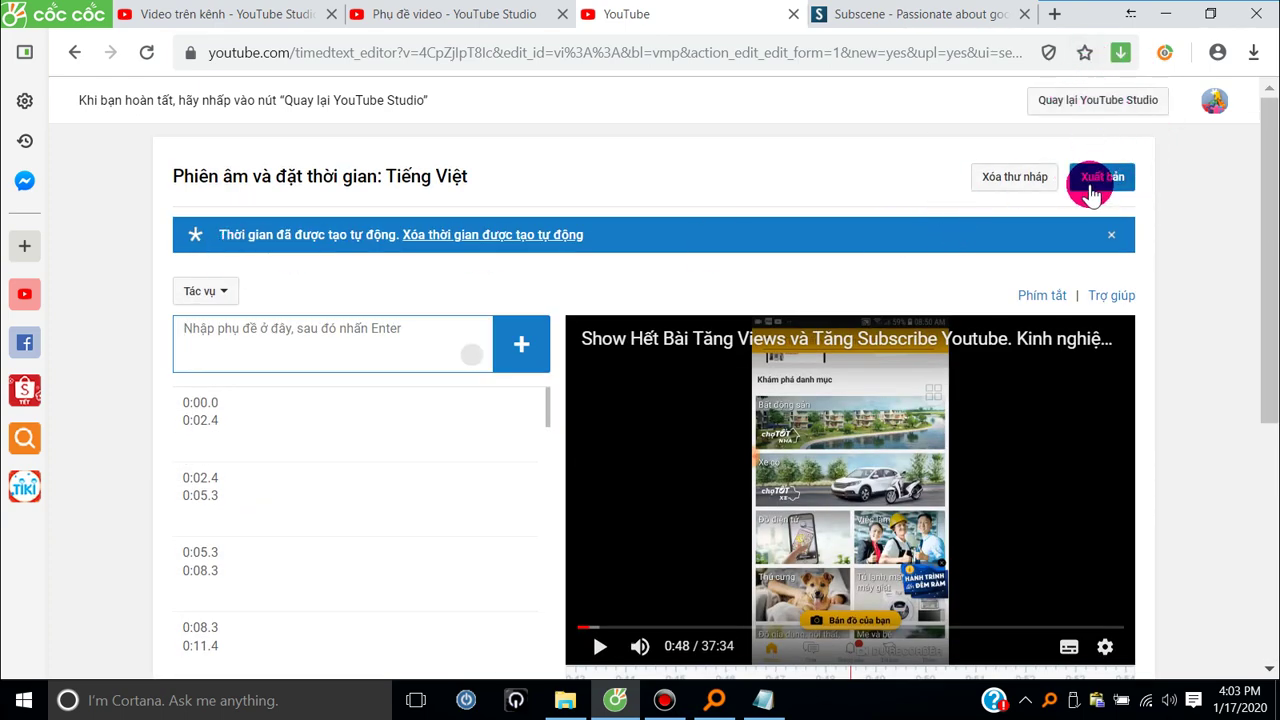
left_click(1082, 108)
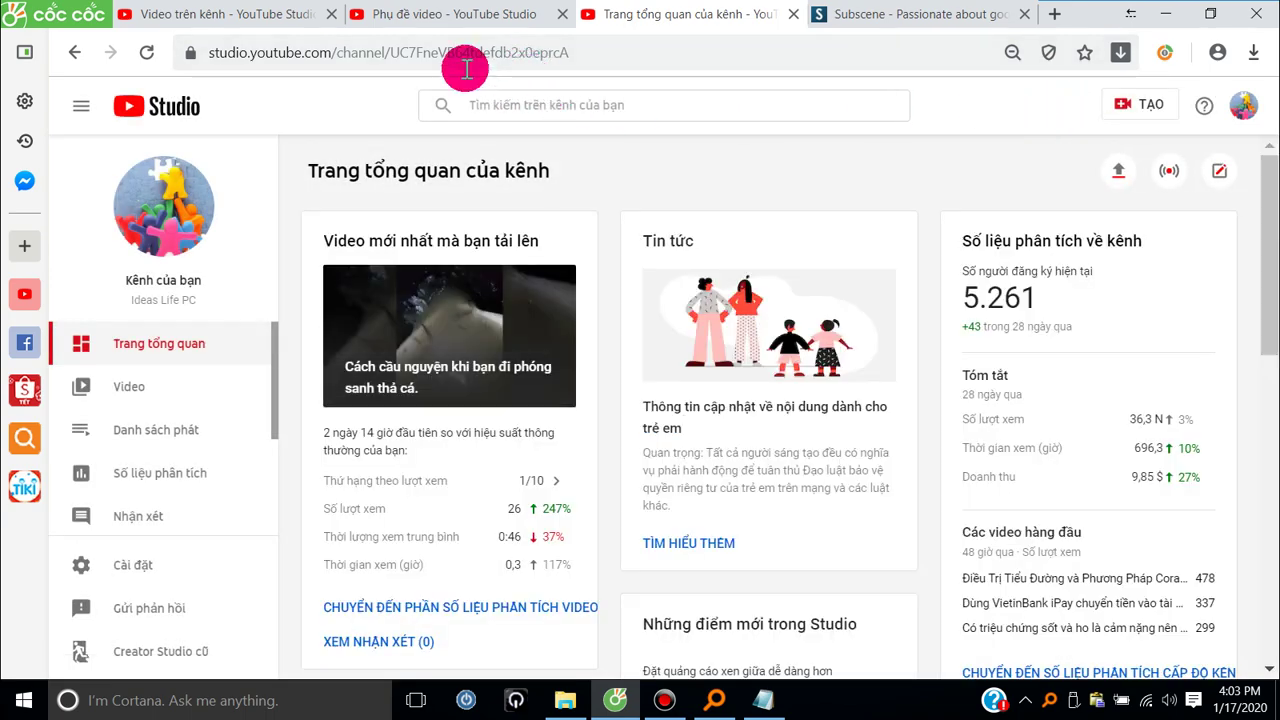
left_click(511, 14)
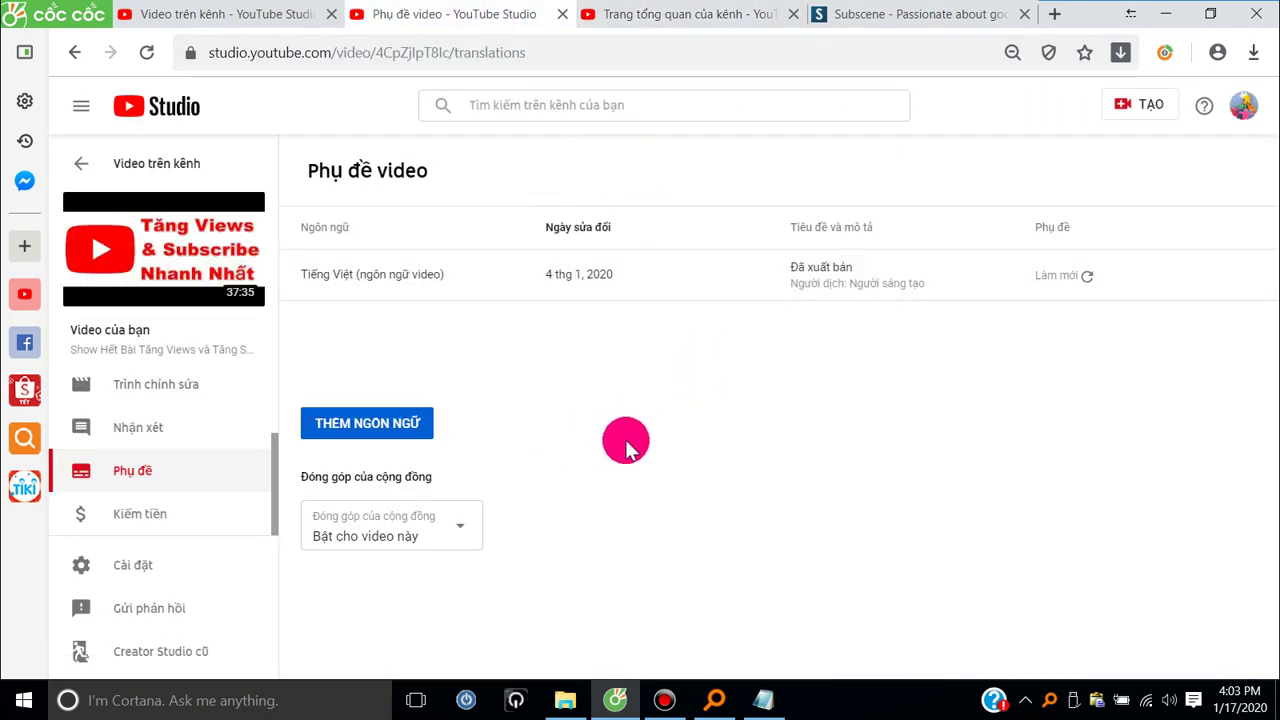
- Browse the languages available for adding subtitles and close the list without picking one
left_click(372, 424)
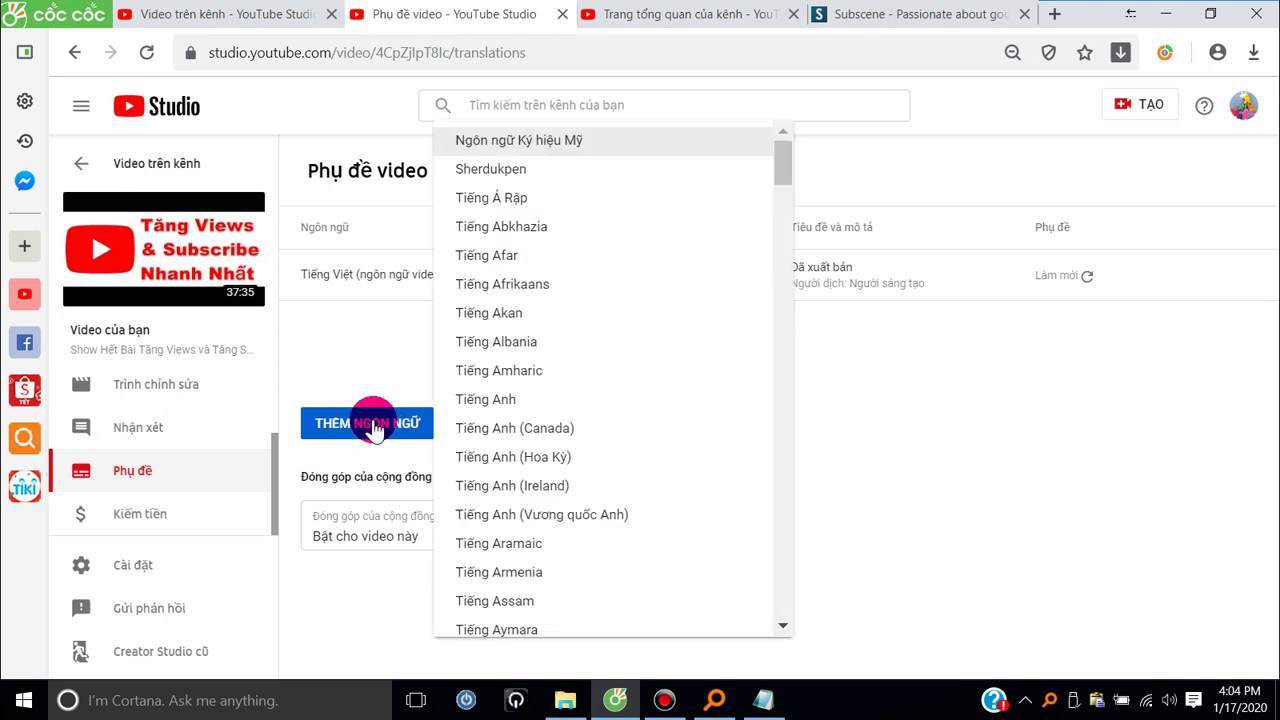
left_click_drag(780, 163, 781, 244)
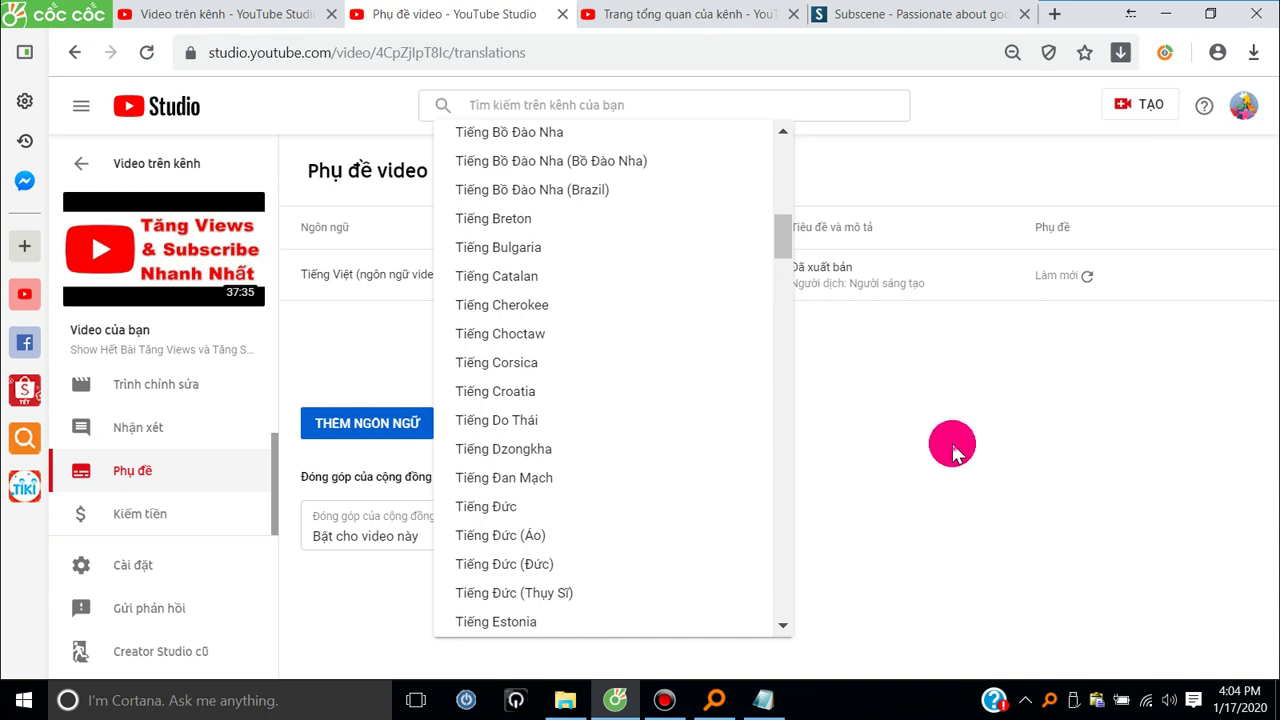
left_click(952, 450)
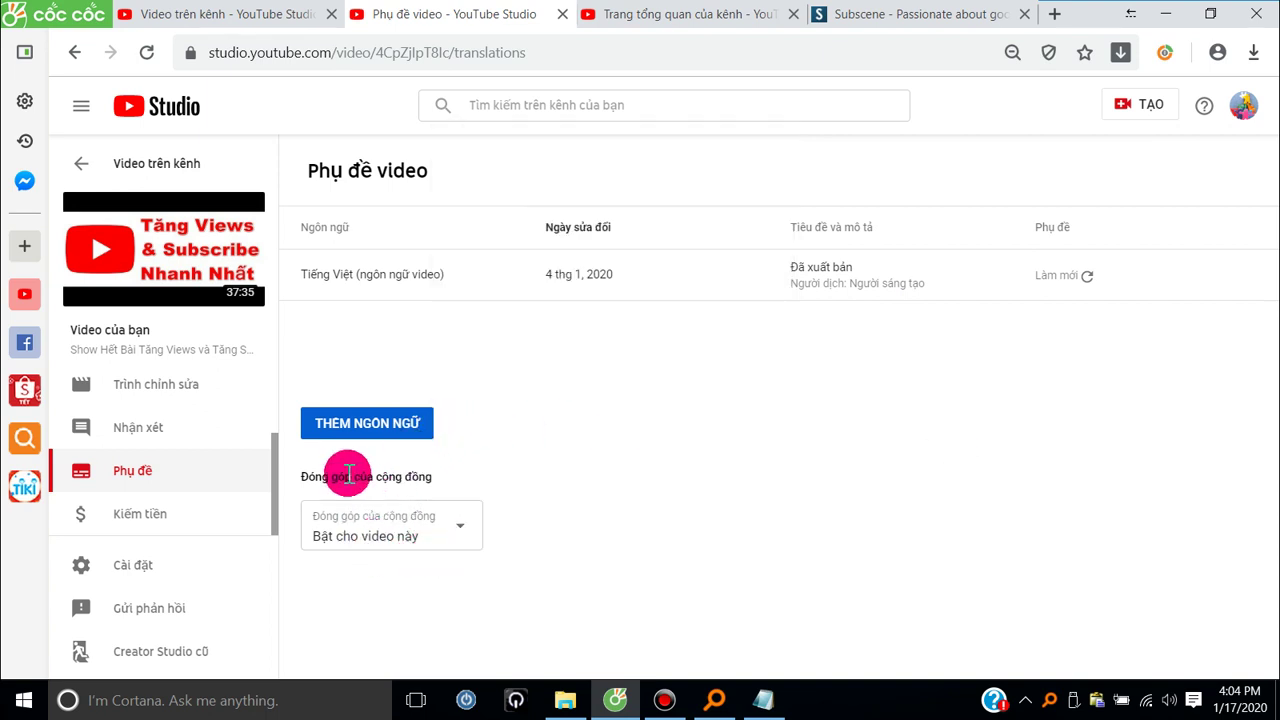
- Check the community contribution options for this video and close them without changing the setting
left_click_drag(449, 480, 362, 476)
left_click(518, 510)
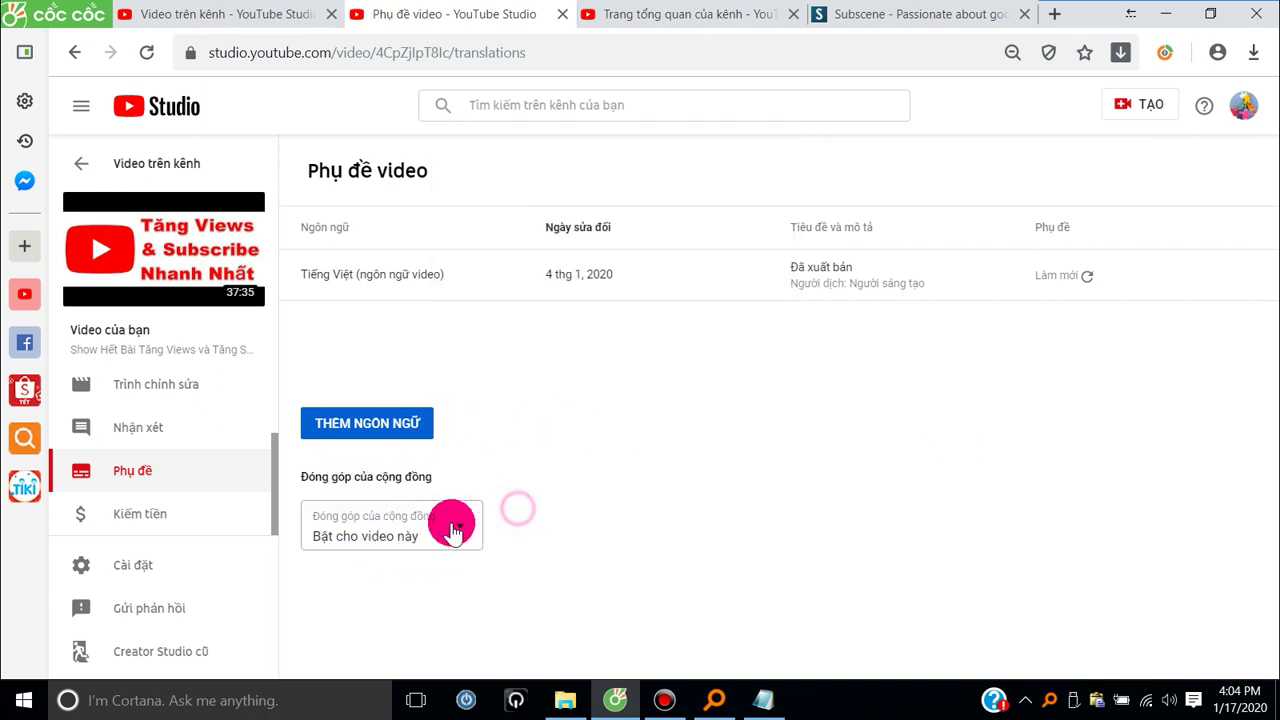
left_click(458, 526)
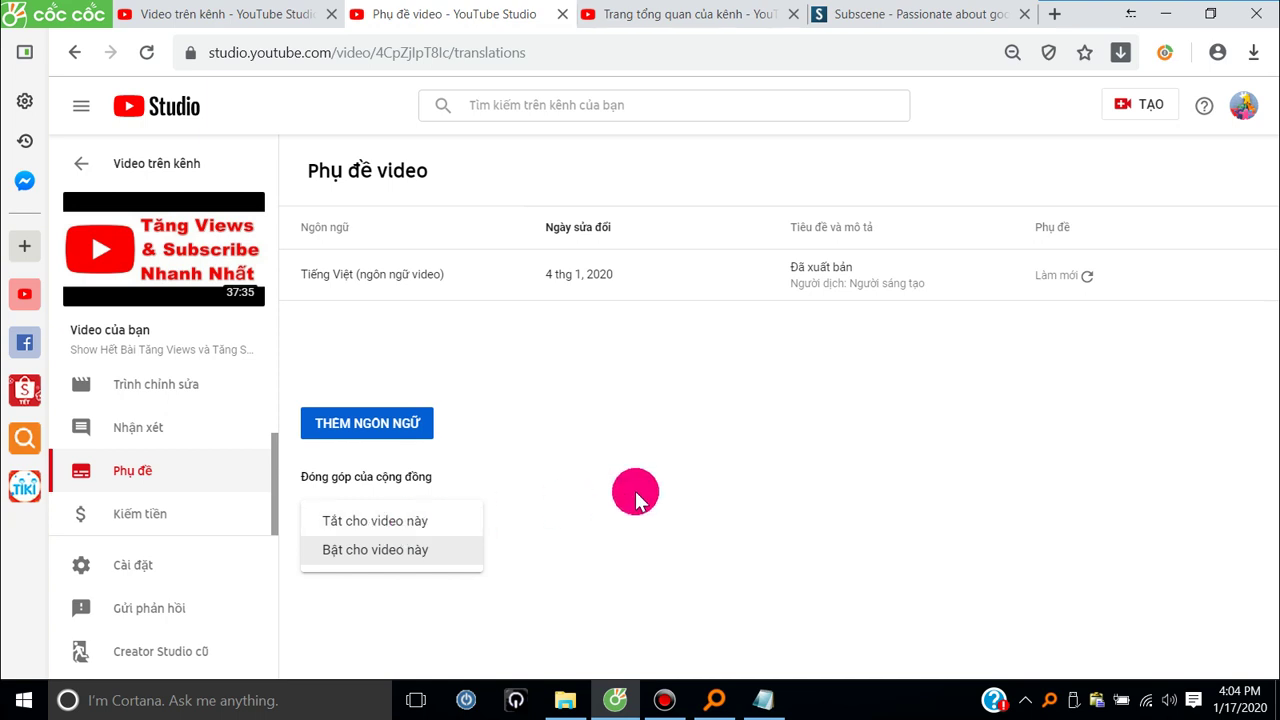
left_click(634, 491)
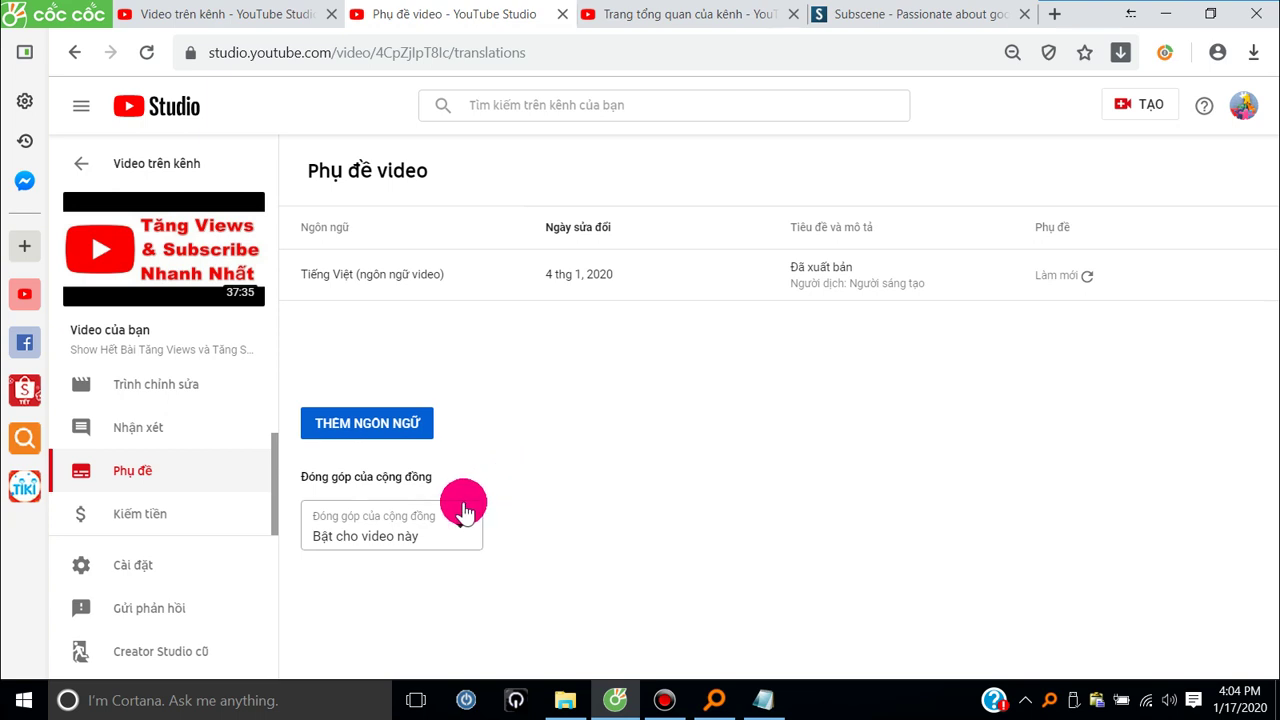
left_click(453, 532)
left_click(614, 472)
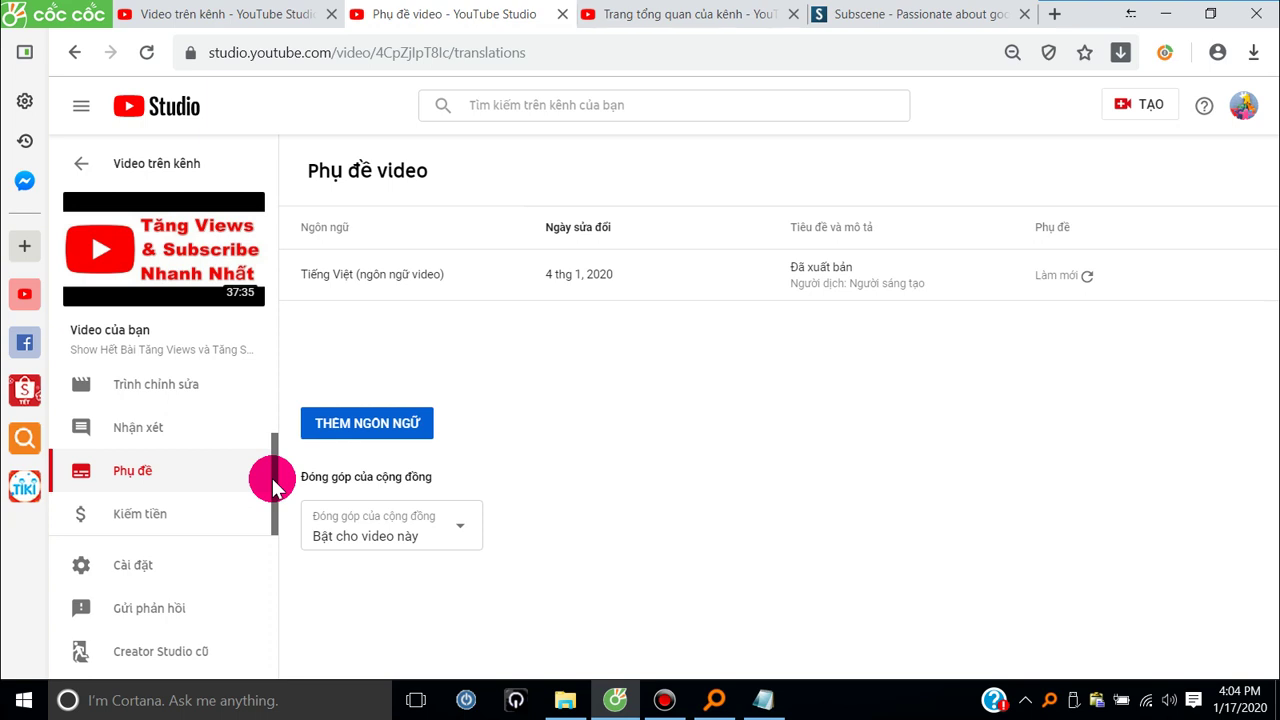
- Open the video's details page and look over its title, description, thumbnail, audience settings and video section list
left_click_drag(275, 480, 286, 386)
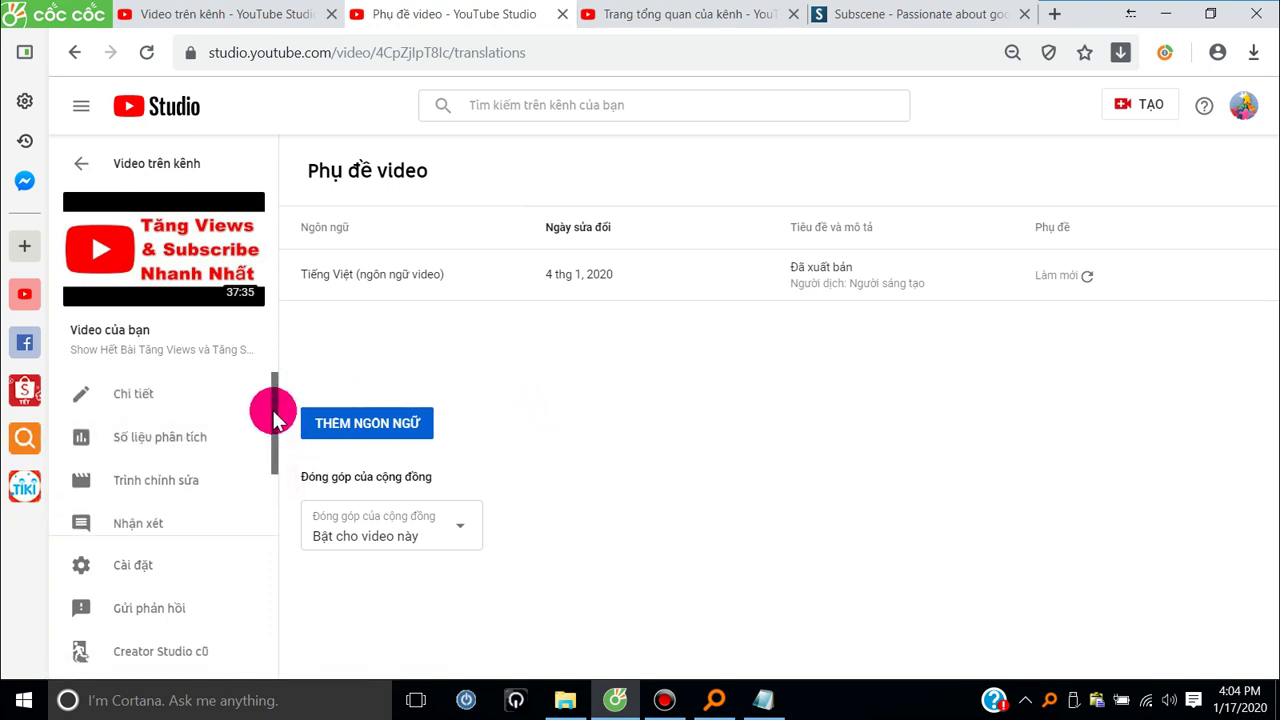
left_click(113, 395)
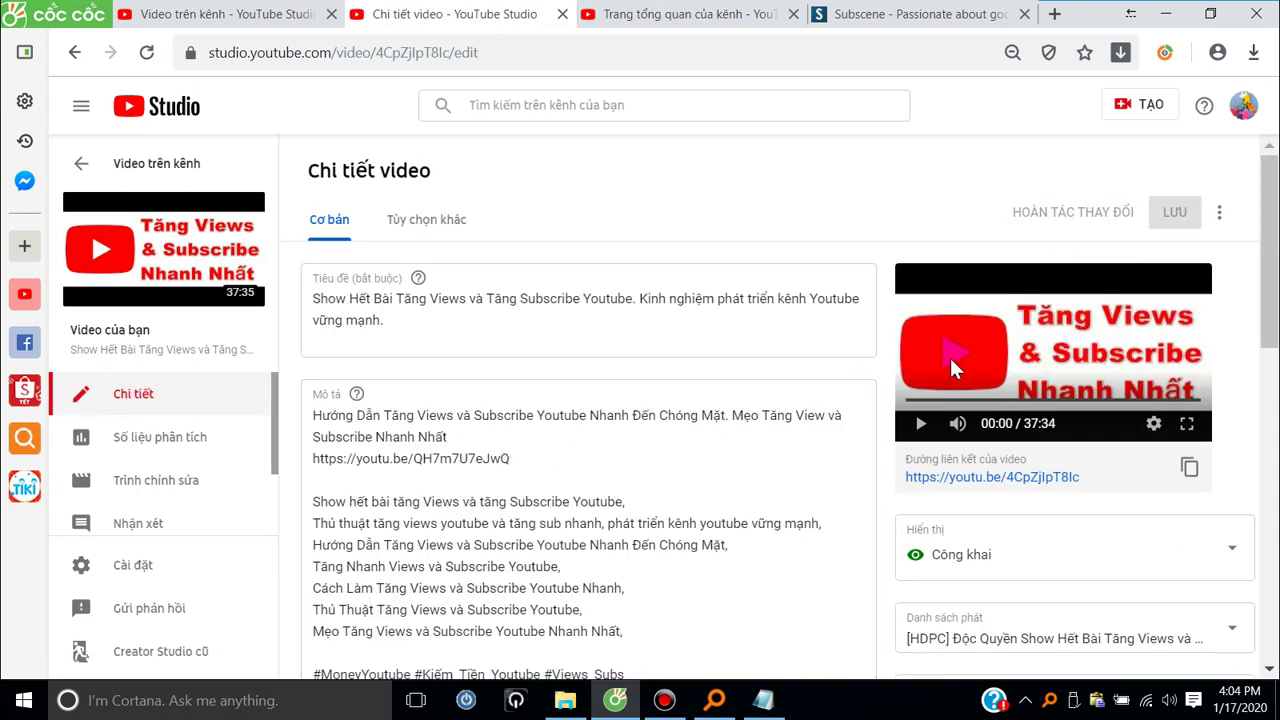
left_click_drag(1270, 240, 1270, 384)
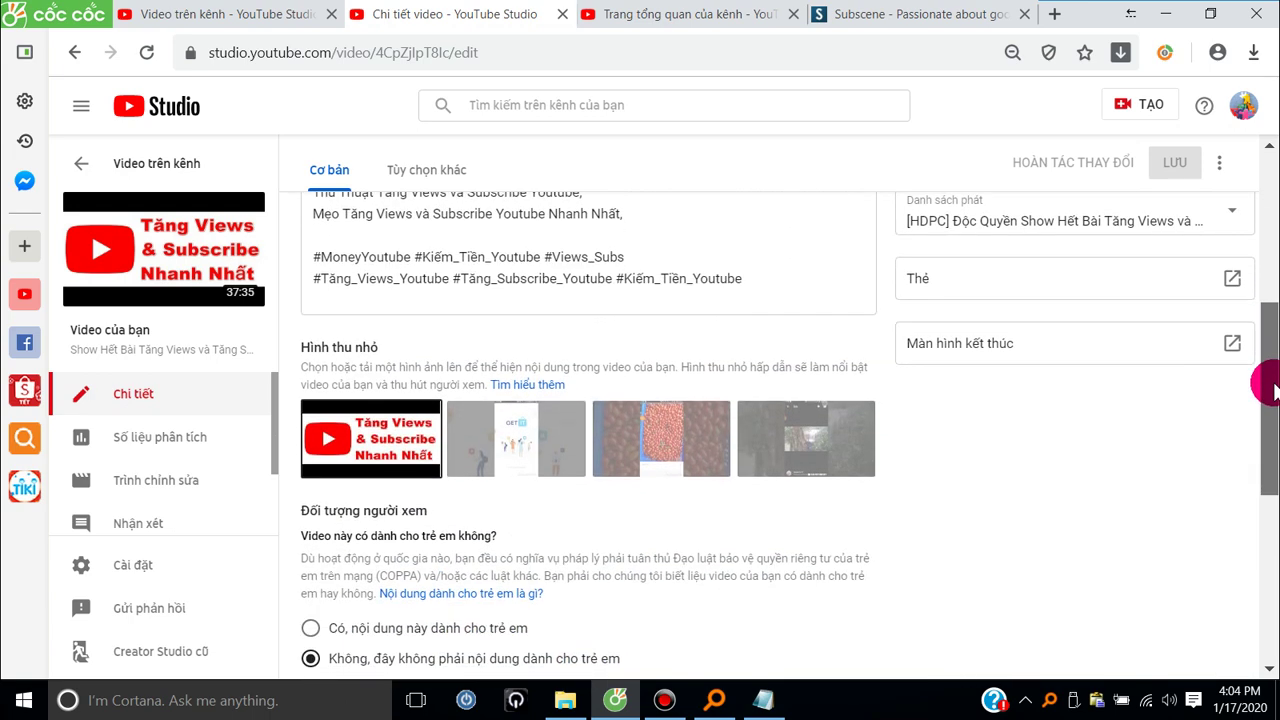
left_click_drag(1270, 388, 1270, 239)
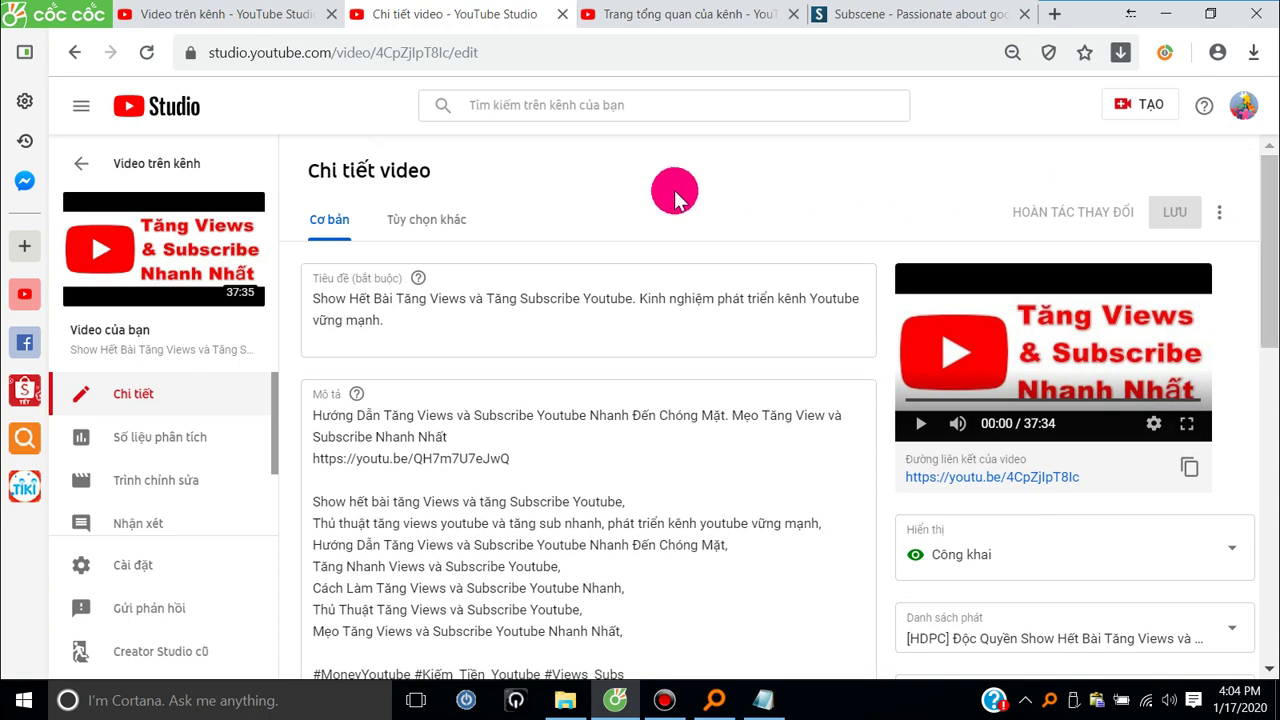
left_click_drag(1270, 245, 1262, 203)
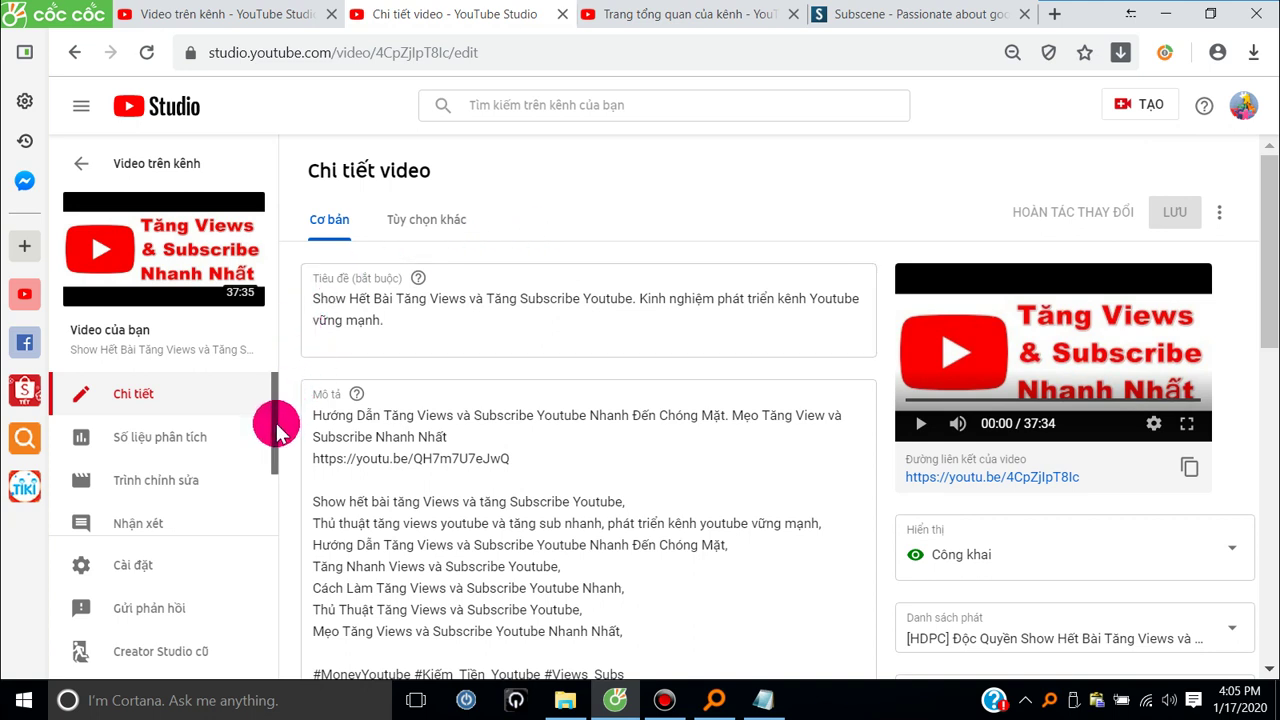
left_click_drag(277, 430, 263, 509)
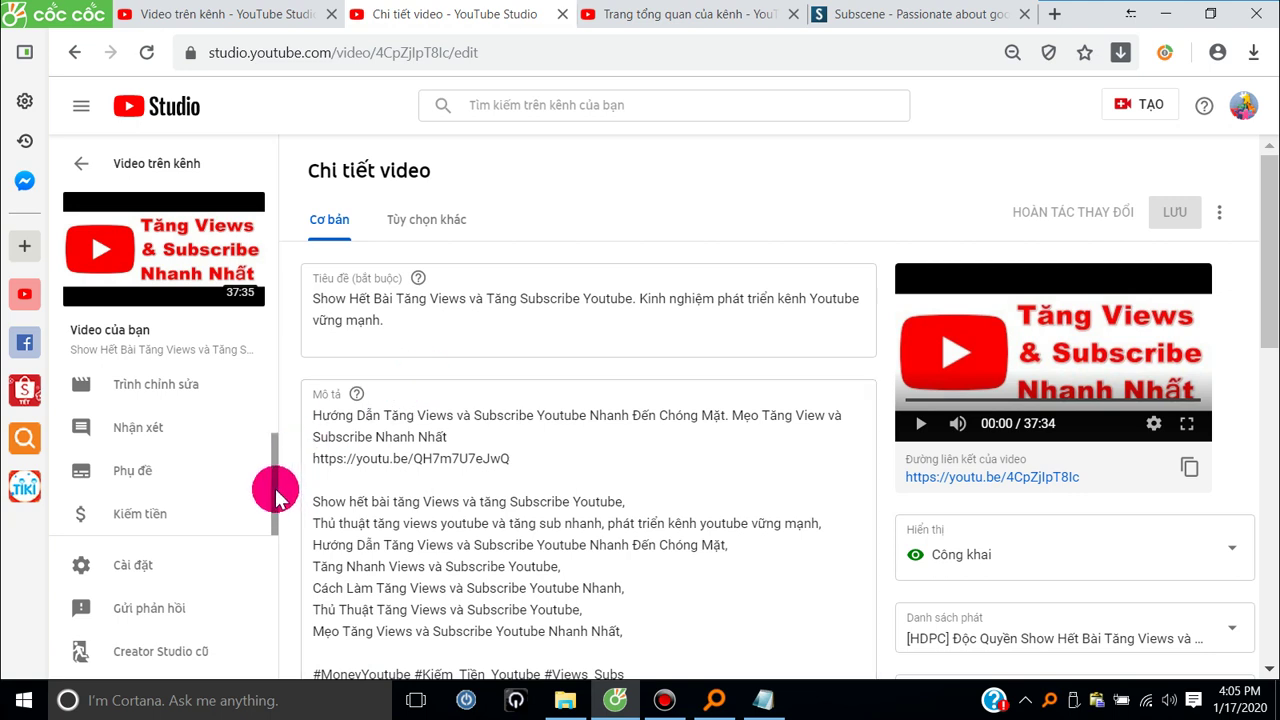
left_click_drag(277, 492, 286, 520)
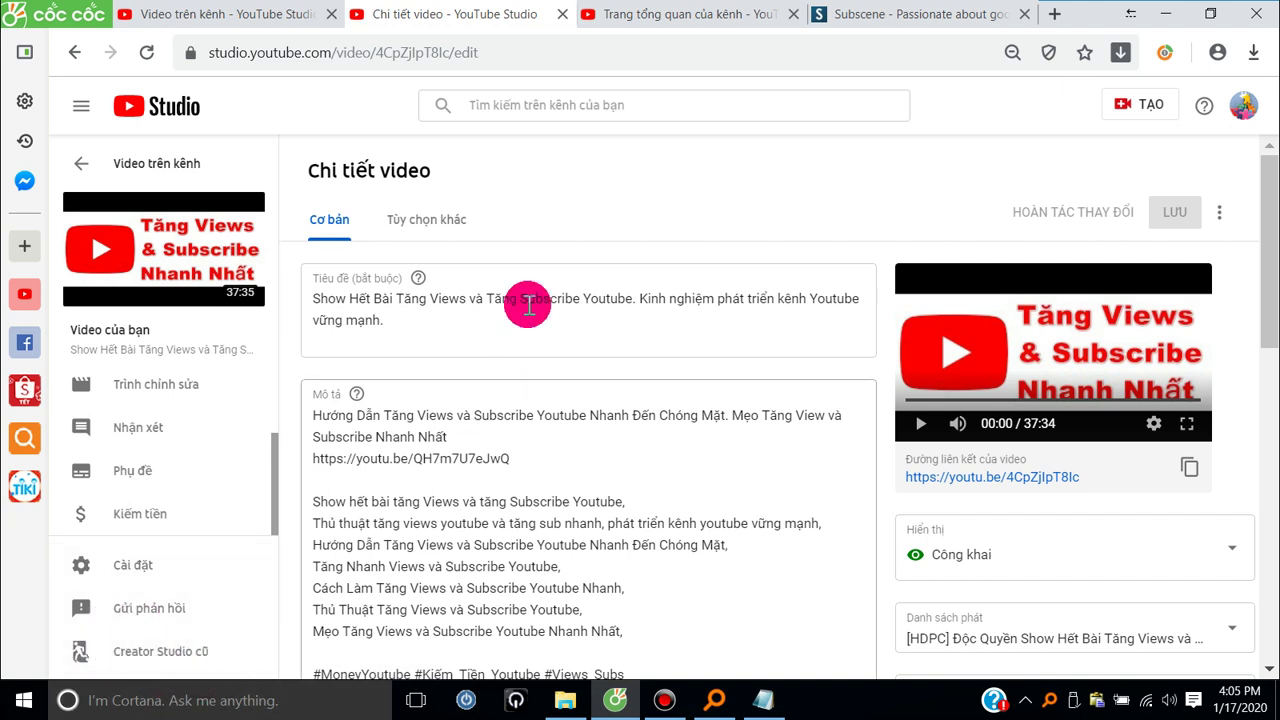
- Review the video's playlist choices, close the list without changes, and look at the video's tags
left_click_drag(1274, 215, 1268, 291)
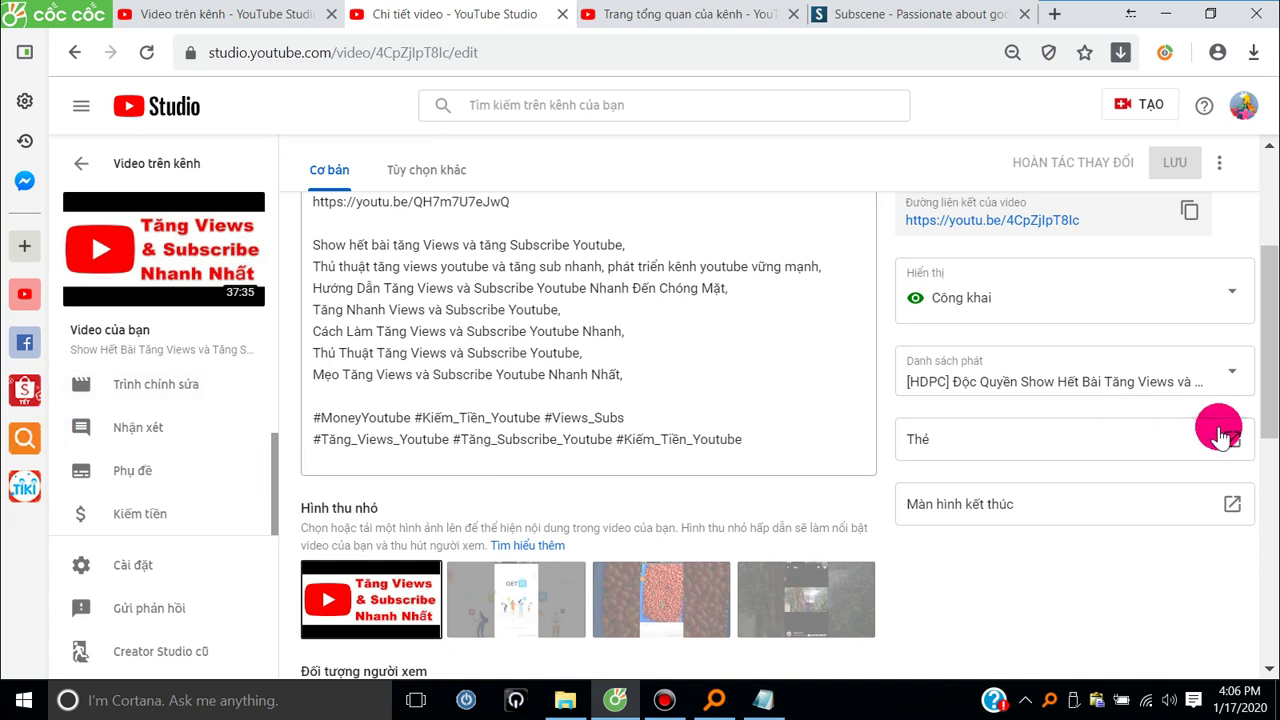
left_click(1236, 378)
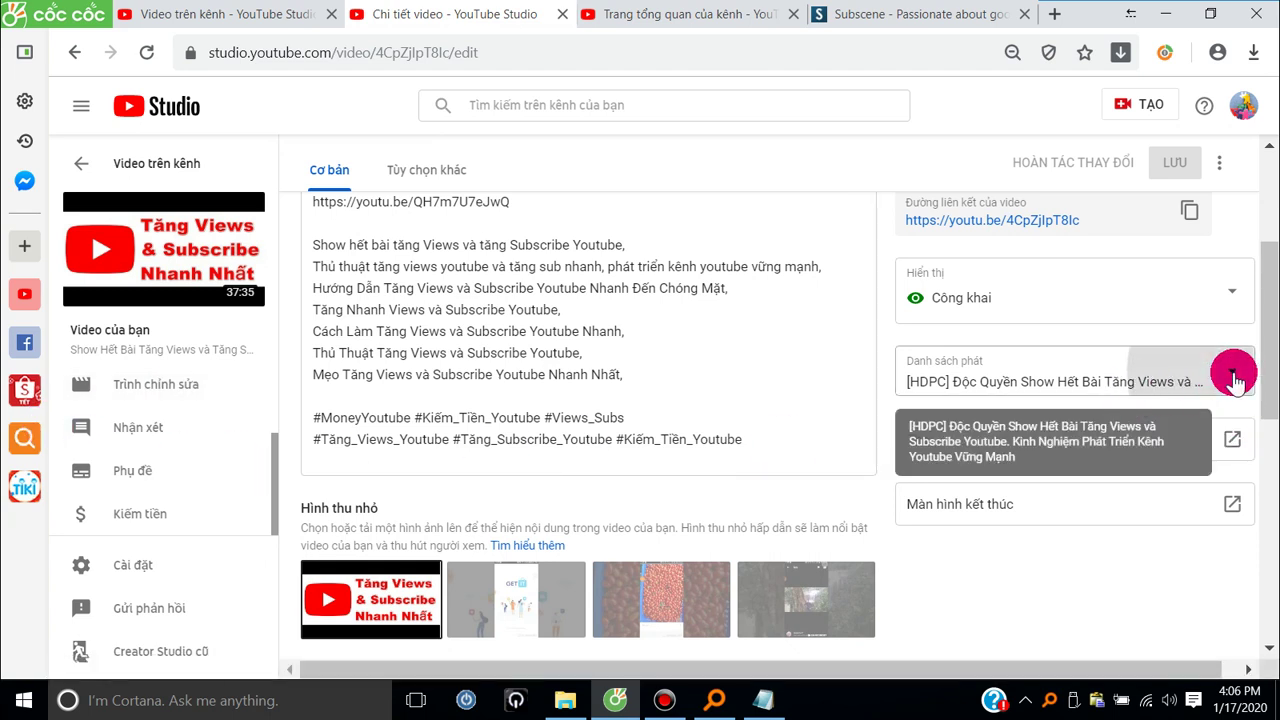
left_click(969, 368)
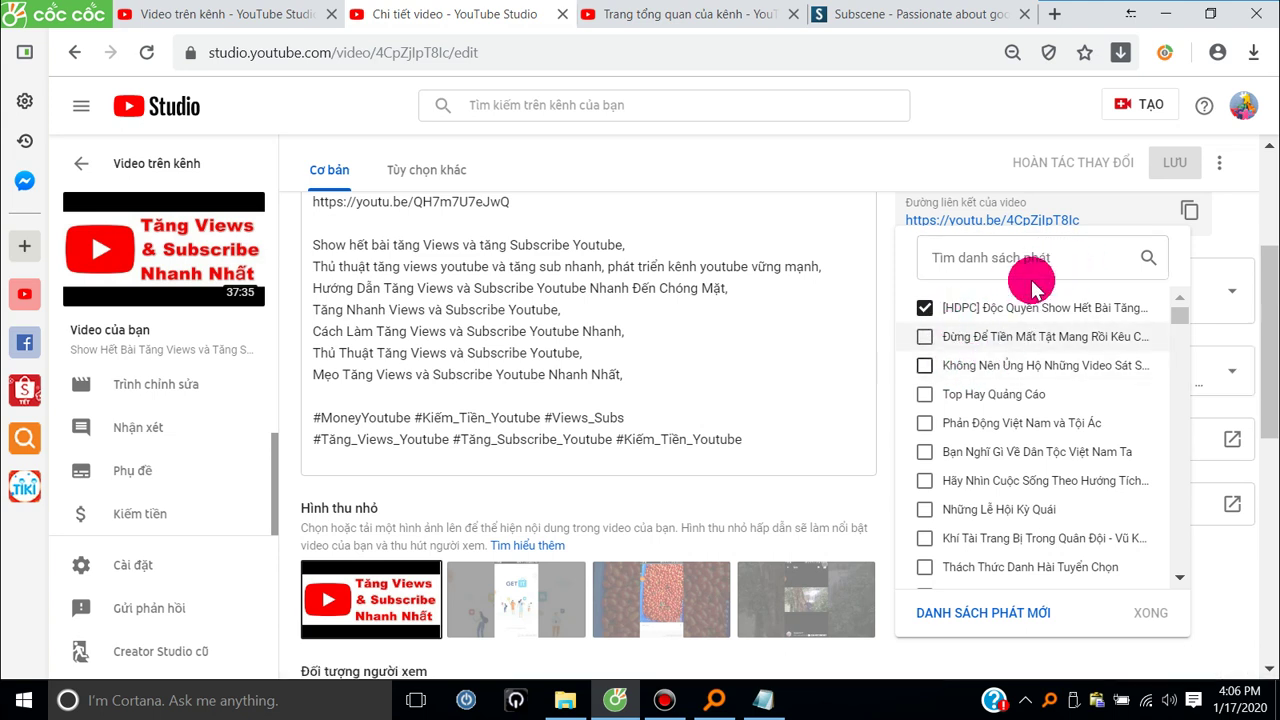
left_click(1028, 258)
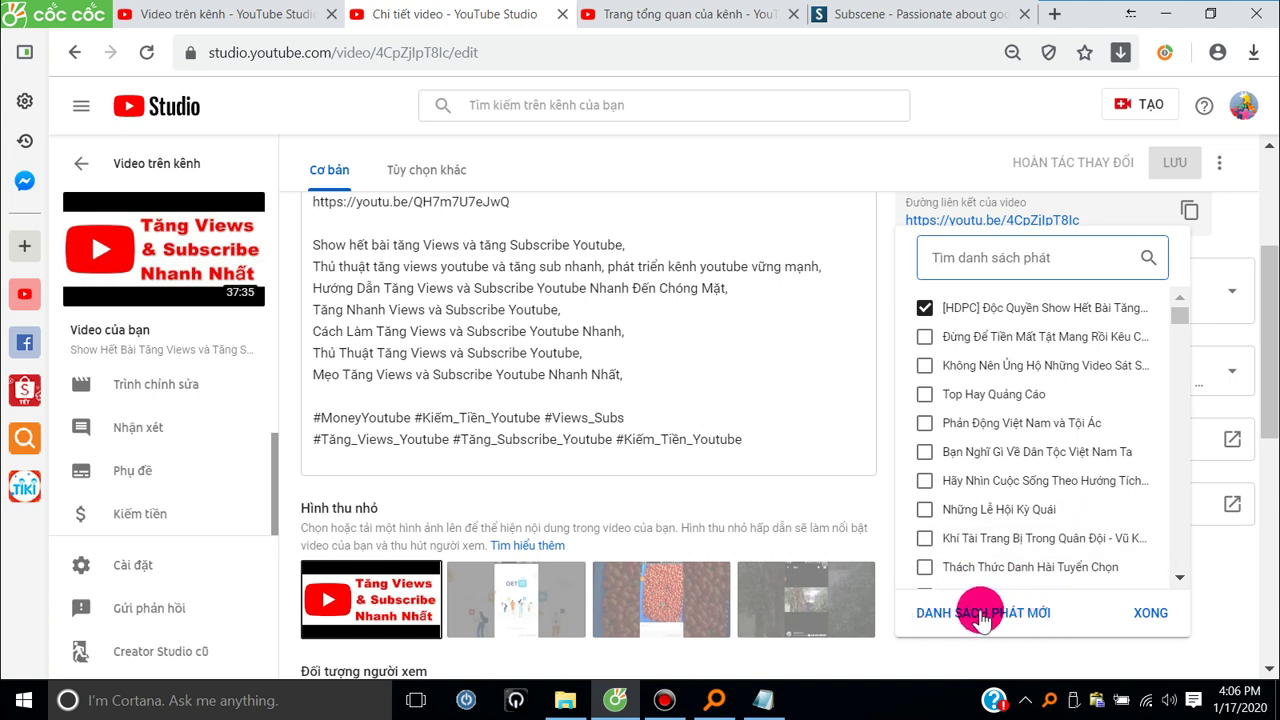
left_click(1150, 612)
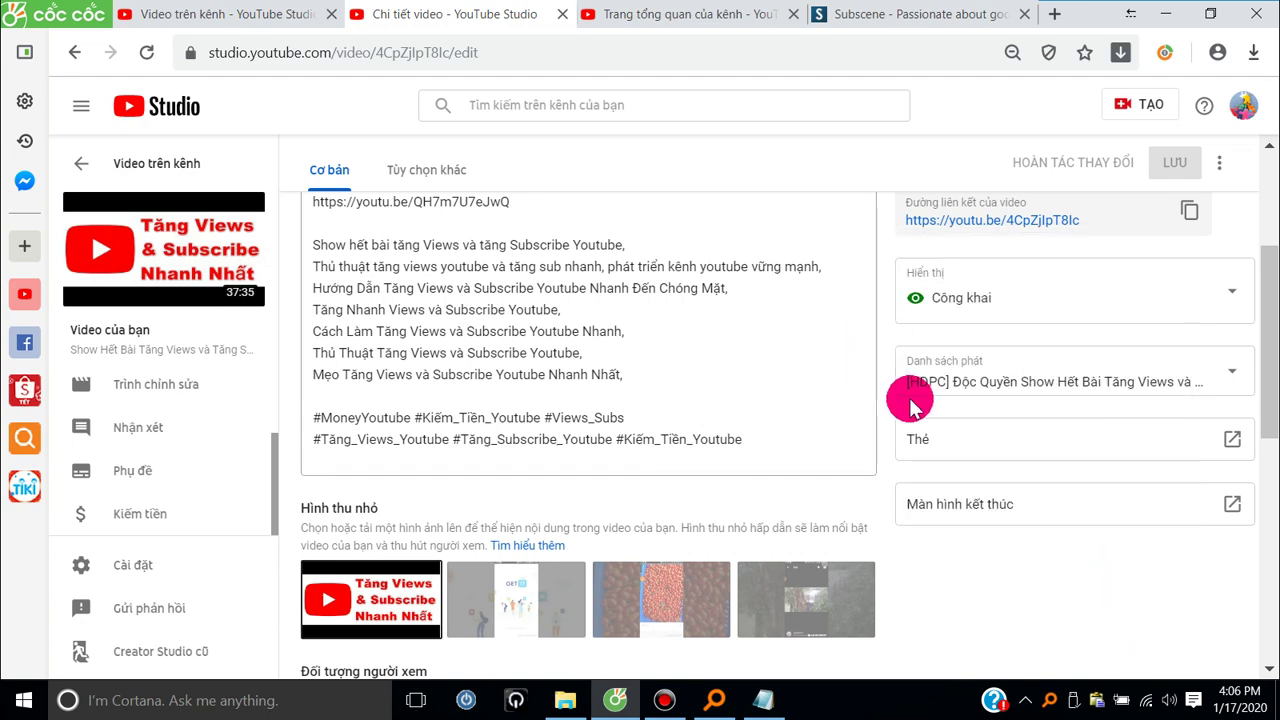
scroll(1027, 570, "down", 5)
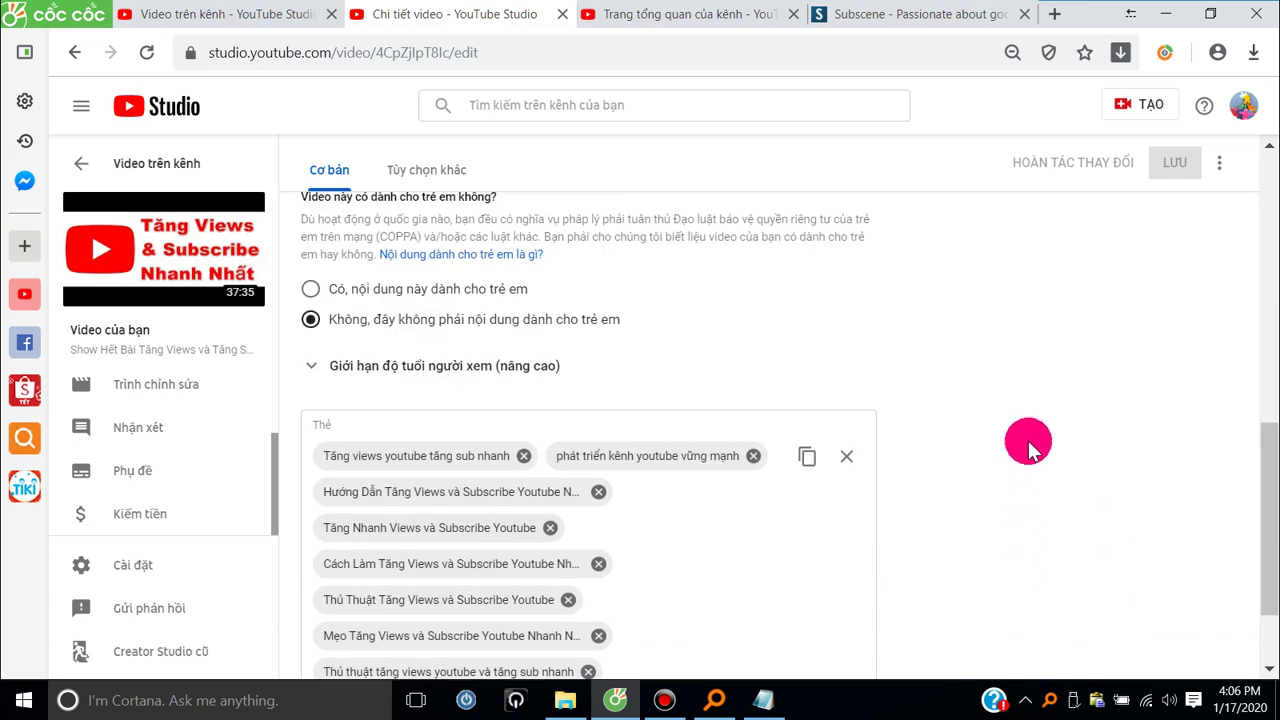
- Set the video's license to Creative Commons - Ghi nhận tác giả in its additional options
scroll(1030, 450, "down", 2)
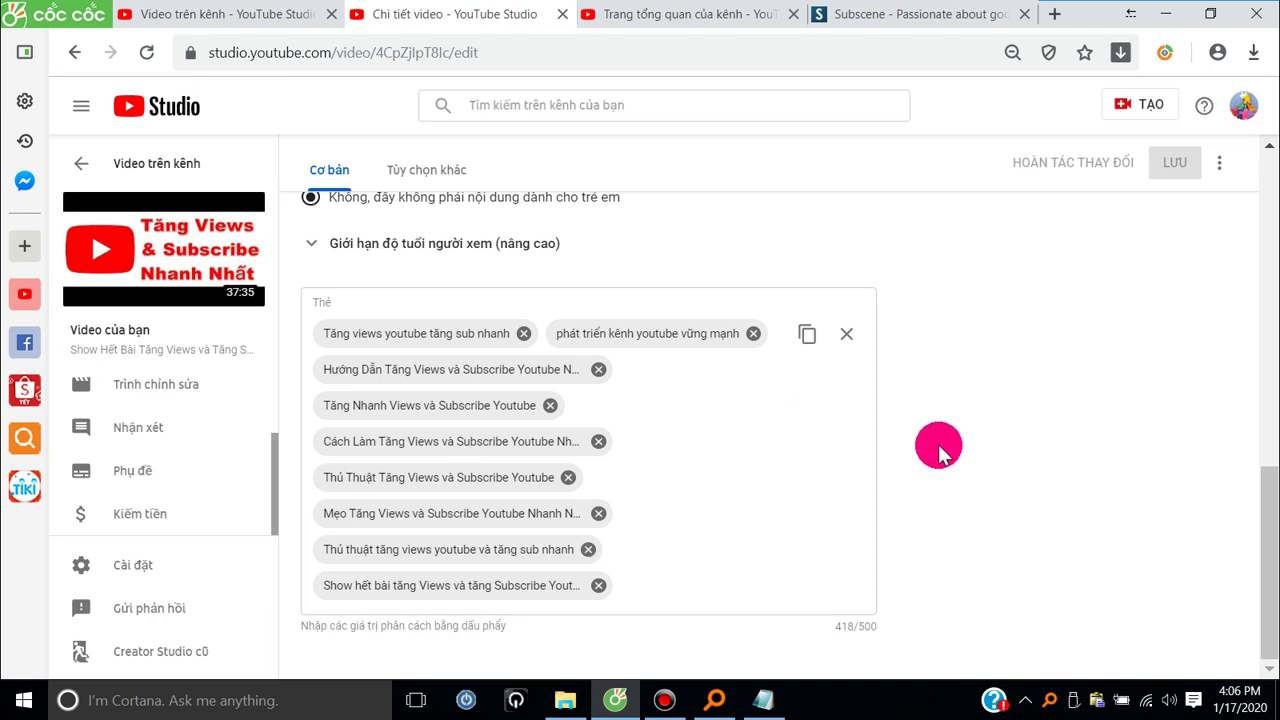
scroll(940, 452, "up", 3)
scroll(938, 448, "up", 6)
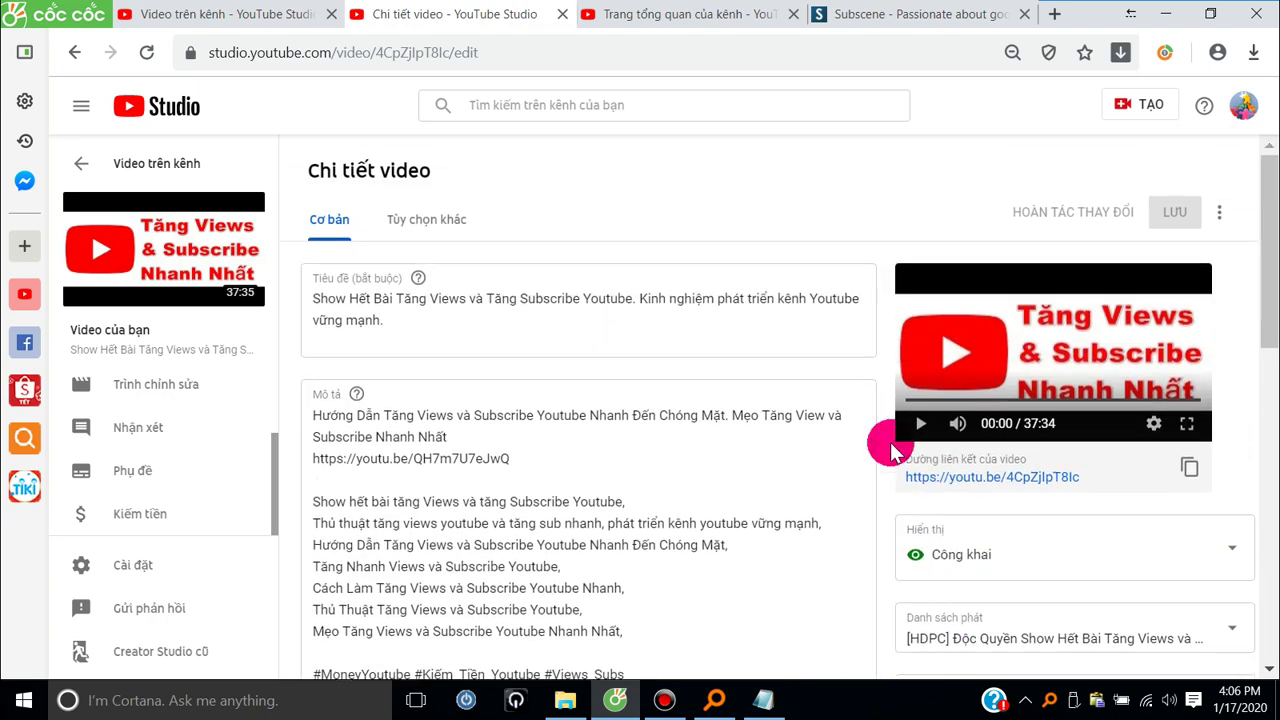
left_click(441, 222)
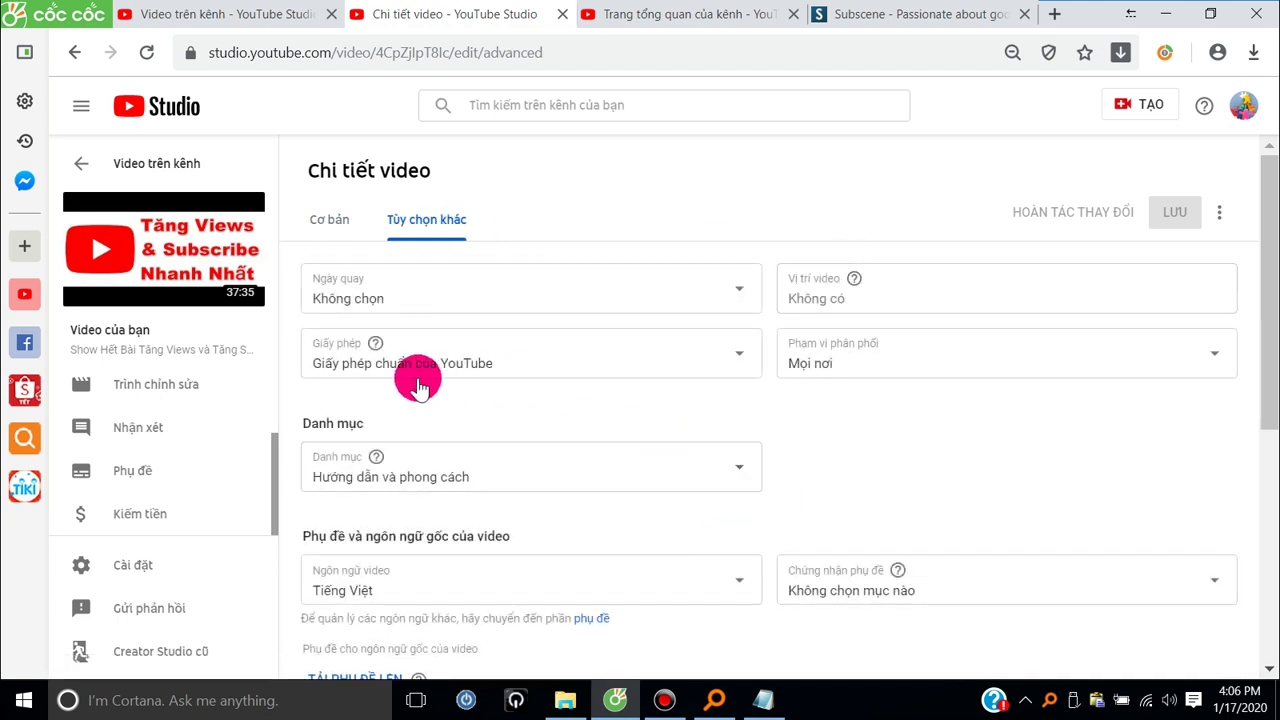
left_click(717, 364)
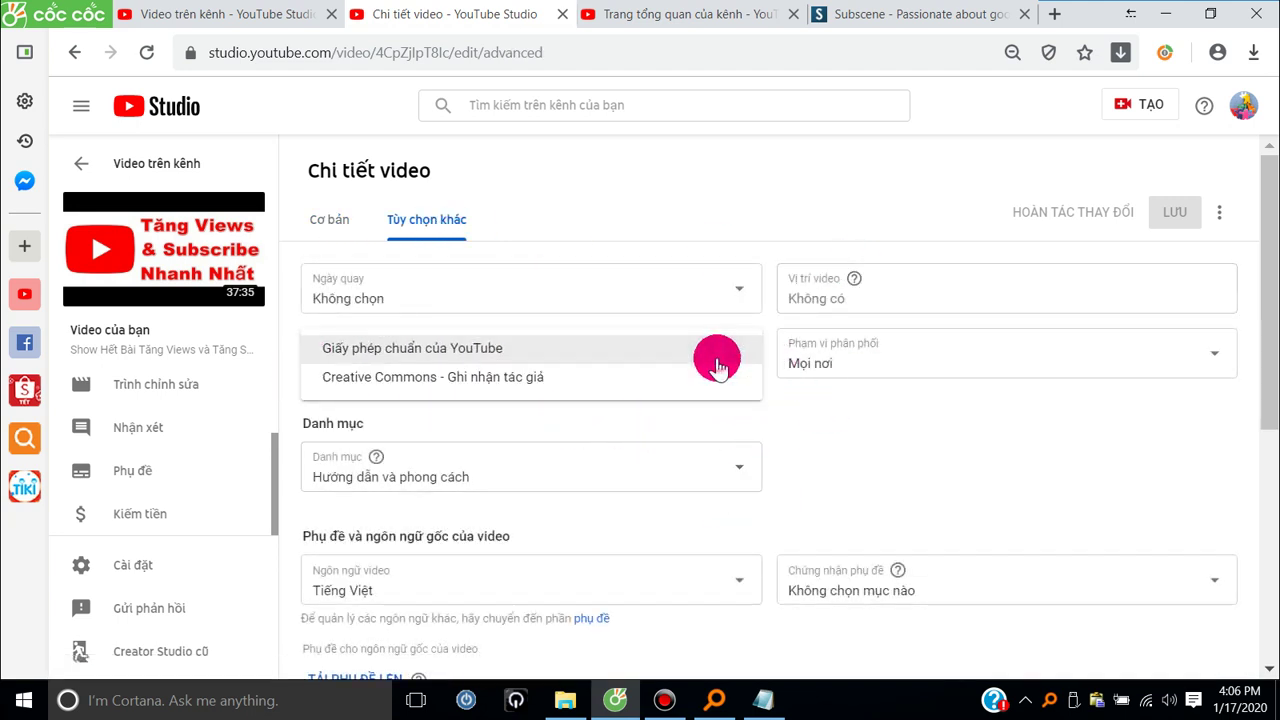
left_click(378, 385)
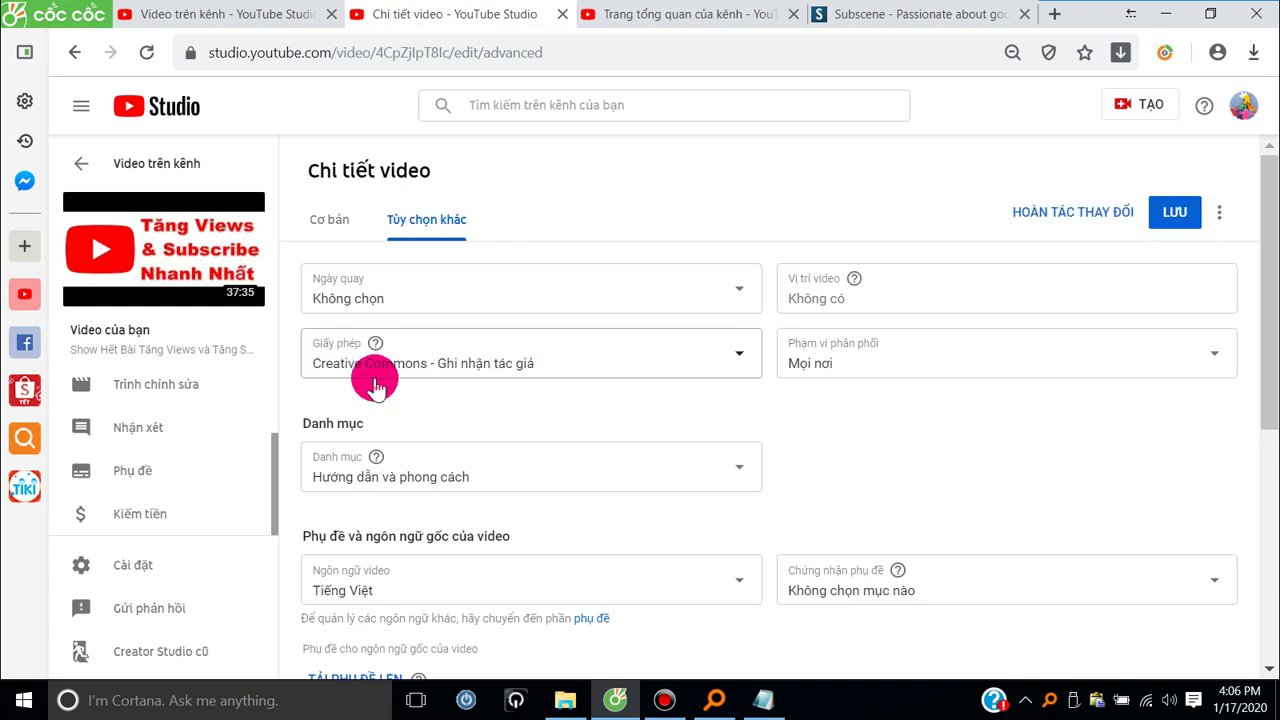
left_click(683, 372)
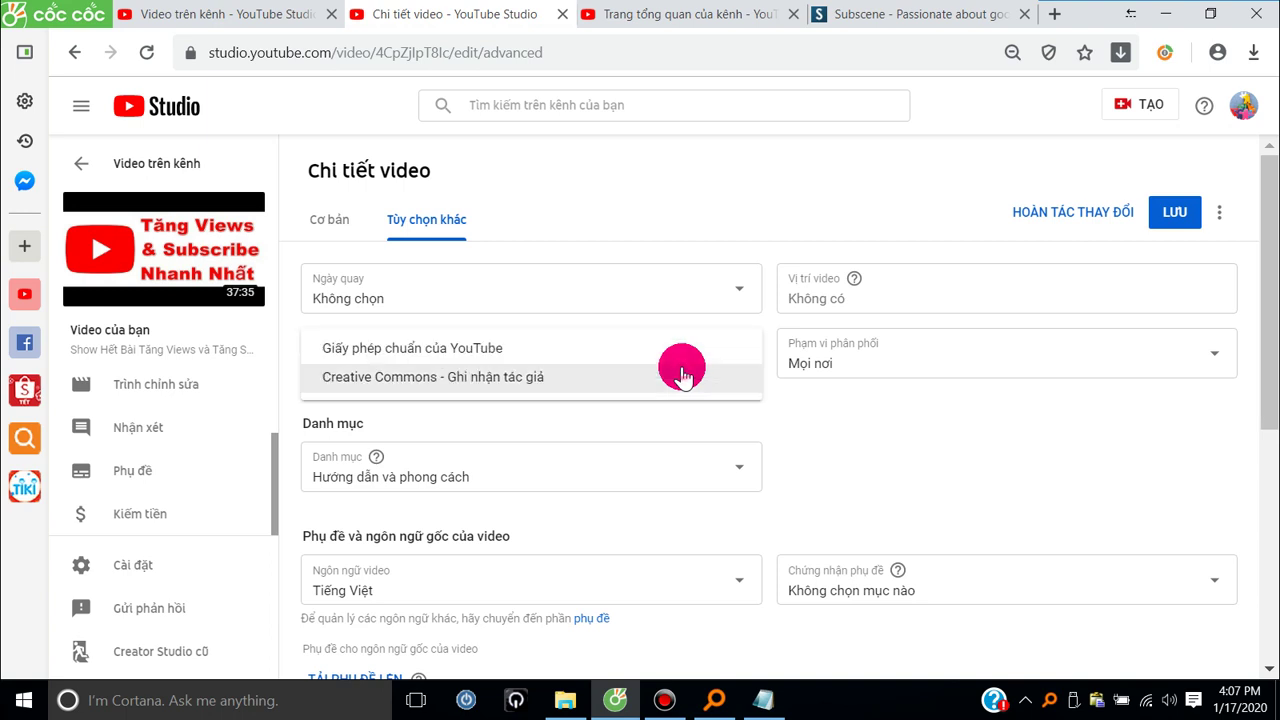
left_click(470, 378)
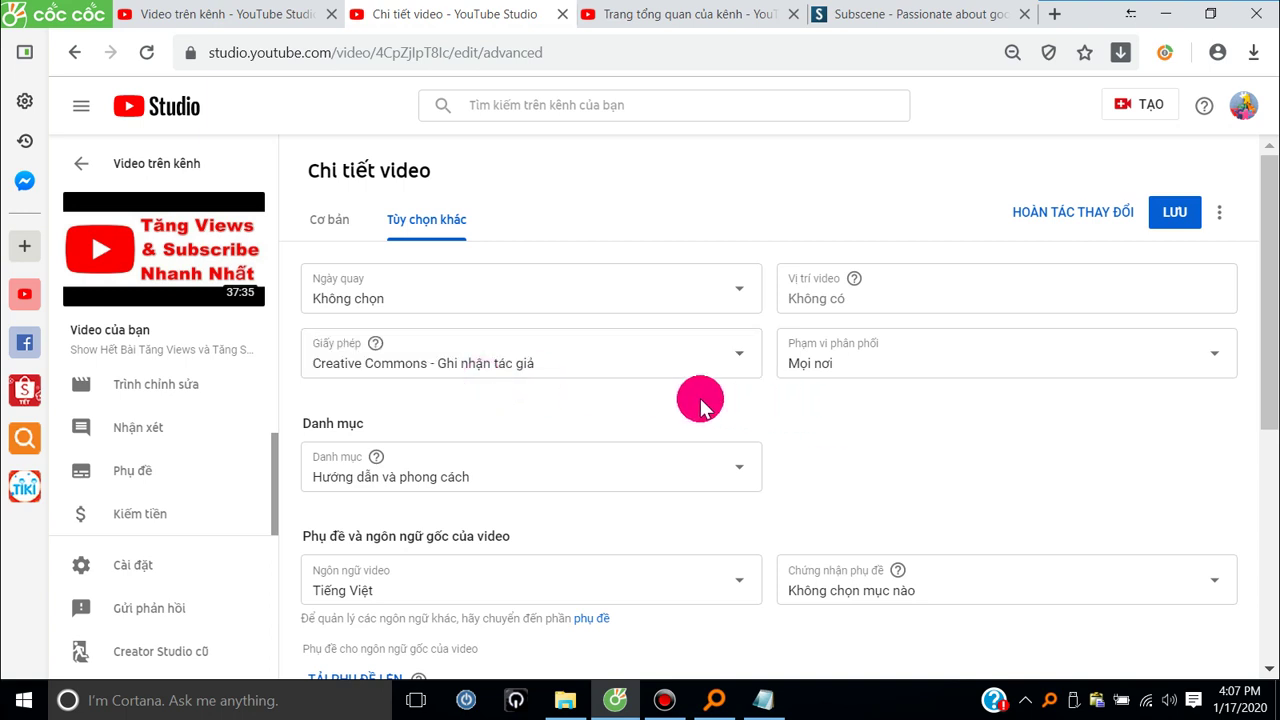
- Set the video's recording date to 17 thg 1, 2018
left_click(740, 298)
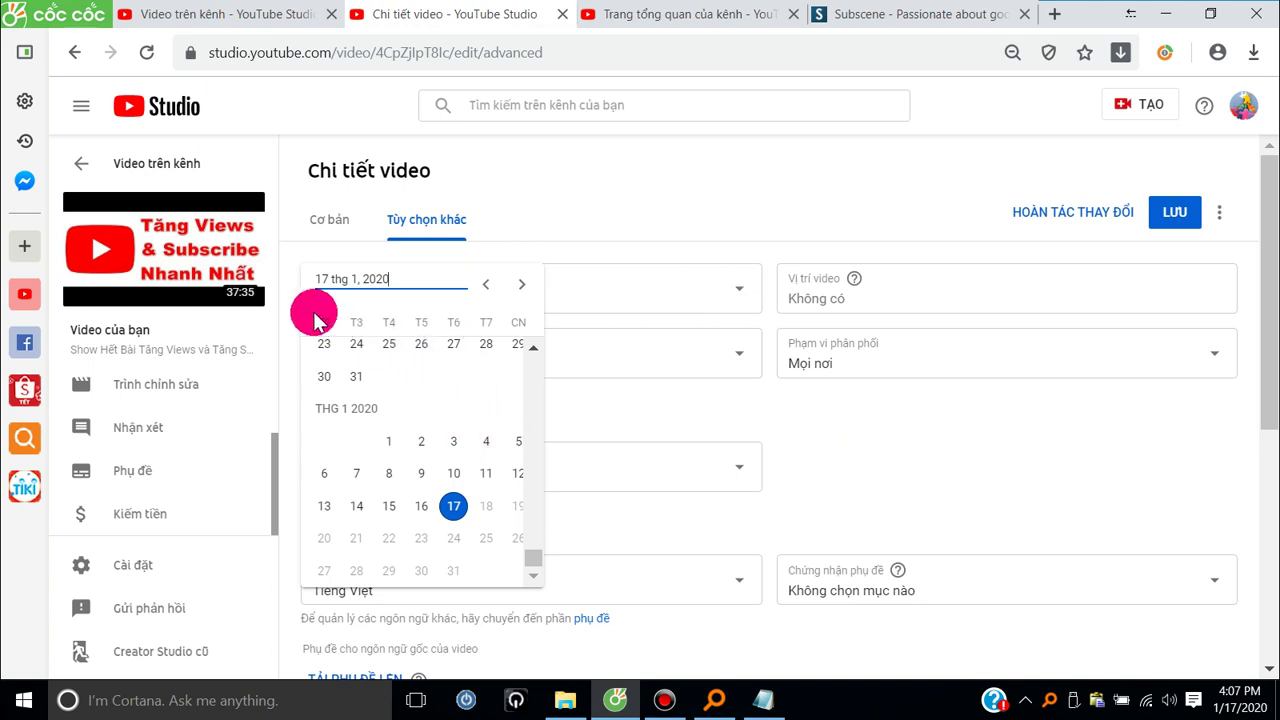
left_click(486, 284)
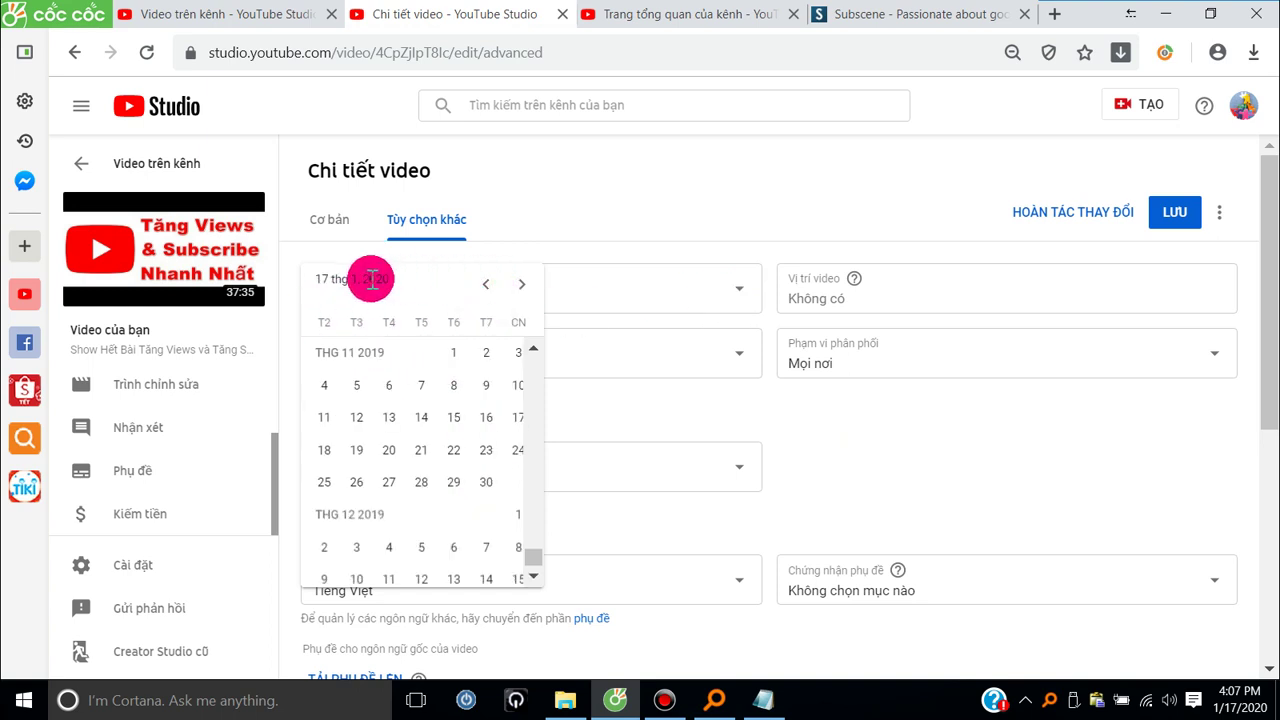
scroll(370, 360, "up", 6)
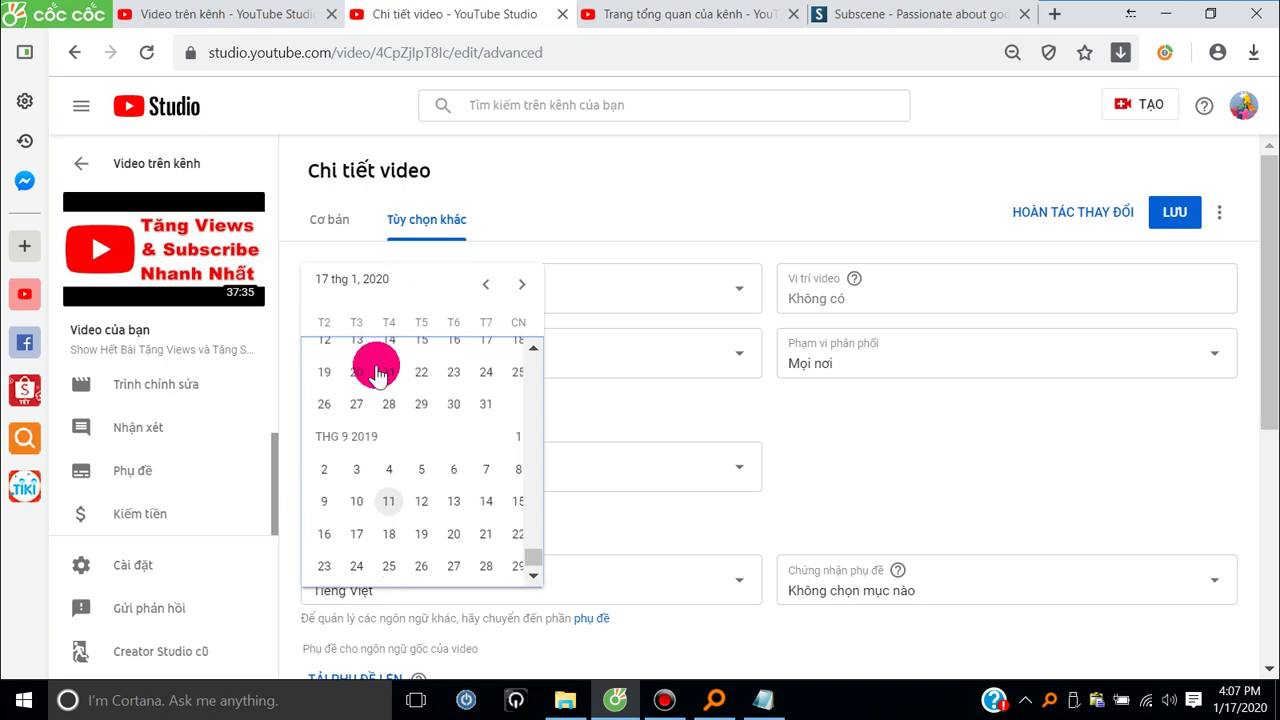
scroll(383, 378, "up", 7)
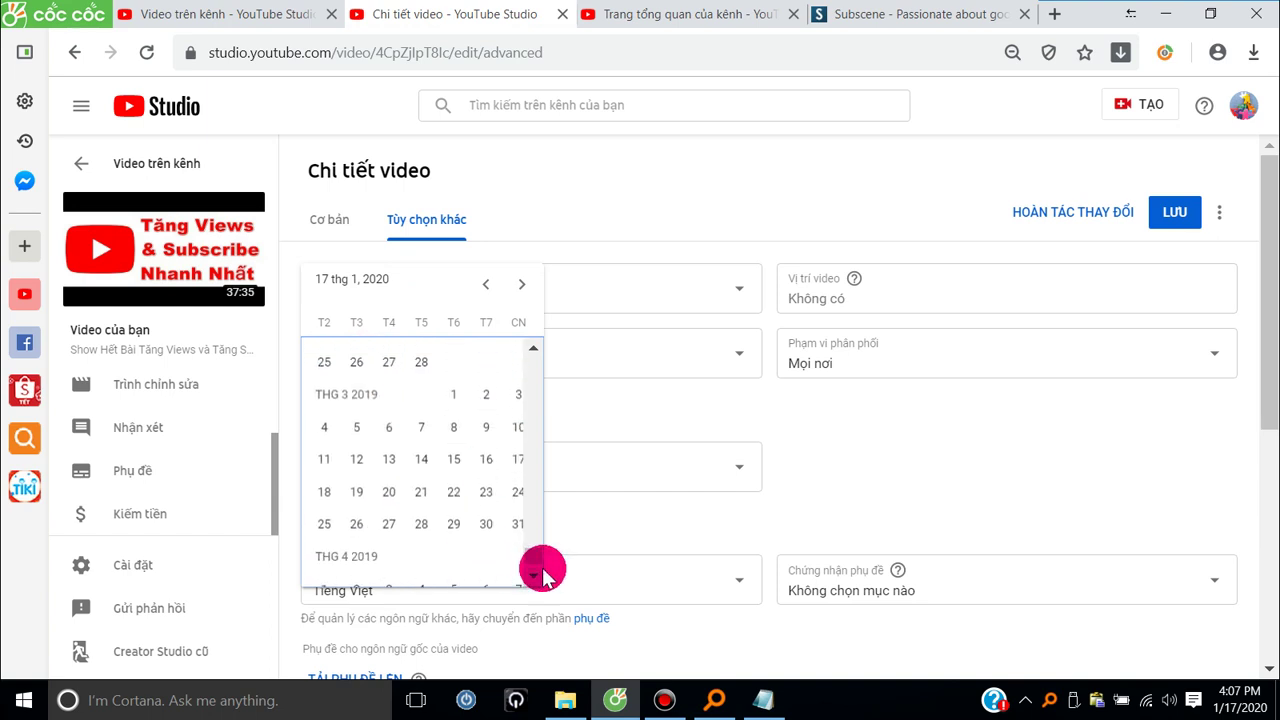
left_click_drag(533, 563, 536, 556)
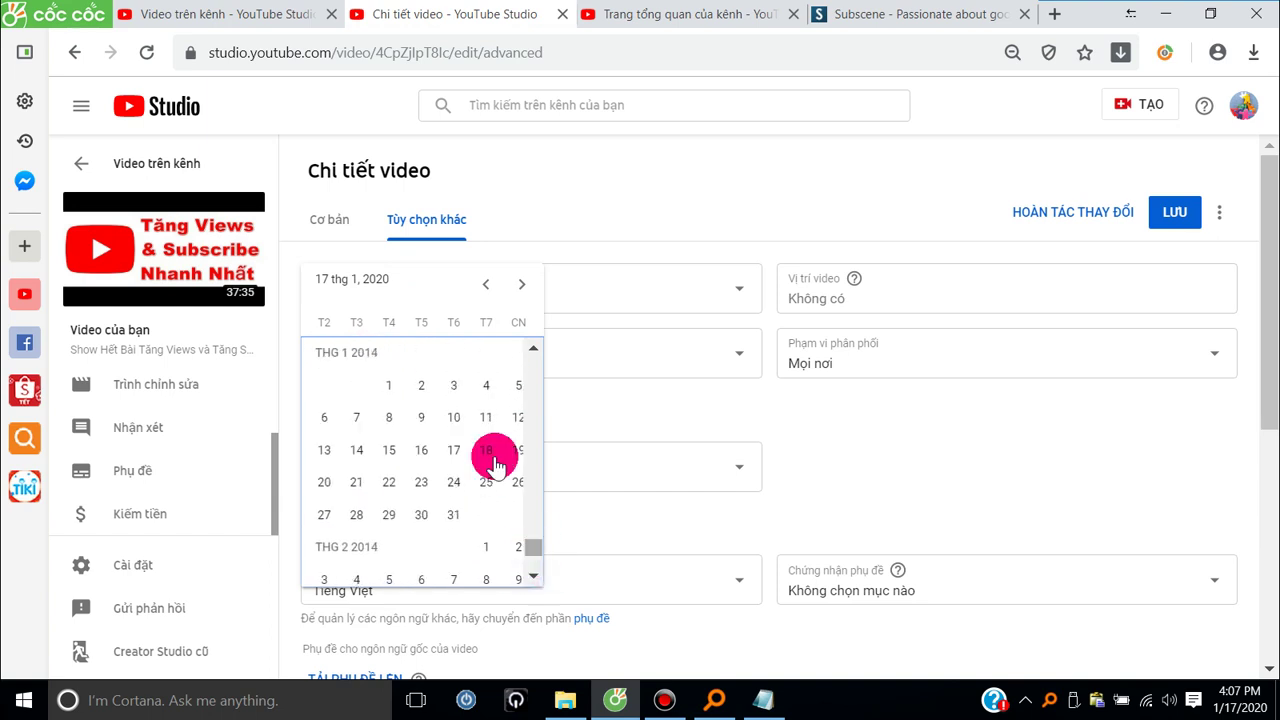
left_click(390, 277)
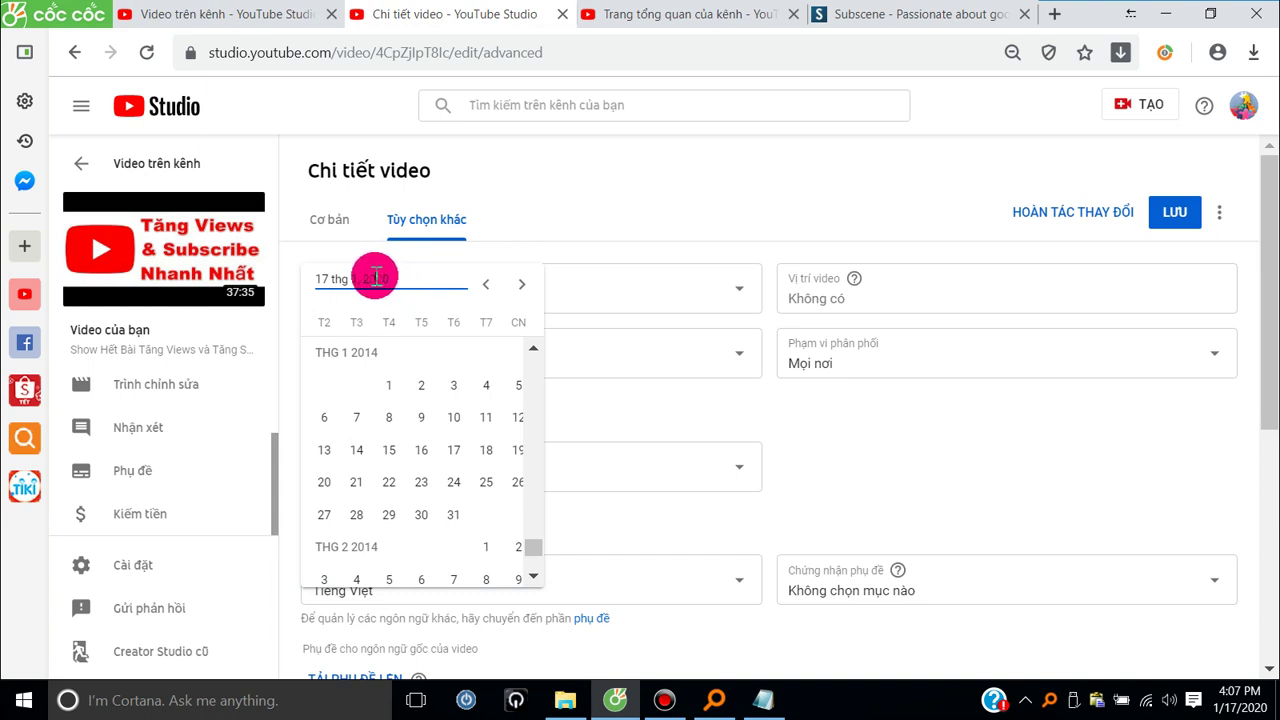
key("BackSpace")
type("18")
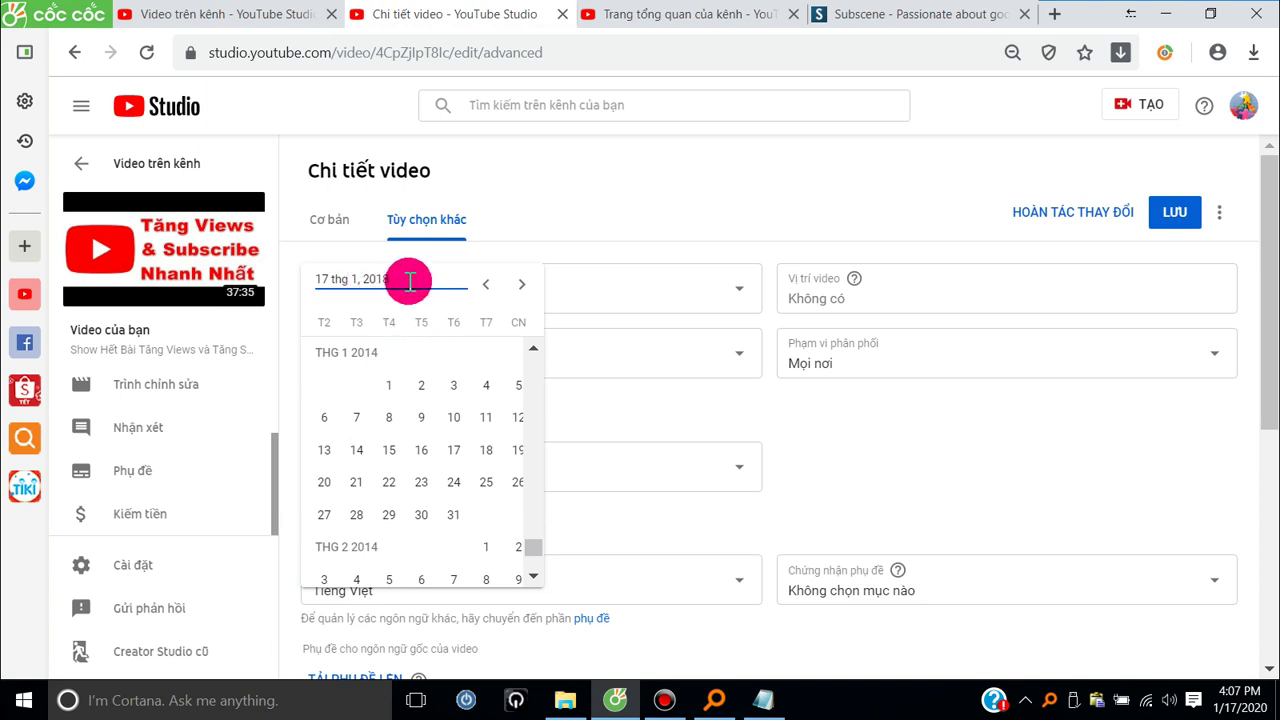
left_click(893, 440)
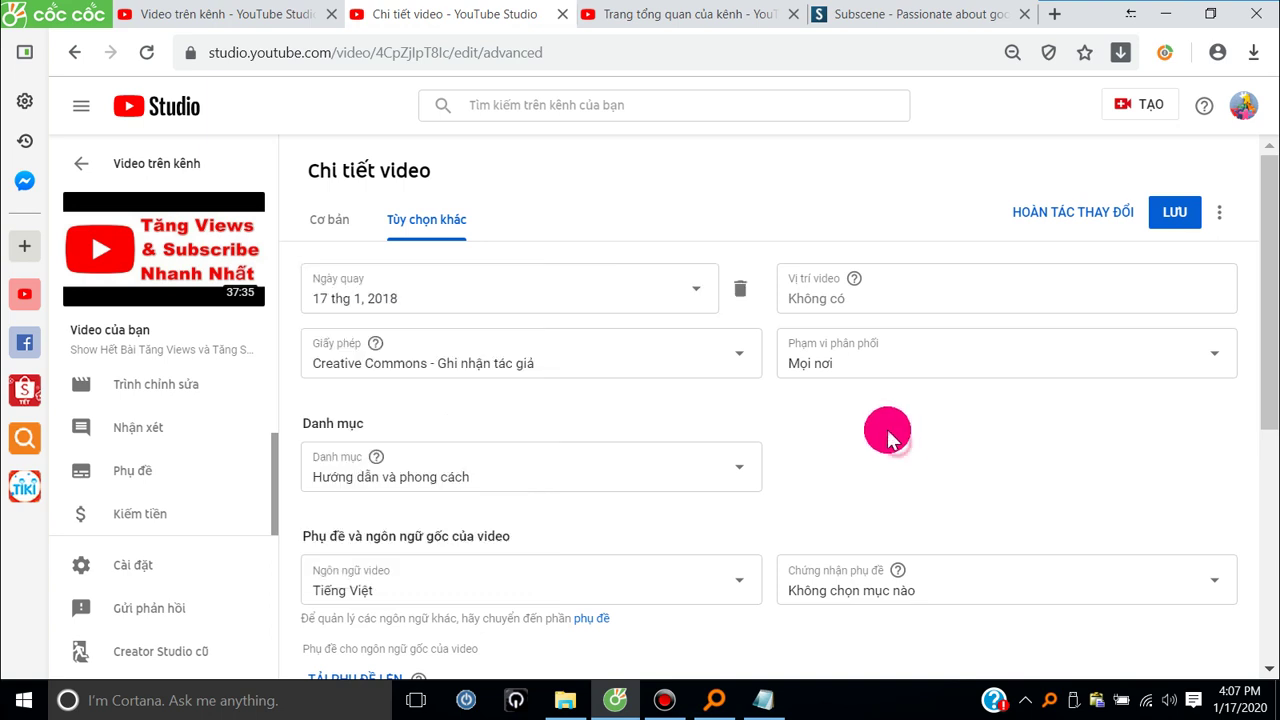
- Review the distribution choices, keep Mọi nơi, and activate the video location field without entering a place
left_click(908, 368)
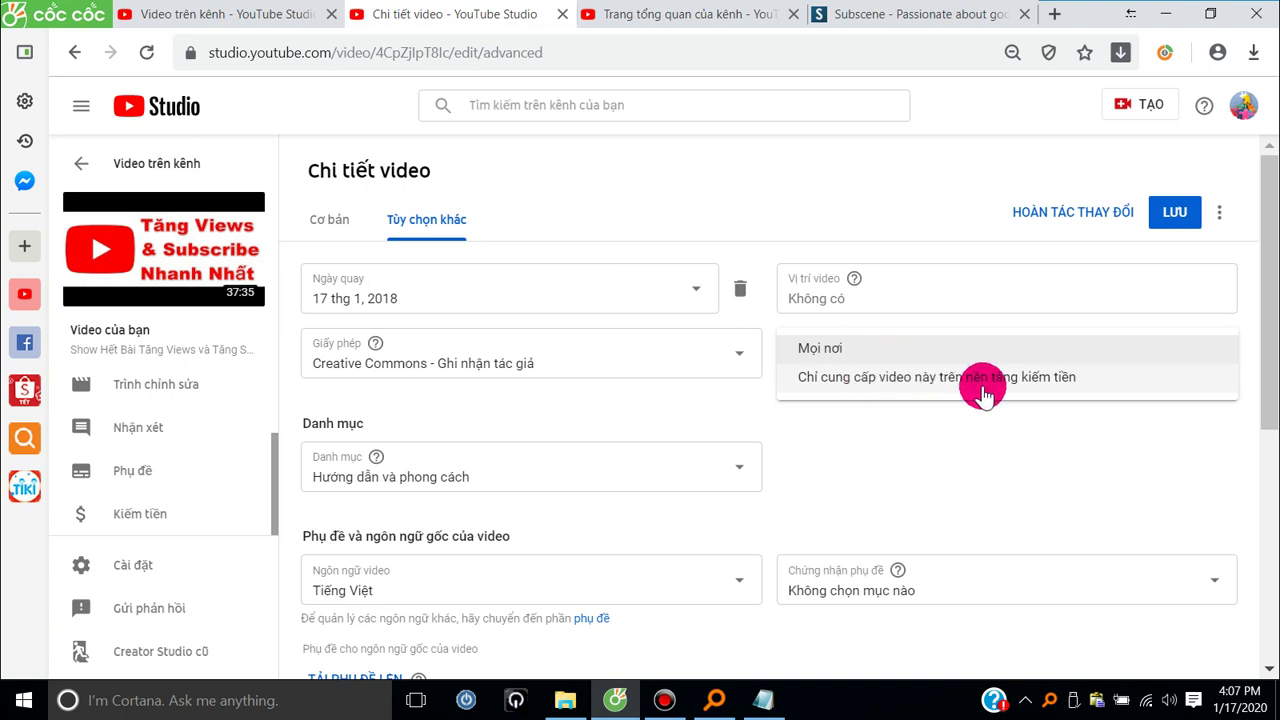
left_click(808, 346)
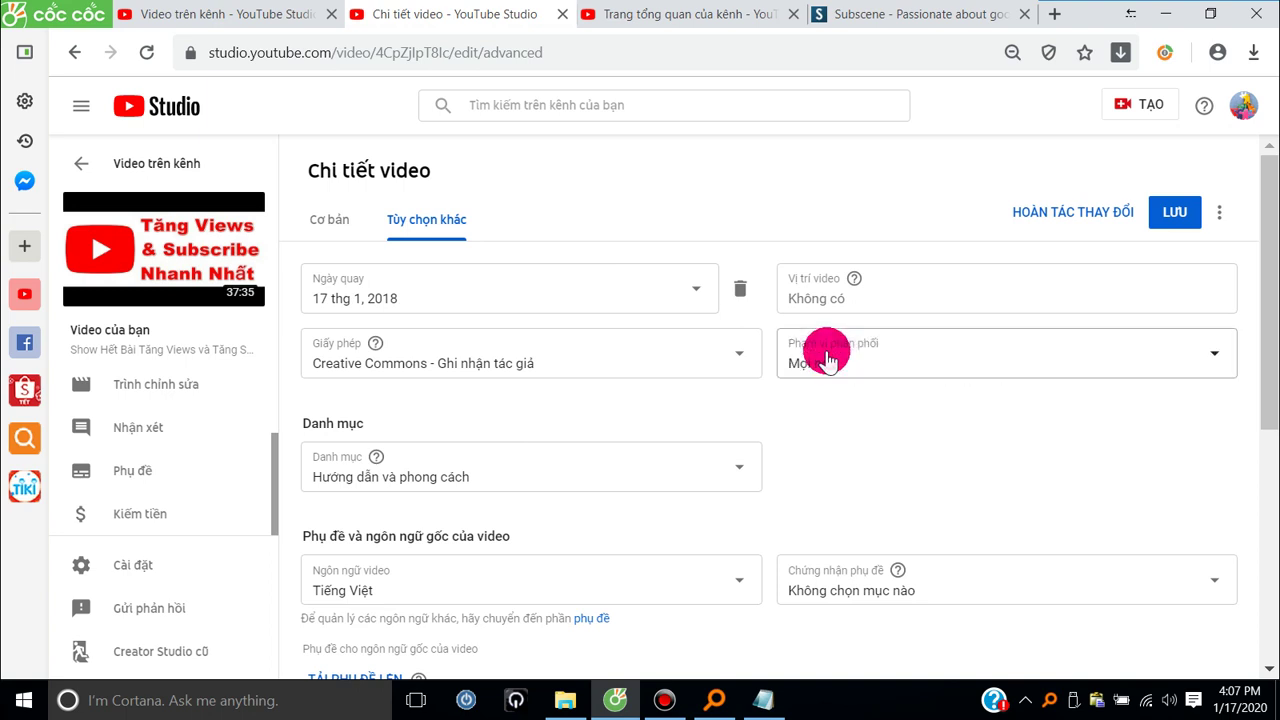
left_click(944, 302)
left_click(871, 307)
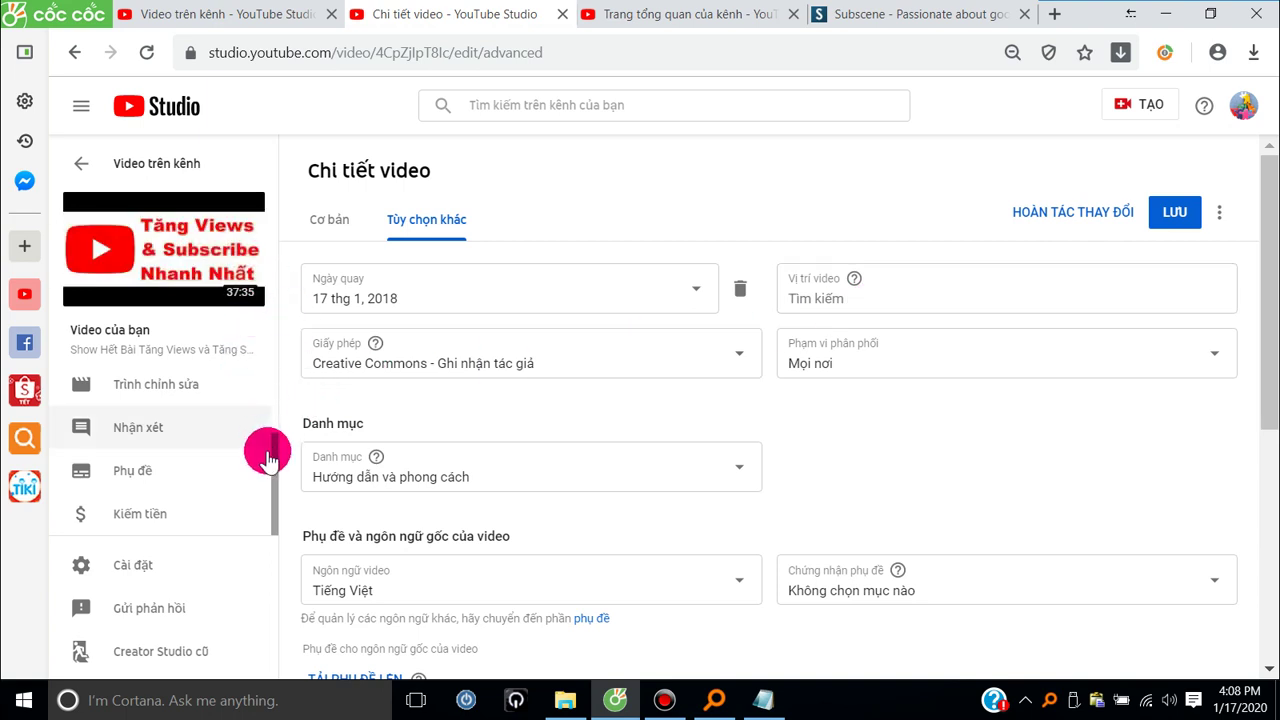
- Return to the video's basic details and look over its title, description, thumbnails and audience settings
left_click_drag(271, 457, 277, 320)
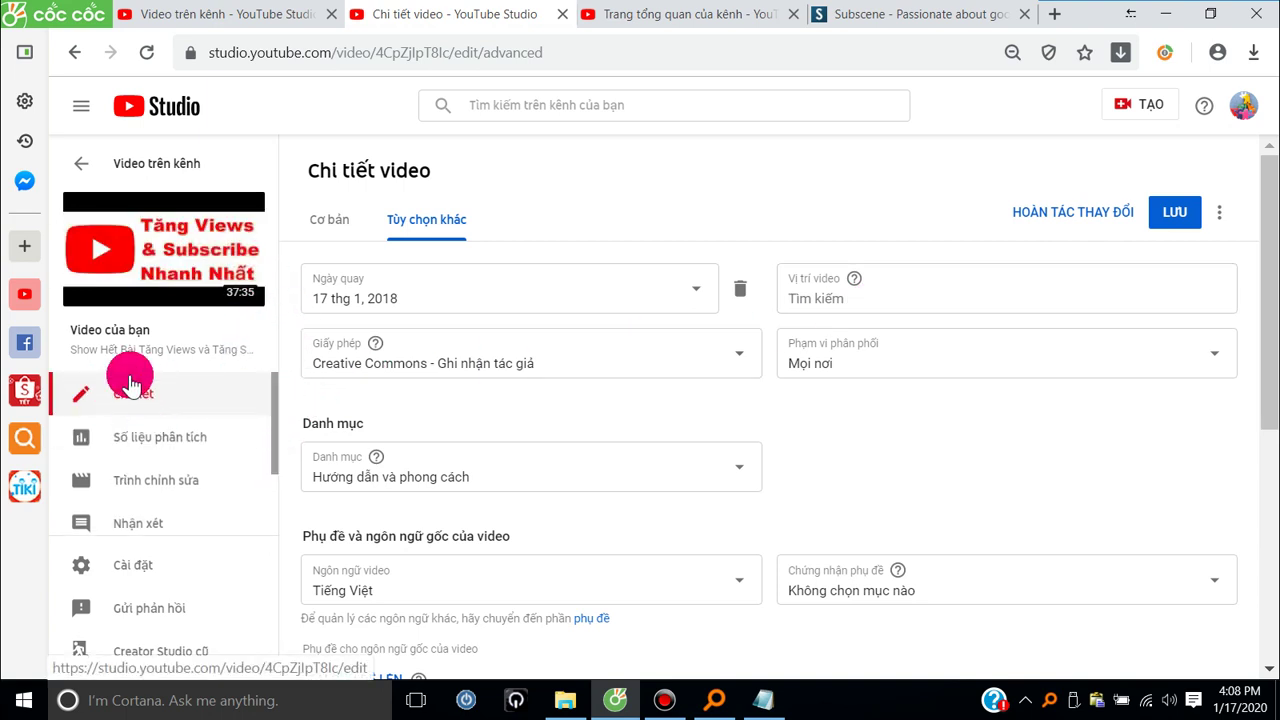
left_click(329, 220)
left_click(430, 316)
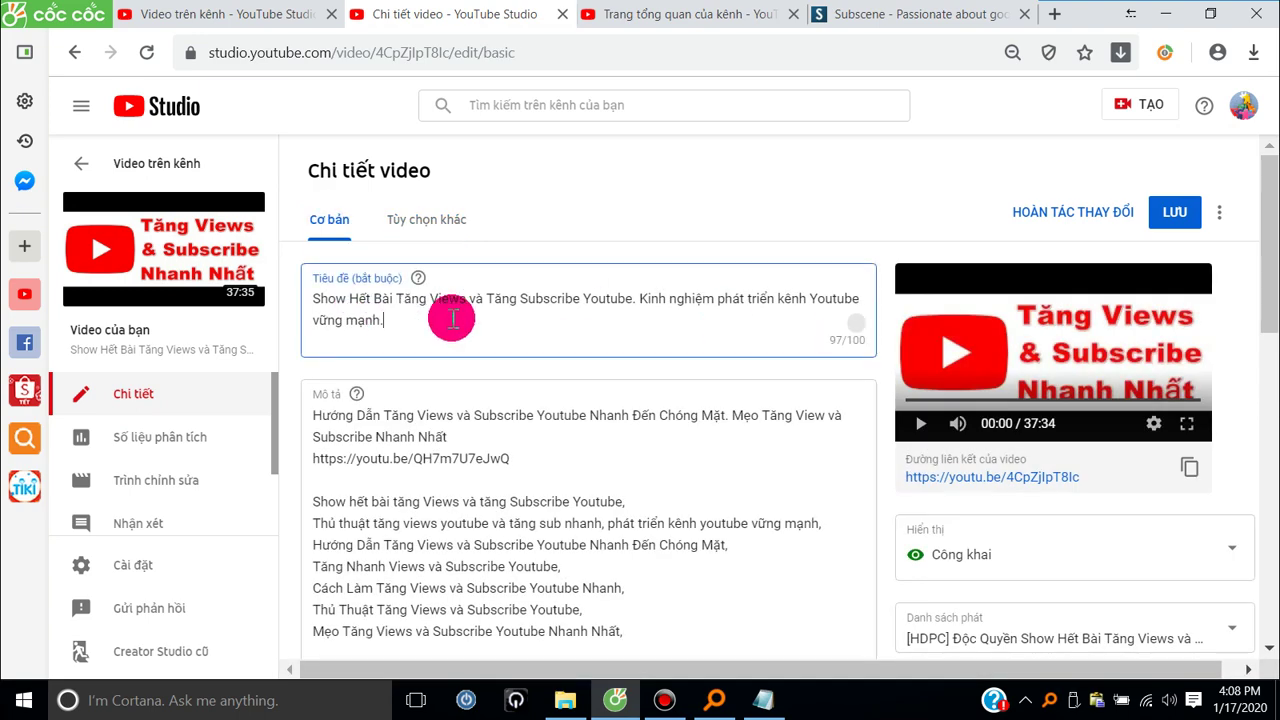
left_click(549, 469)
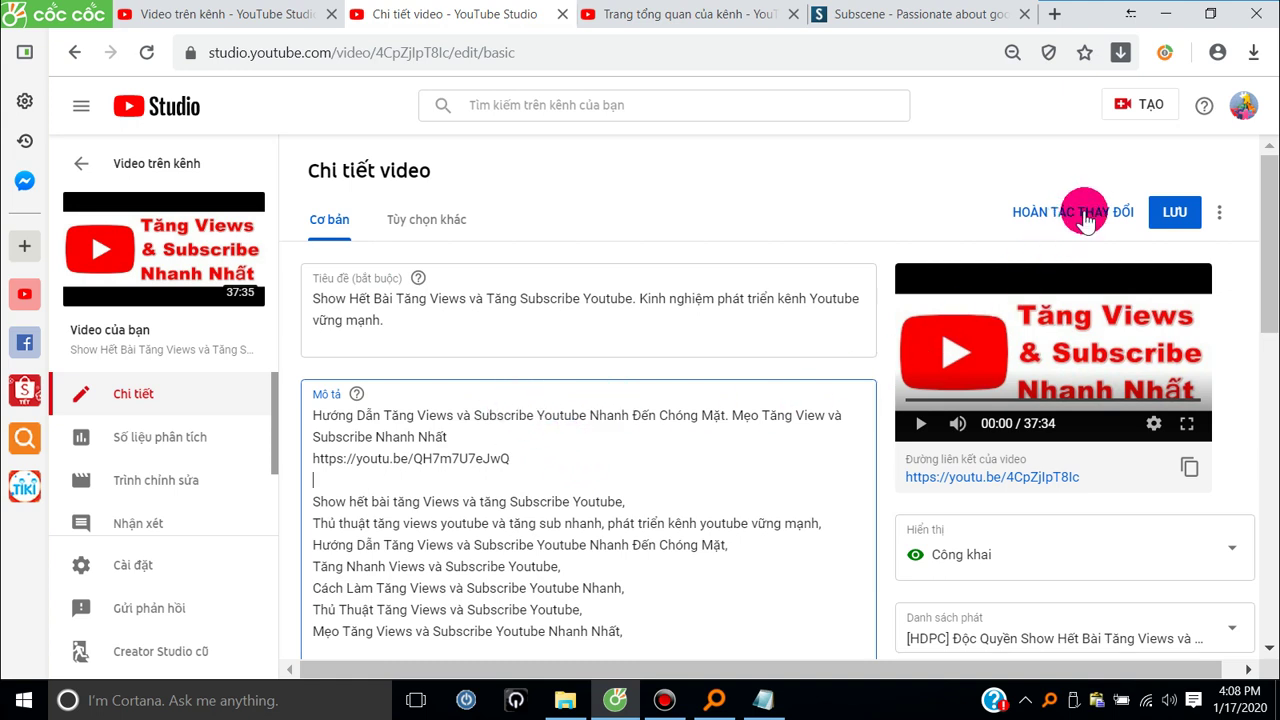
left_click(423, 216)
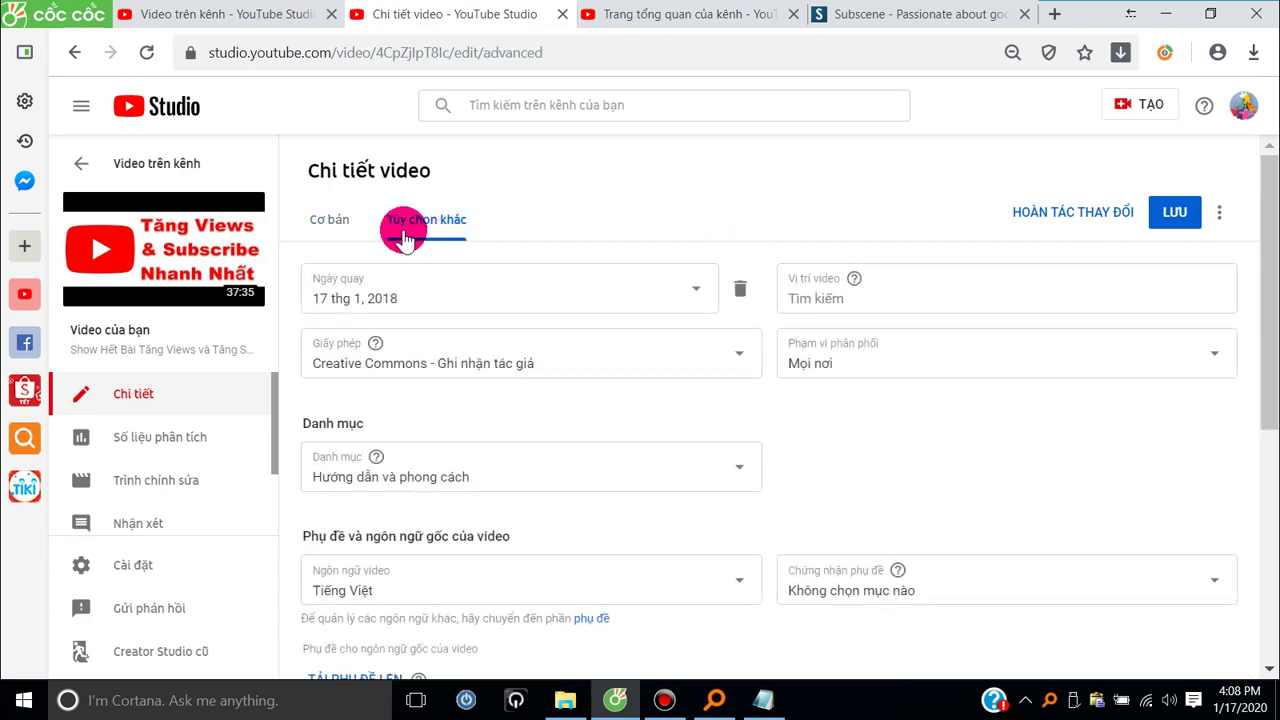
left_click(340, 219)
scroll(578, 470, "down", 5)
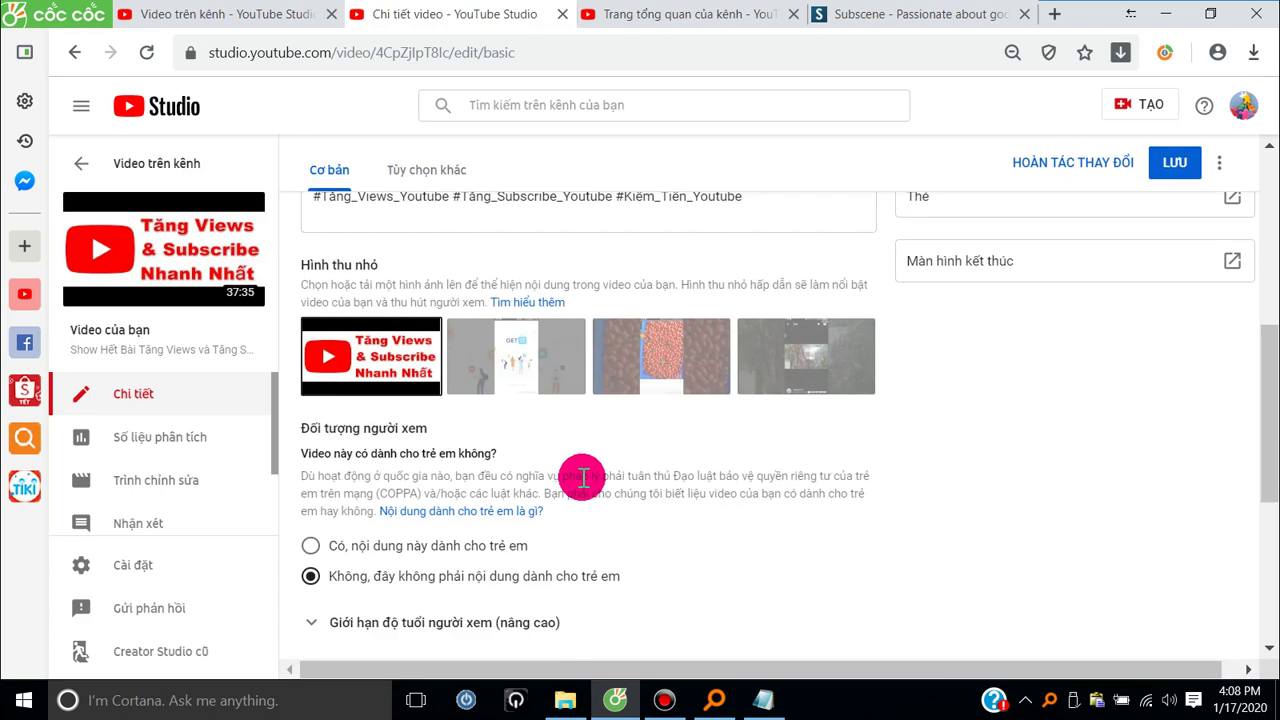
scroll(583, 478, "up", 5)
- Highlight the first hashtag line at the end of the description to point it out, then clear the selection
left_click_drag(624, 574, 315, 570)
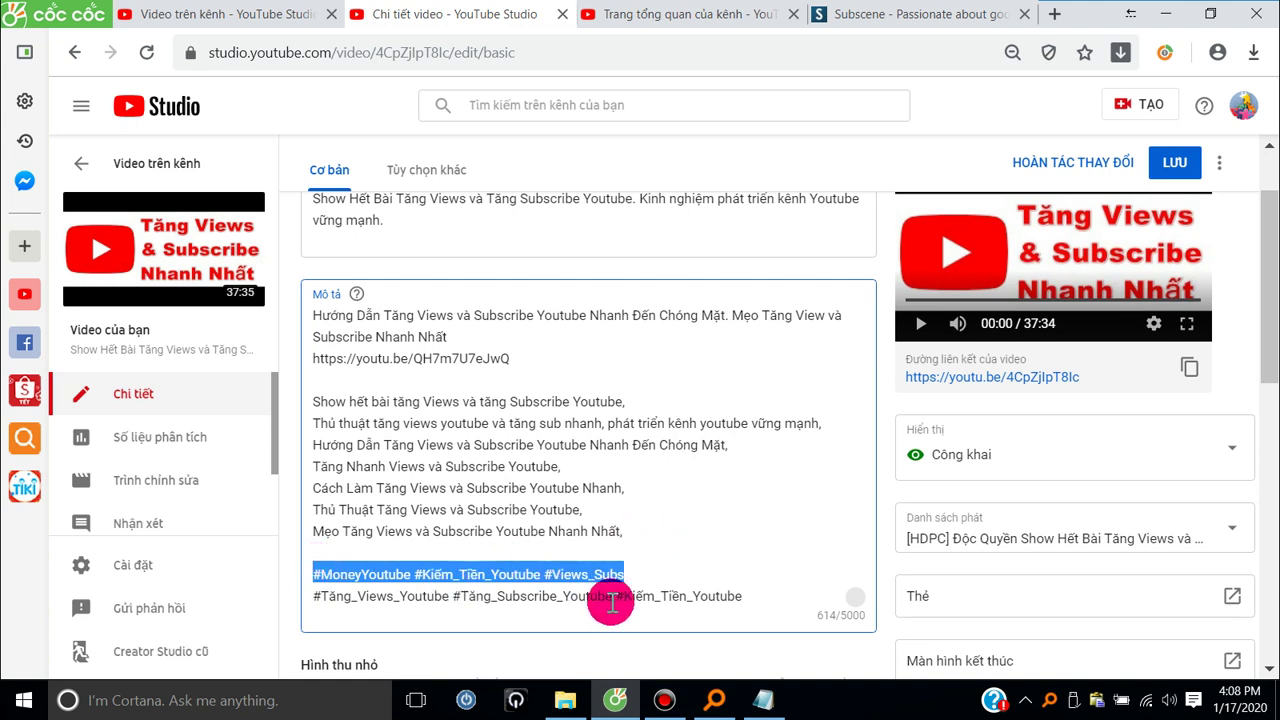
left_click(648, 576)
left_click_drag(648, 576, 316, 575)
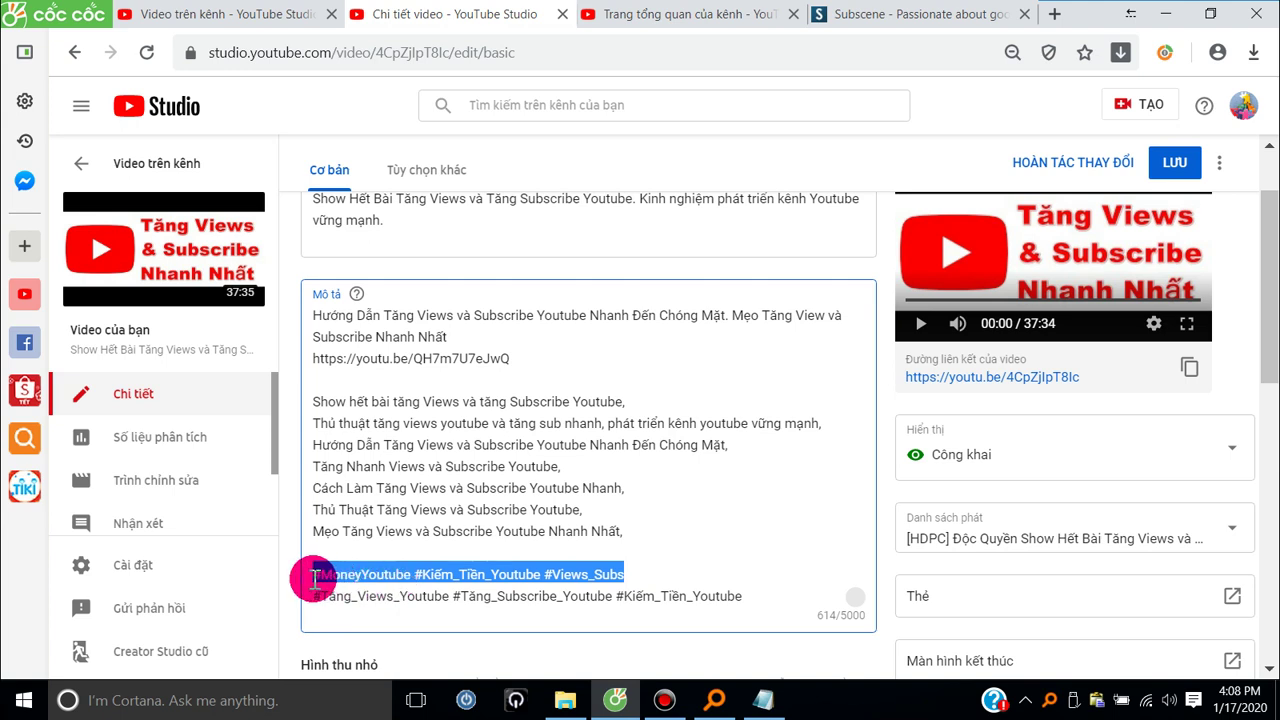
left_click(314, 578)
mouse_move(316, 575)
left_mouse_down()
mouse_move(634, 580)
mouse_move(314, 563)
left_mouse_up()
left_click(648, 578)
key("ctrl+shift+Home")
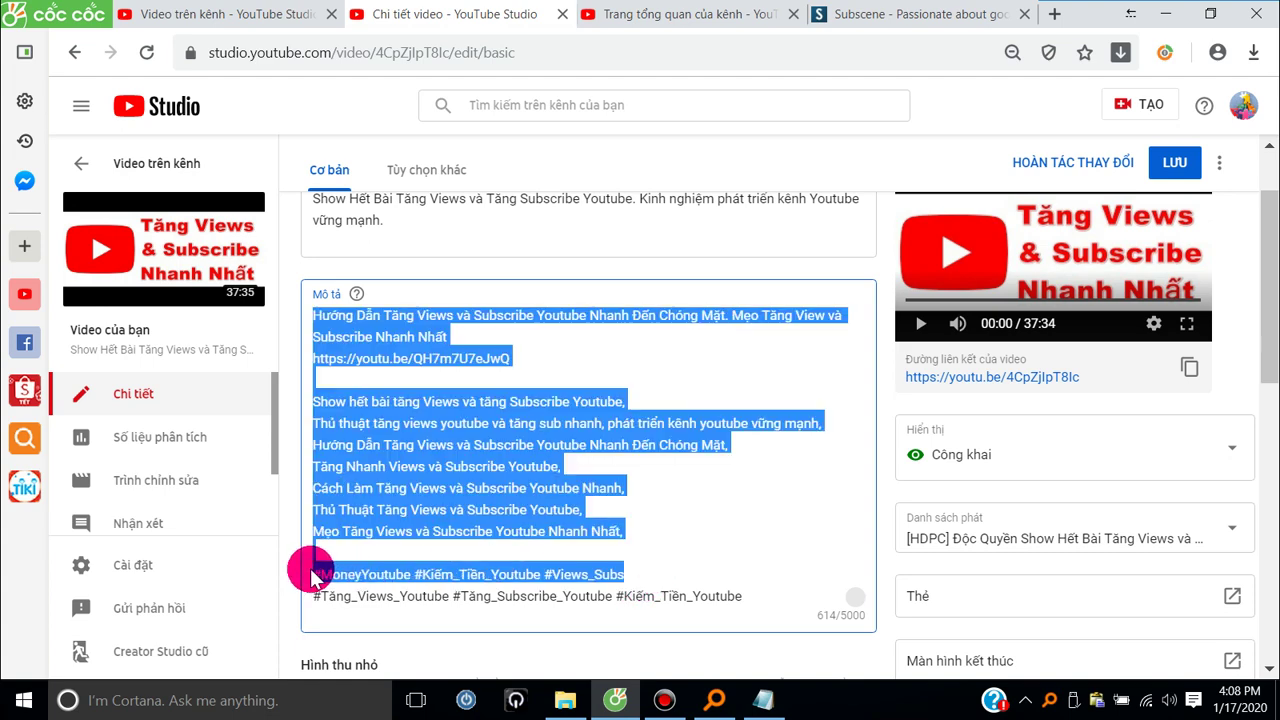
left_click(675, 576)
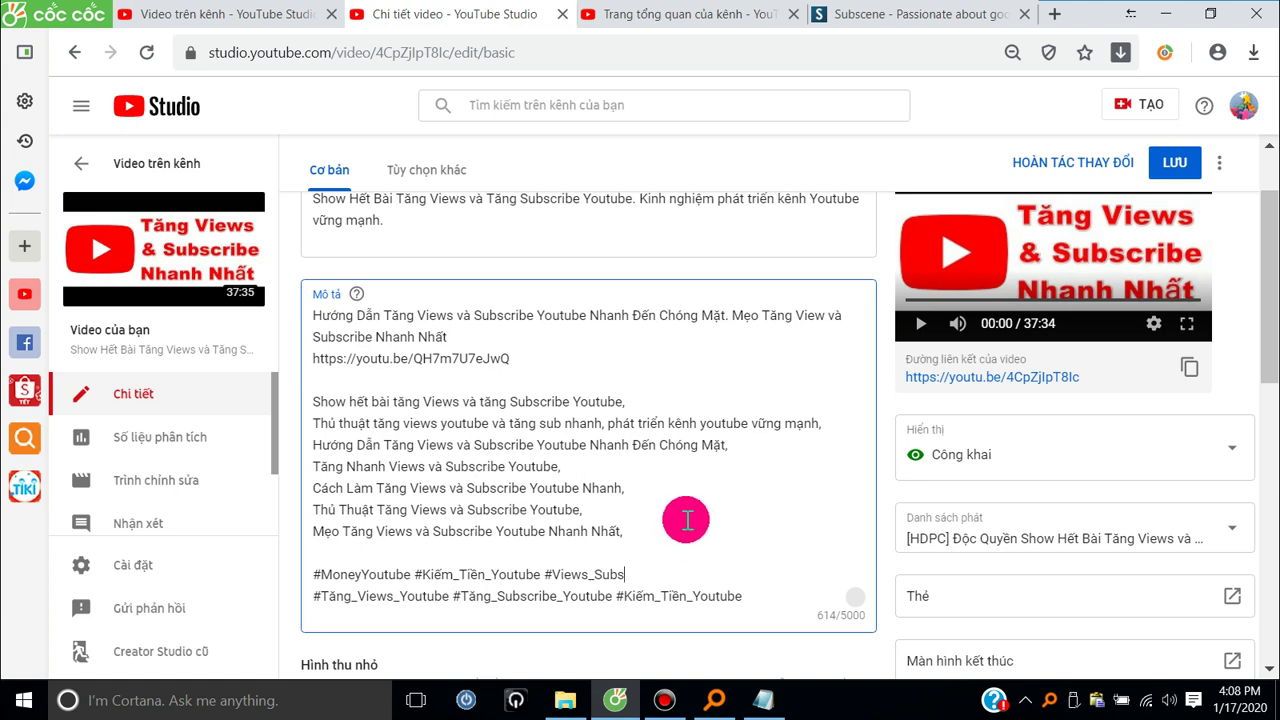
- Check the additional options once more, then return to the basic details and highlight the #MoneyYoutube hashtag line in the description
left_click(440, 168)
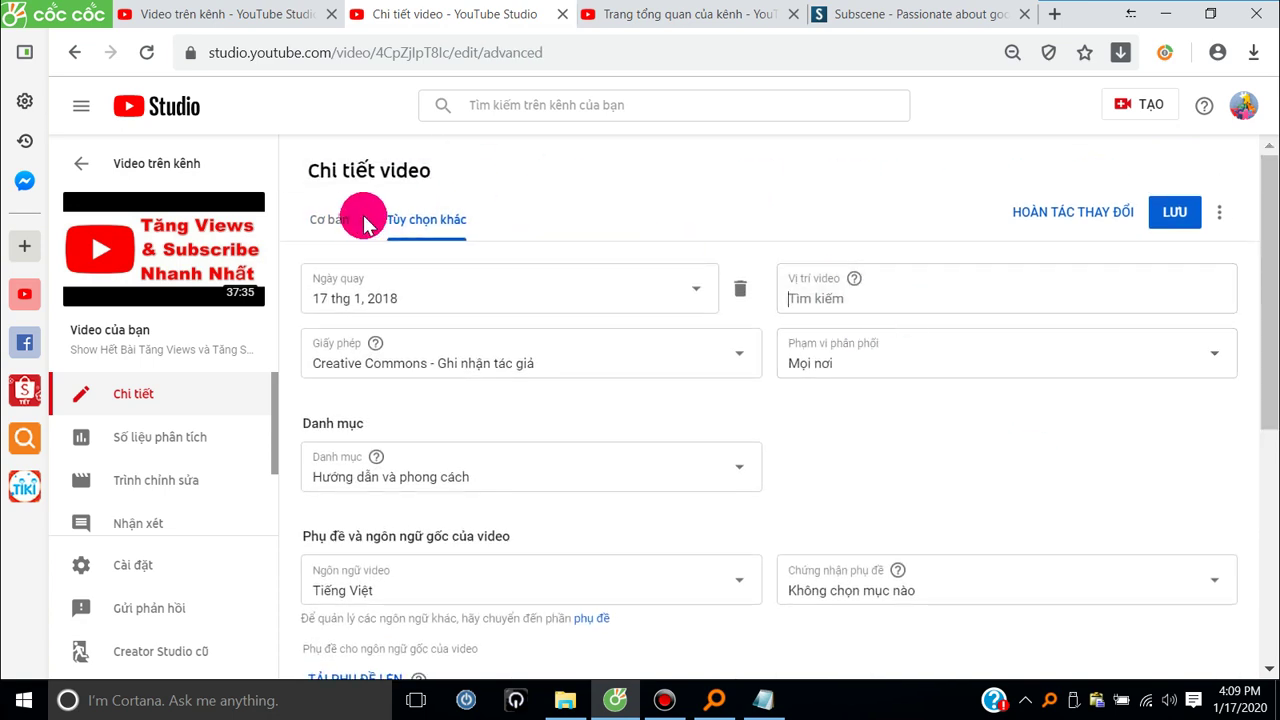
left_click(333, 222)
scroll(560, 523, "down", 3)
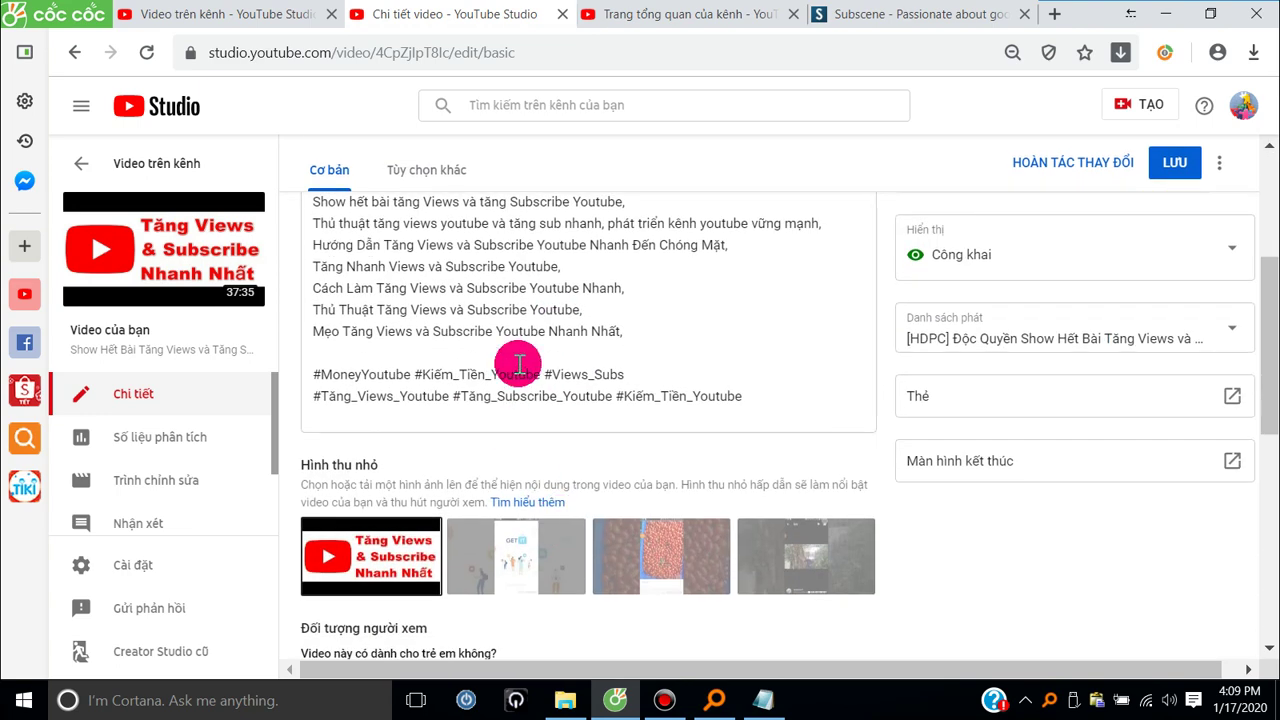
left_click_drag(625, 374, 320, 376)
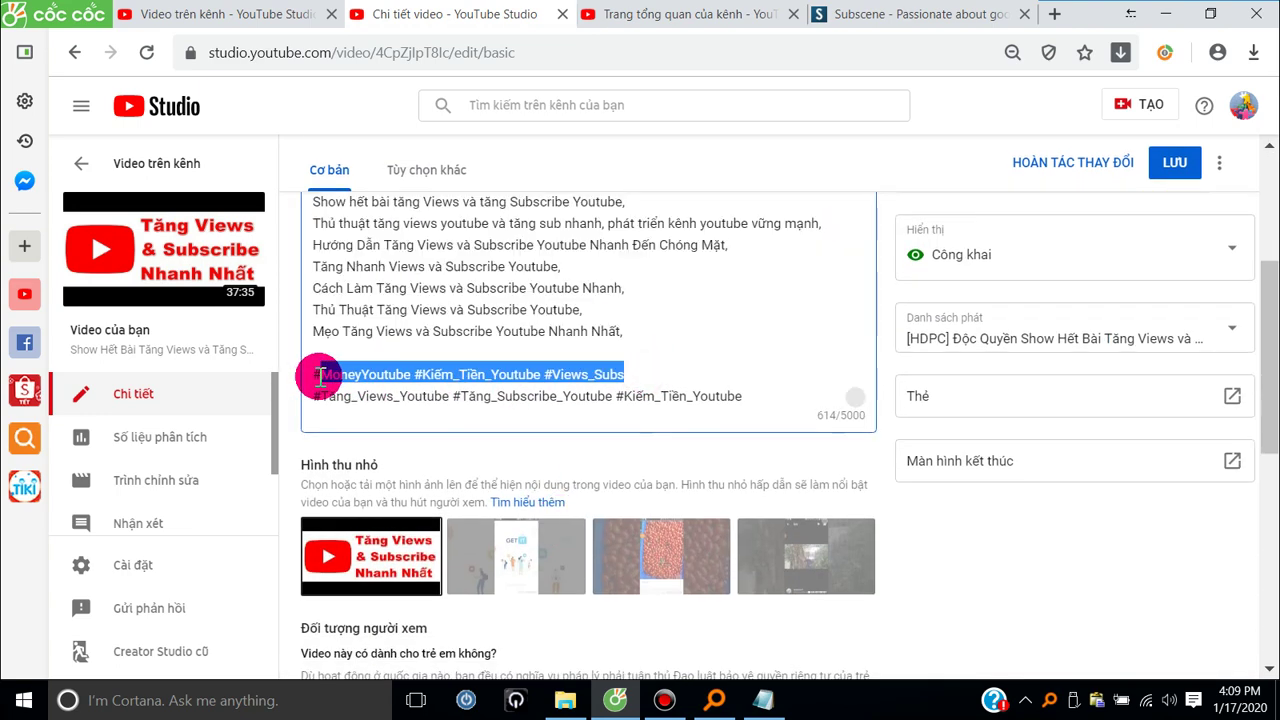
left_click(659, 355)
scroll(660, 360, "up", 3)
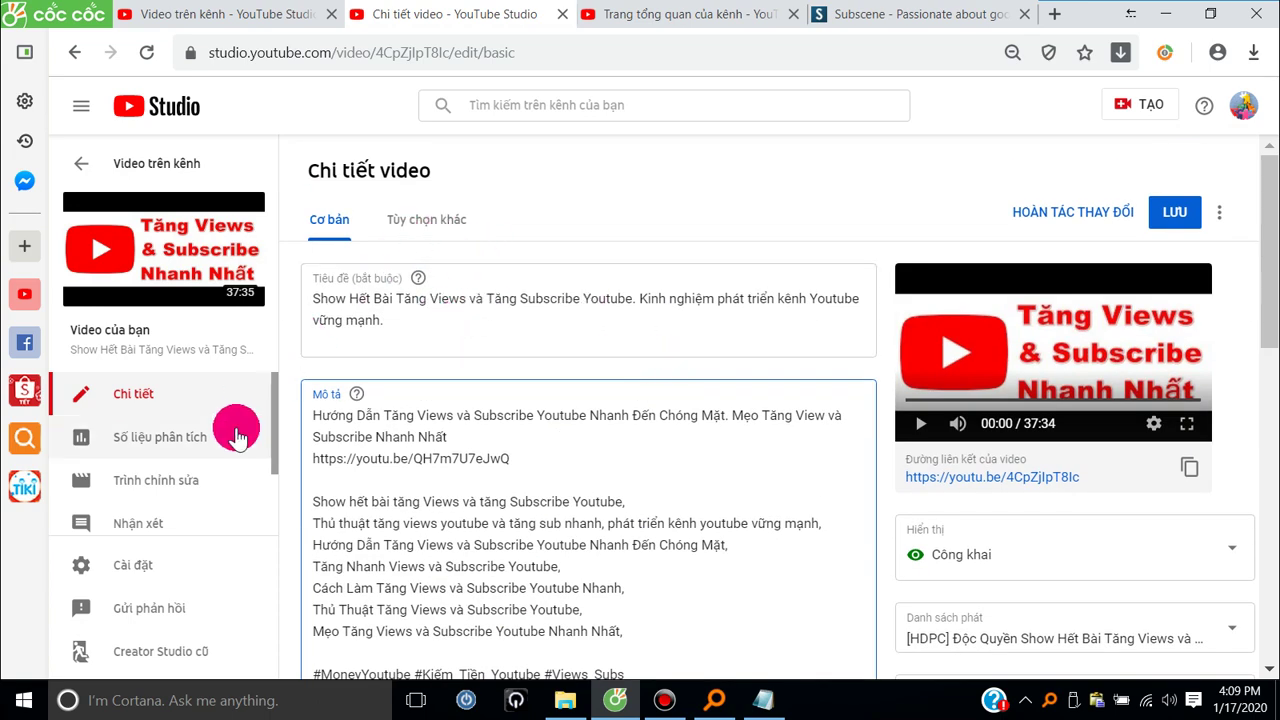
- Open the Studio settings, check the default currency without changing it, and show the channel's basic information
scroll(237, 437, "down", 2)
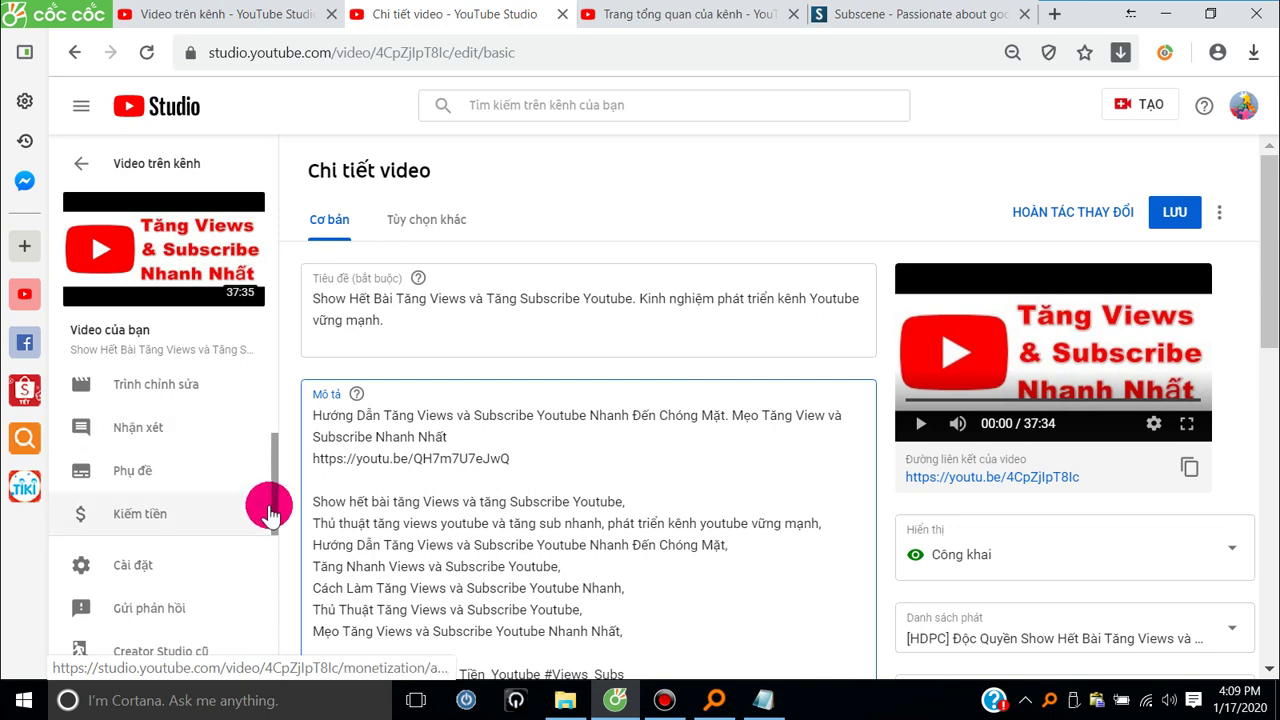
left_click(120, 572)
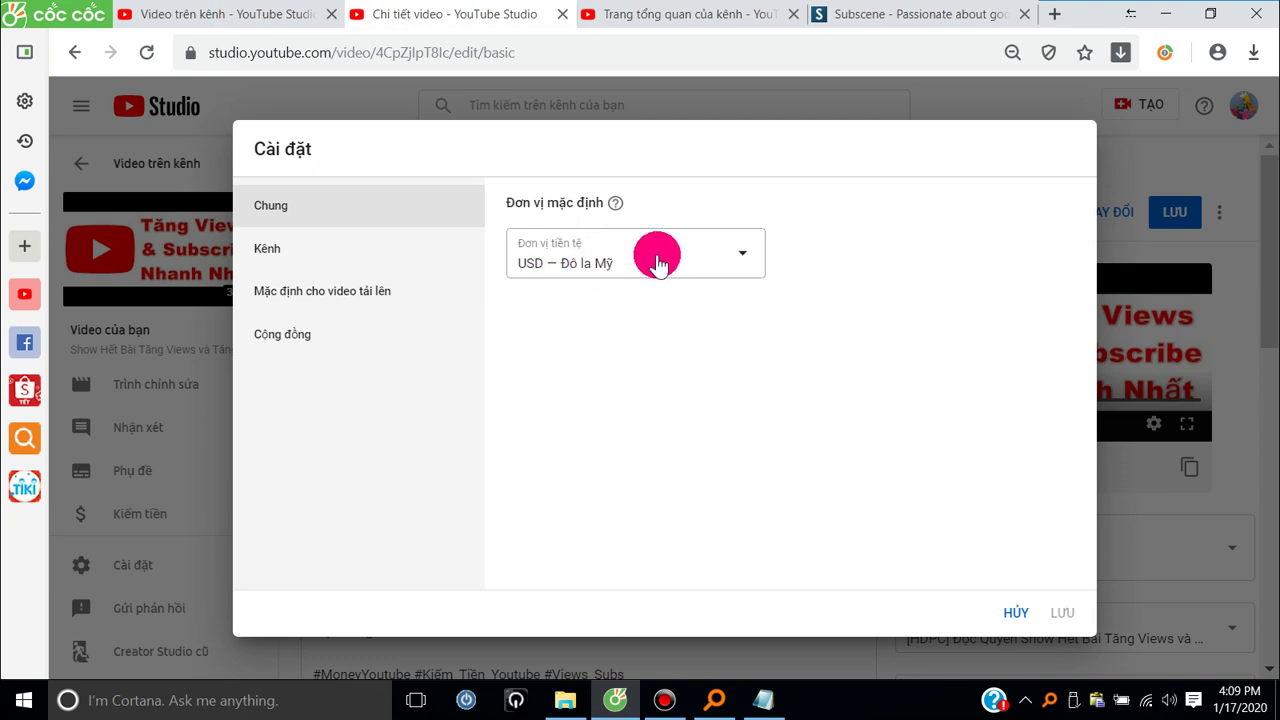
left_click(700, 254)
left_click(913, 278)
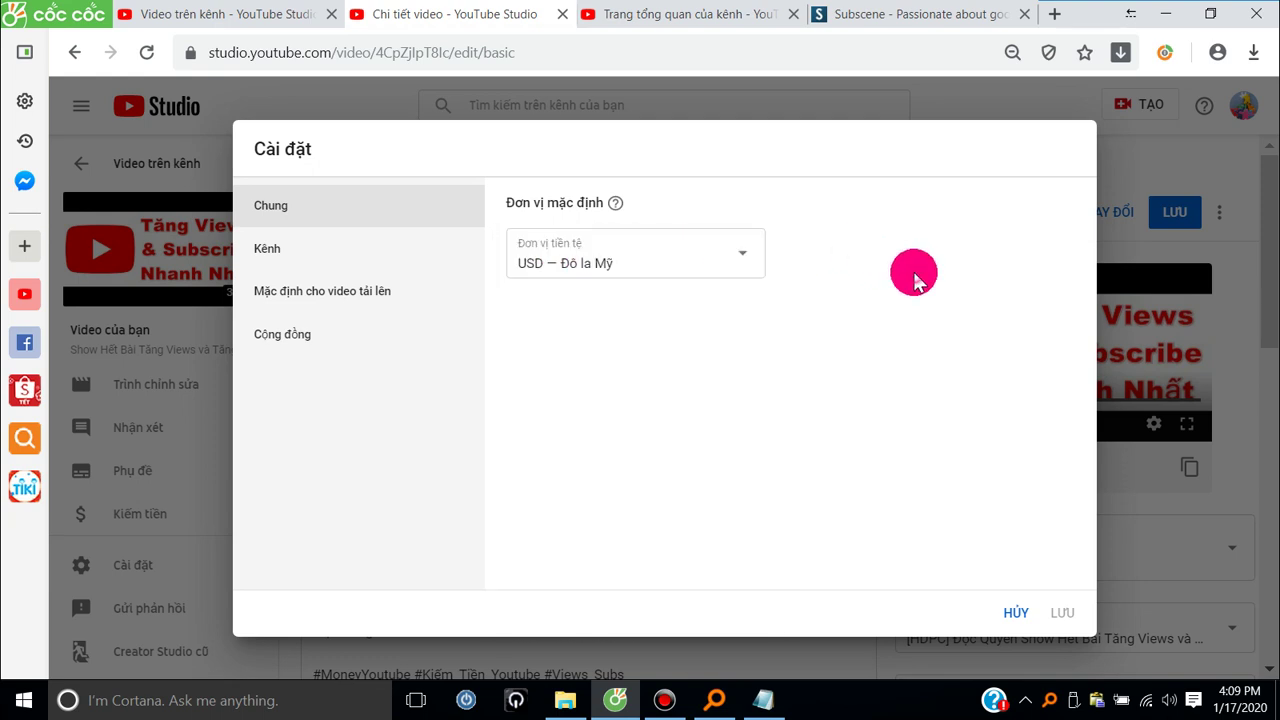
left_click(288, 251)
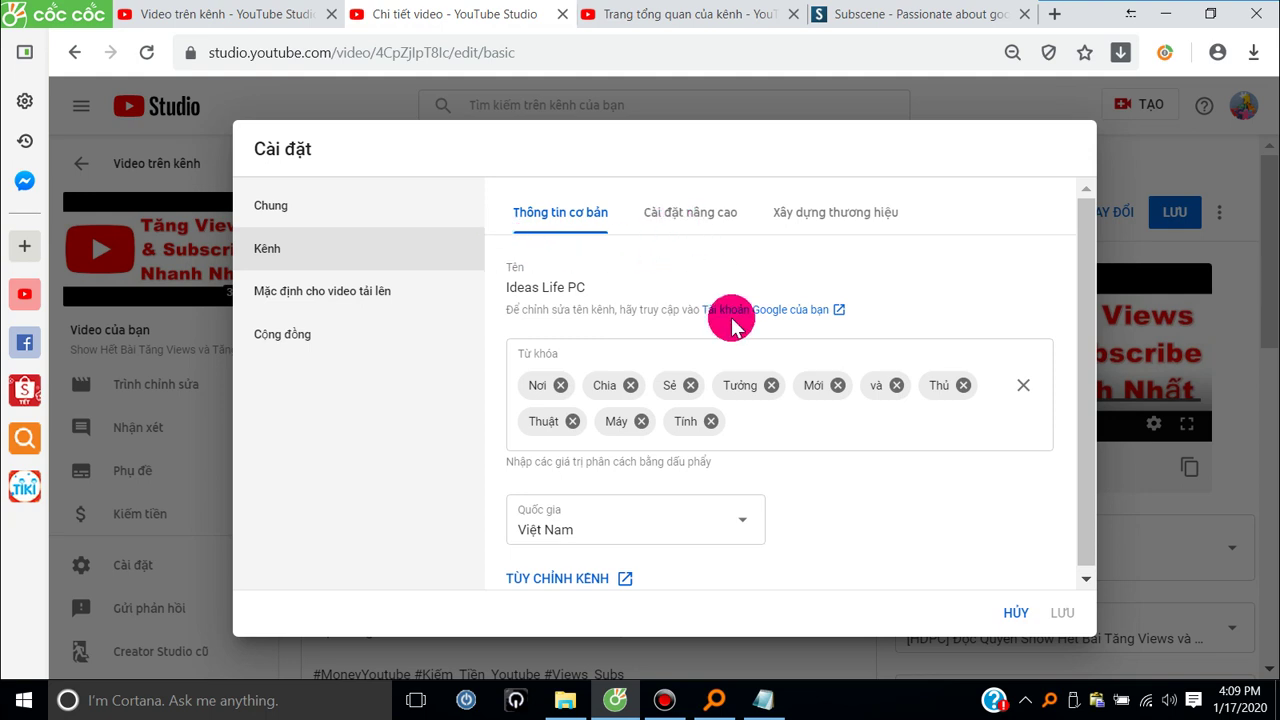
- Look over the channel's advanced settings and its branding settings, highlighting the watermark's custom start time
left_click(690, 214)
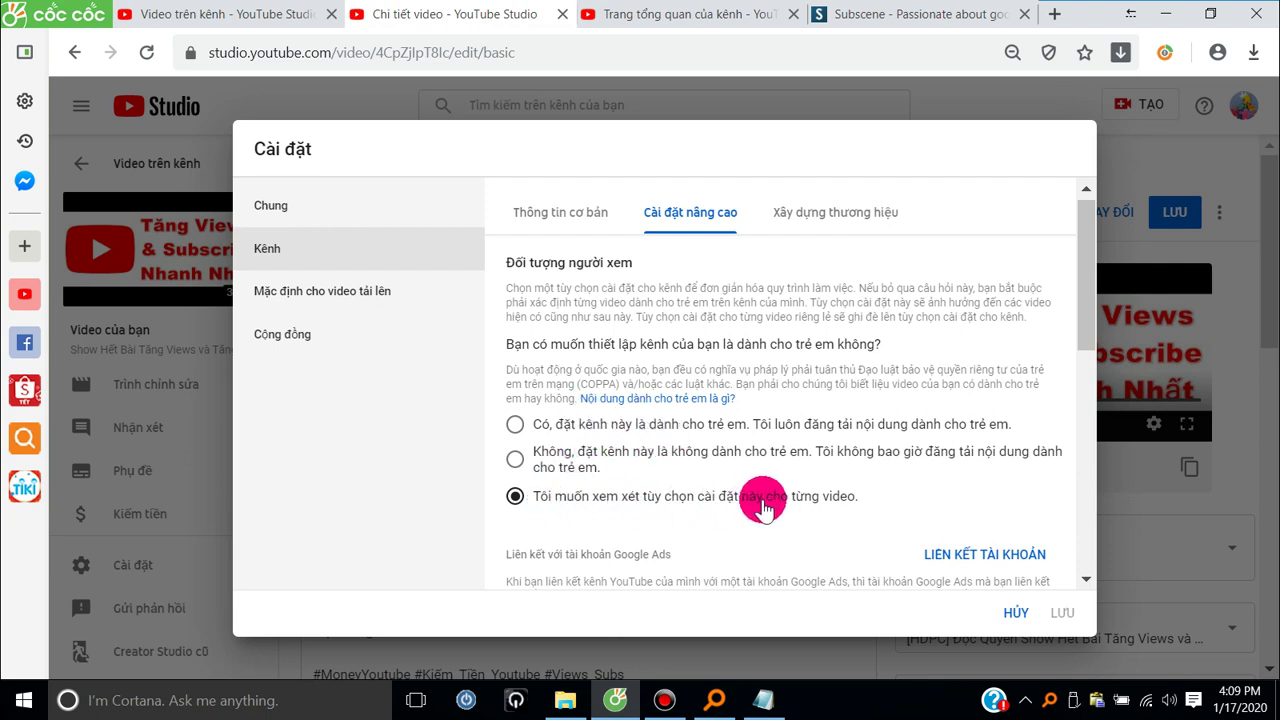
left_click(827, 211)
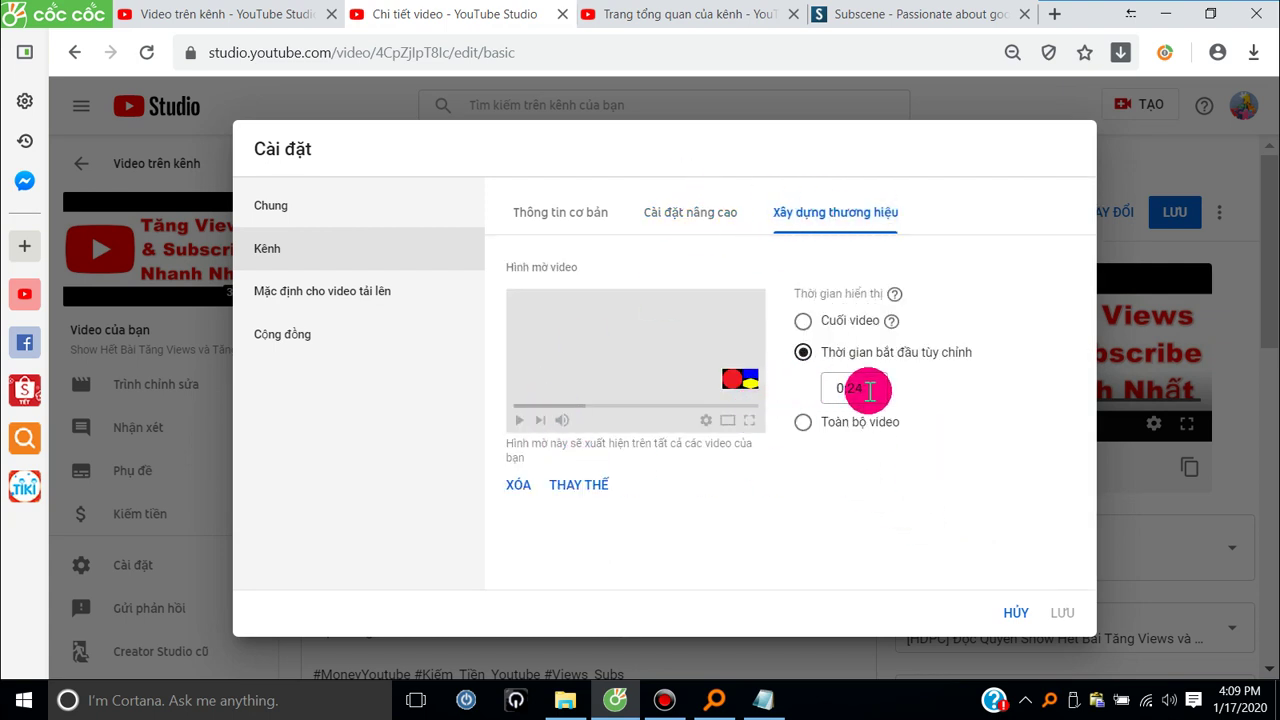
left_click_drag(869, 389, 738, 382)
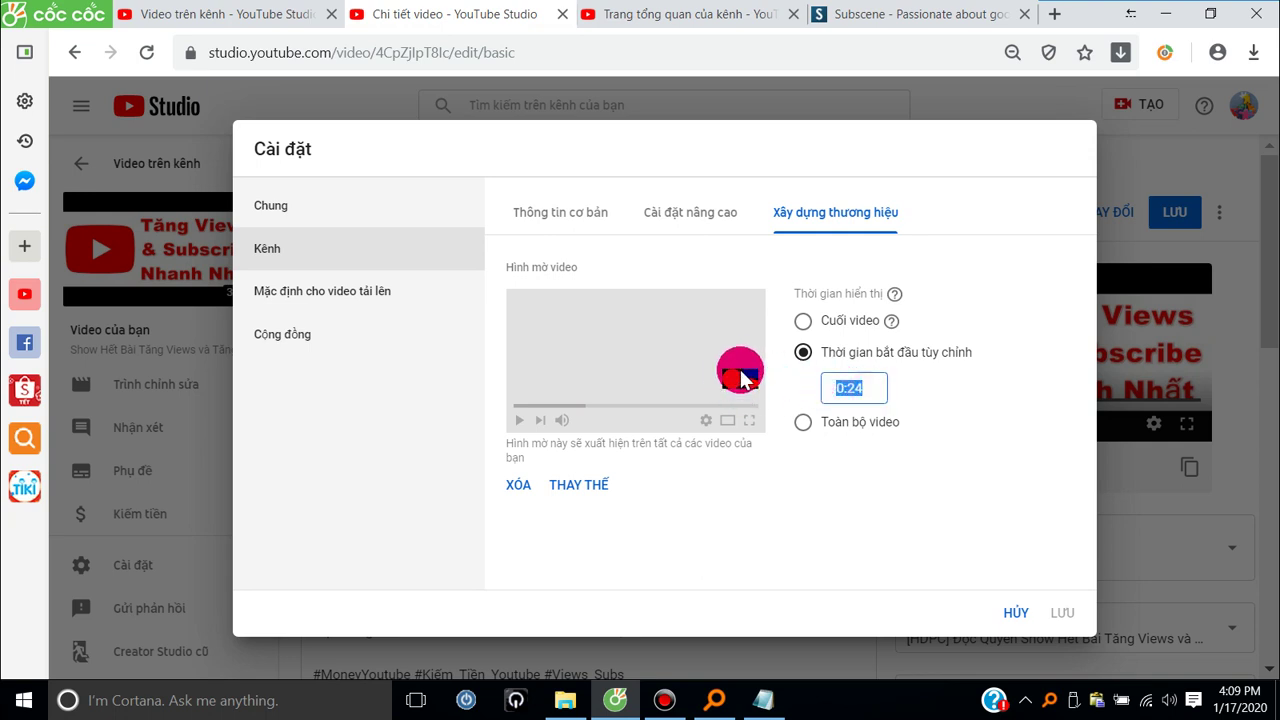
left_click(805, 323)
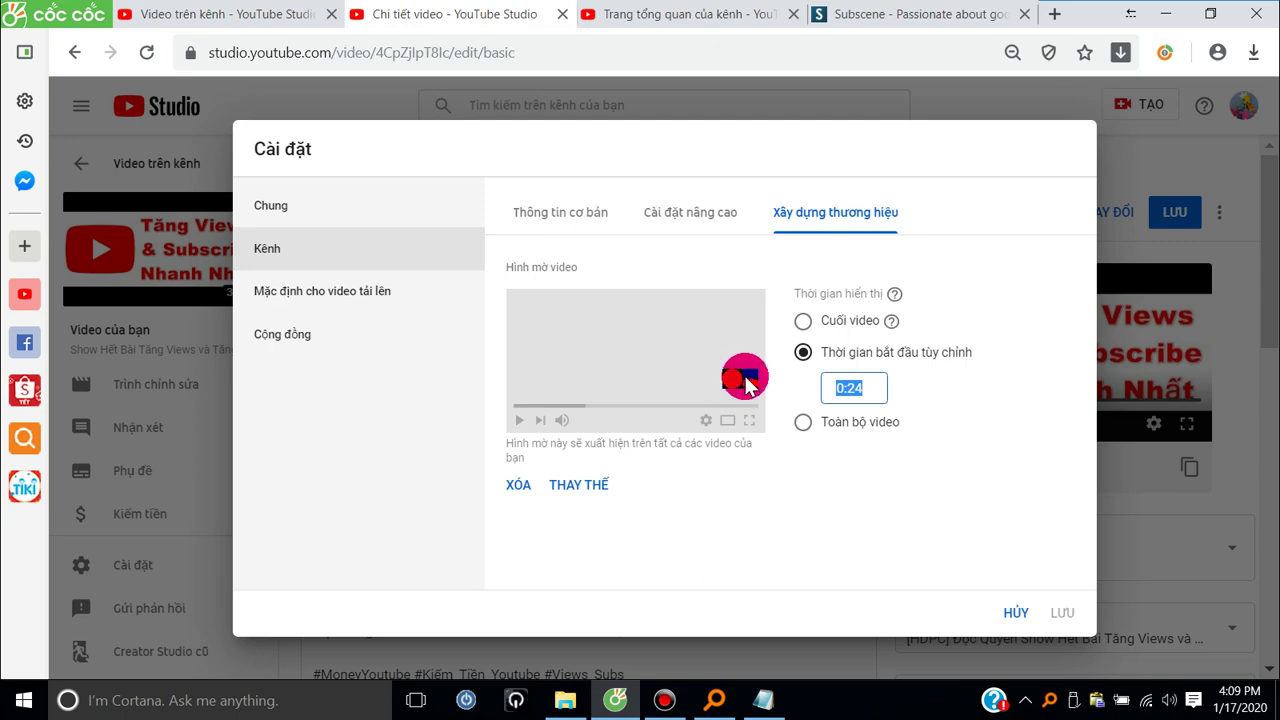
- Open the file chooser for replacing the video watermark, check the accepted file types, and close it without choosing an image
left_click(577, 484)
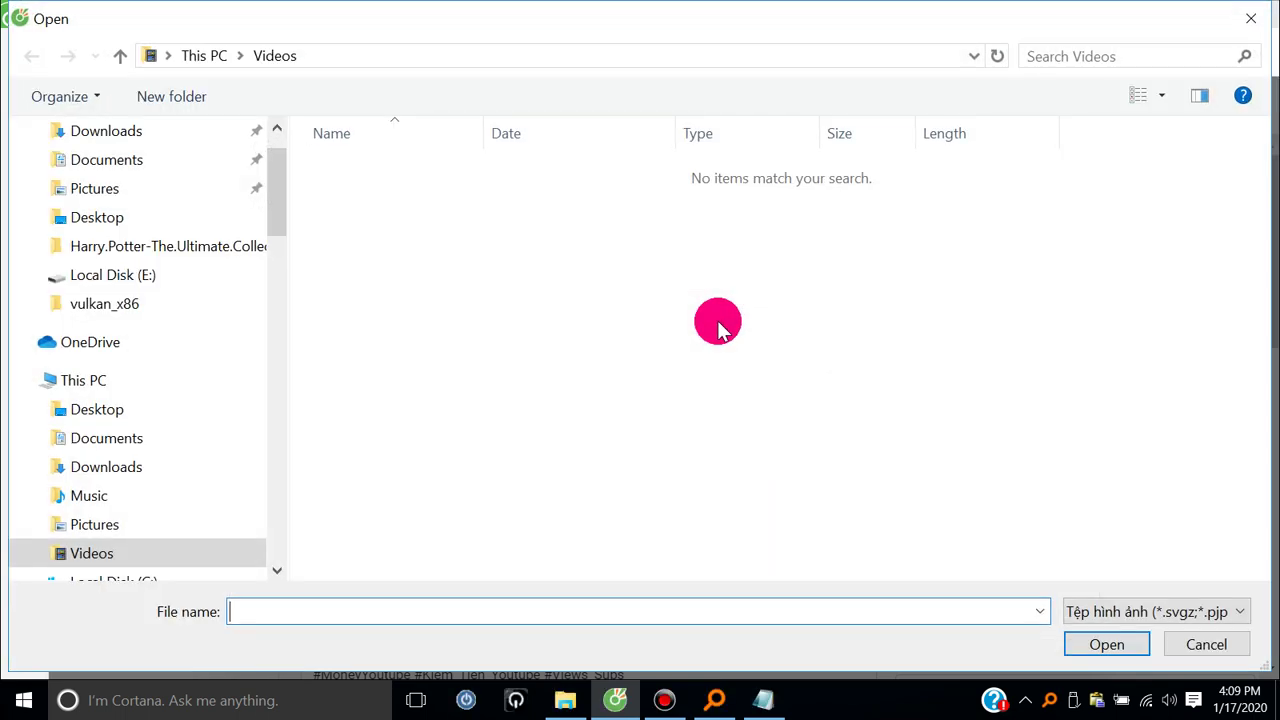
left_click(1210, 611)
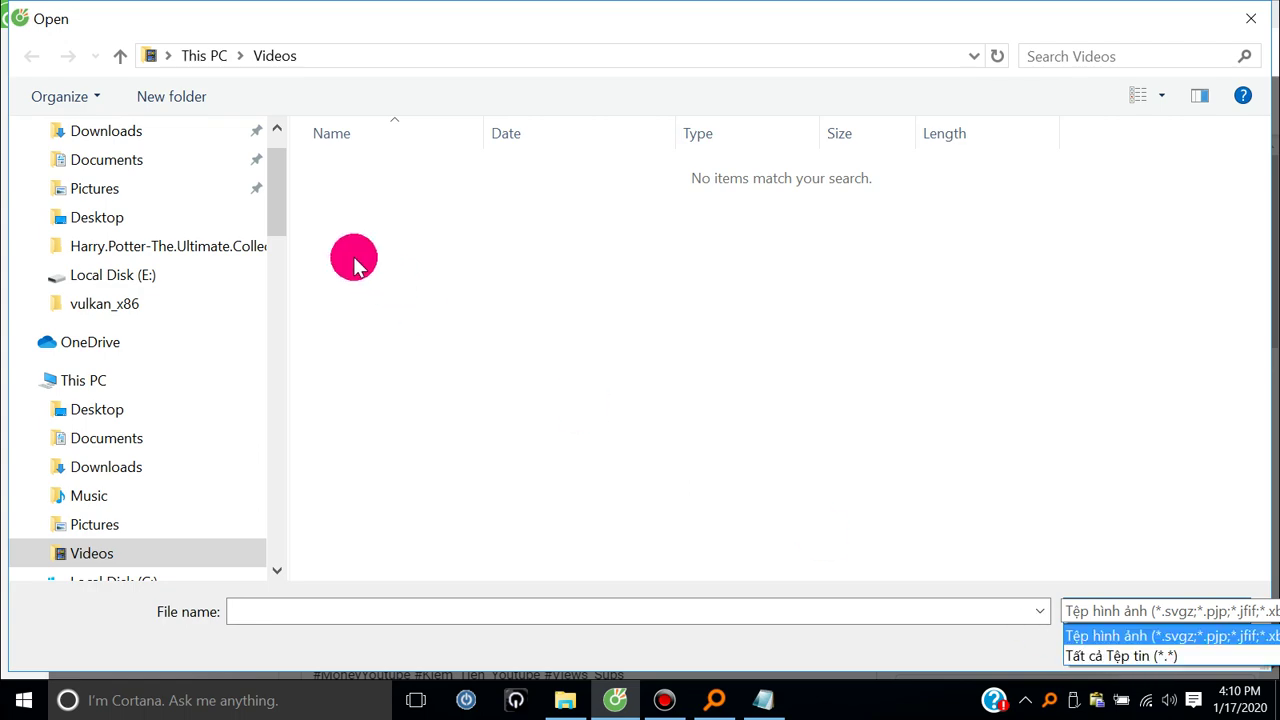
left_click(285, 216)
left_click(1258, 22)
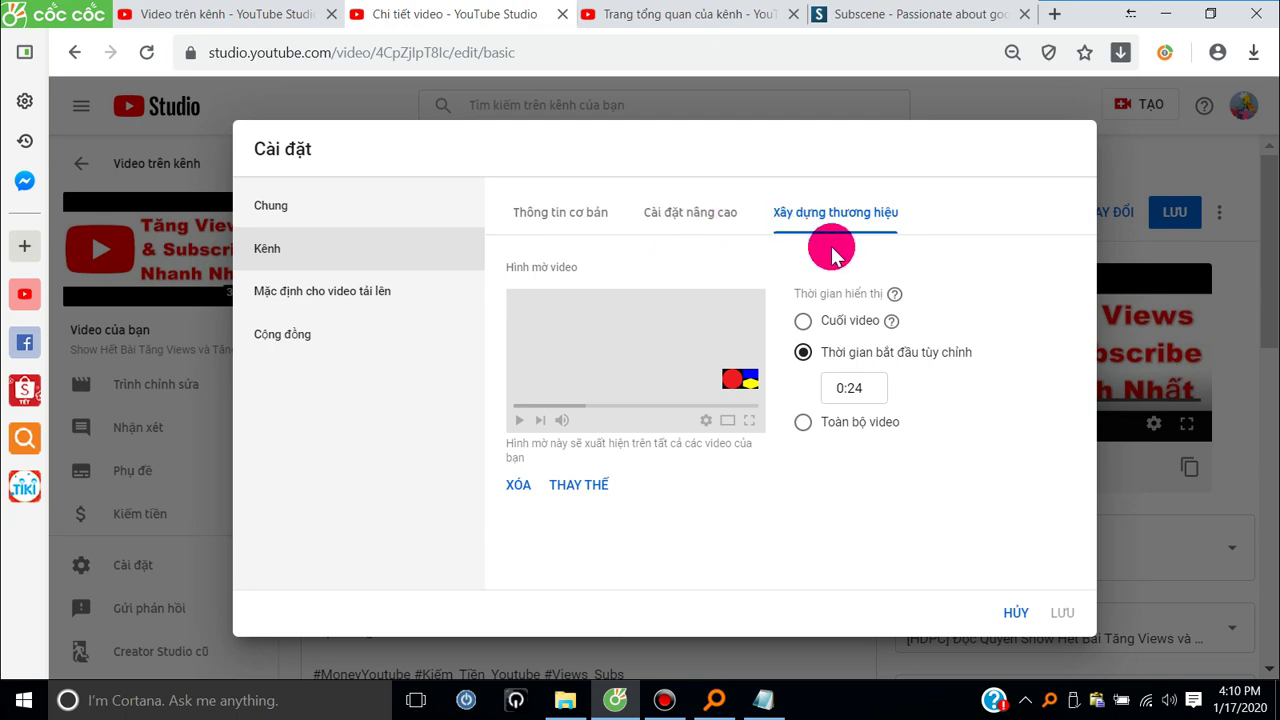
- Review the channel's advanced settings down to the Google Ads links and subscriber count option, then its basic information
left_click(680, 222)
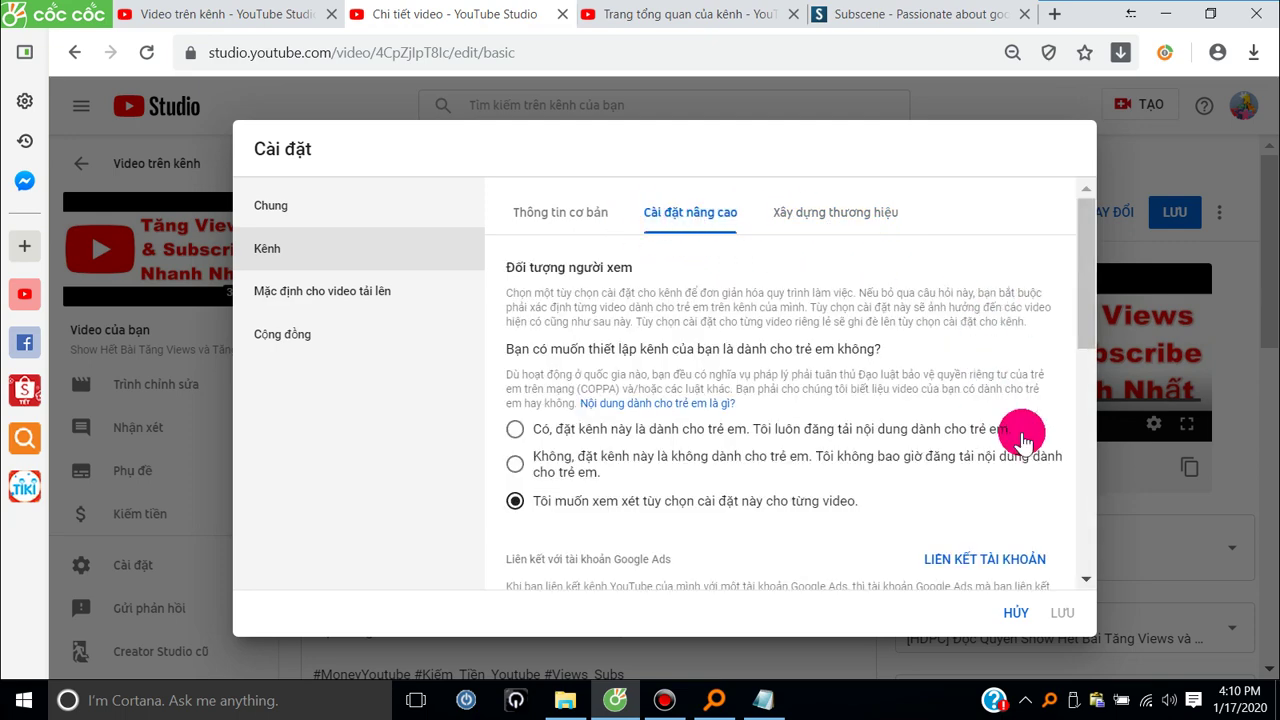
scroll(1022, 440, "down", 3)
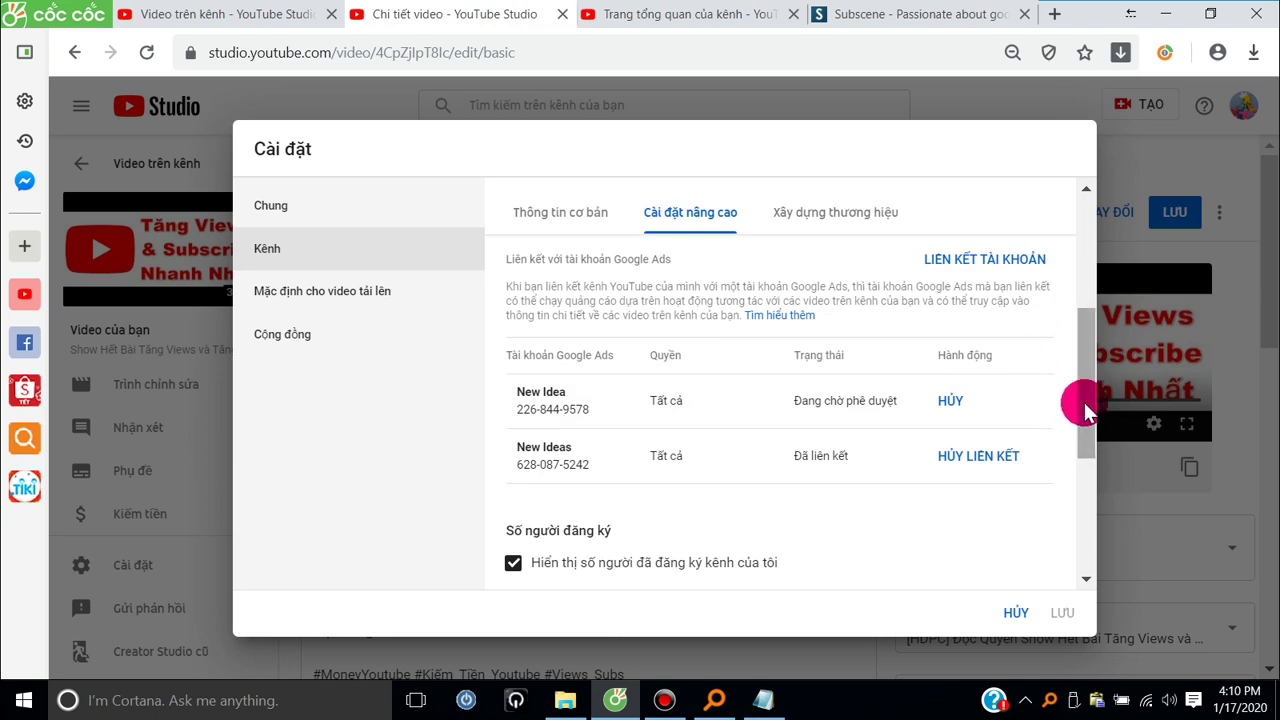
left_click_drag(1084, 402, 1040, 240)
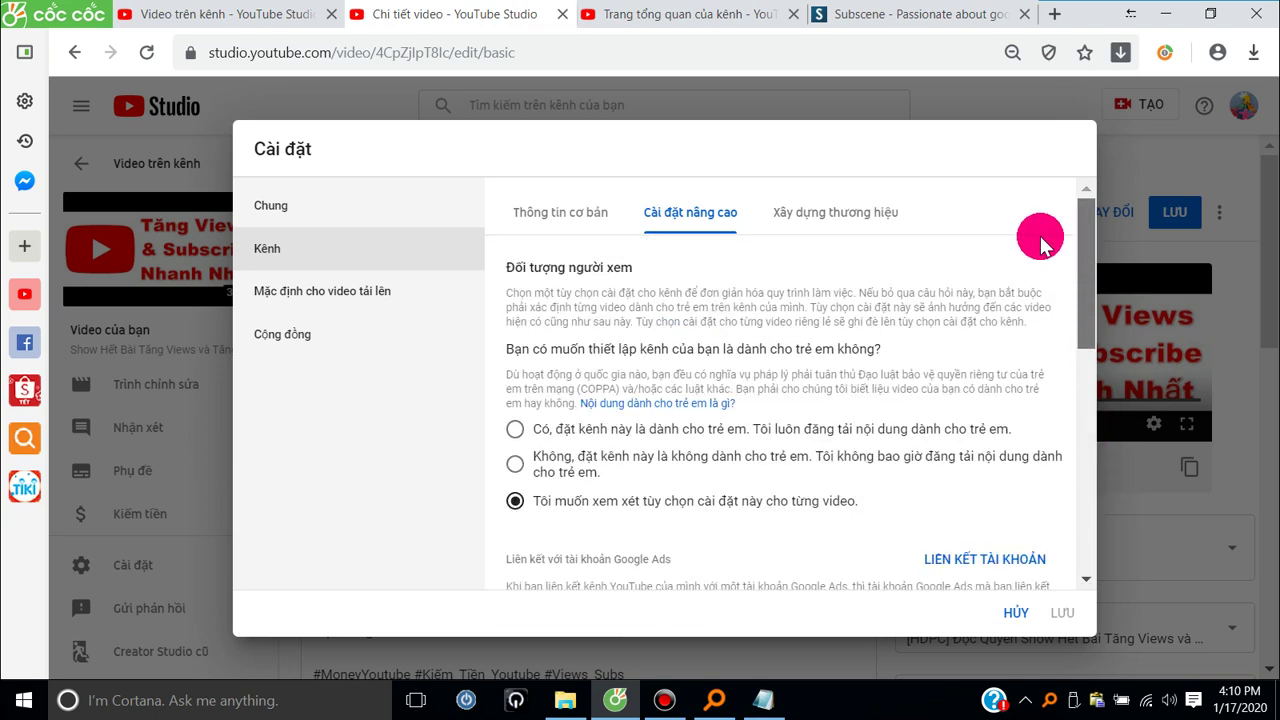
left_click(567, 218)
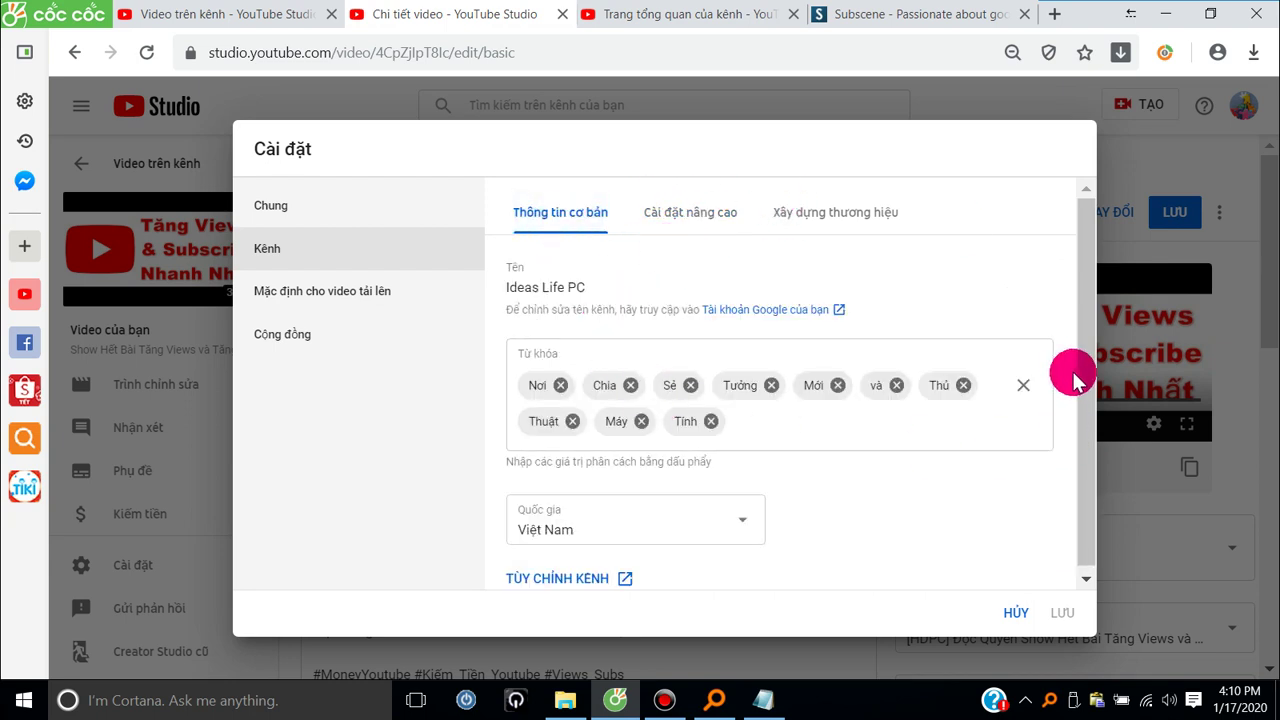
left_click_drag(1080, 348, 1086, 424)
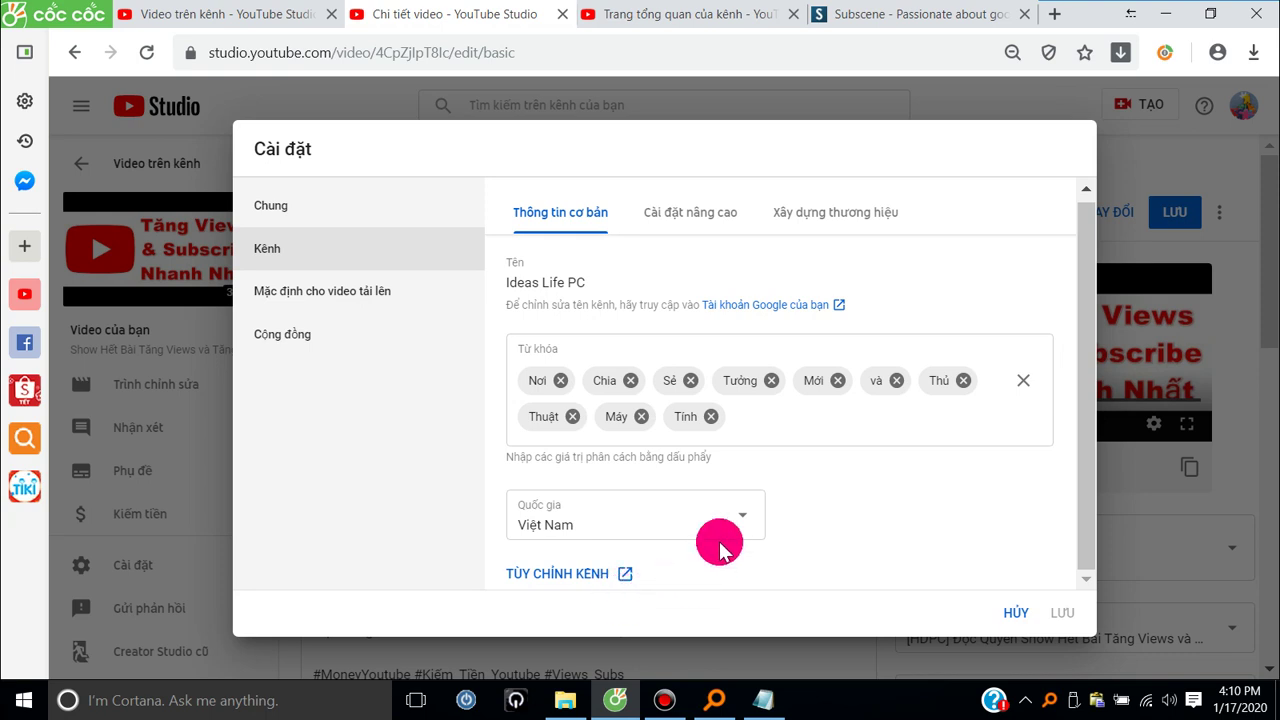
- Open the channel customization page from the basic information and look over its banner, home sections and uploads
left_click(540, 574)
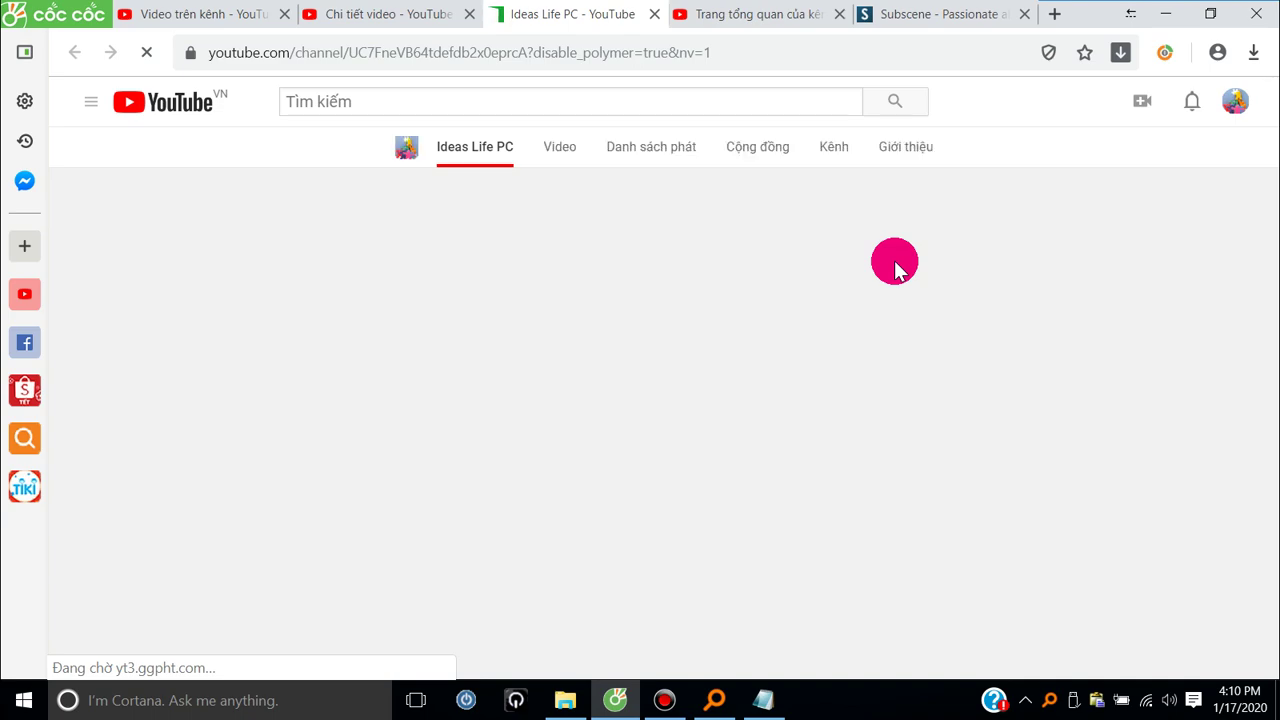
scroll(895, 268, "down", 1)
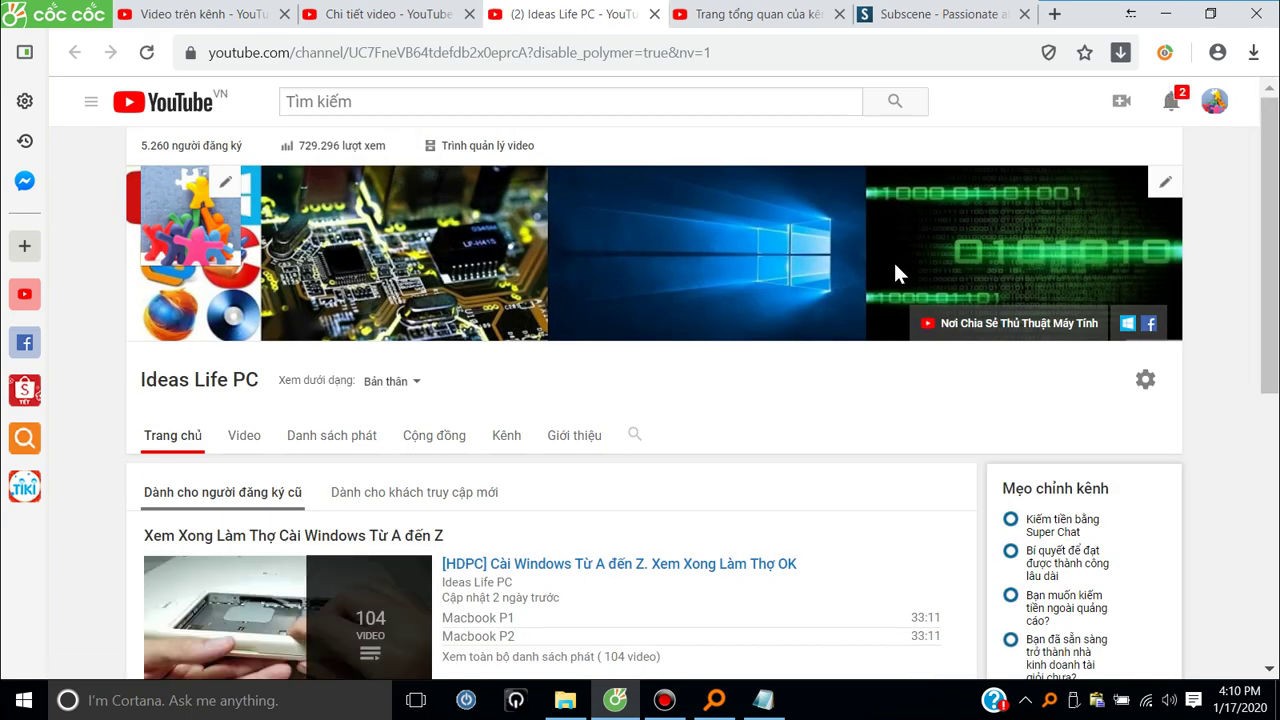
scroll(895, 268, "down", 2)
scroll(895, 268, "down", 1)
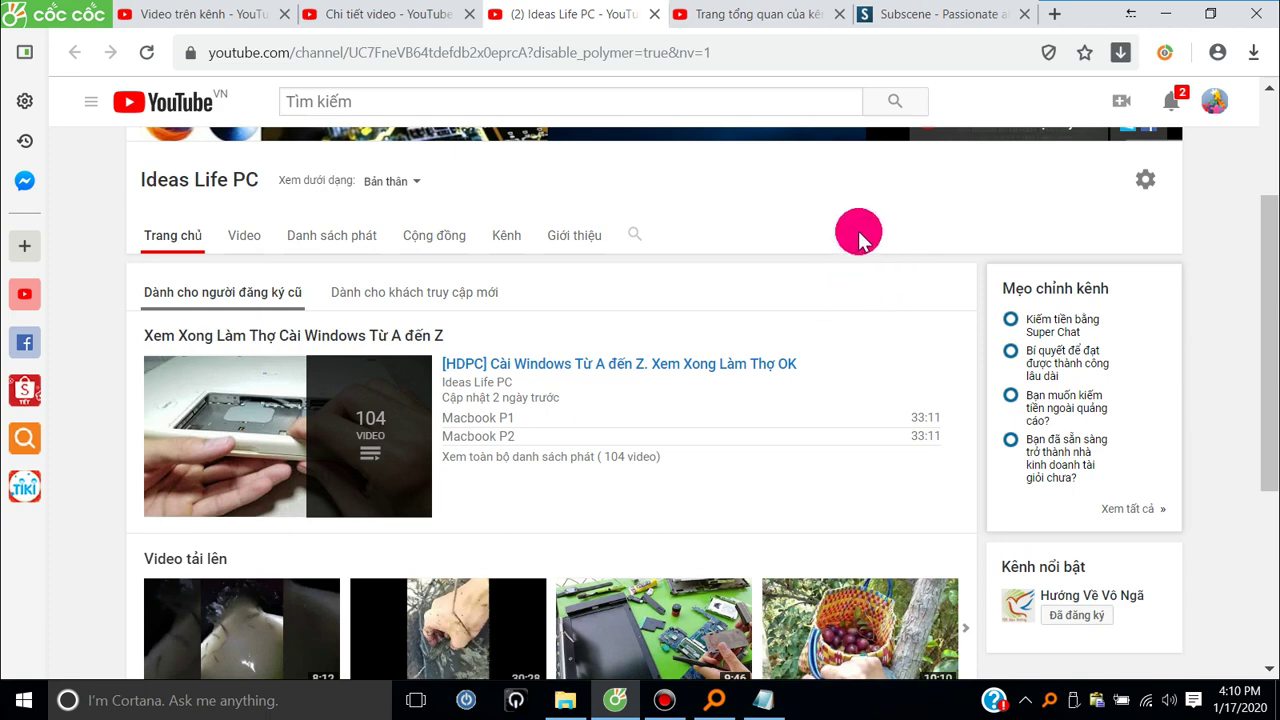
scroll(848, 237, "up", 2)
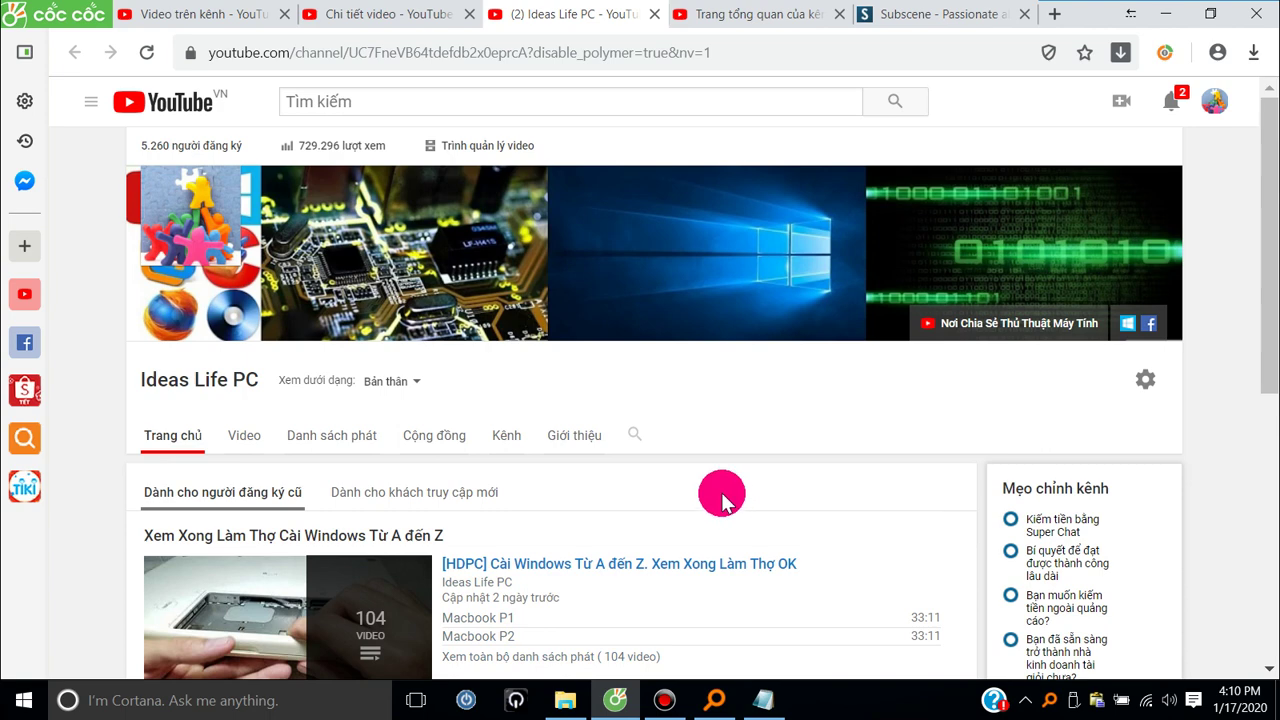
scroll(745, 455, "down", 2)
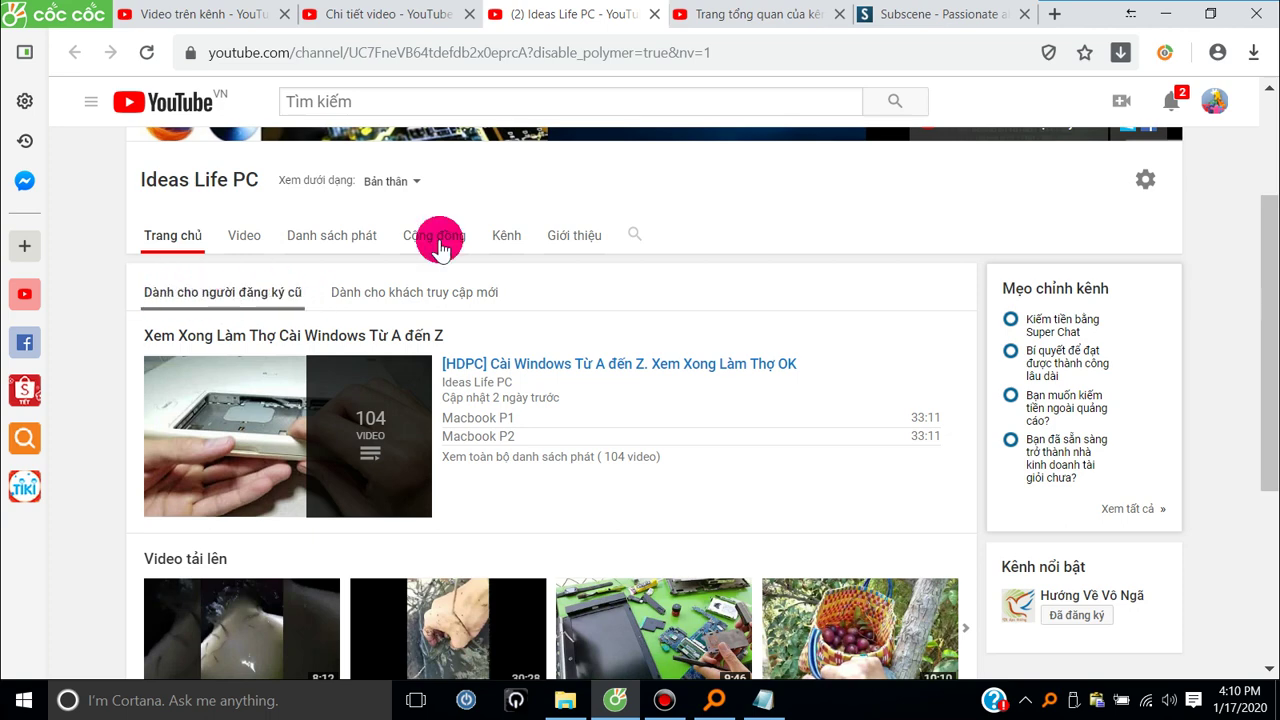
- Return to Studio, close the settings without saving, and load the channel dashboard from the base Studio address
left_click(425, 22)
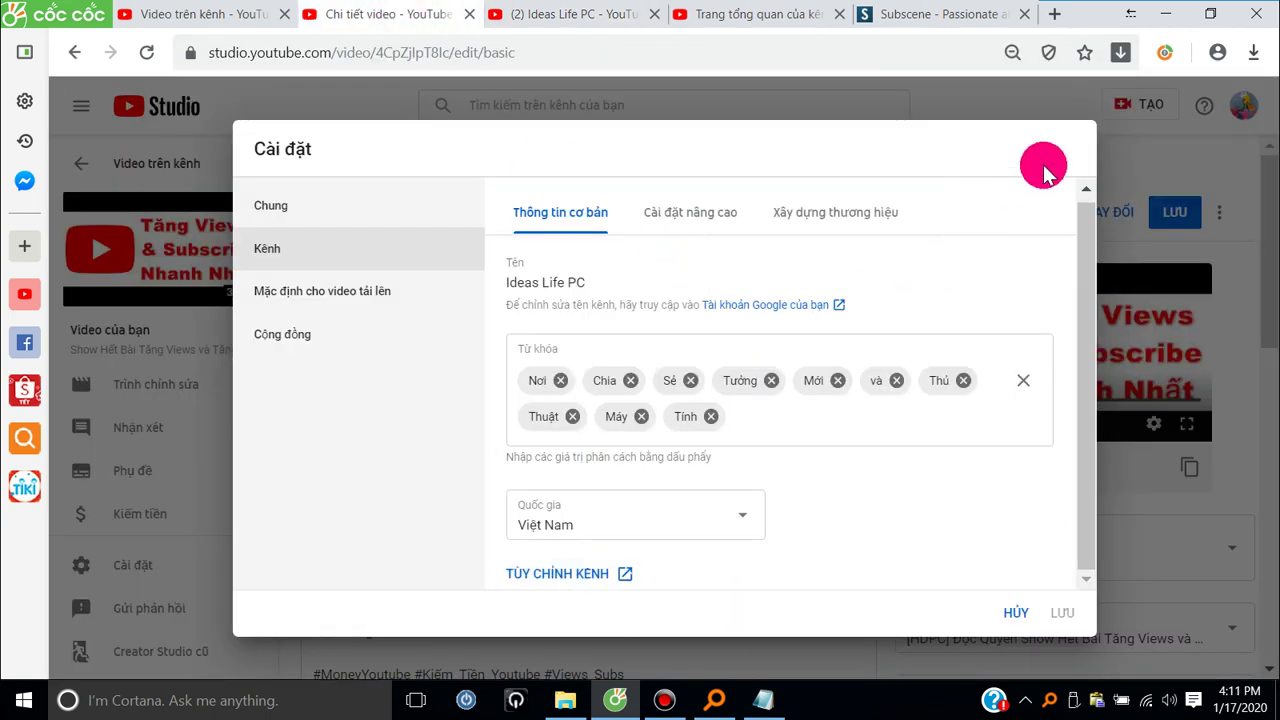
left_click(1016, 612)
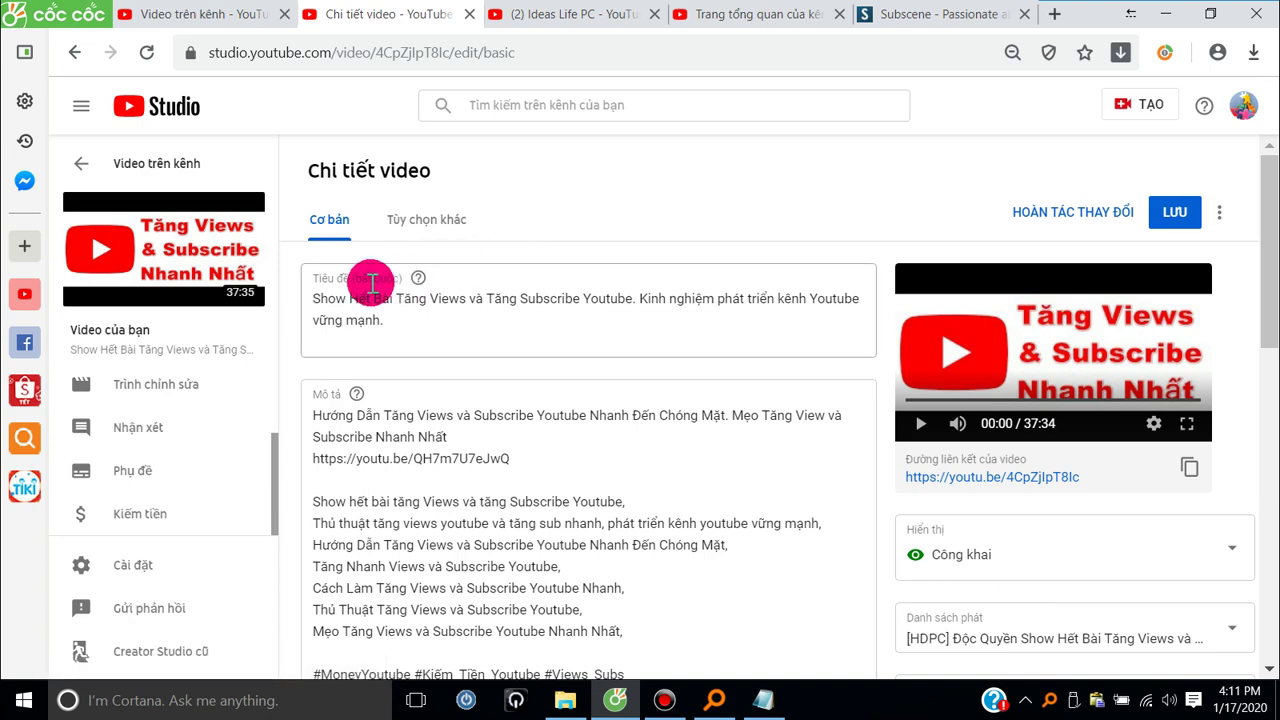
left_click(165, 106)
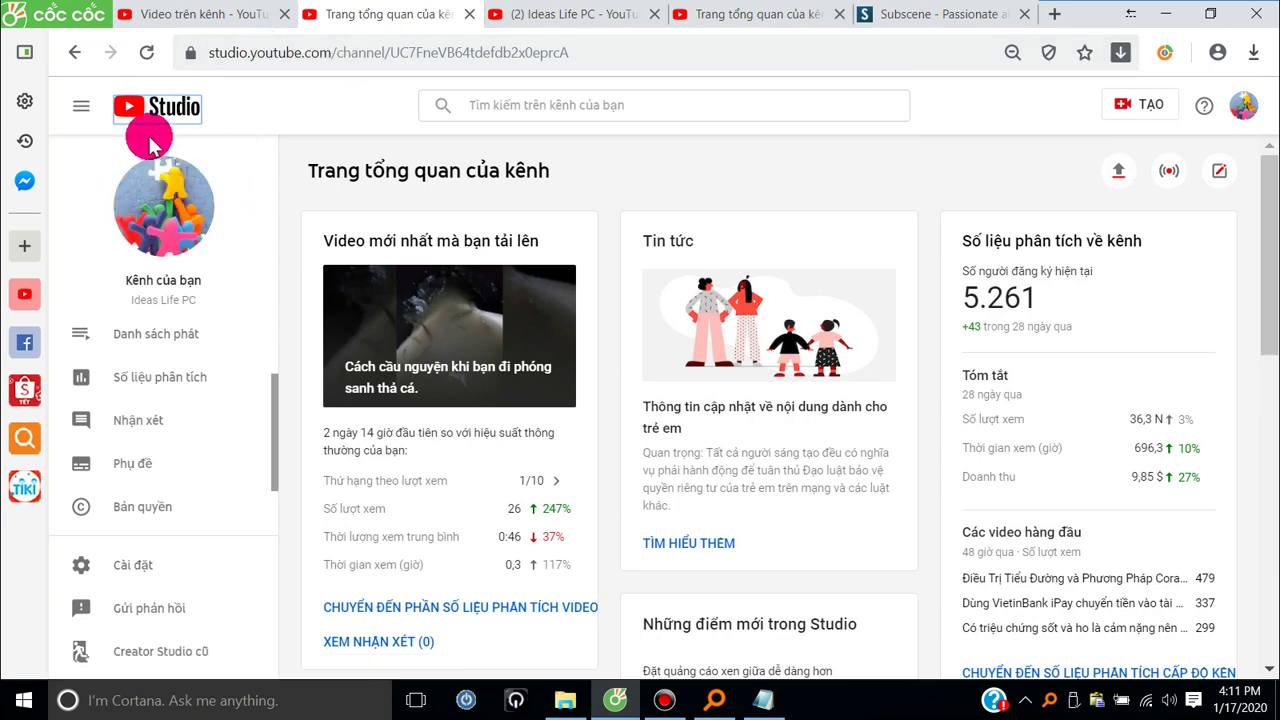
left_click_drag(323, 55, 777, 107)
key("BackSpace")
key("Return")
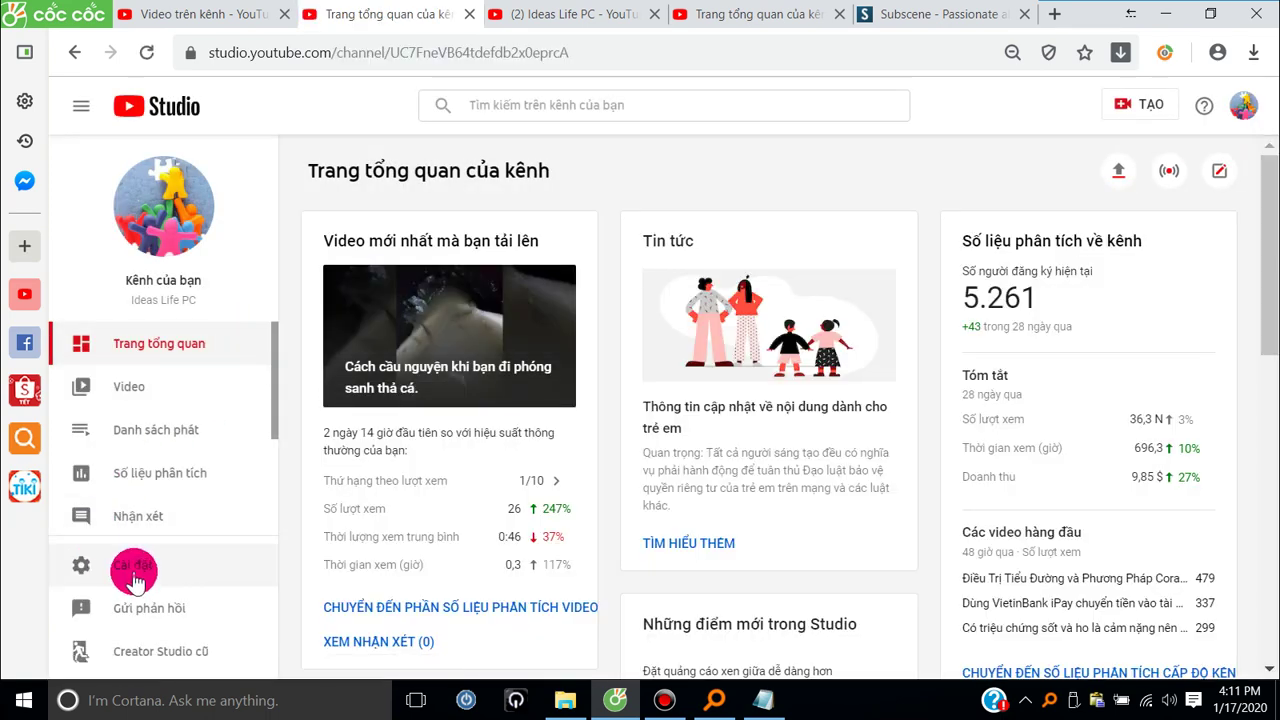
- Open the channel customization page again from the channel's basic information in the Studio settings
left_click(135, 575)
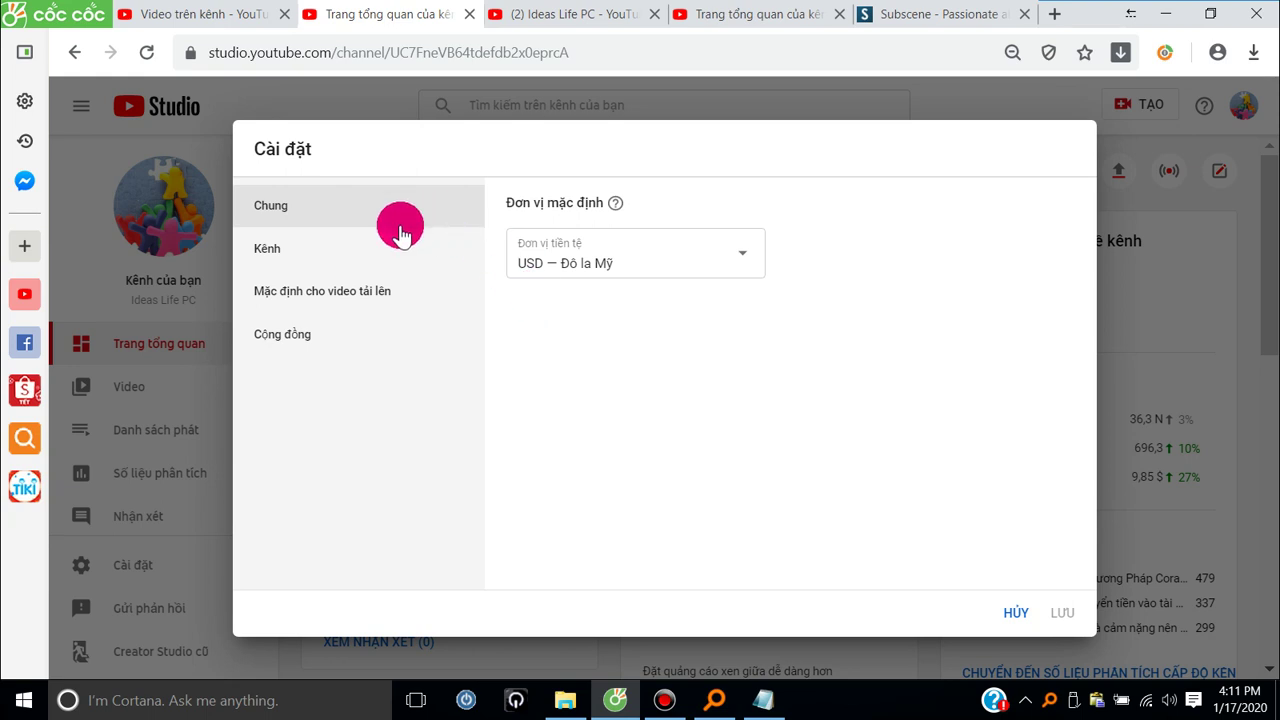
left_click(280, 256)
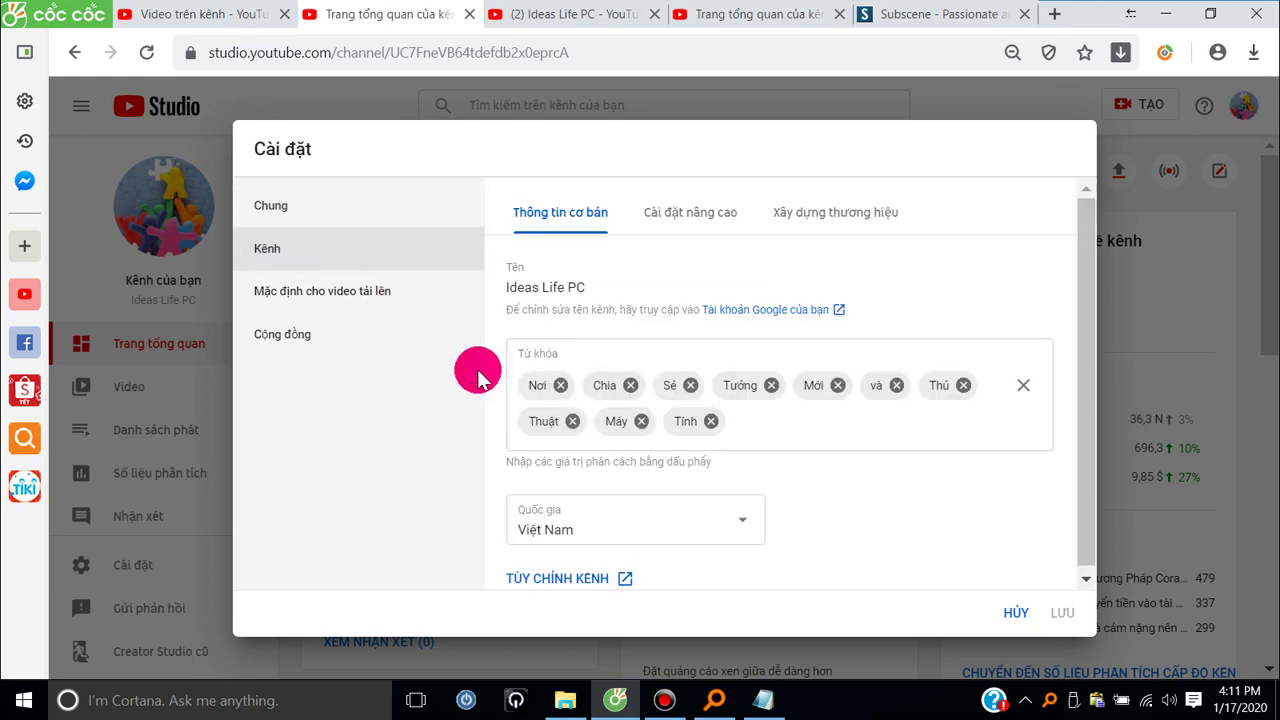
left_click(552, 576)
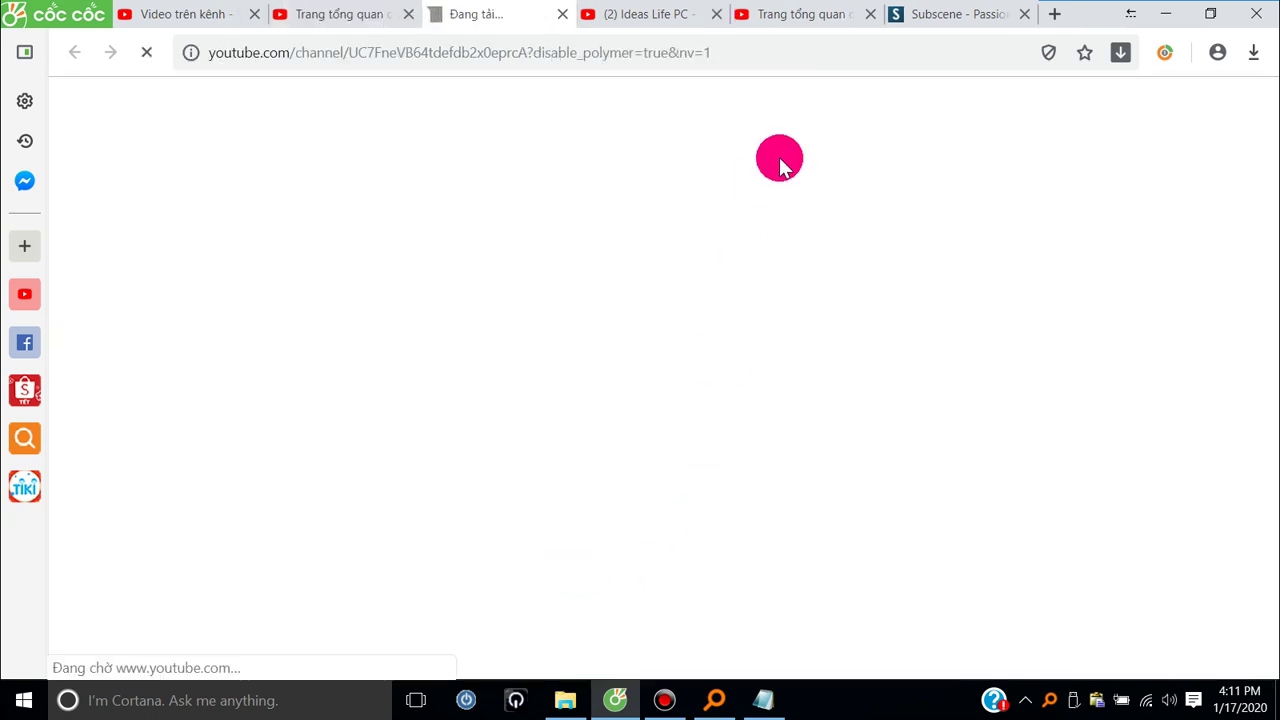
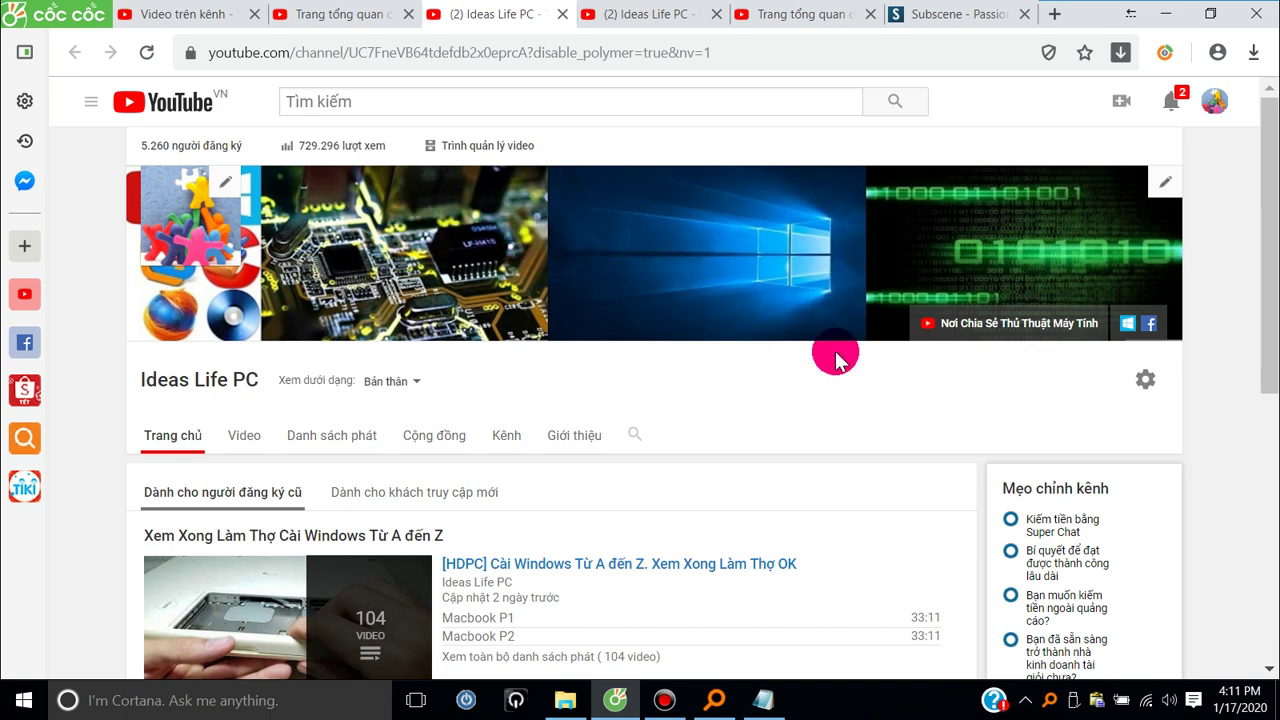
- Open the featured content for returning subscribers on the channel home page for editing and look over its options
scroll(850, 416, "down", 2)
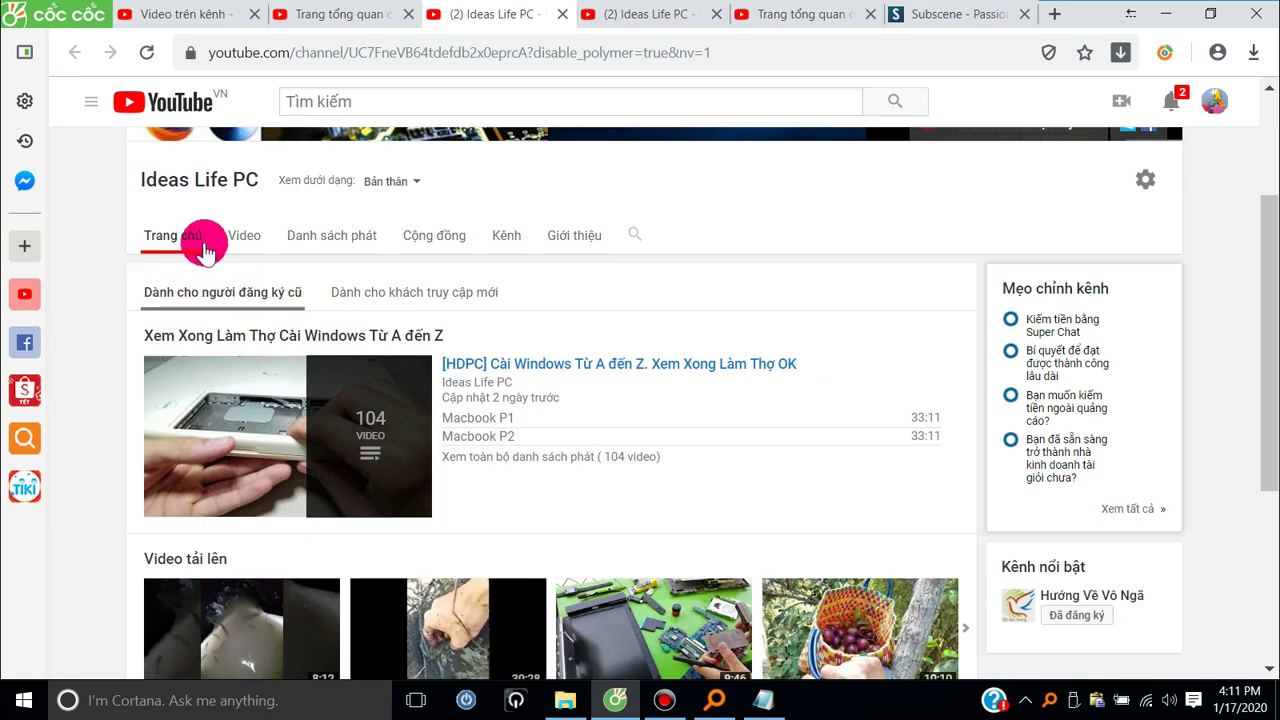
left_click(252, 305)
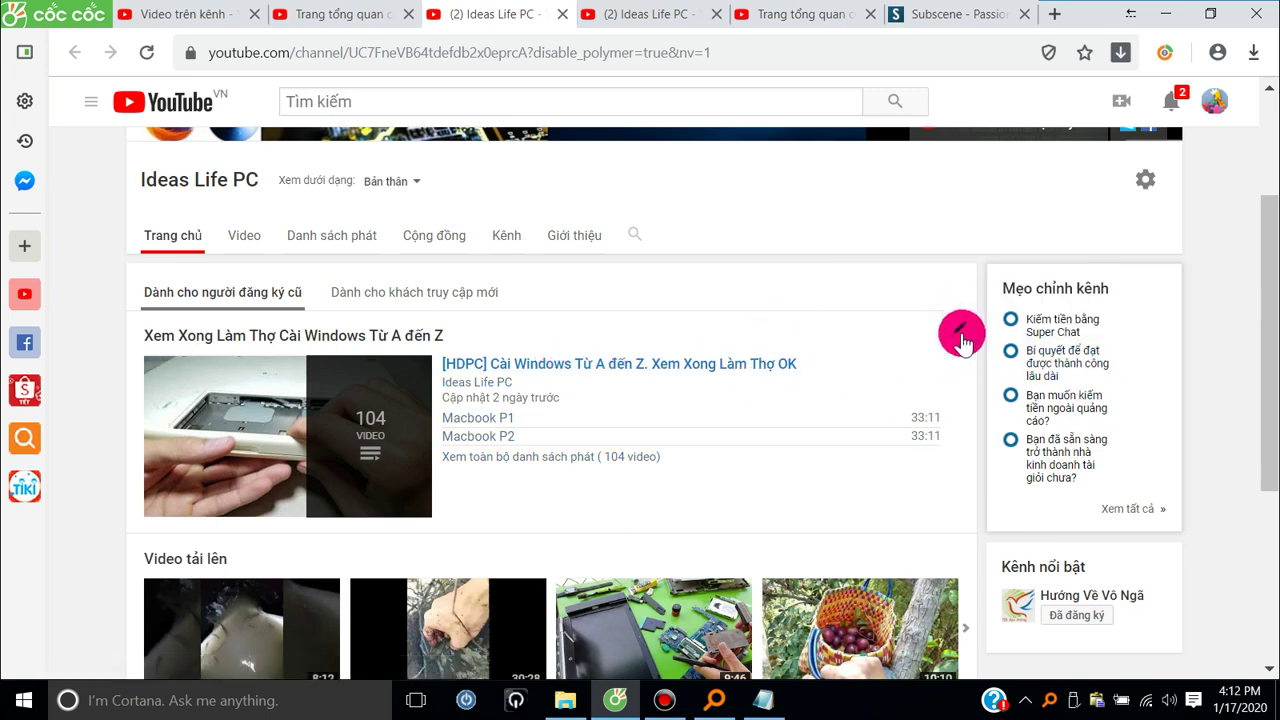
left_click(963, 332)
scroll(950, 335, "down", 2)
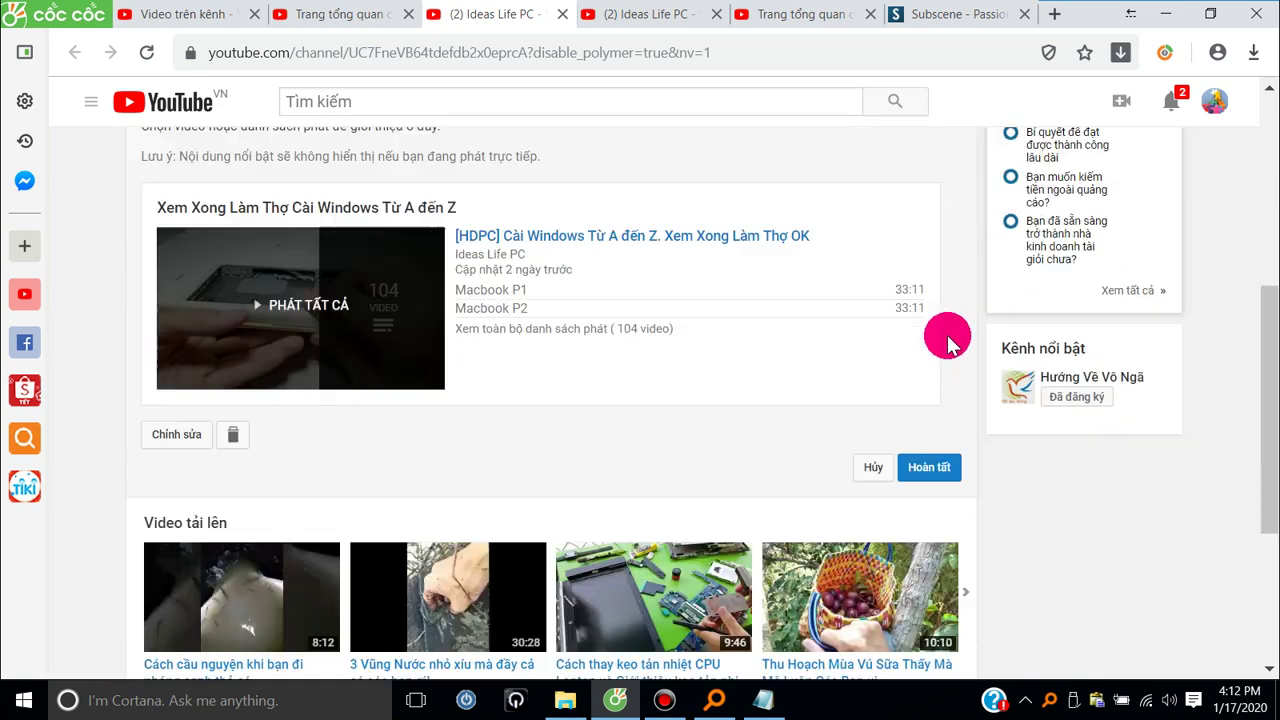
scroll(943, 337, "up", 2)
scroll(492, 488, "down", 2)
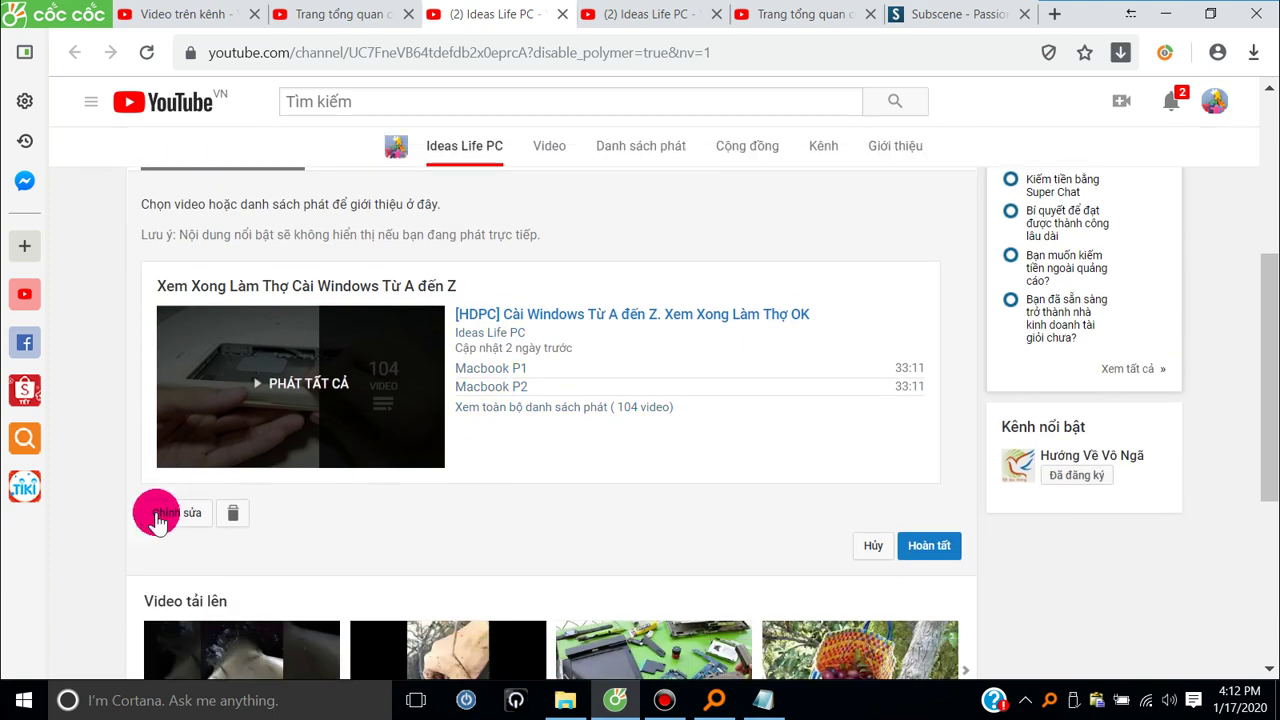
- Browse the playlists and uploaded videos that can be featured for returning subscribers, then cancel the selection
left_click(160, 513)
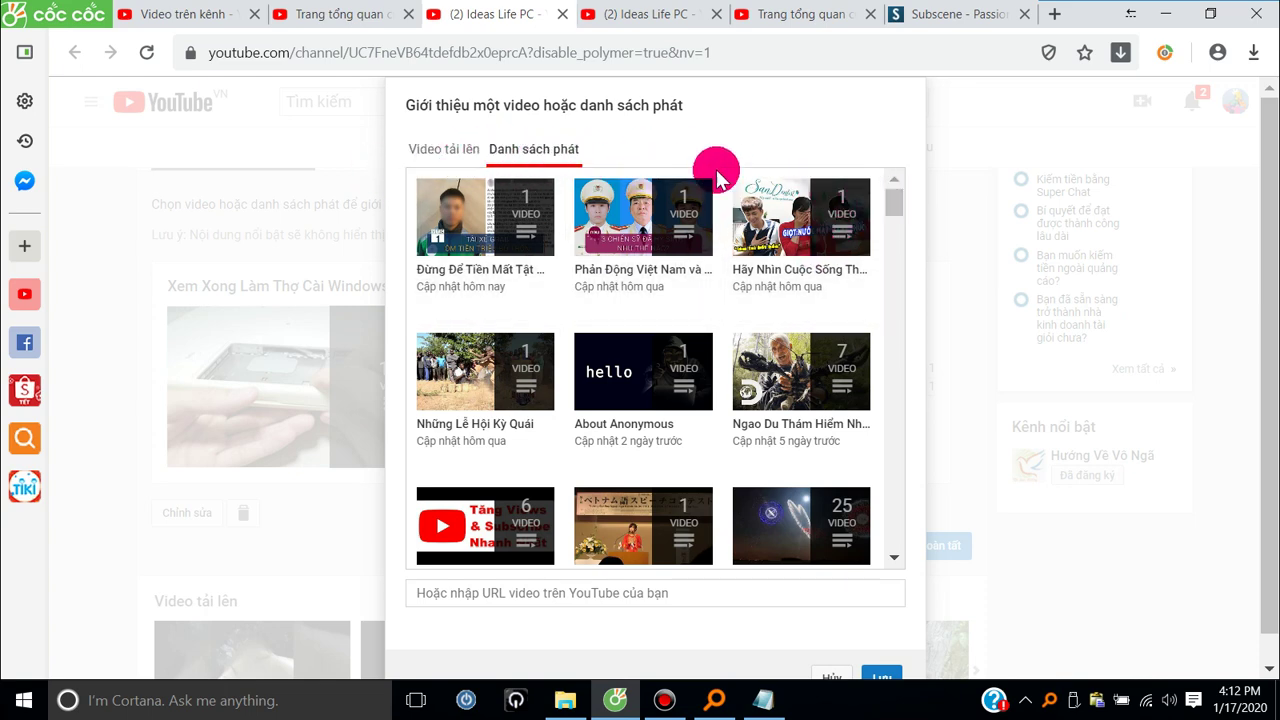
left_click_drag(897, 211, 918, 186)
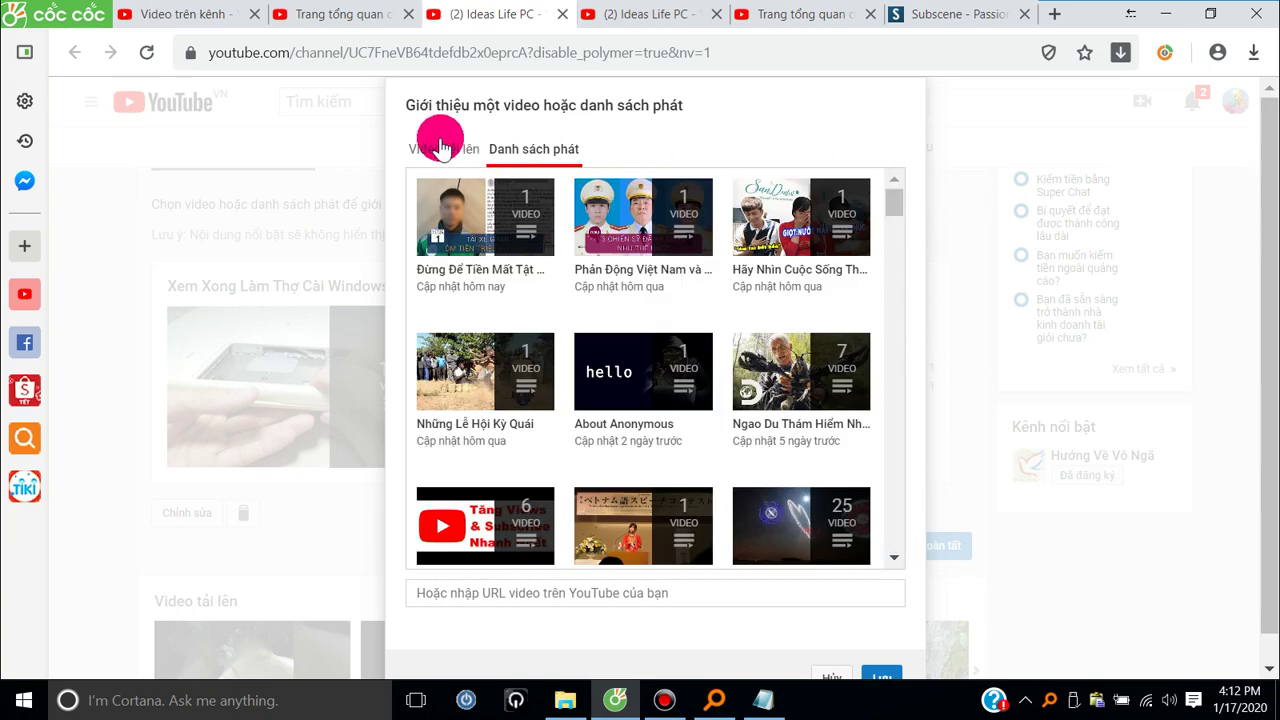
left_click(455, 148)
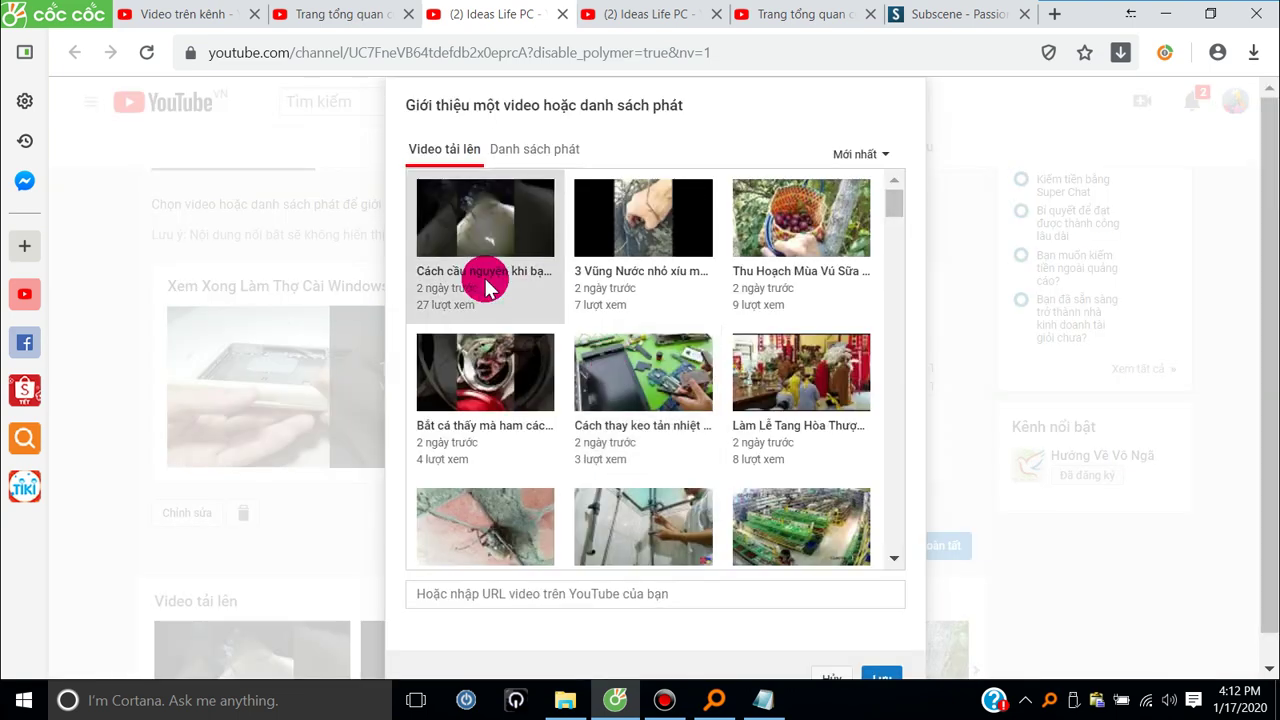
left_click_drag(898, 203, 903, 277)
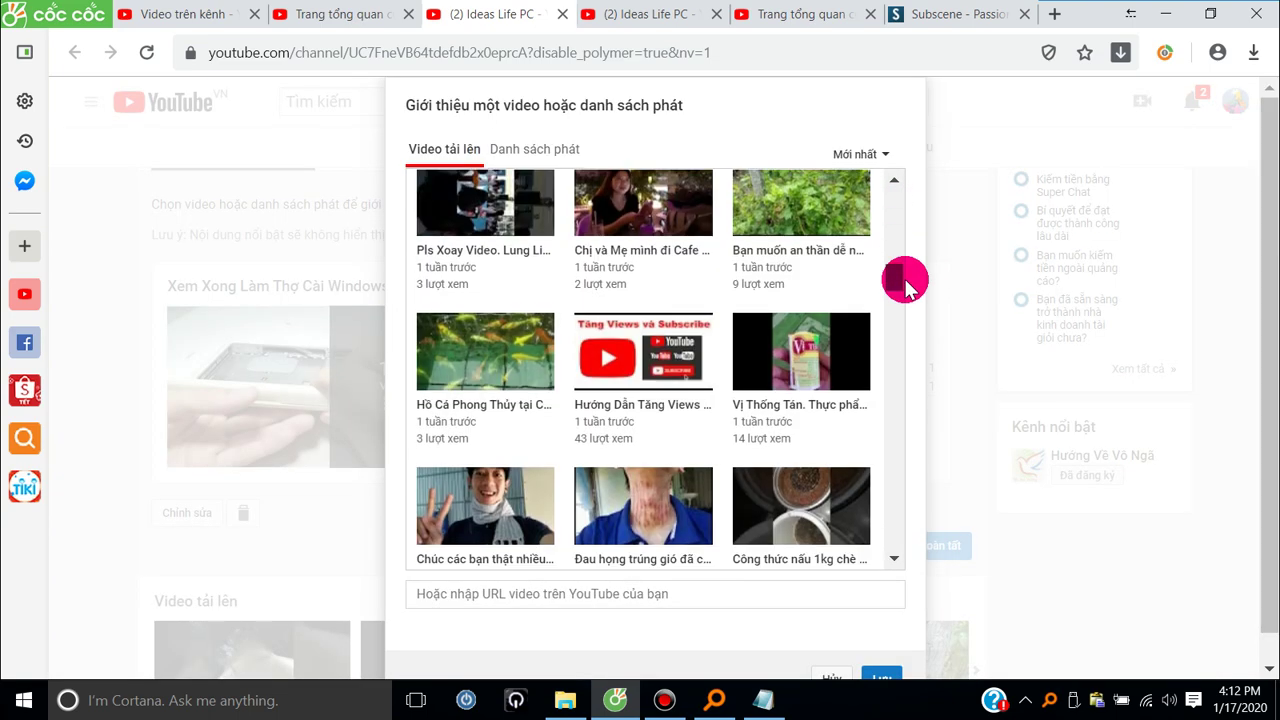
left_click(836, 680)
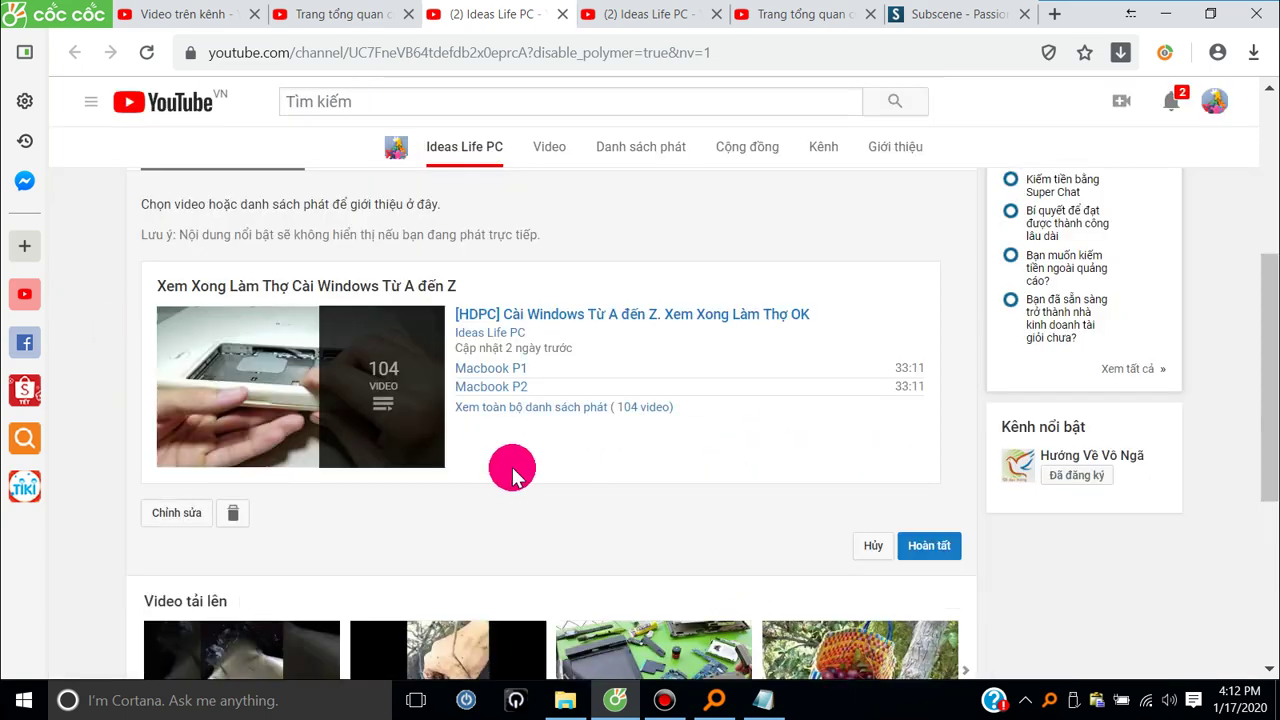
scroll(522, 500, "up", 1)
scroll(189, 340, "up", 1)
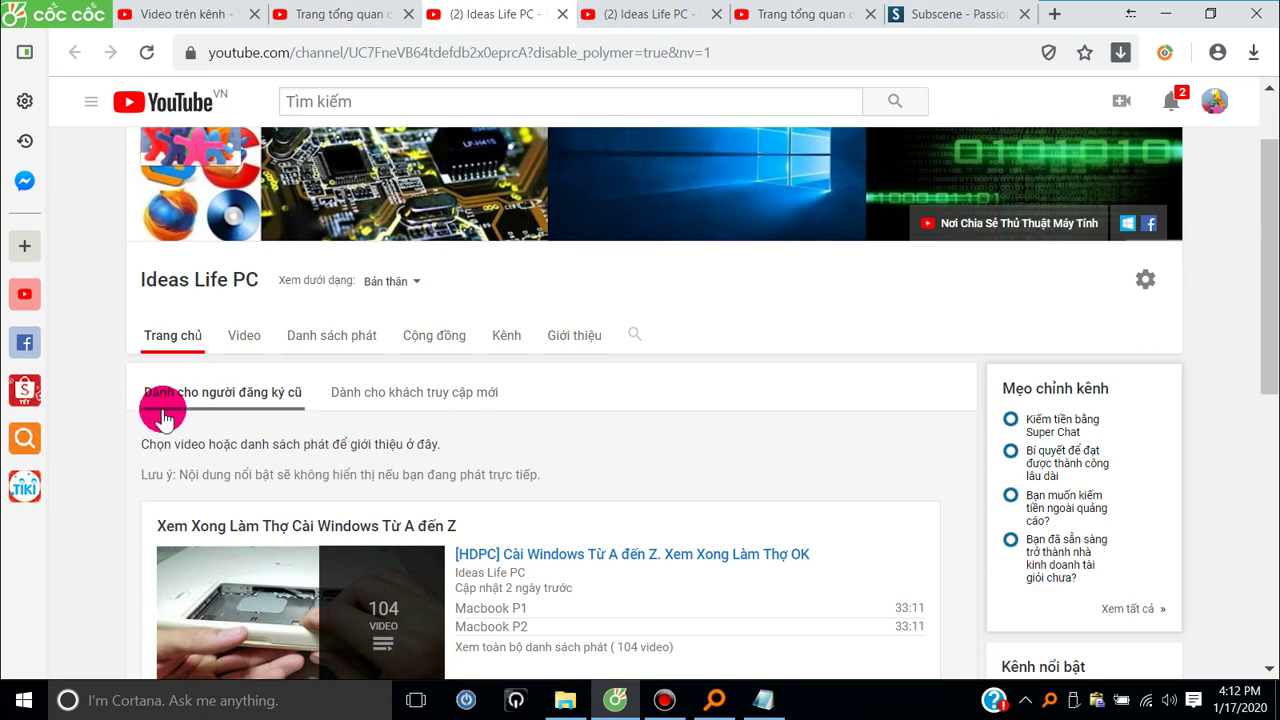
- Examine the playlist featured for returning subscribers and the layout of the channel home page around it
scroll(320, 505, "down", 1)
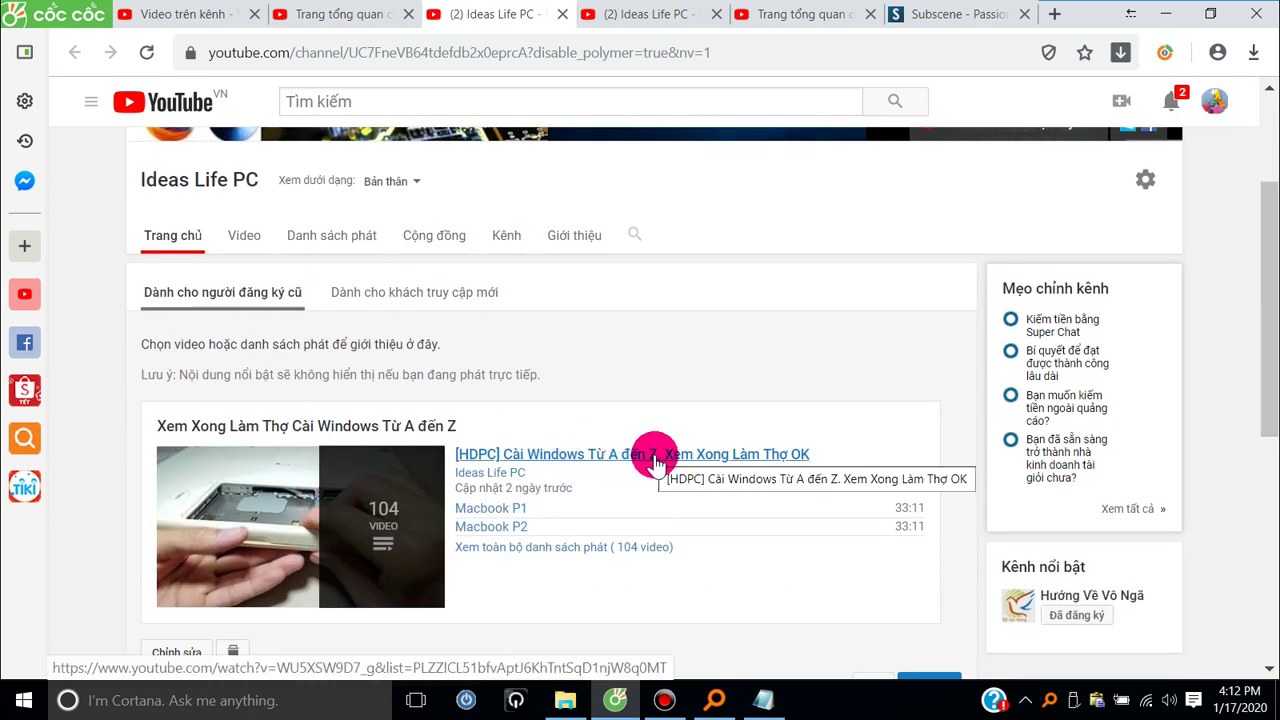
scroll(655, 462, "up", 1)
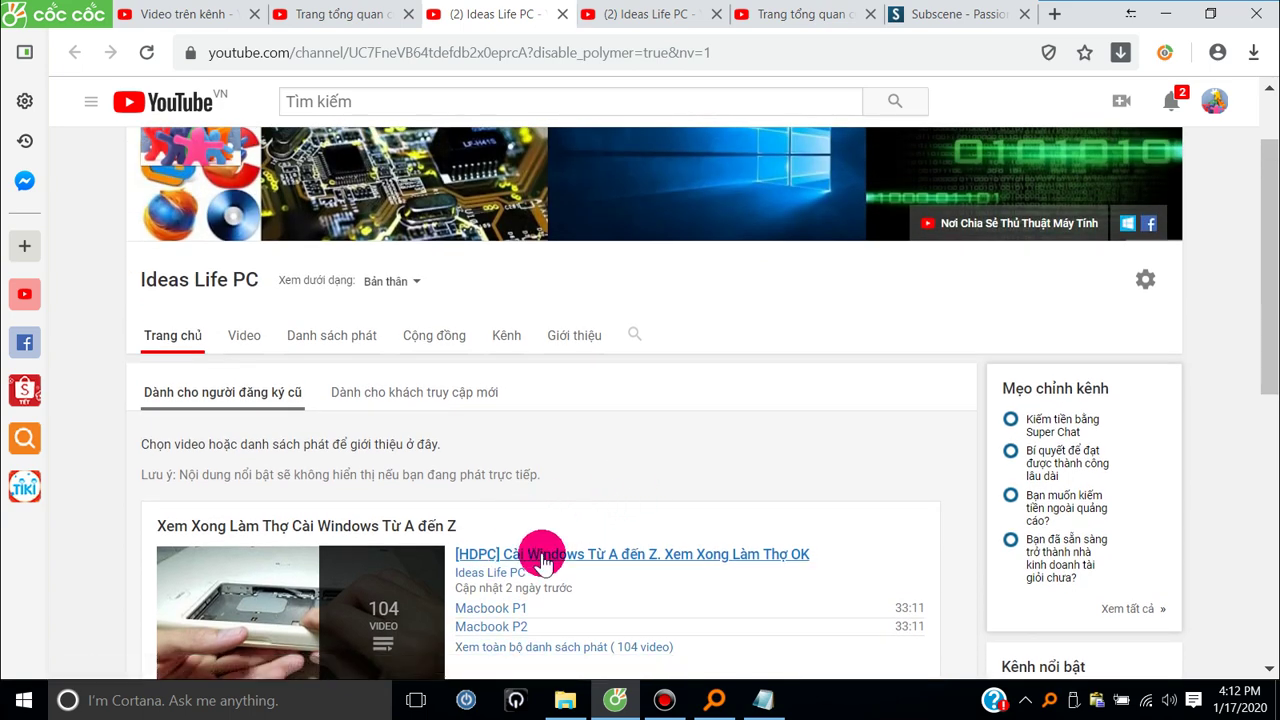
scroll(542, 563, "down", 1)
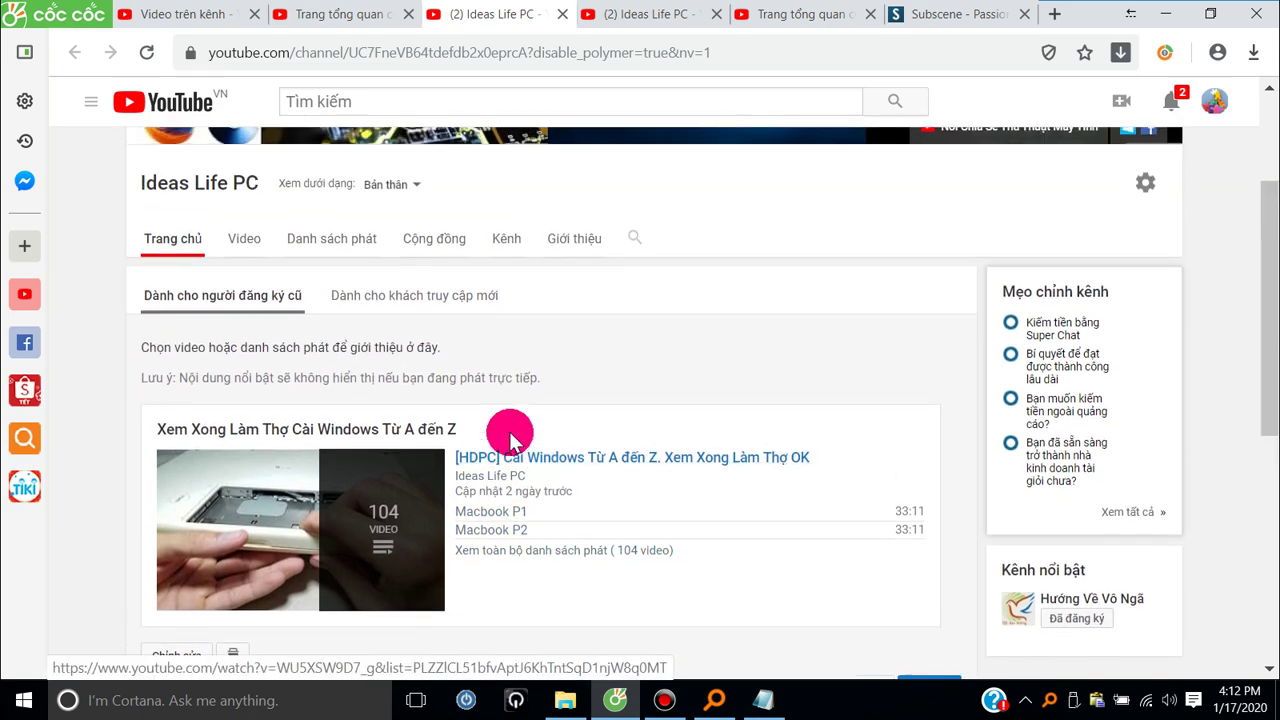
scroll(491, 429, "up", 2)
scroll(491, 436, "down", 1)
scroll(491, 434, "up", 1)
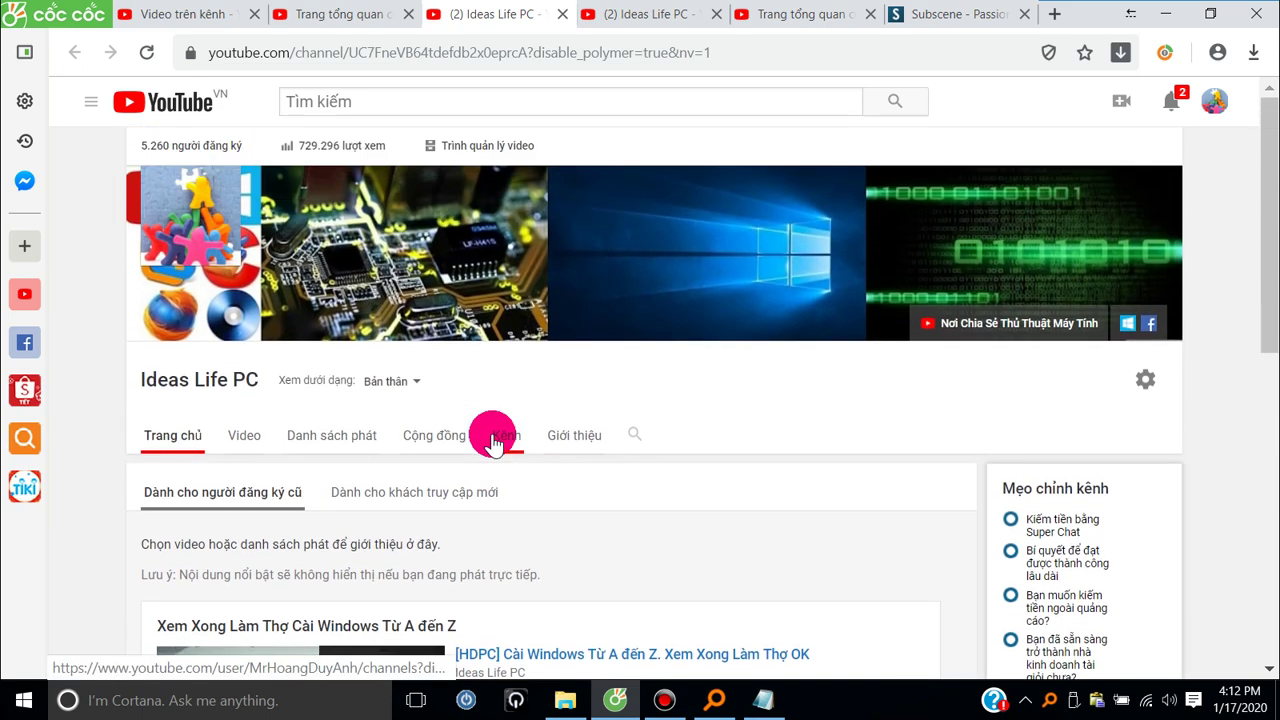
scroll(543, 574, "down", 1)
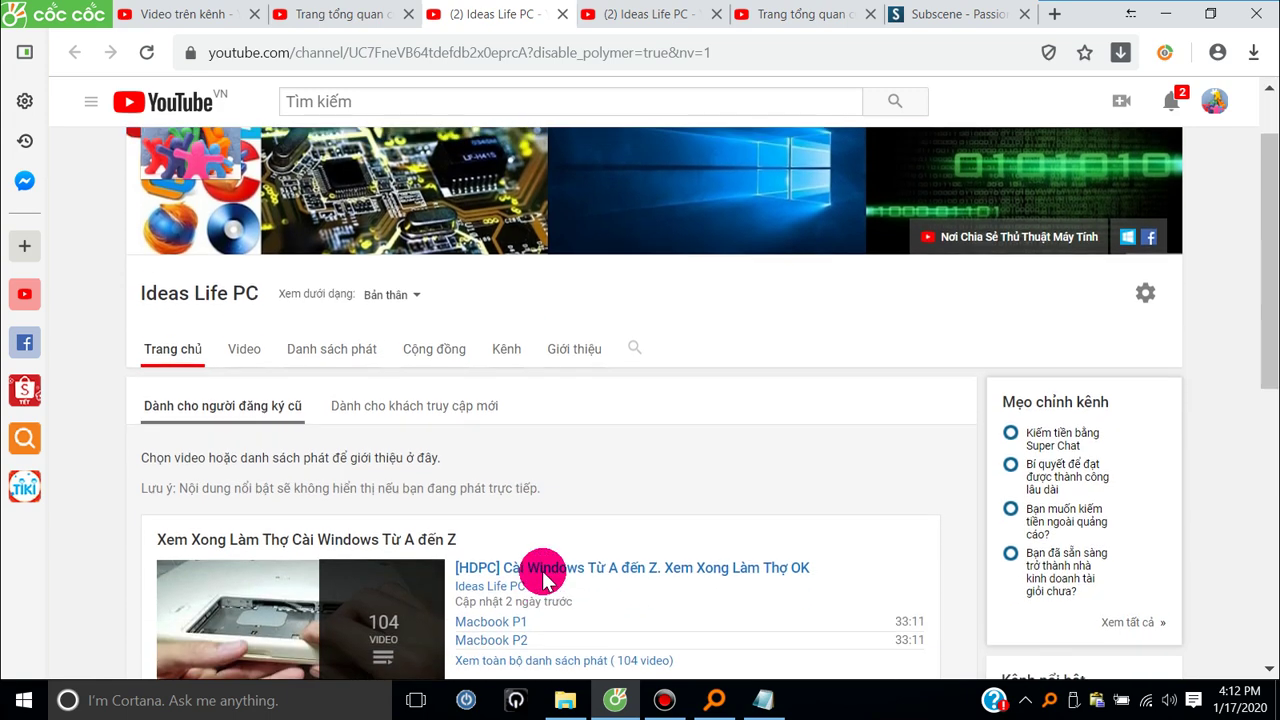
scroll(535, 567, "up", 1)
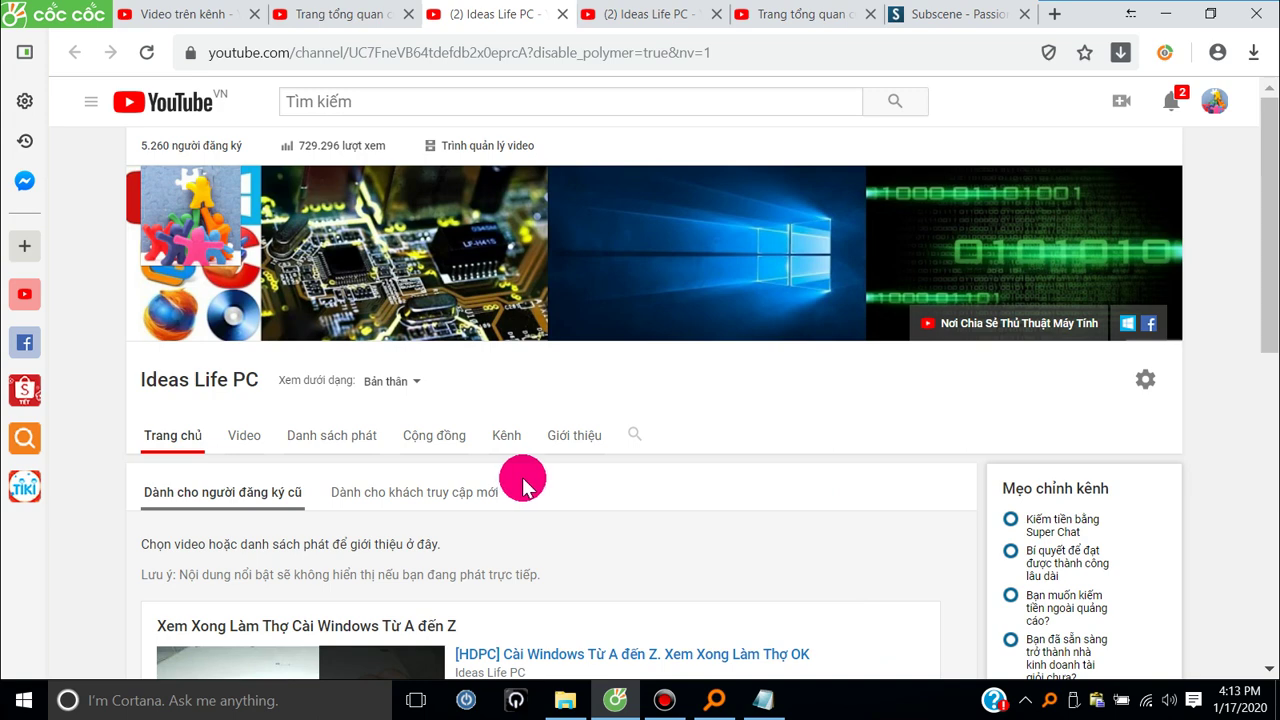
scroll(522, 477, "down", 1)
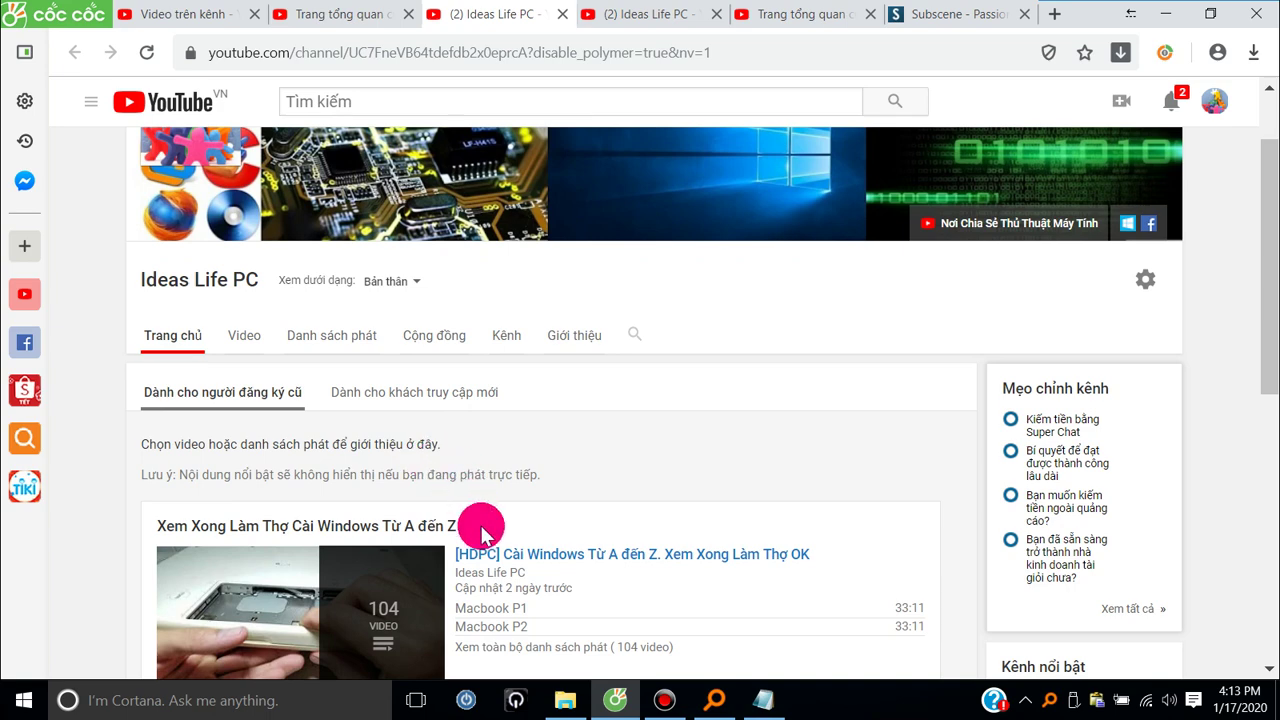
- Open the channel trailer for new visitors for changing and browse the uploaded videos that can be chosen
left_click(410, 396)
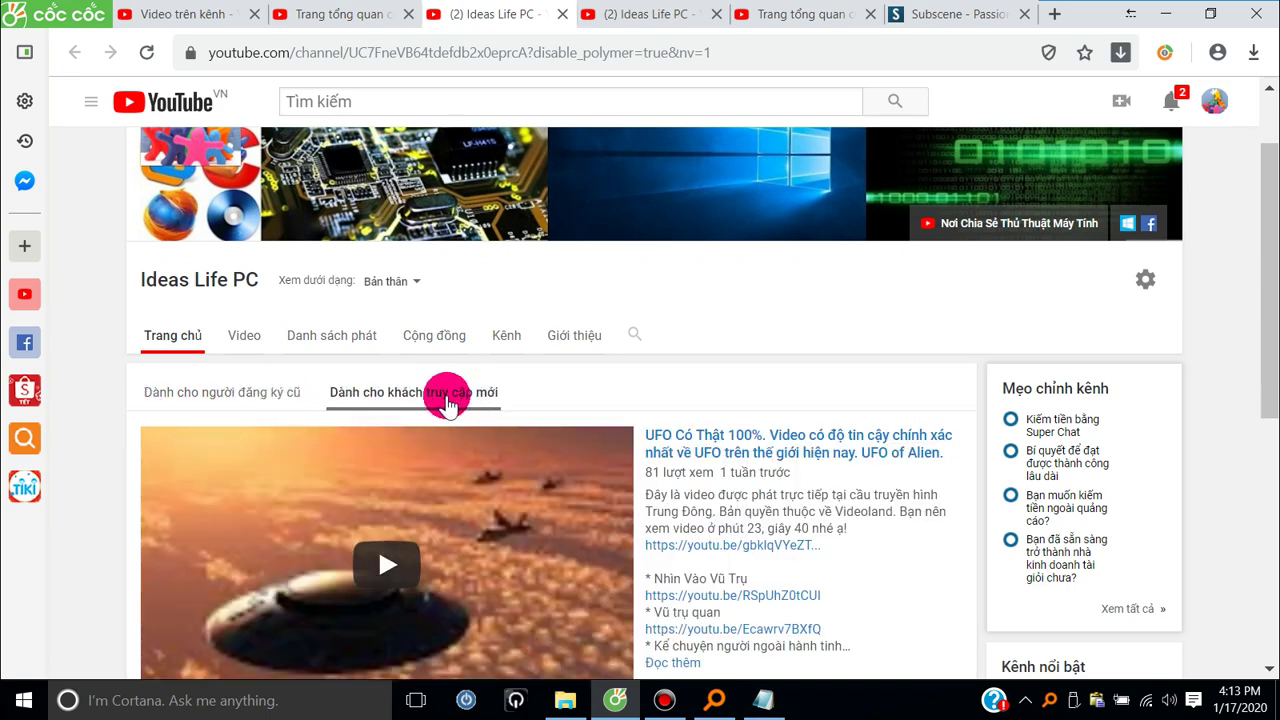
scroll(750, 420, "down", 1)
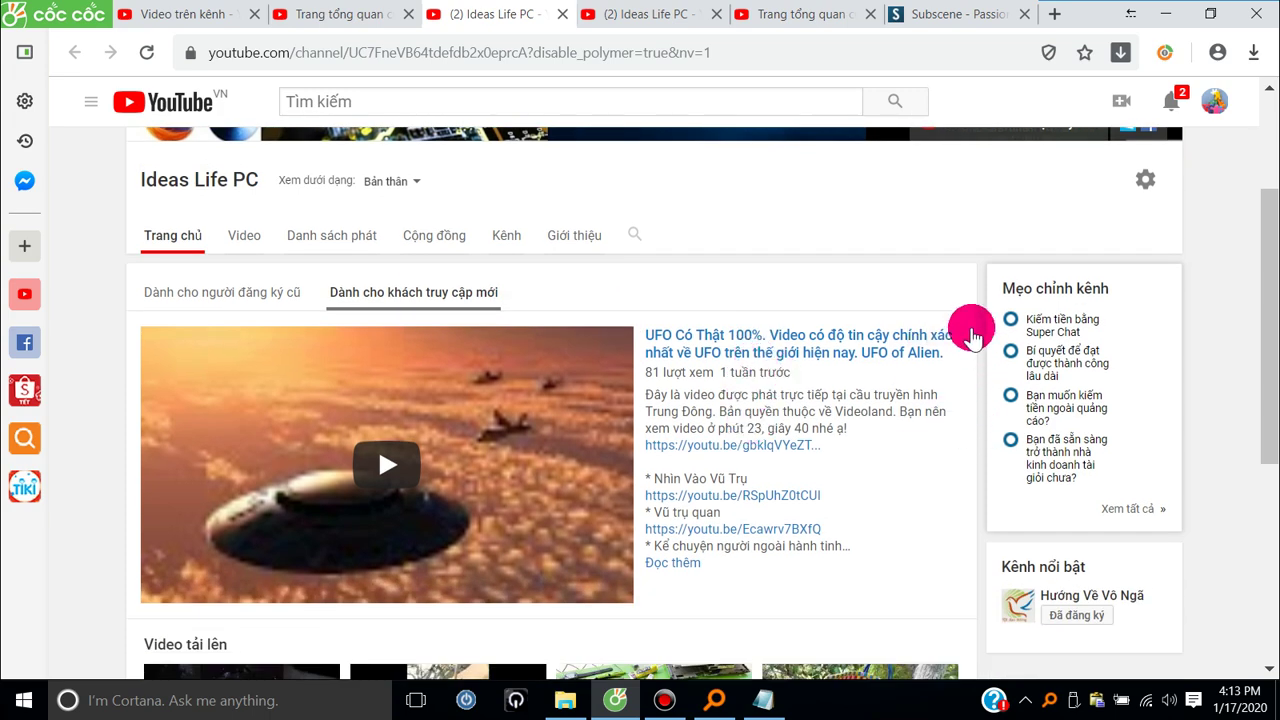
mouse_move(962, 340)
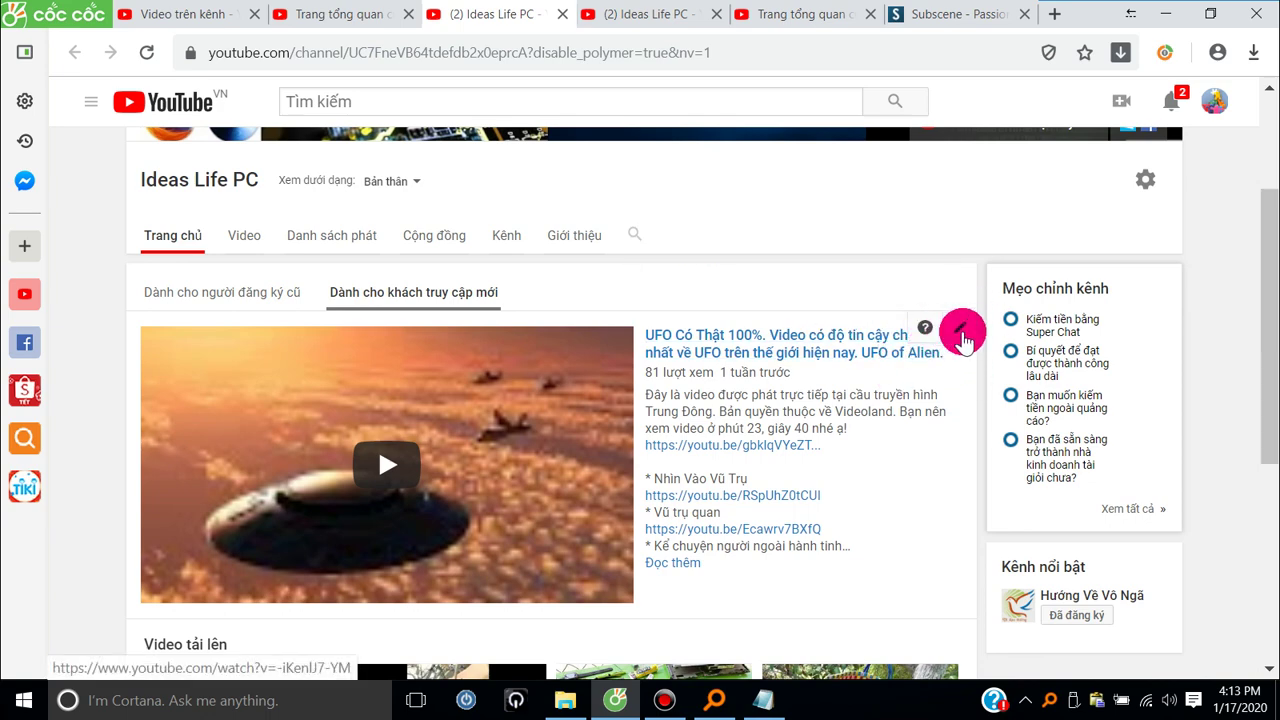
left_click(960, 328)
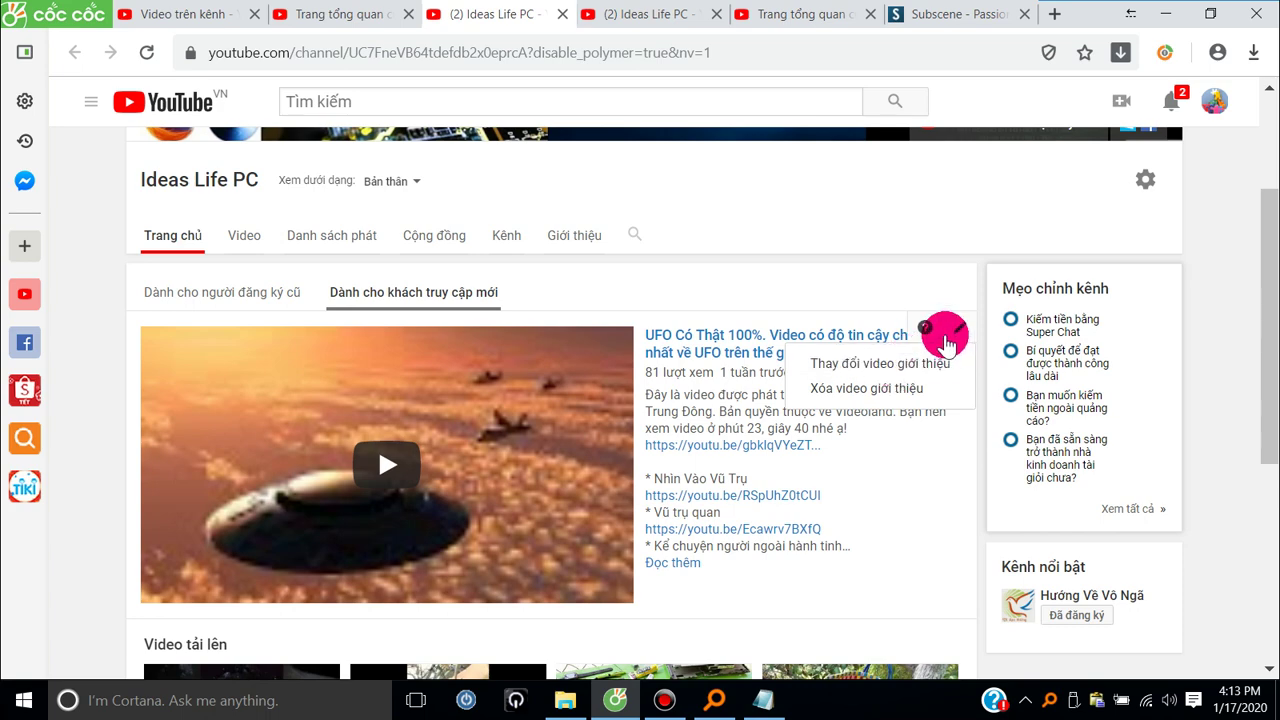
left_click(893, 364)
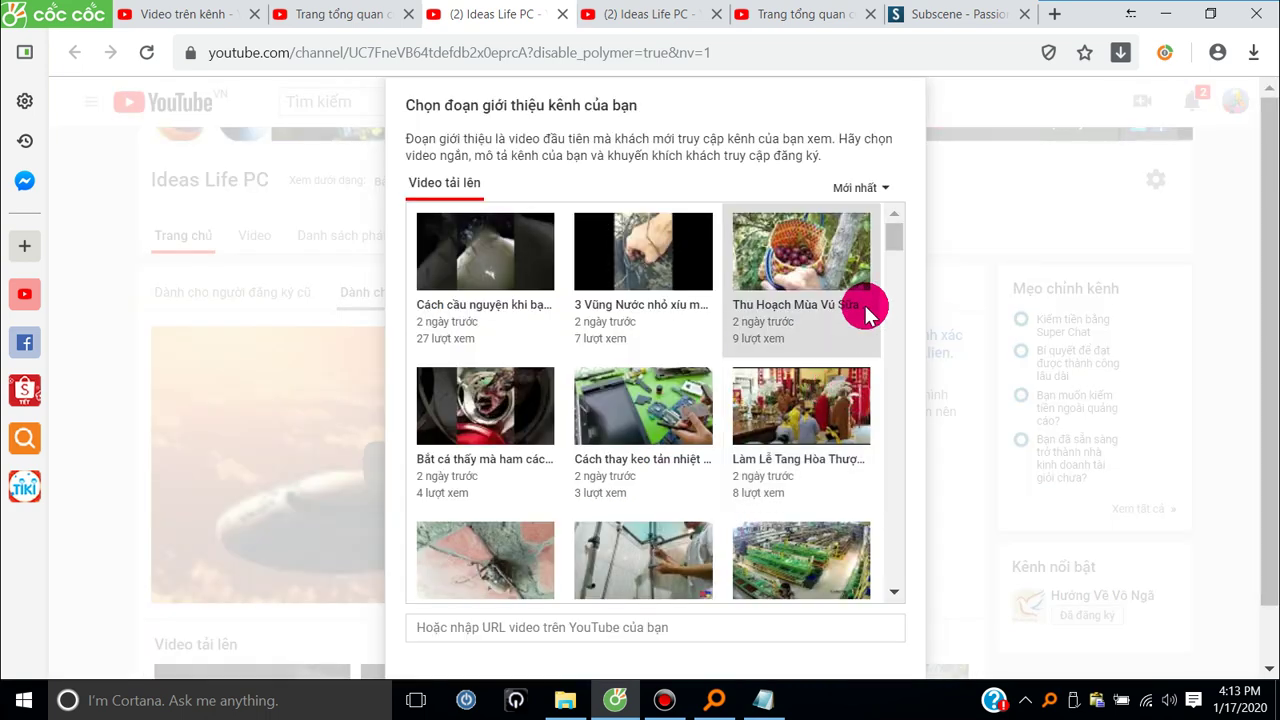
scroll(820, 357, "down", 2)
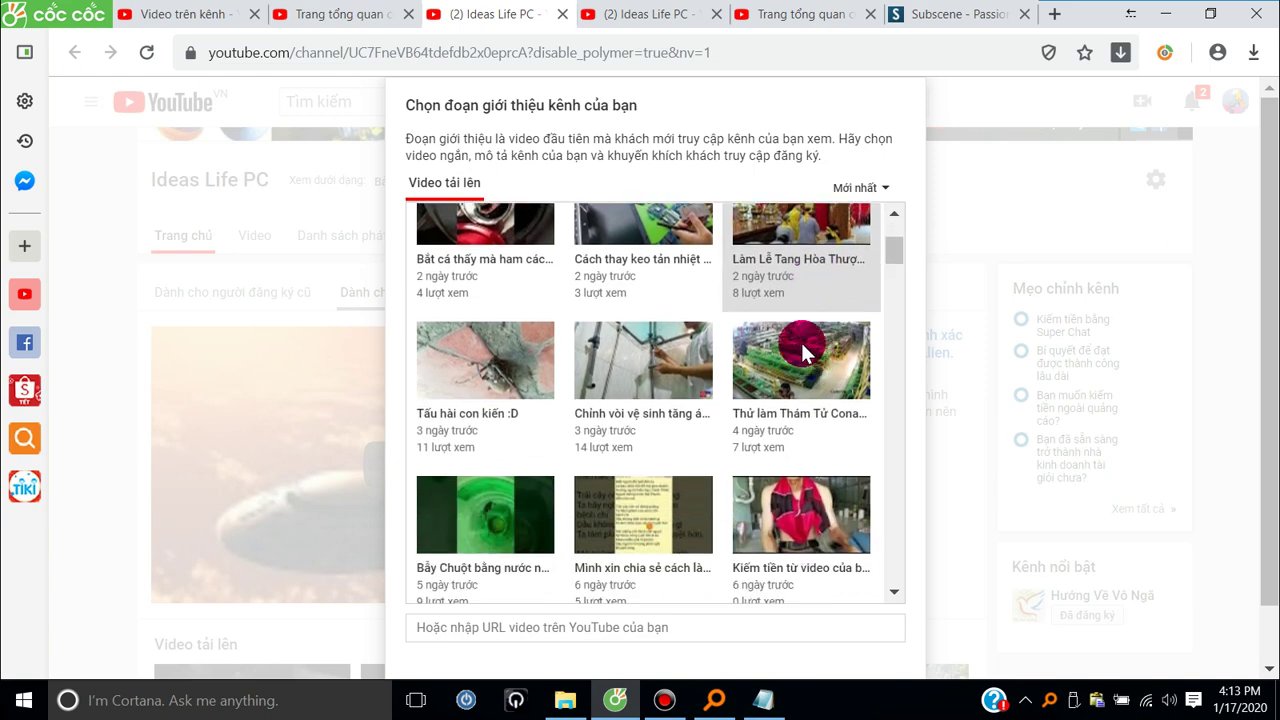
scroll(771, 334, "down", 1)
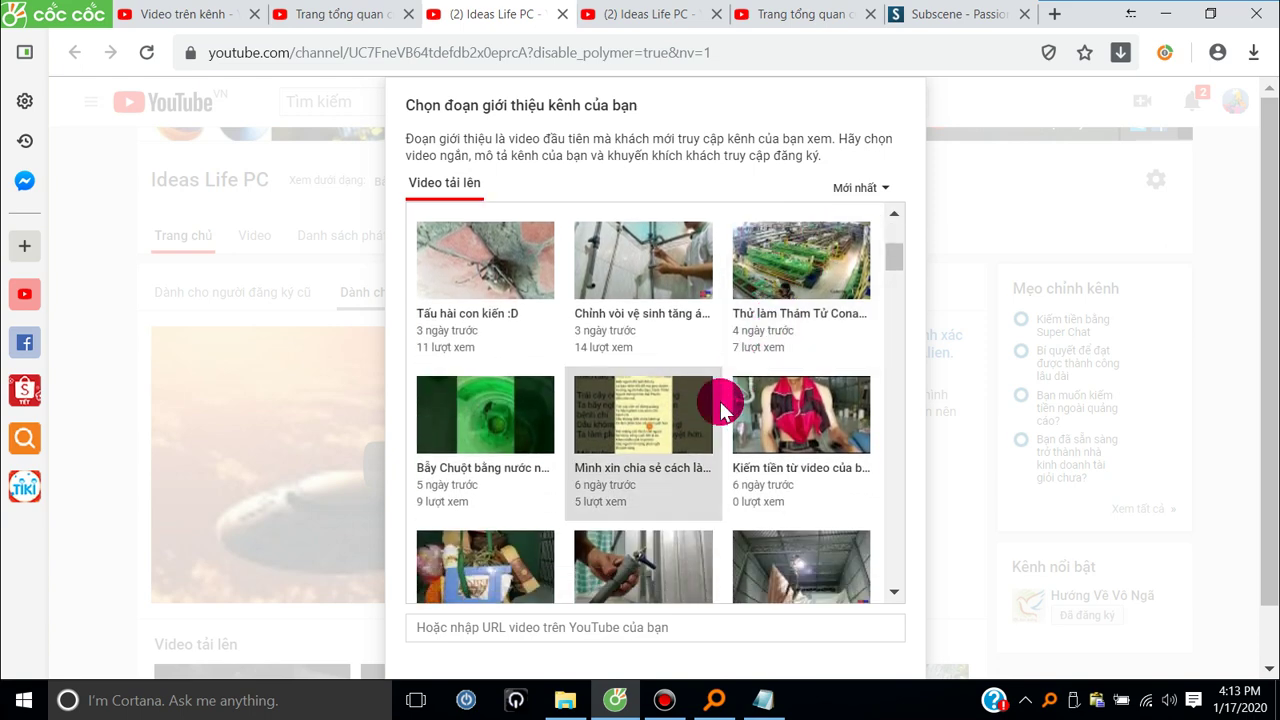
left_click(666, 700)
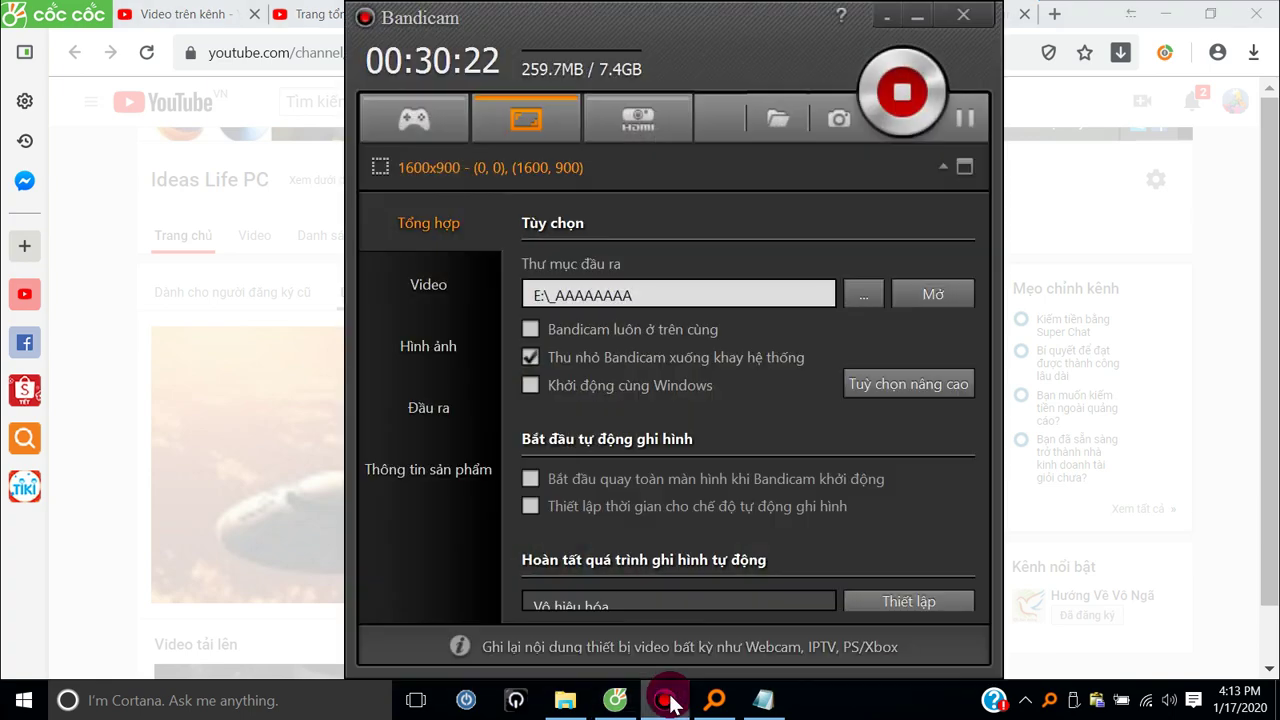
left_click(666, 700)
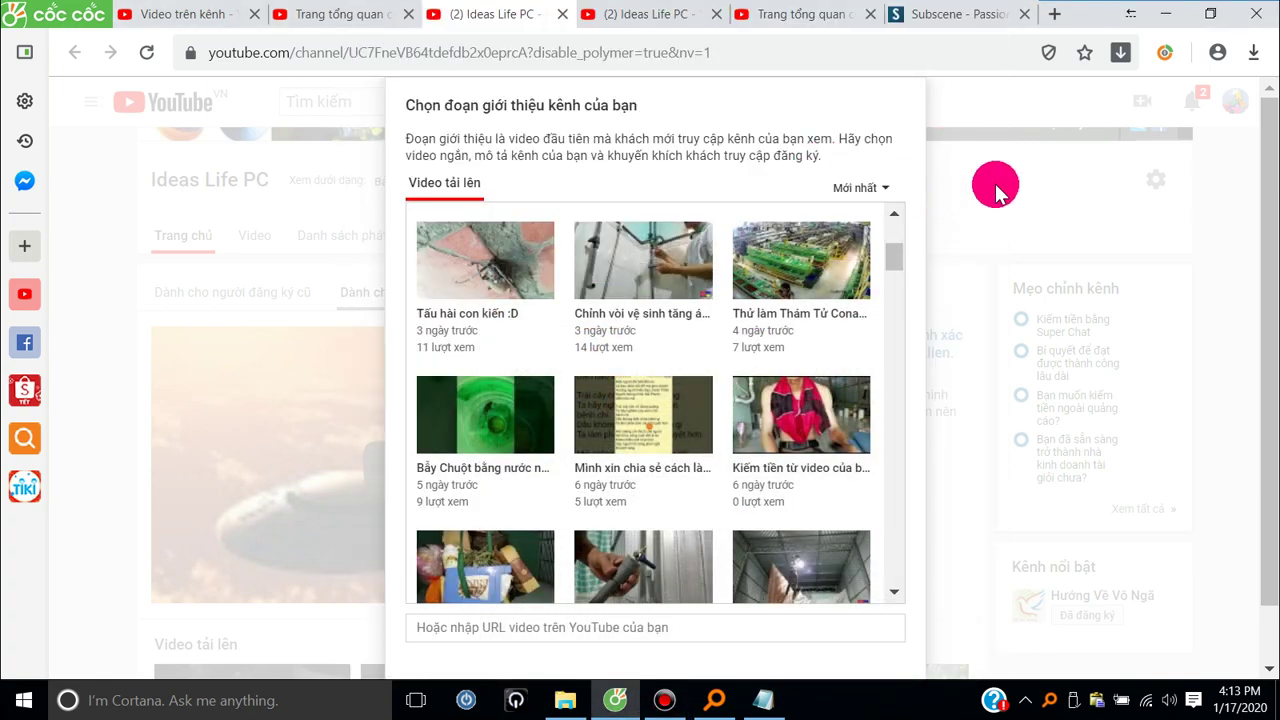
scroll(971, 413, "down", 1)
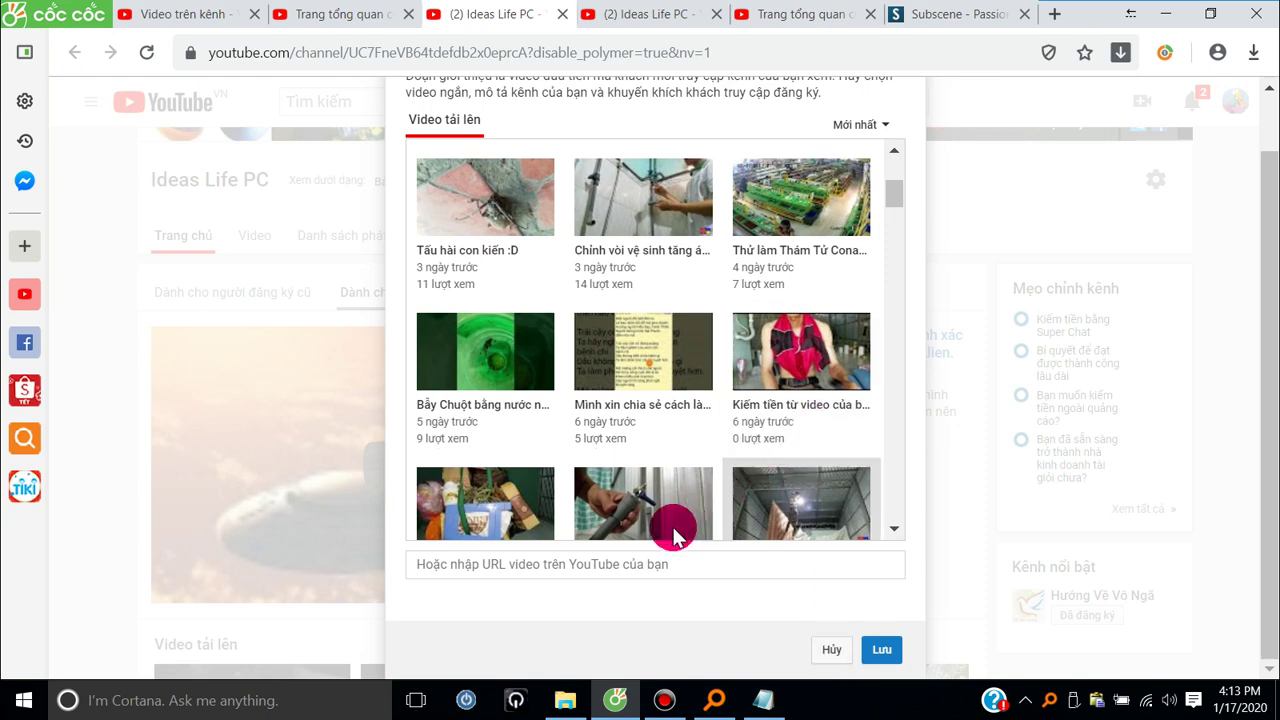
left_click(580, 564)
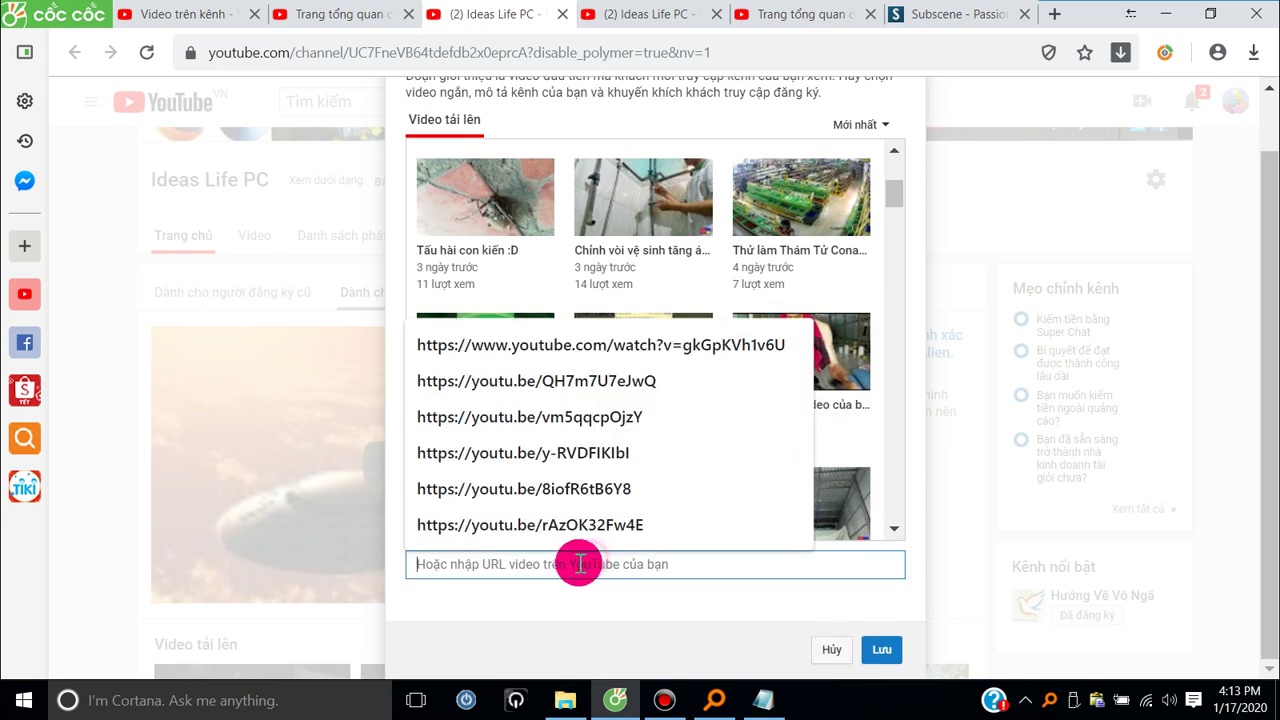
left_click(657, 342)
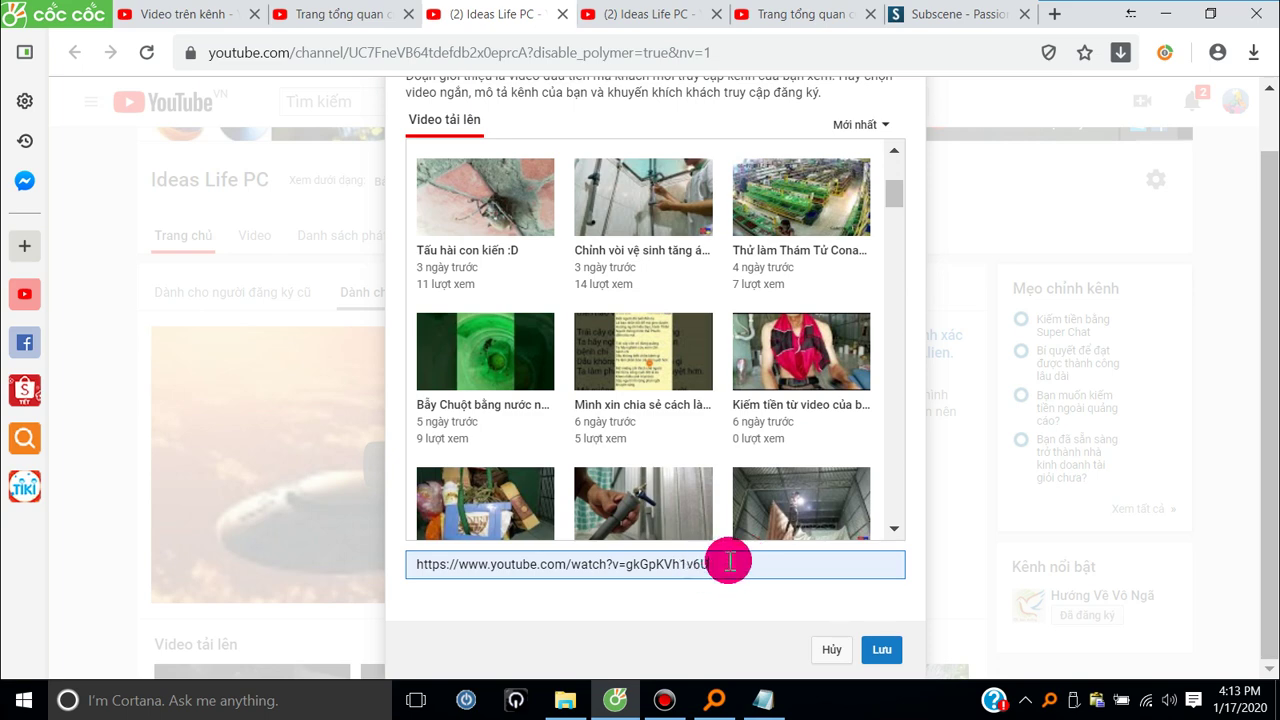
left_click(830, 648)
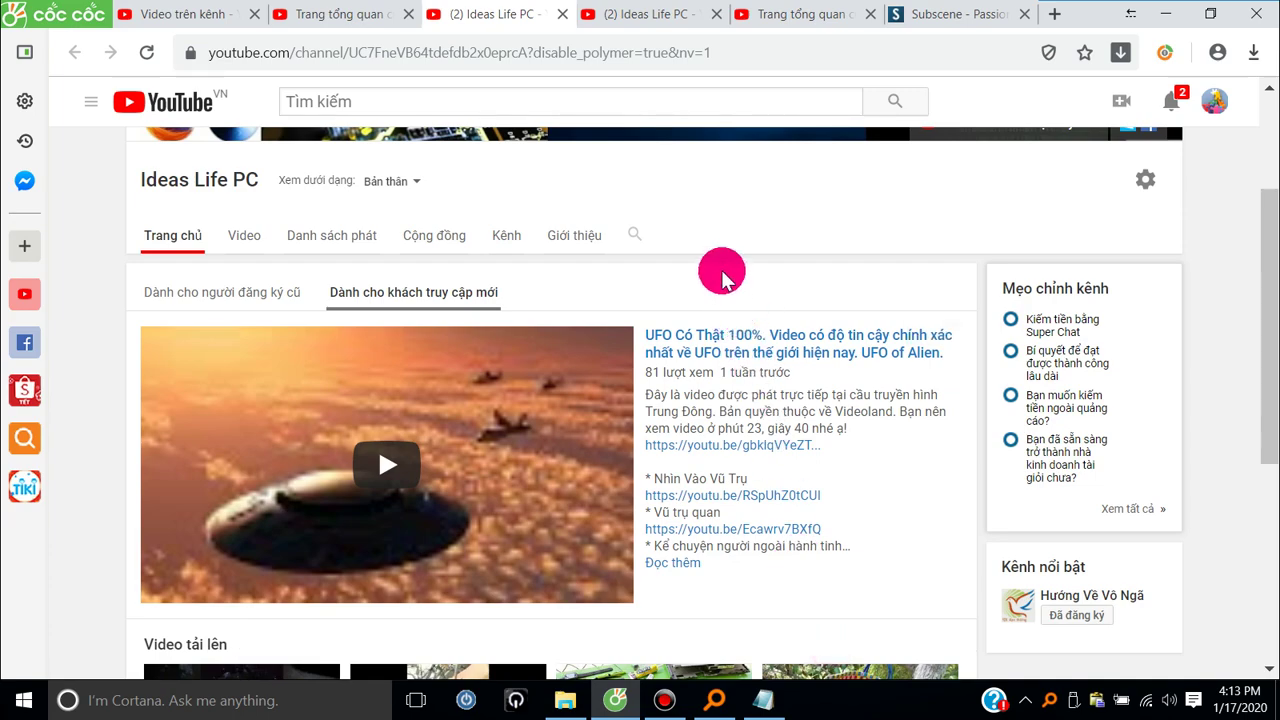
- Open the channel art for editing from the banner on the channel home page to reach the image upload
scroll(722, 278, "down", 3)
scroll(722, 278, "up", 2)
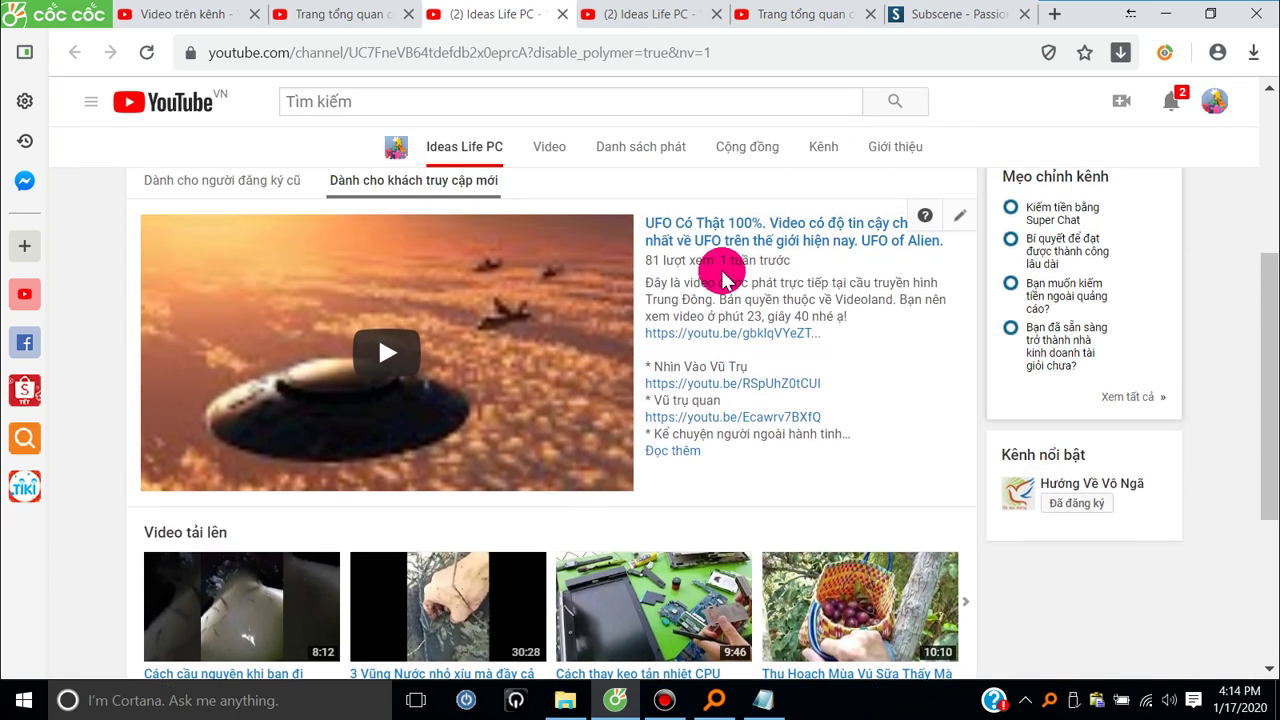
scroll(722, 278, "up", 3)
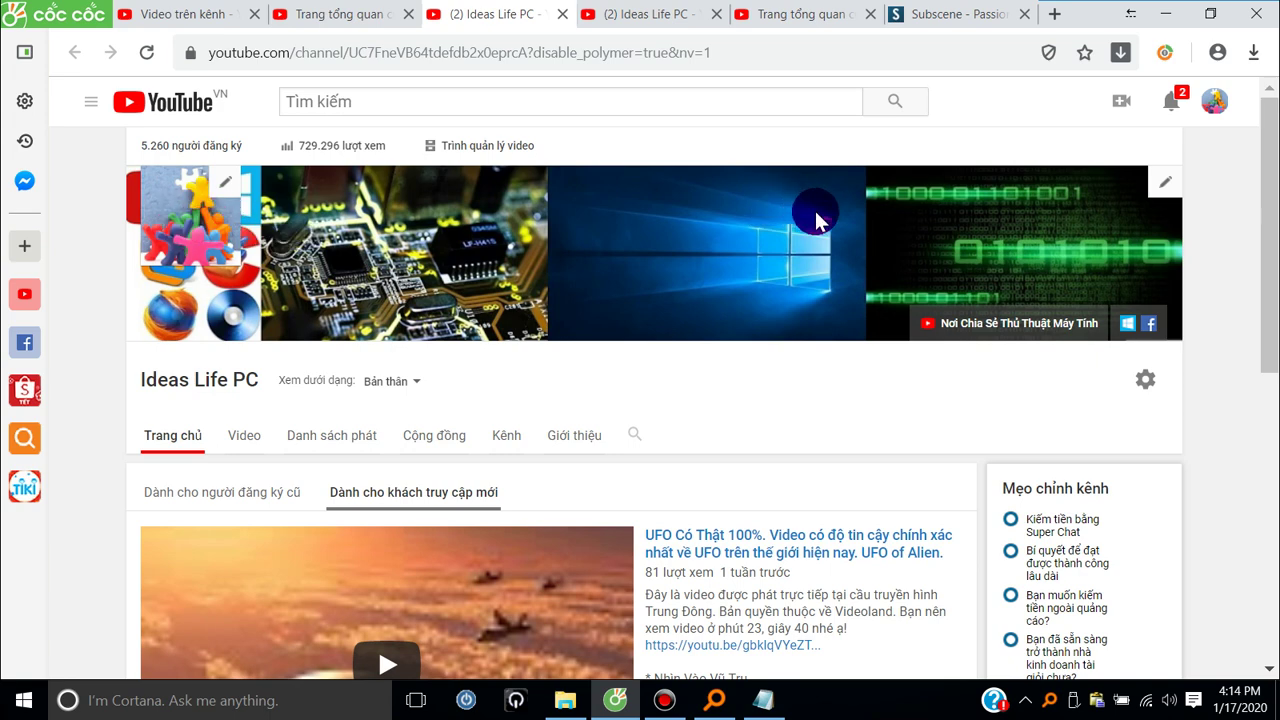
left_click(1165, 188)
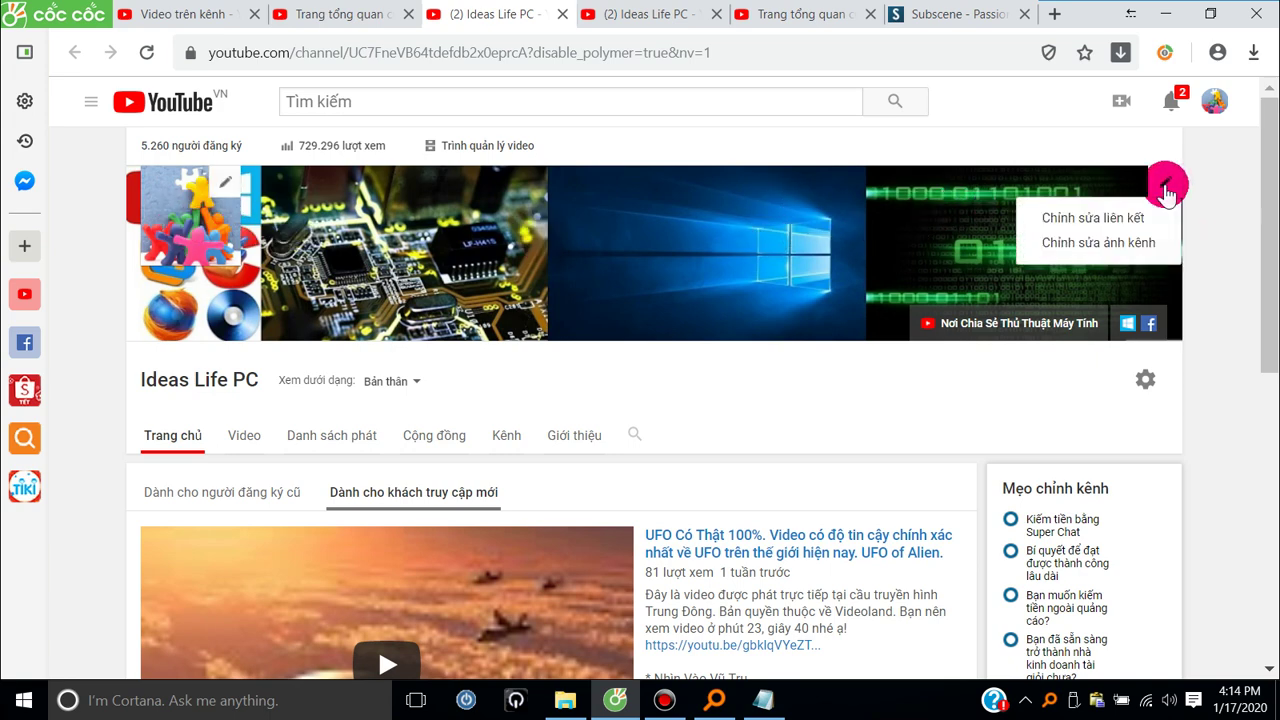
left_click(1107, 250)
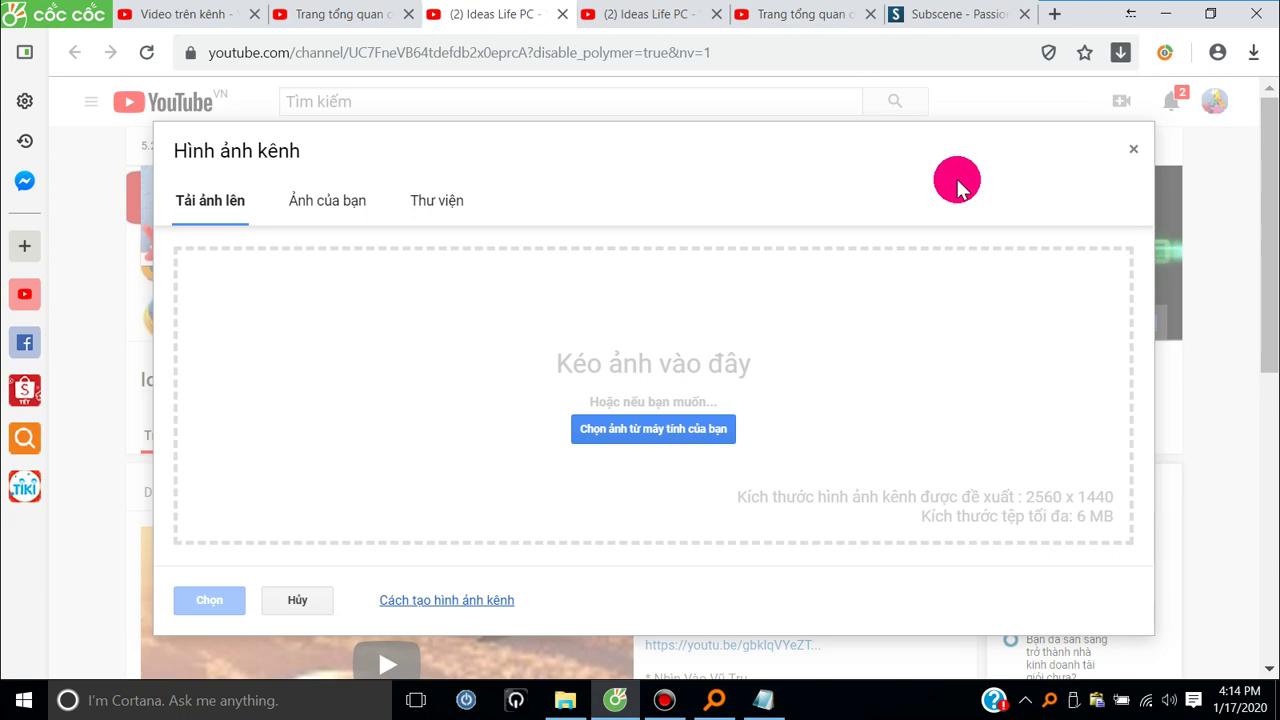
left_click(664, 700)
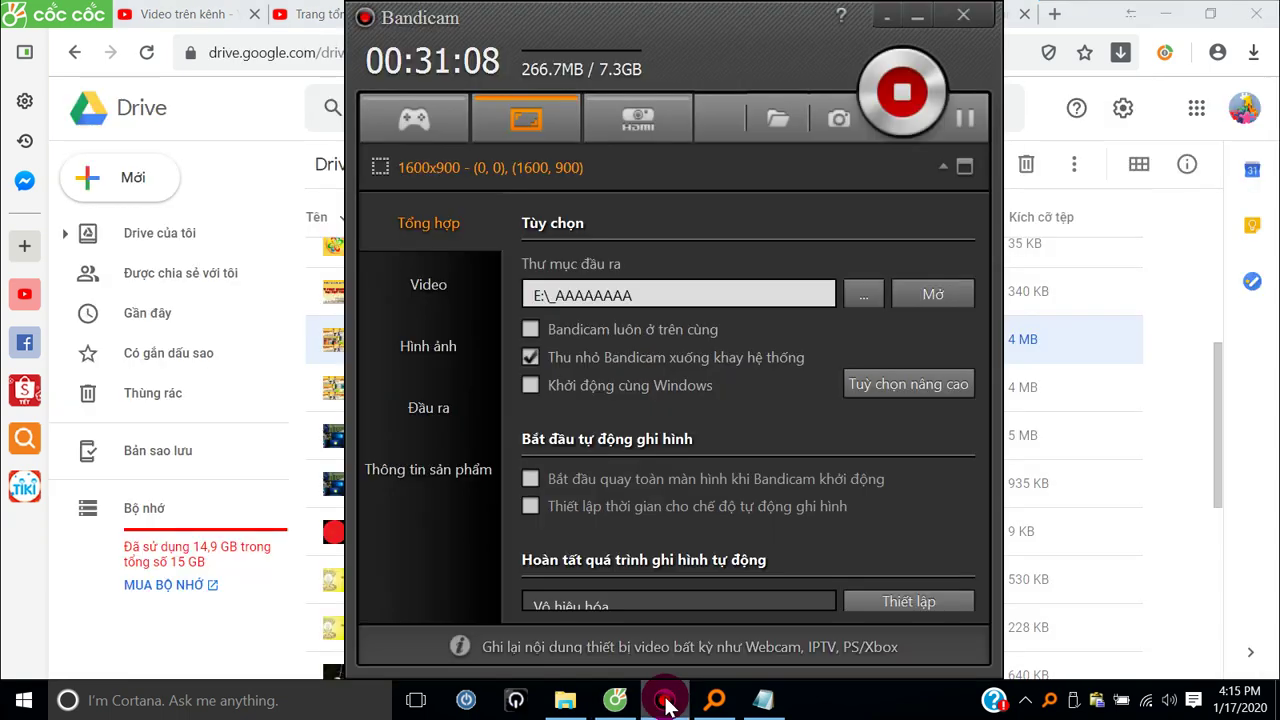
left_click(664, 700)
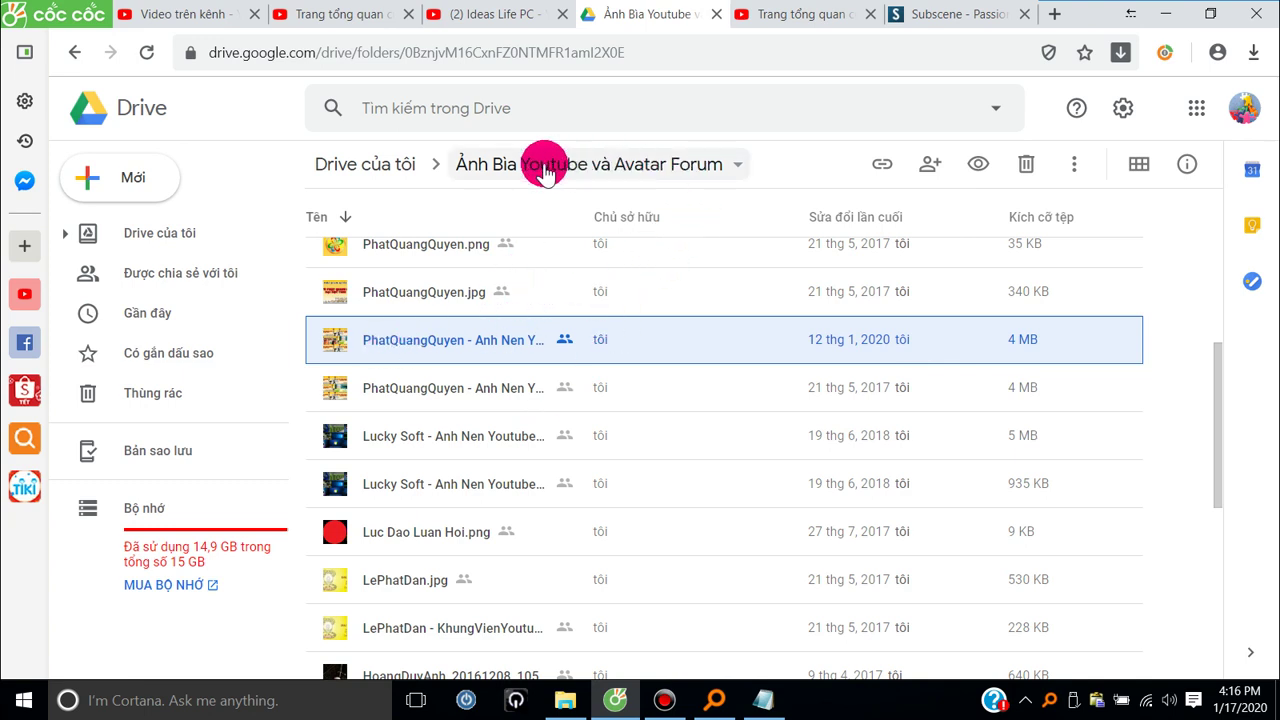
- Preview the banner image PhatQuangQuyen - Anh Nen Youtube11.png in the Drive folder and download it
double_click(418, 352)
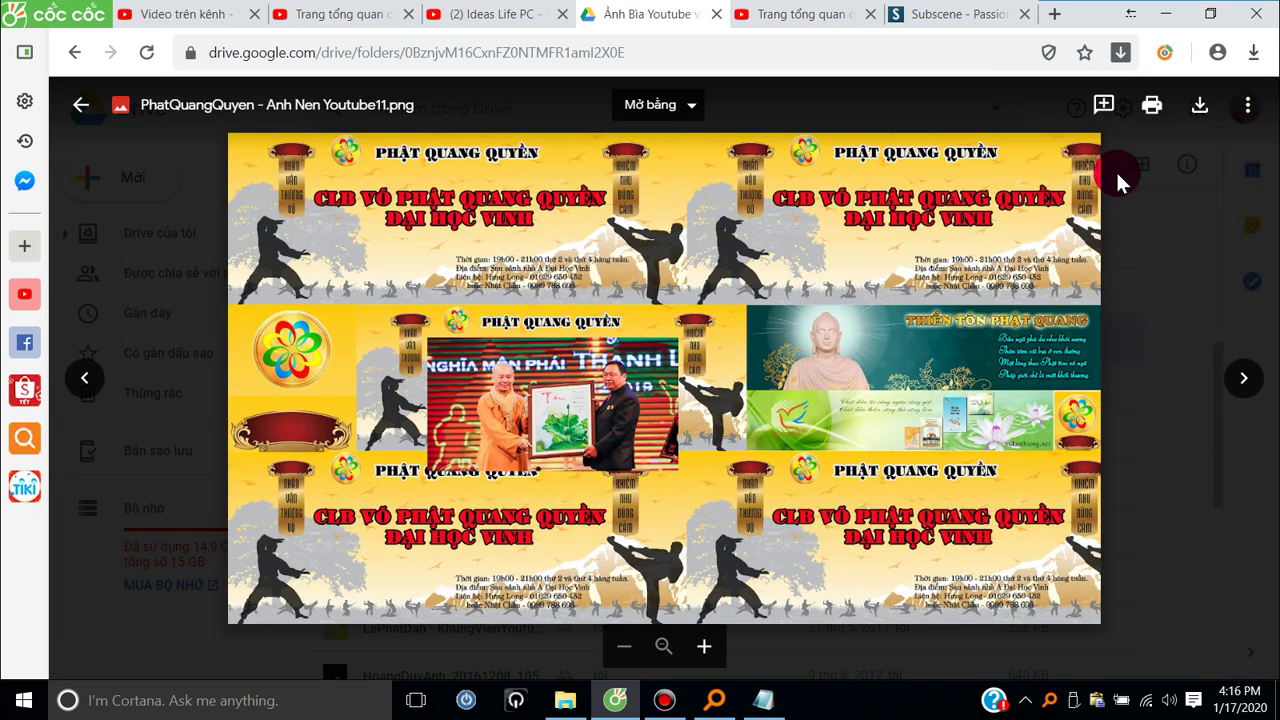
left_click(1194, 112)
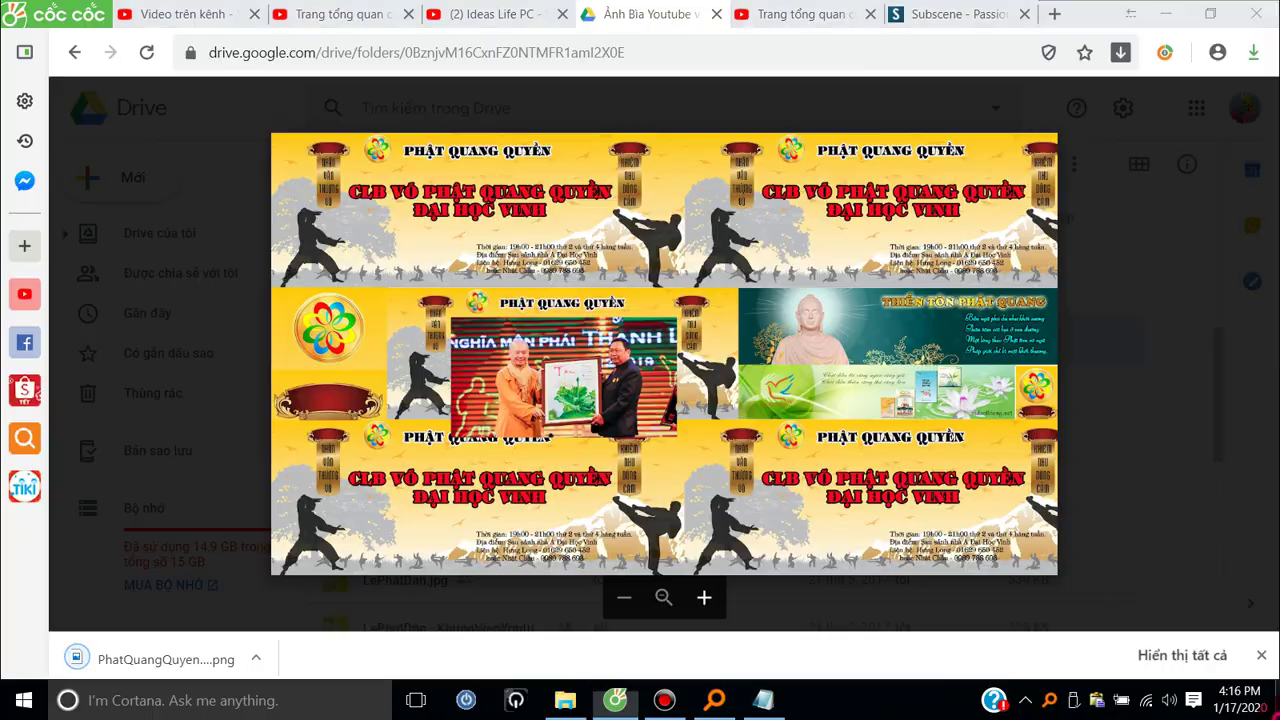
- Launch Paint from its desktop shortcut
key("super+d")
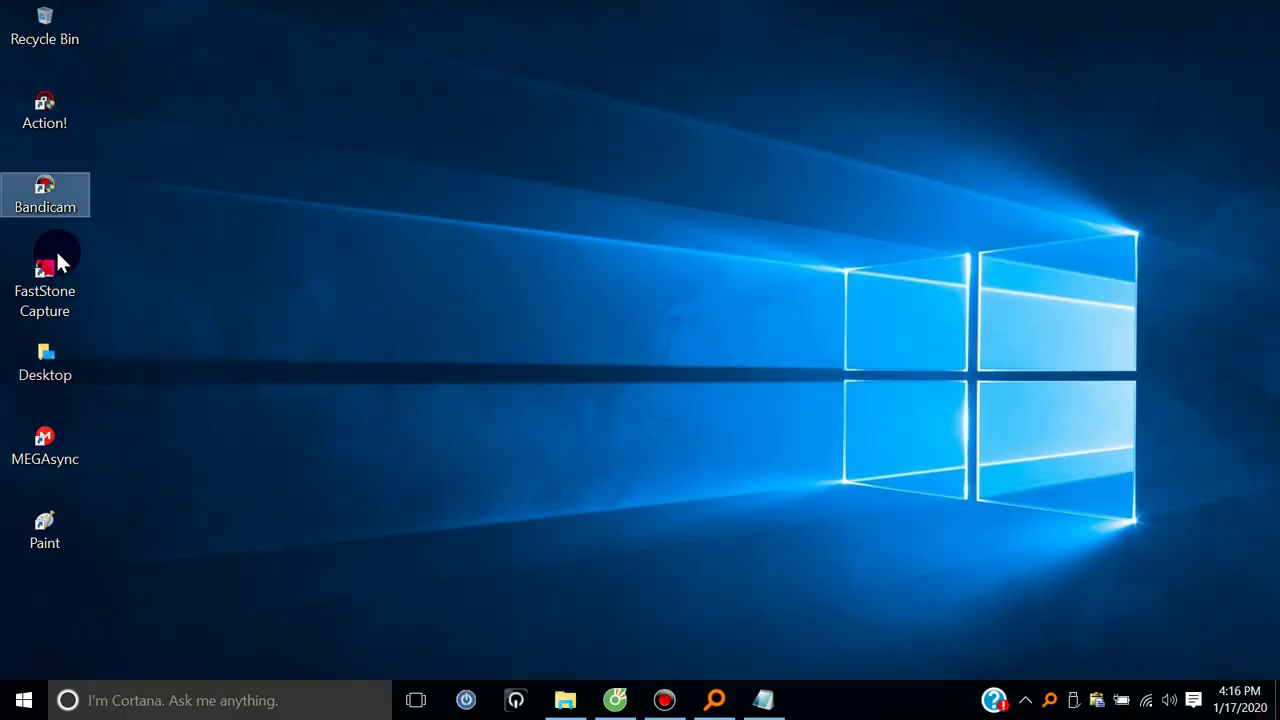
left_click(45, 292)
left_click(56, 295)
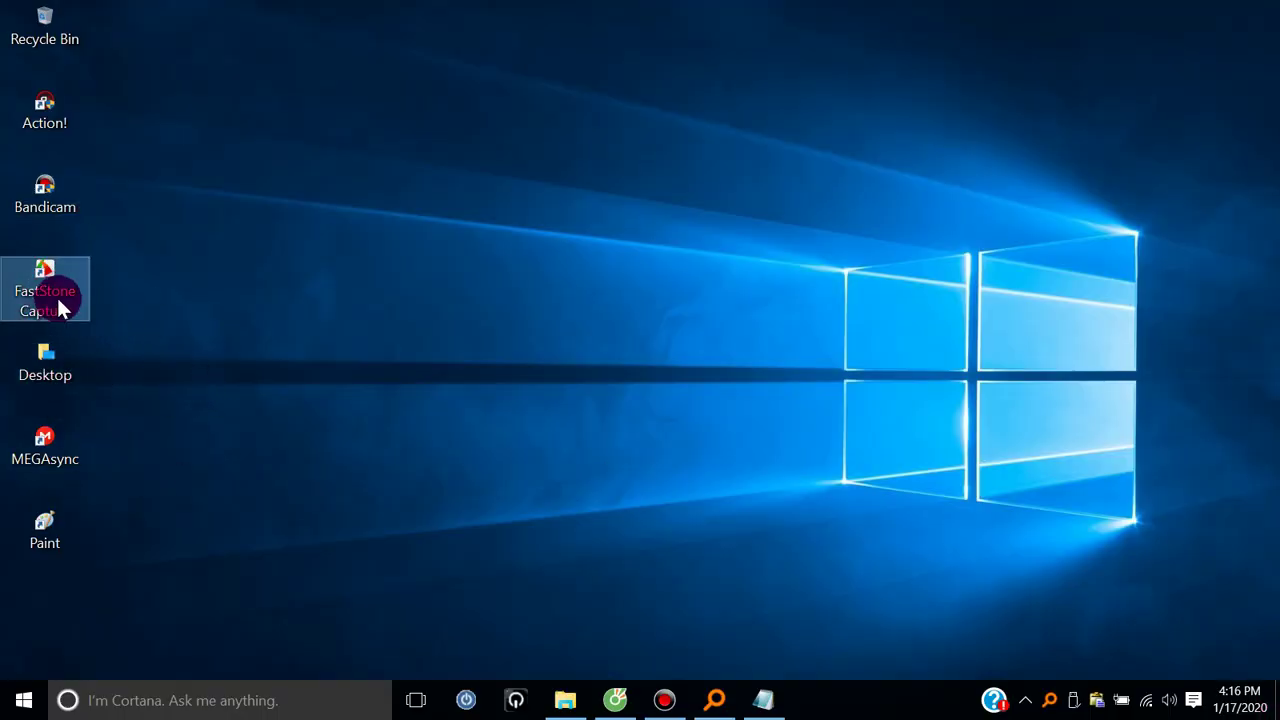
left_click(51, 532)
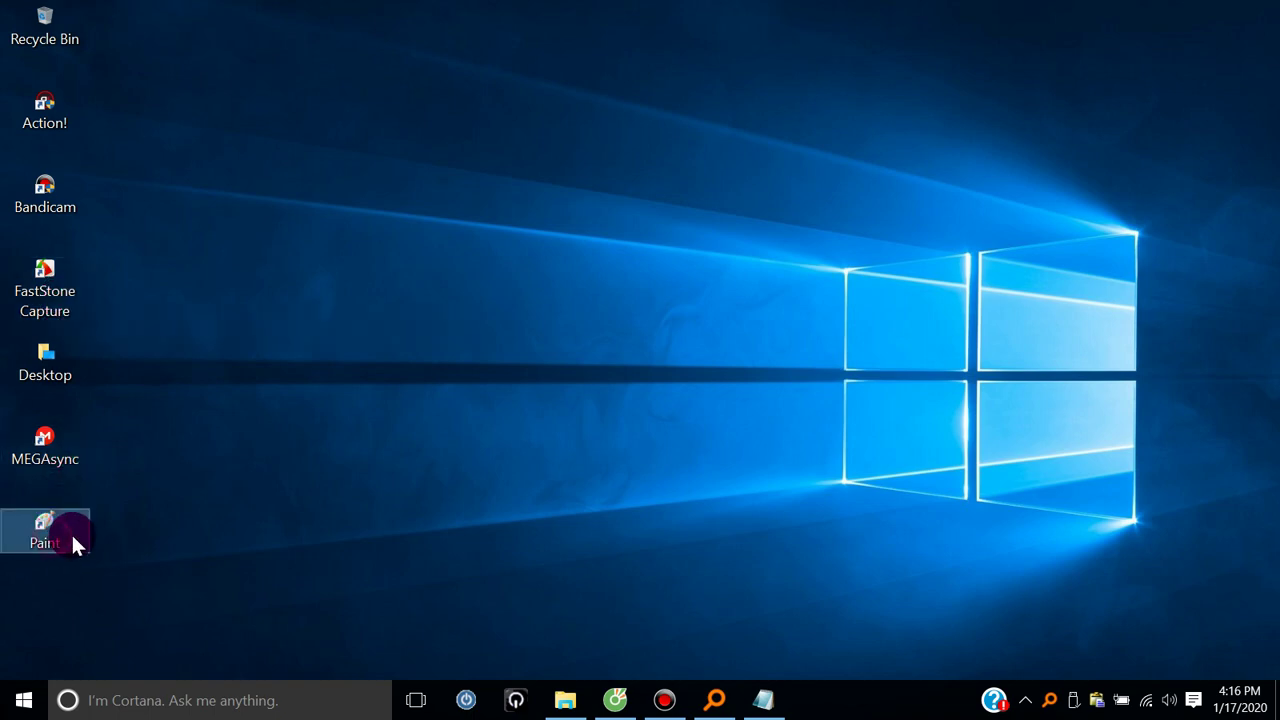
double_click(52, 528)
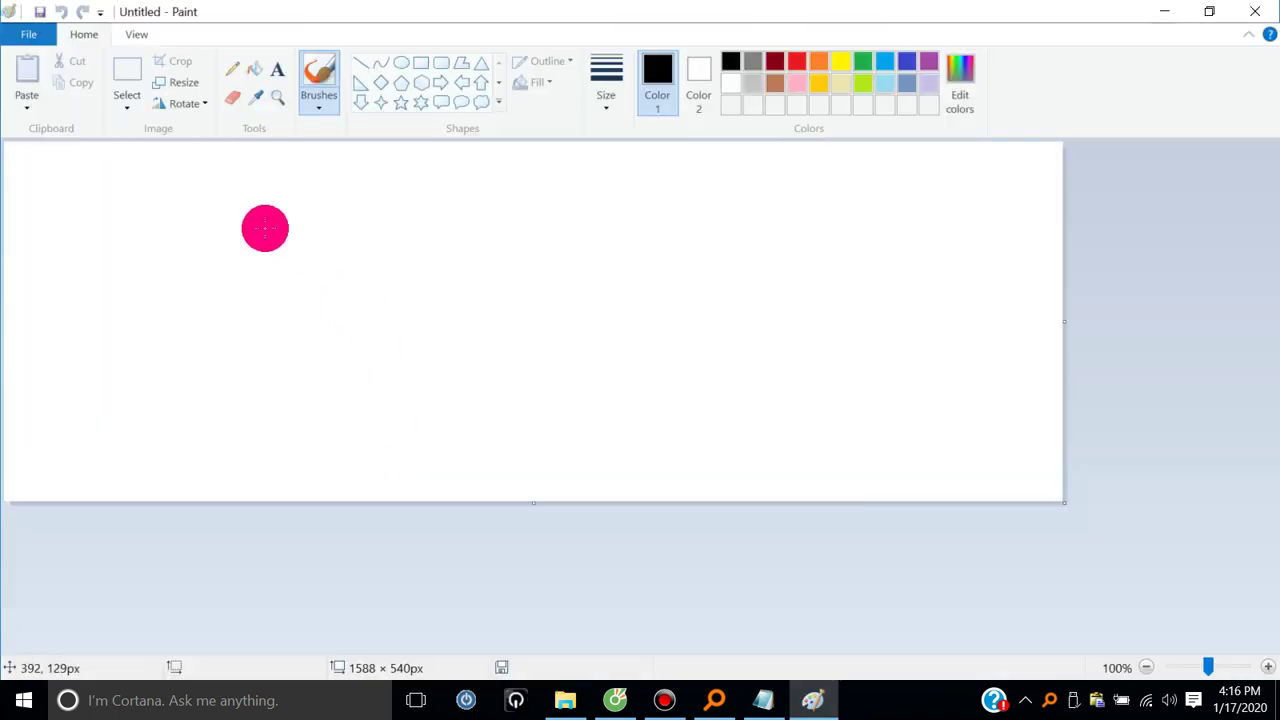
- Open the banner image PhatQuangQuyen - Anh Nen Youtube11.png from the Downloads folder in Paint
left_click(35, 26)
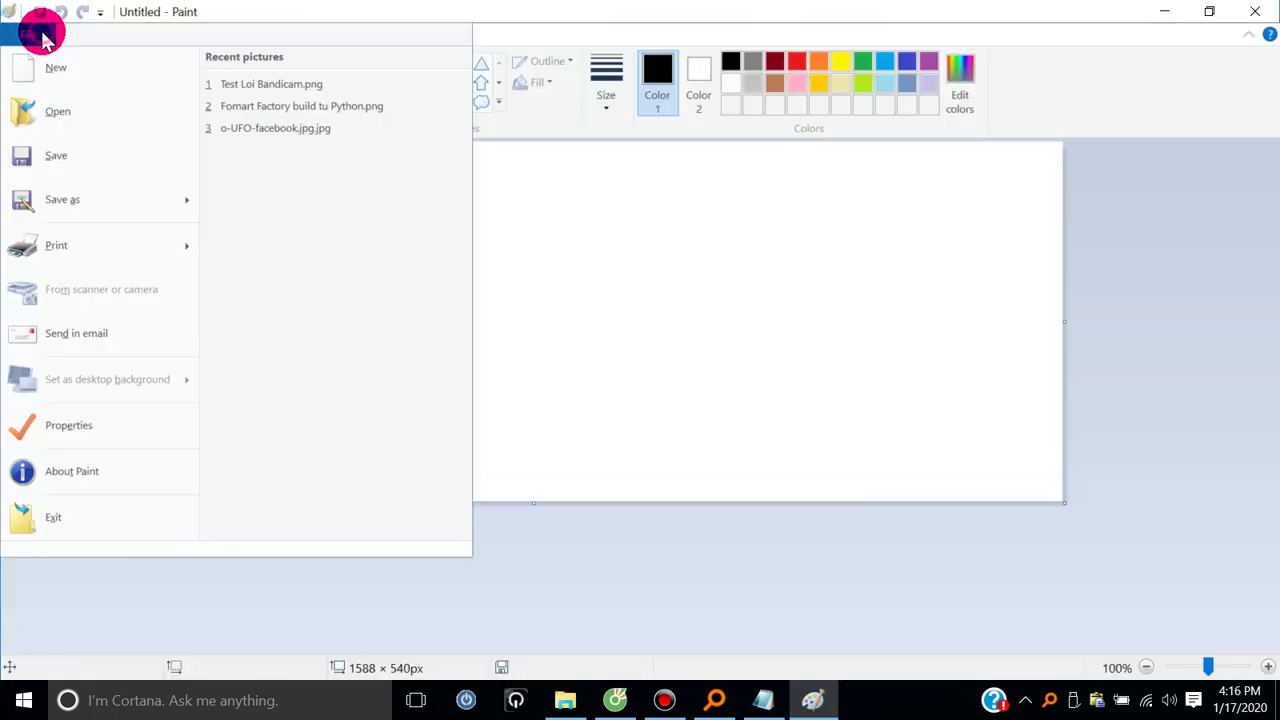
left_click(48, 112)
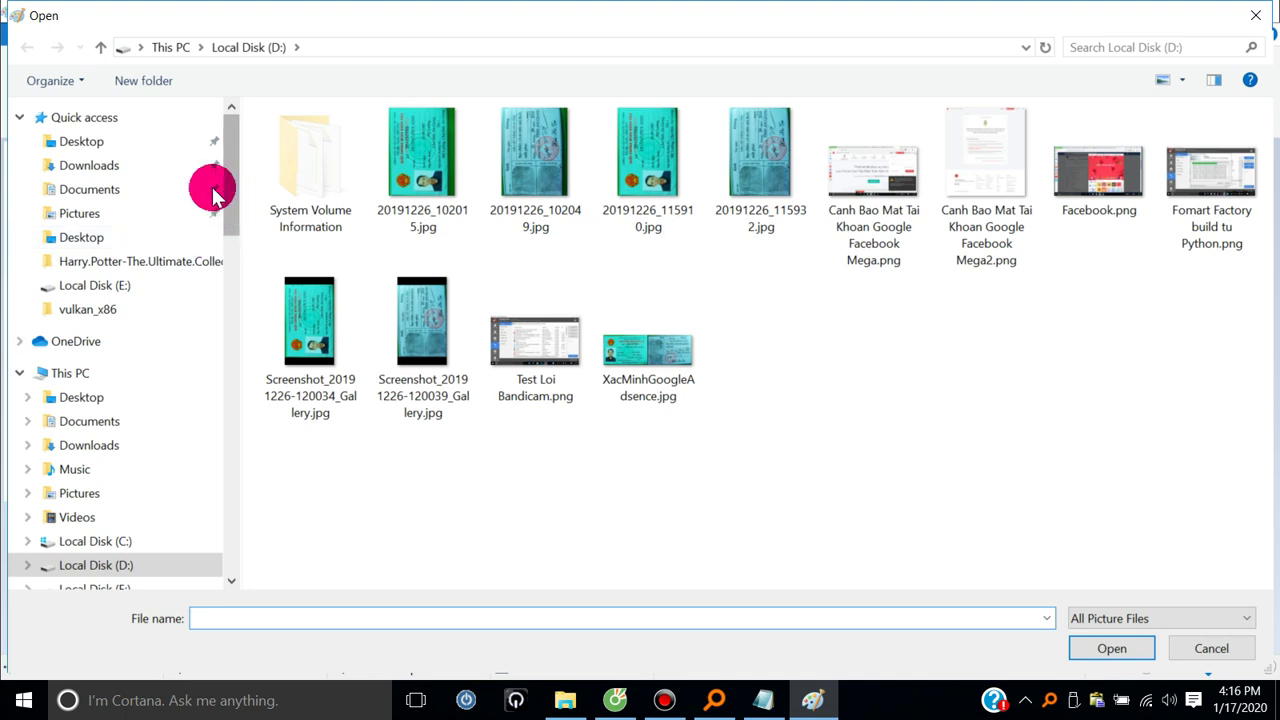
left_click(100, 166)
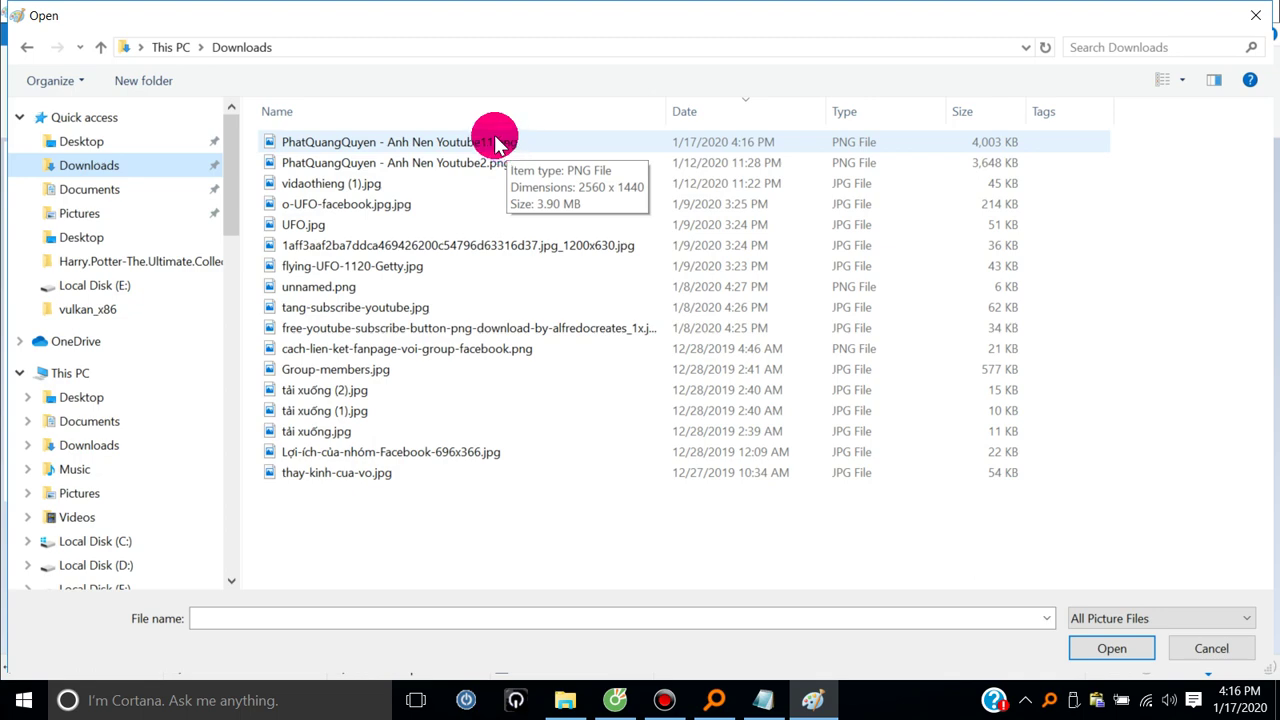
double_click(495, 142)
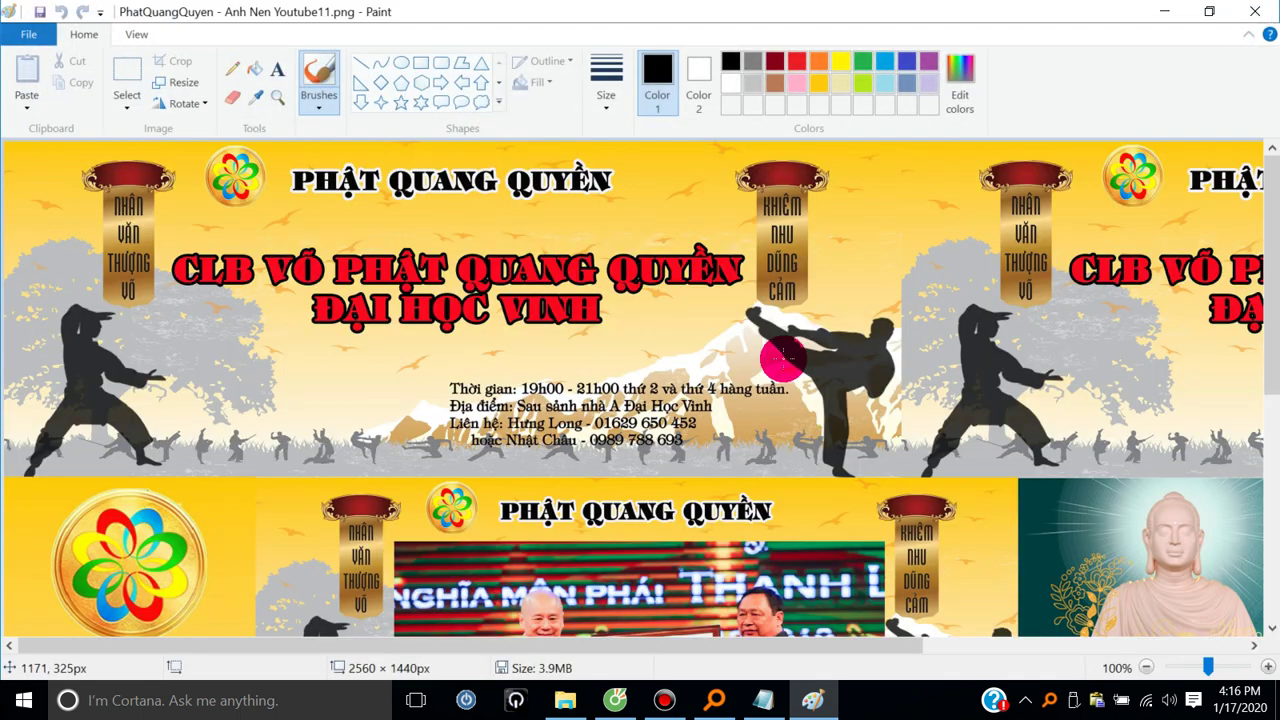
- Resize the banner image to 50 percent horizontally and vertically, maintaining the aspect ratio
left_click_drag(1270, 210, 1270, 165)
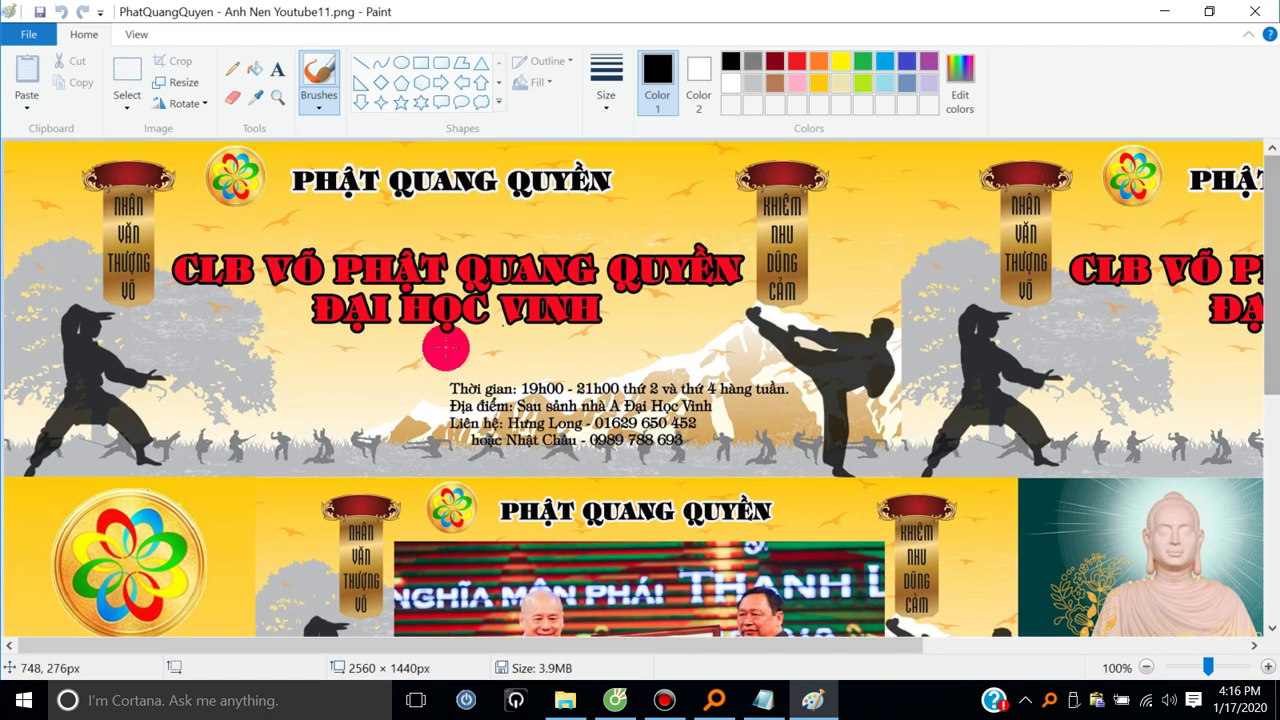
left_click_drag(1275, 310, 1260, 440)
left_click(196, 90)
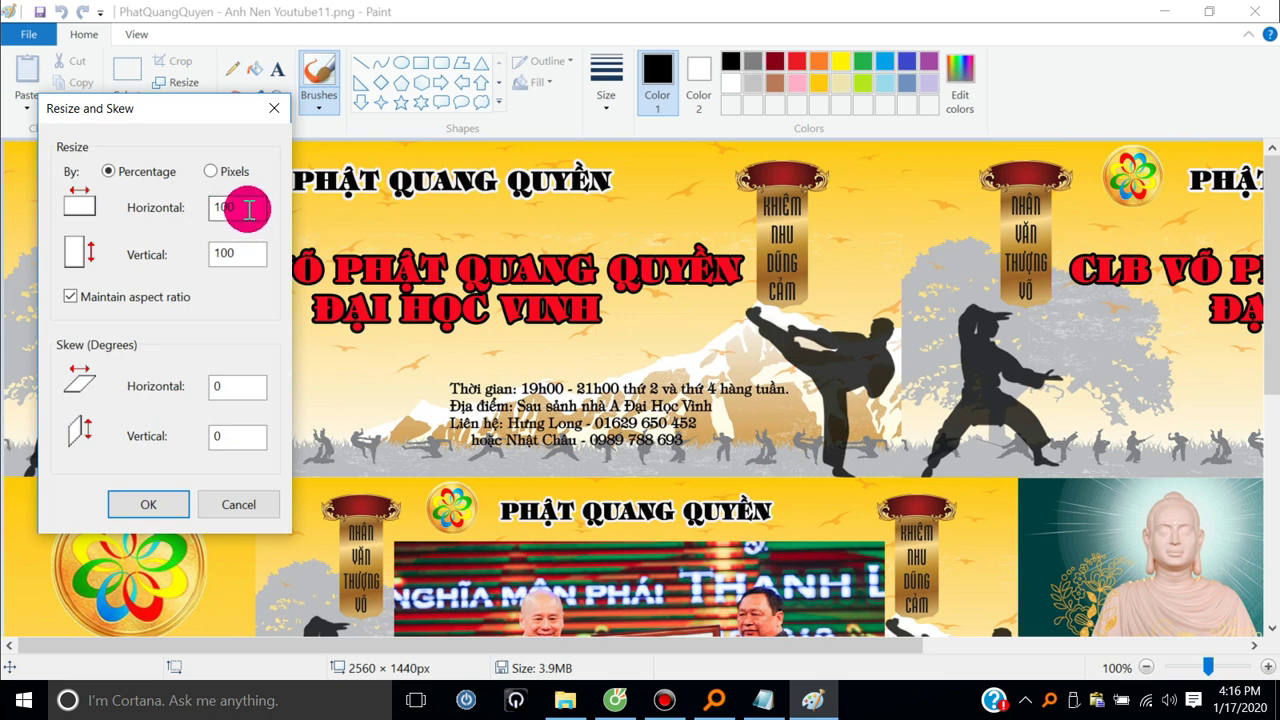
left_click_drag(253, 209, 183, 206)
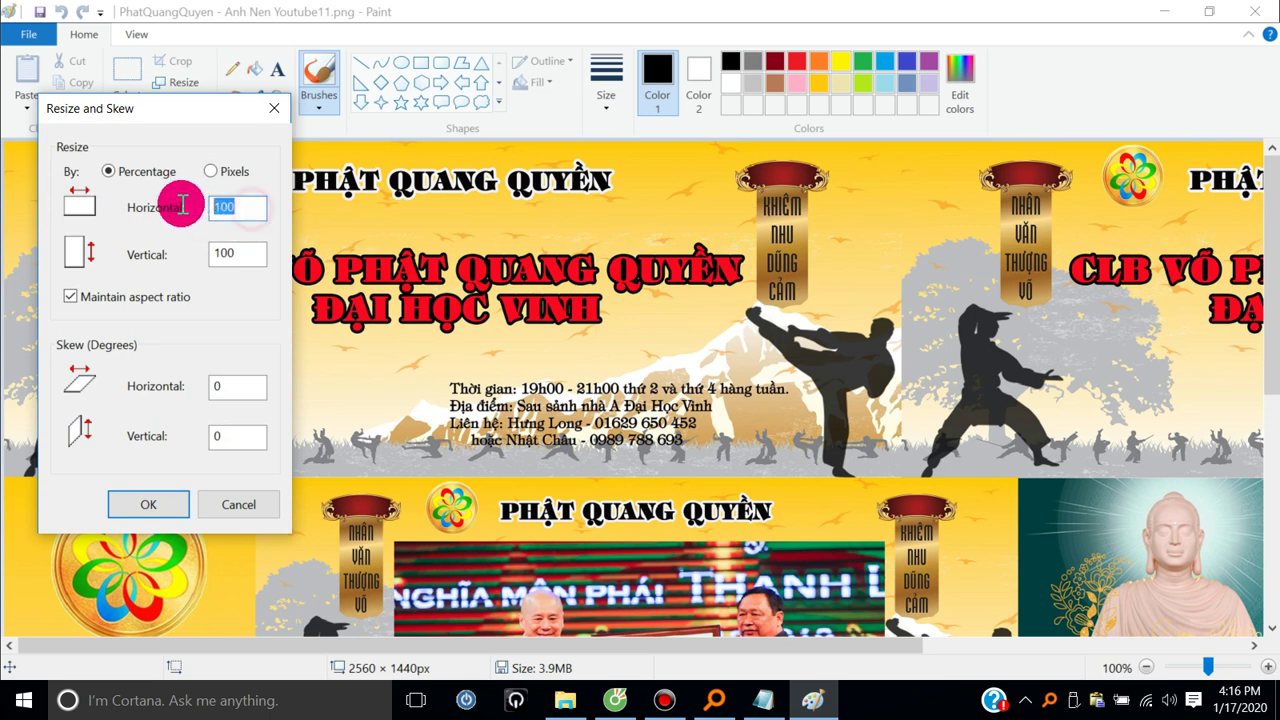
type("50")
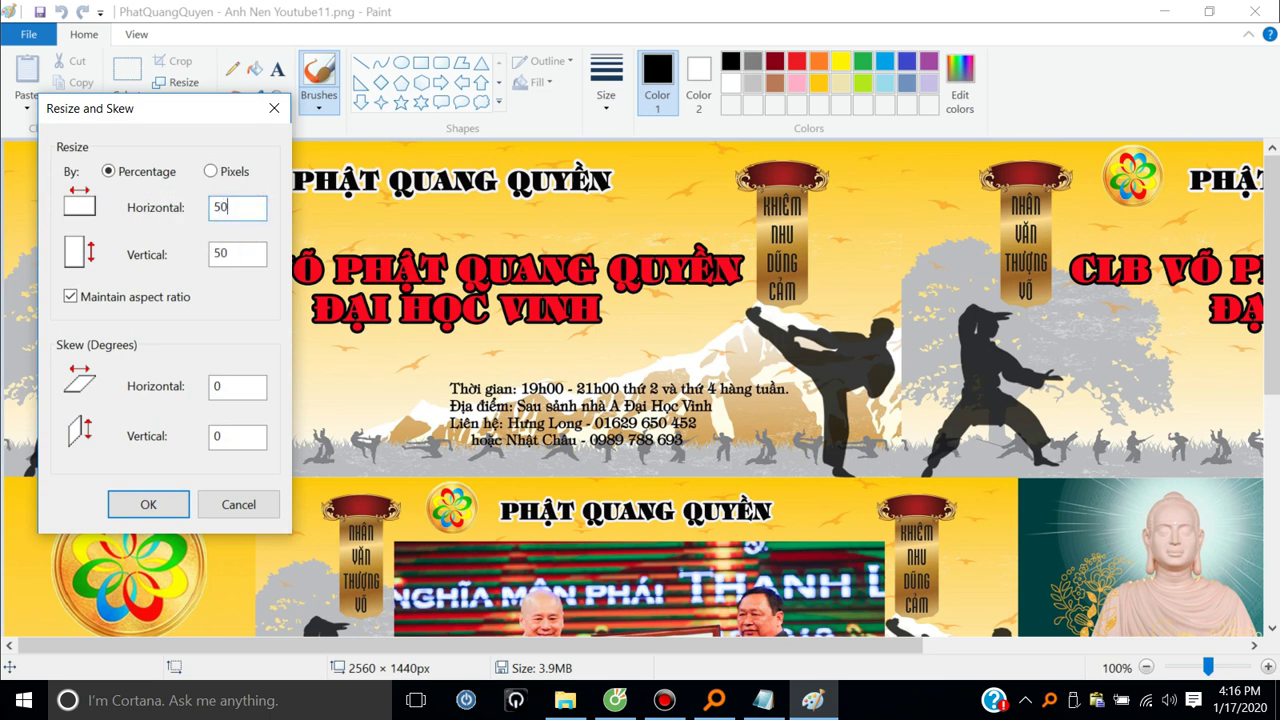
key("Return")
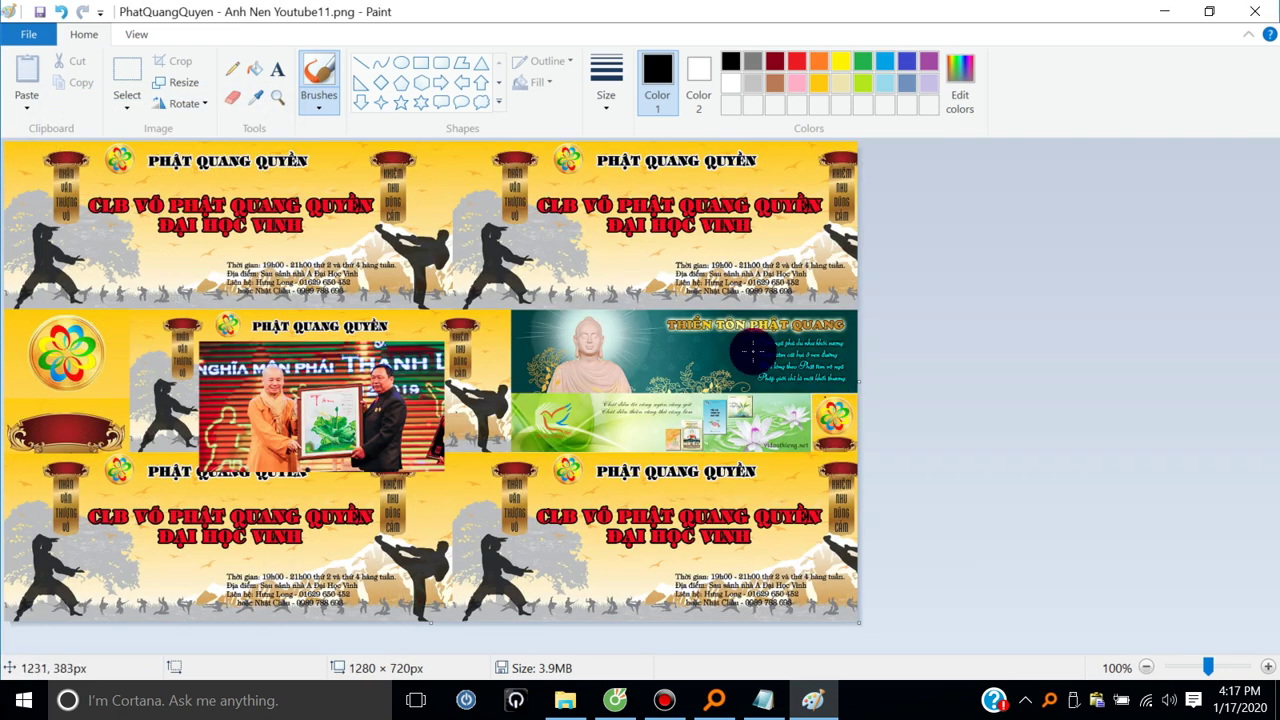
- Select the full-width middle strip of the banner, about 1279 × 218 px, and delete its contents
left_click(128, 93)
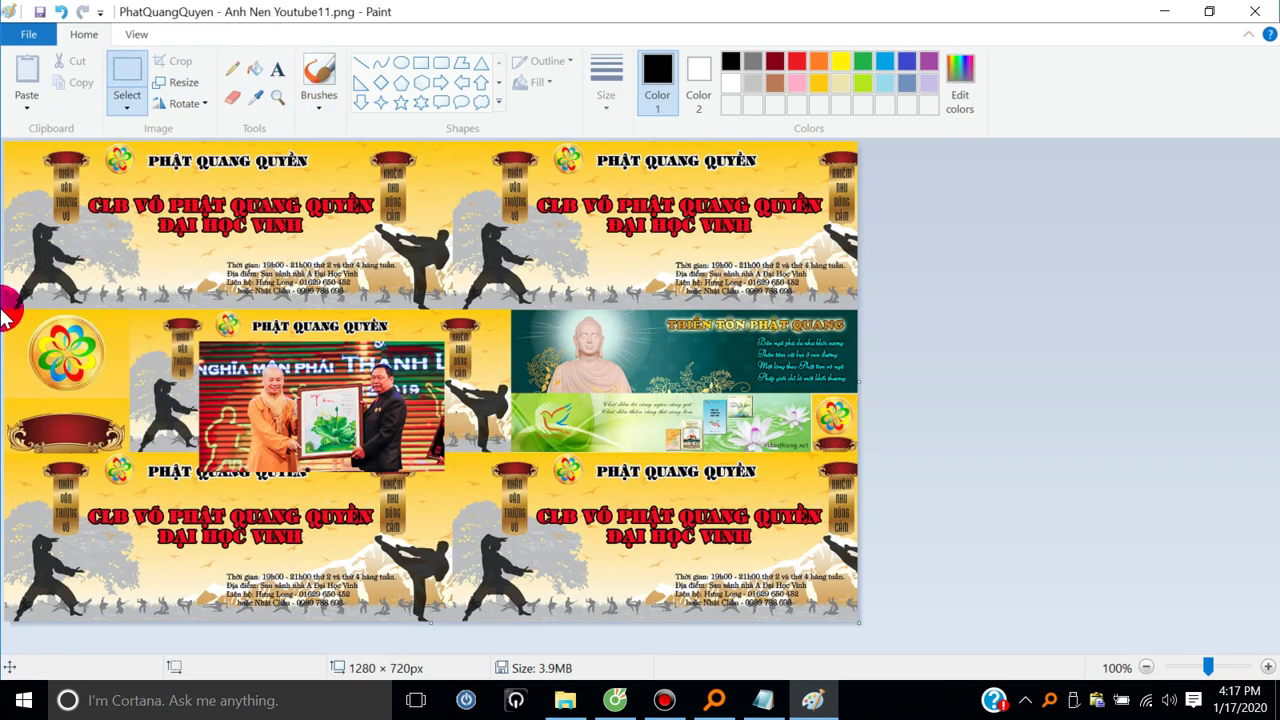
left_click_drag(5, 310, 852, 455)
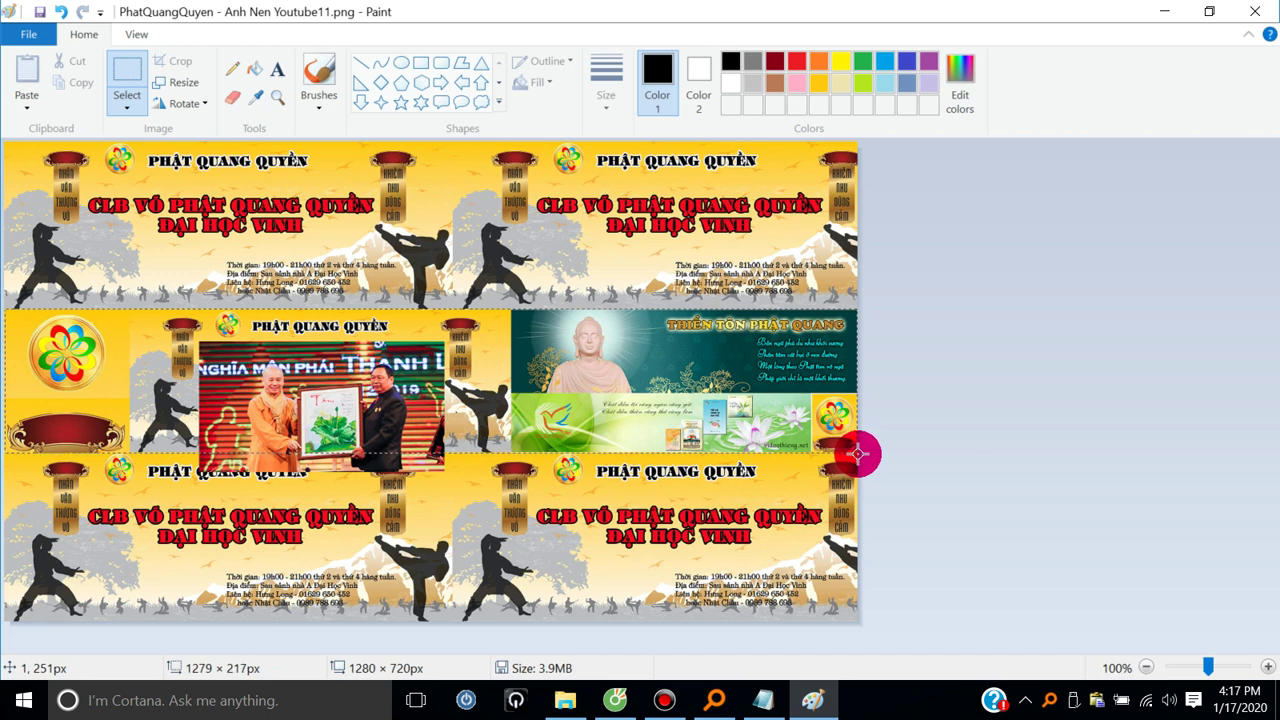
left_click_drag(858, 460, 856, 458)
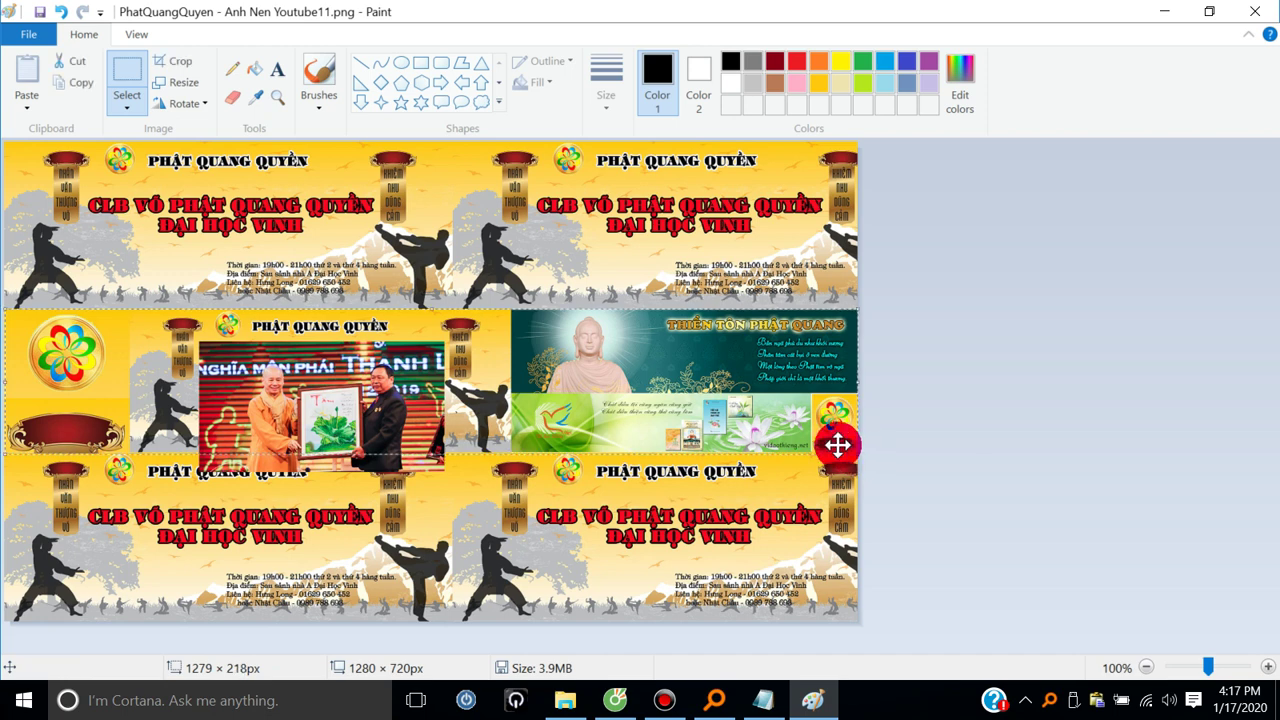
key("Delete")
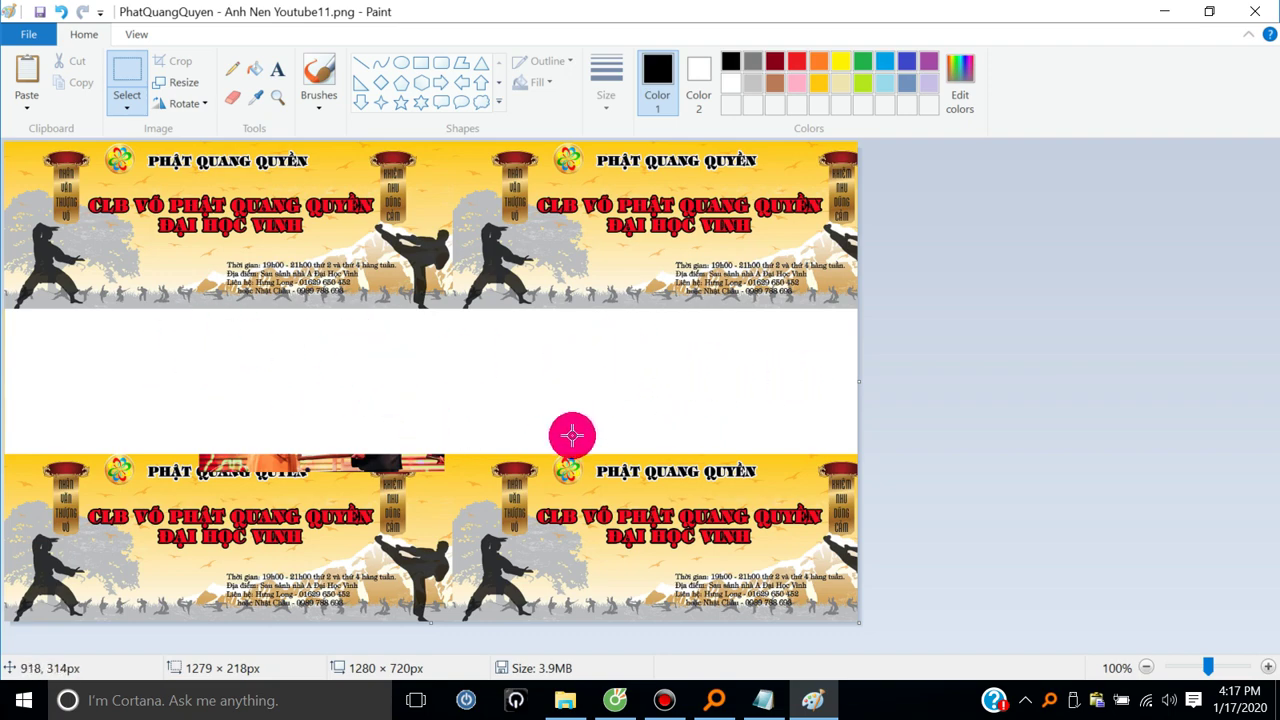
- Switch to the browser, find the Ideas Life PC channel page and close its channel art upload dialog
left_click(620, 702)
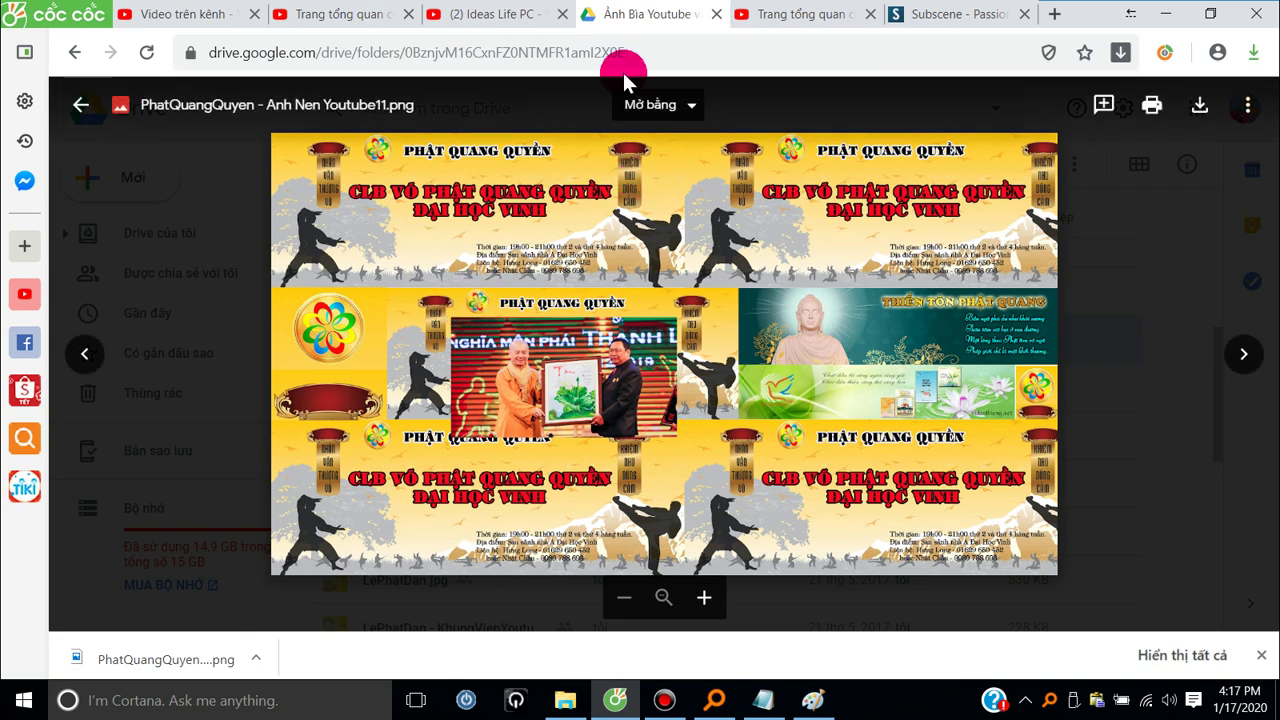
left_click(483, 16)
left_click(306, 14)
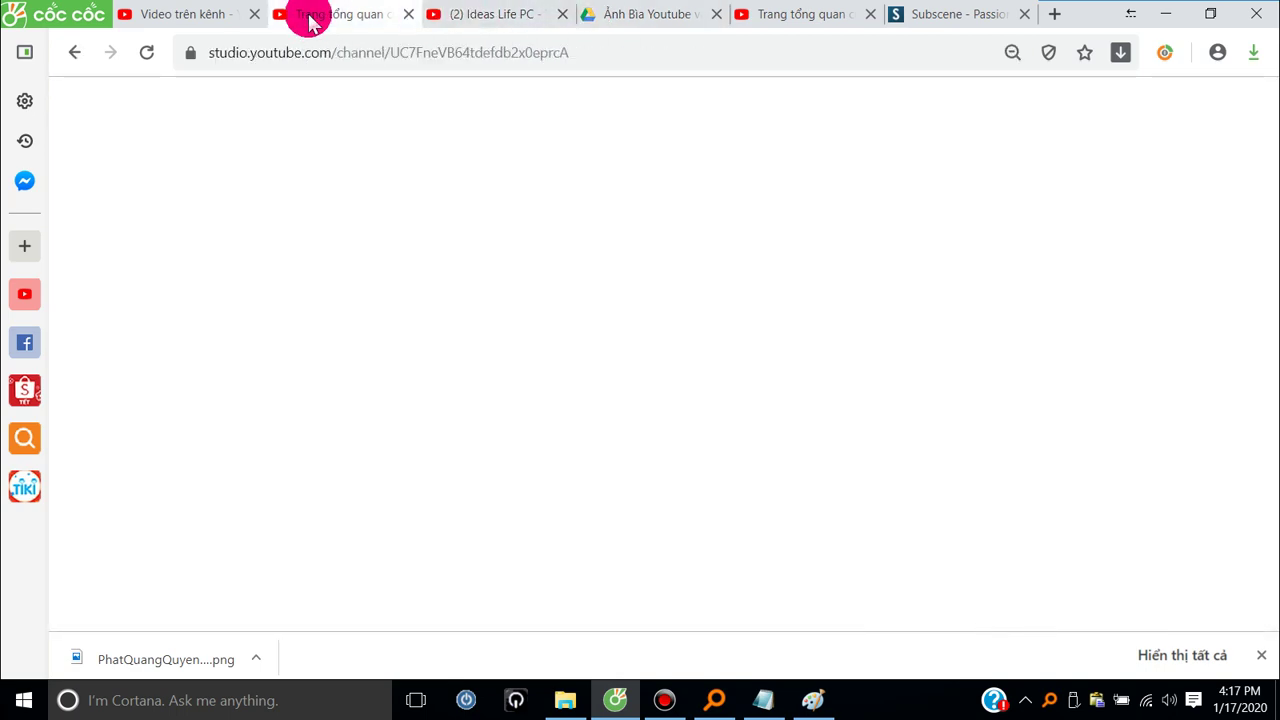
left_click(180, 15)
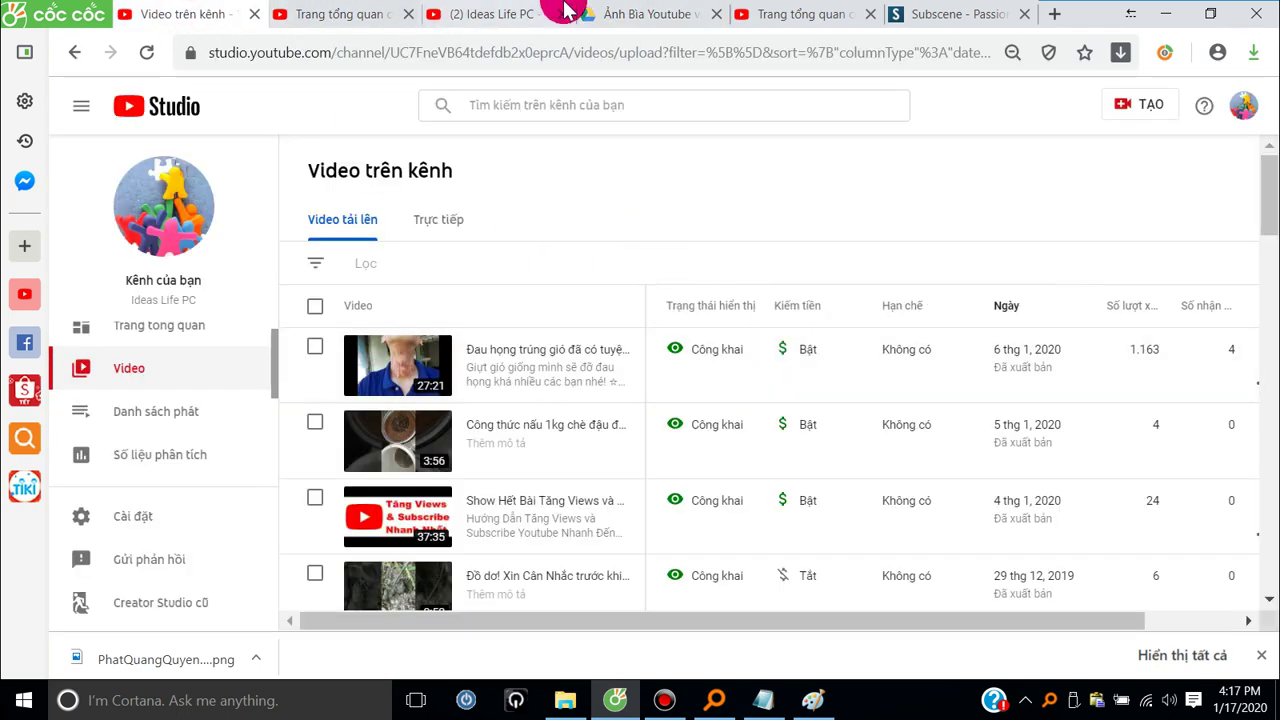
left_click(765, 16)
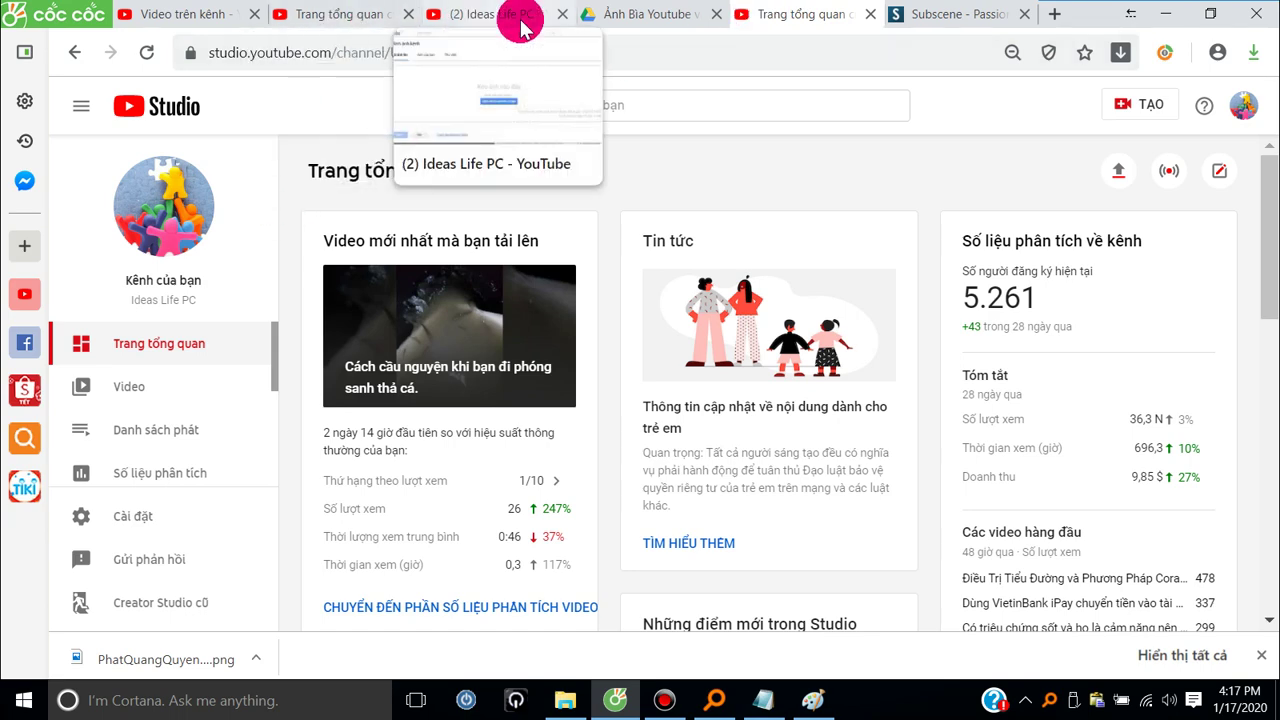
left_click(500, 16)
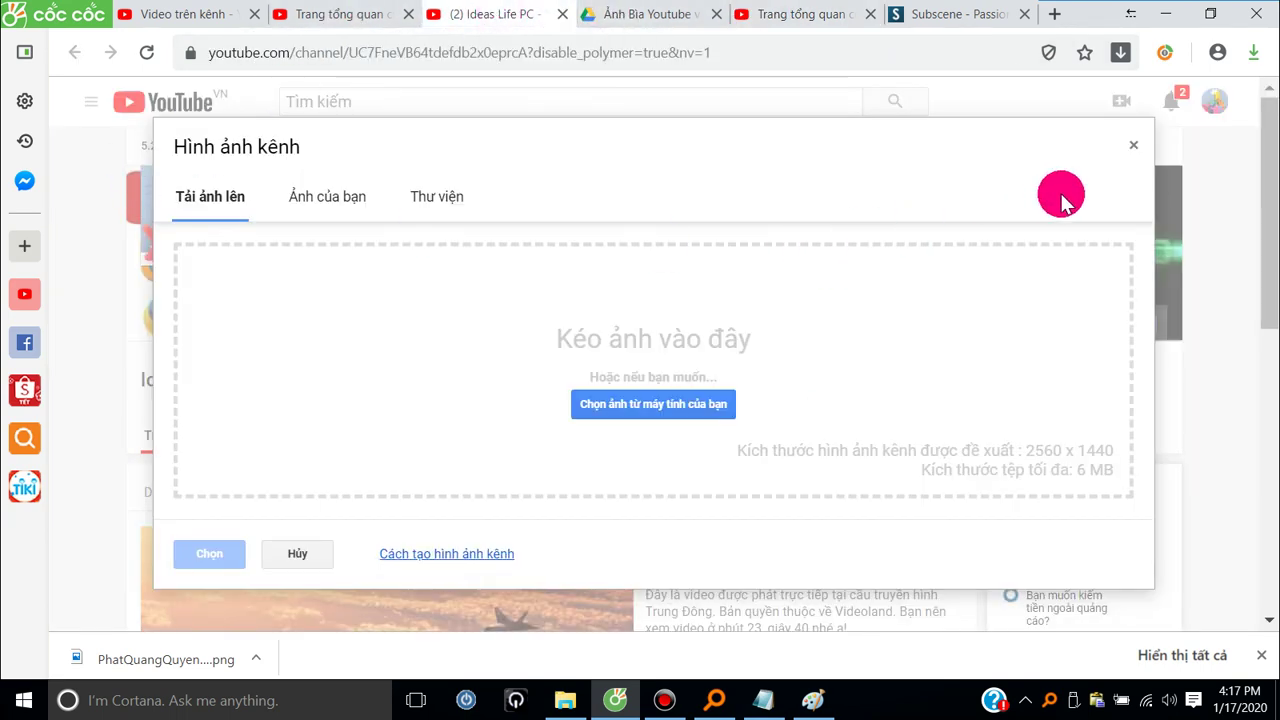
left_click(1133, 143)
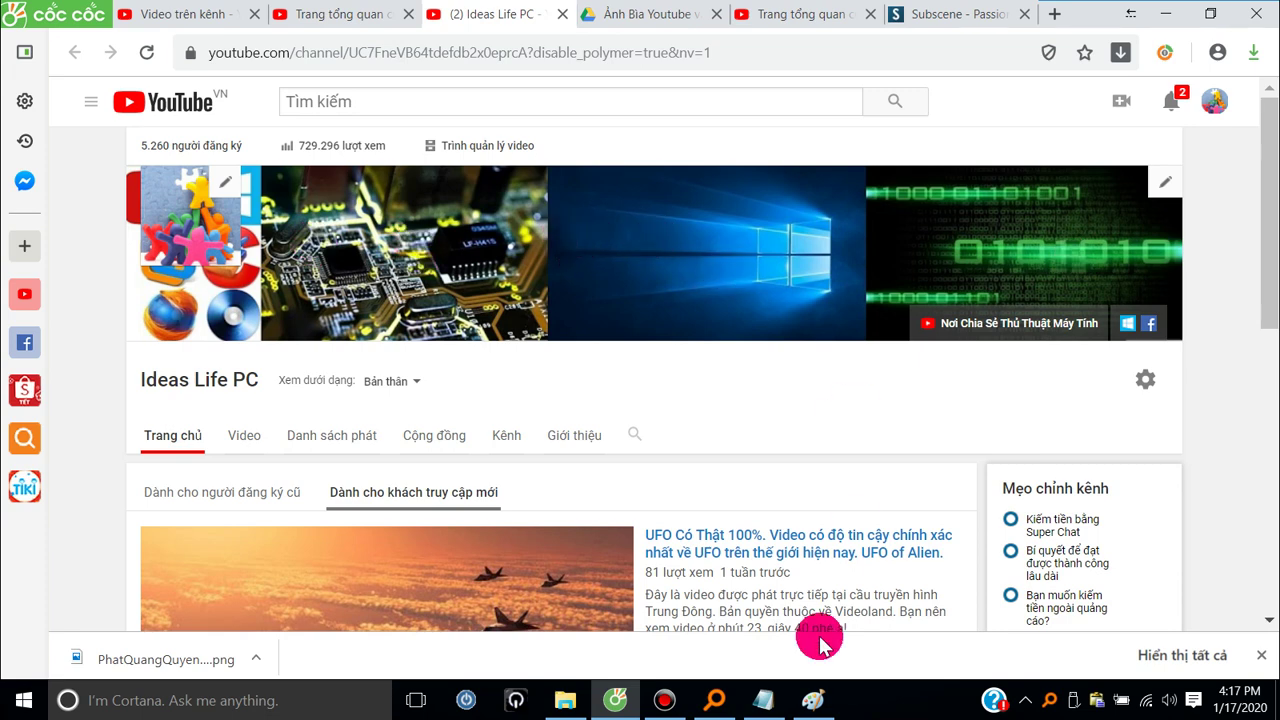
- Compare the cleared middle strip in Paint with the banner displayed on the channel home page
left_click(812, 700)
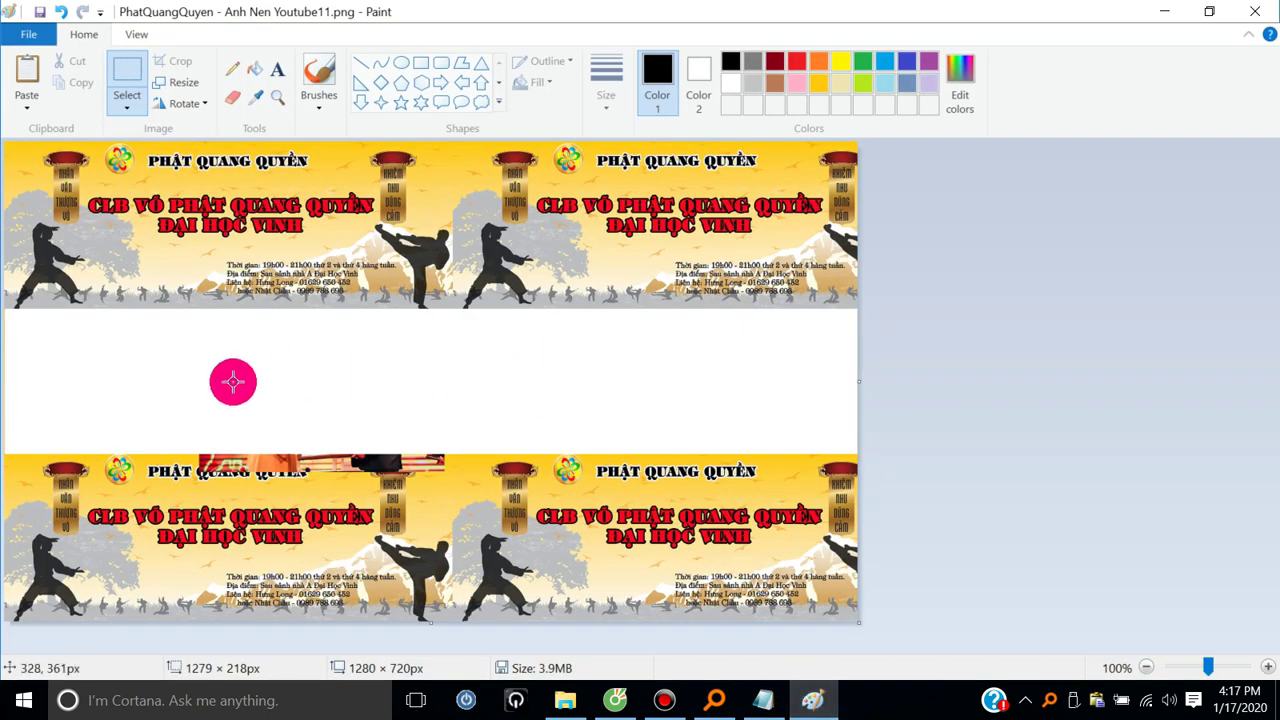
left_click(812, 700)
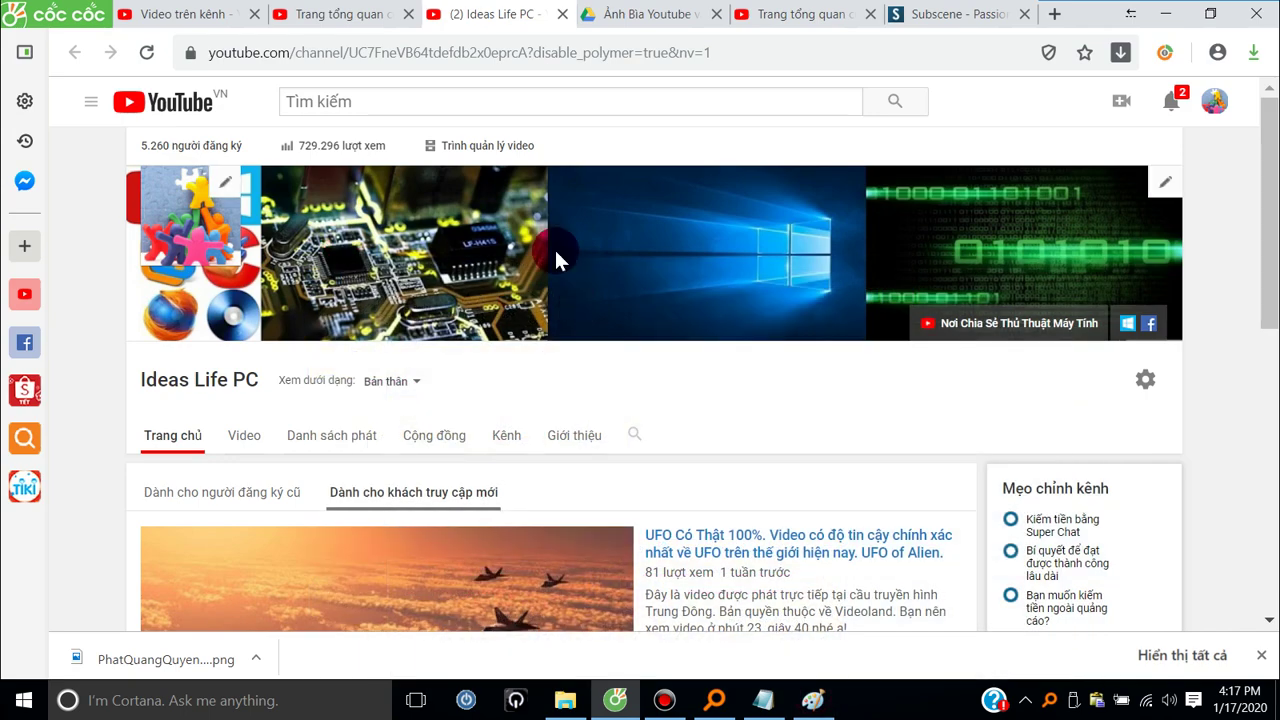
left_click(818, 705)
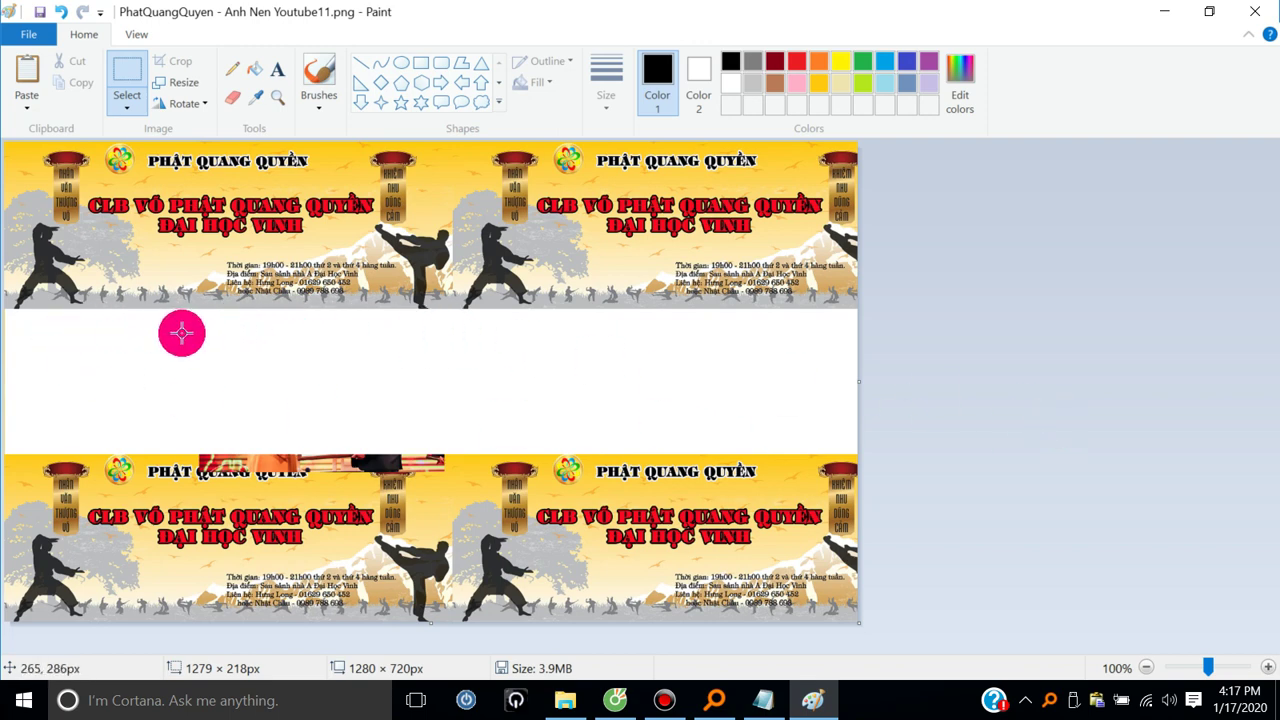
- Undo the strip deletion, reselect the full-width middle strip at about 1279 × 215 px, and delete its contents
key("ctrl+z")
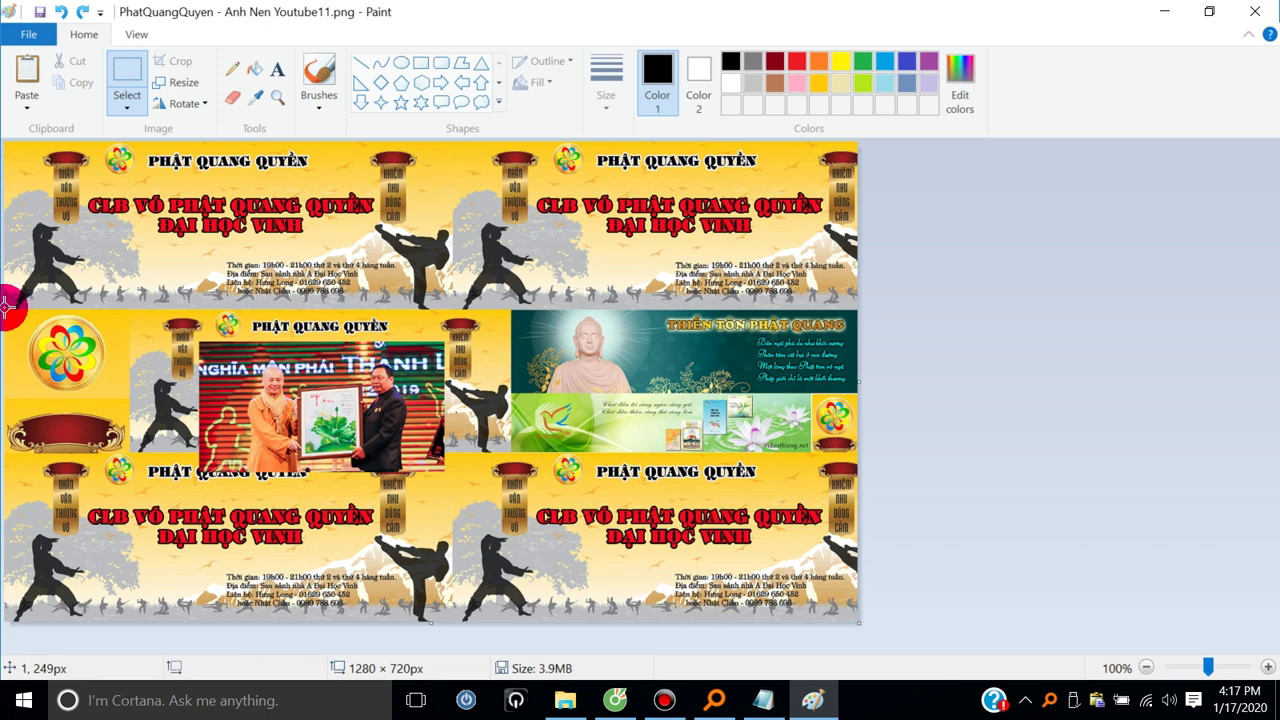
left_click_drag(5, 310, 181, 438)
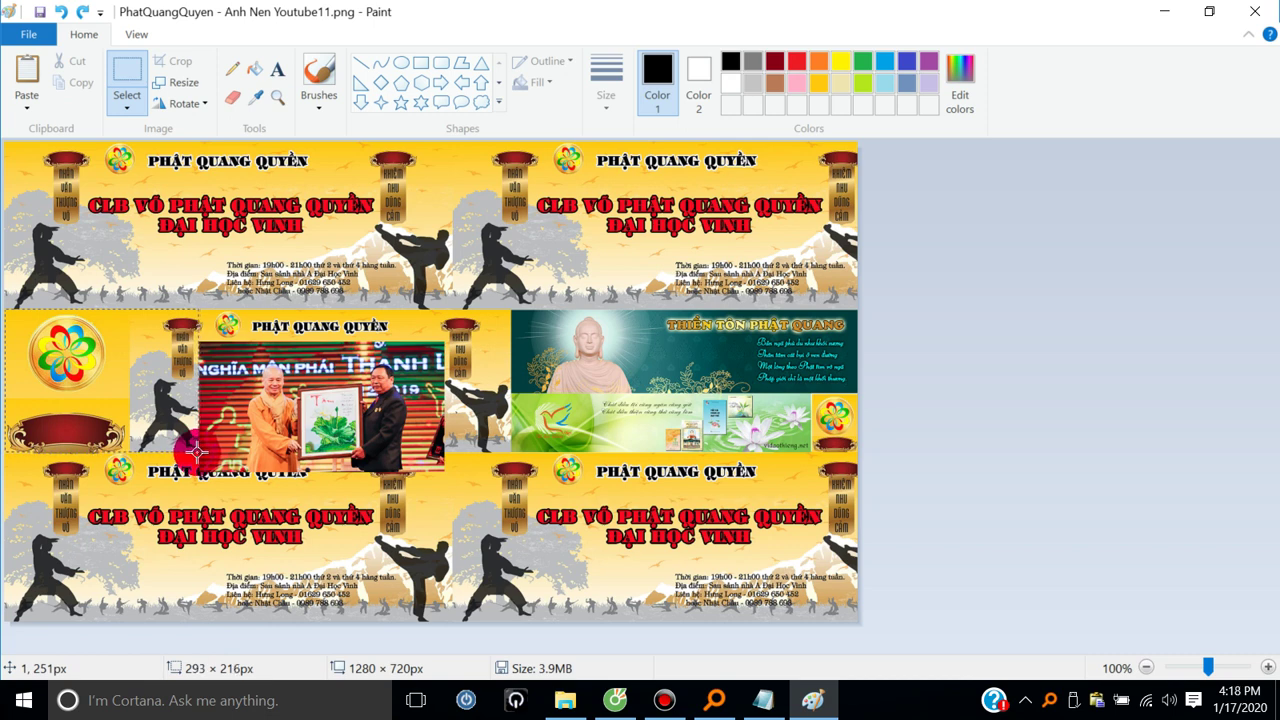
left_click_drag(192, 451, 876, 467)
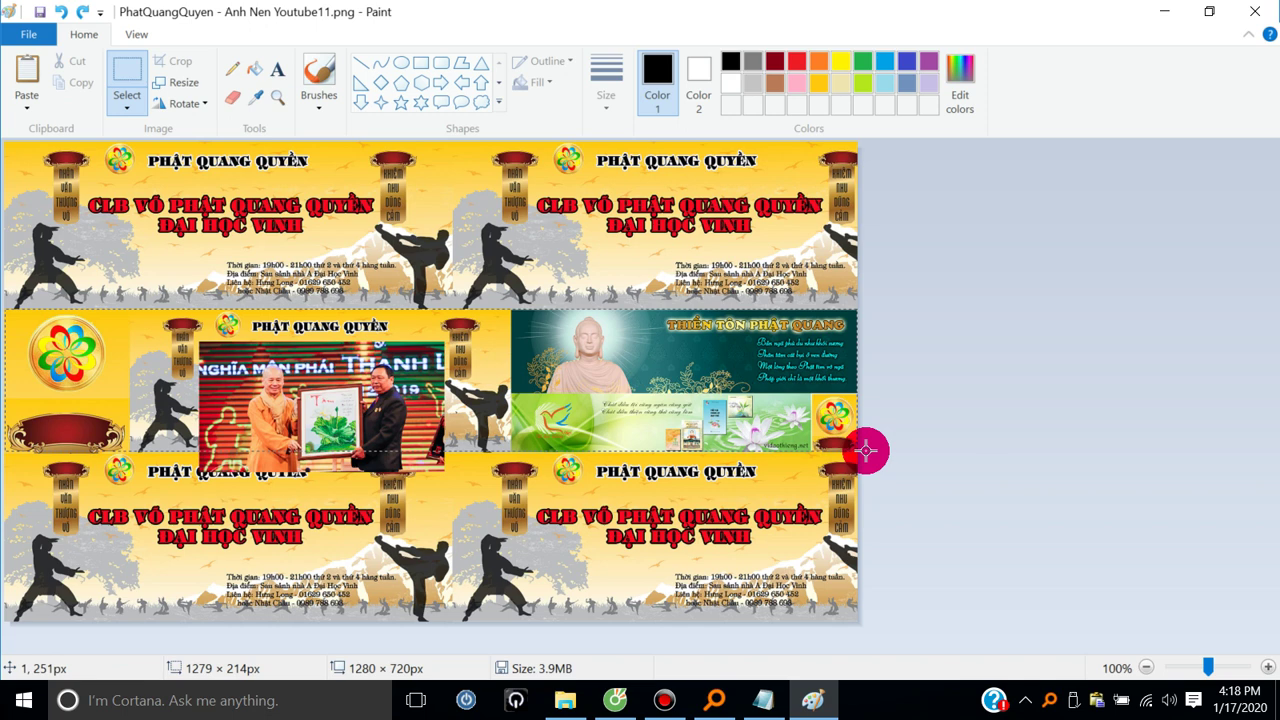
left_click_drag(865, 451, 866, 450)
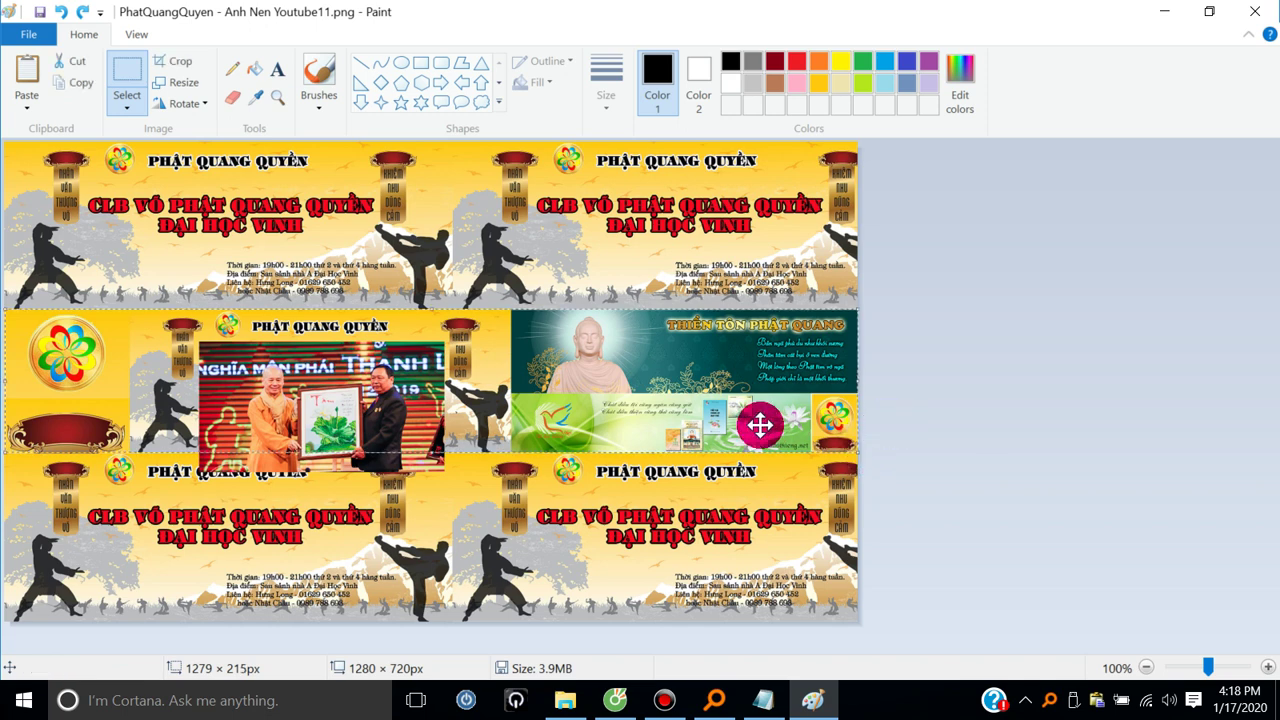
key("Delete")
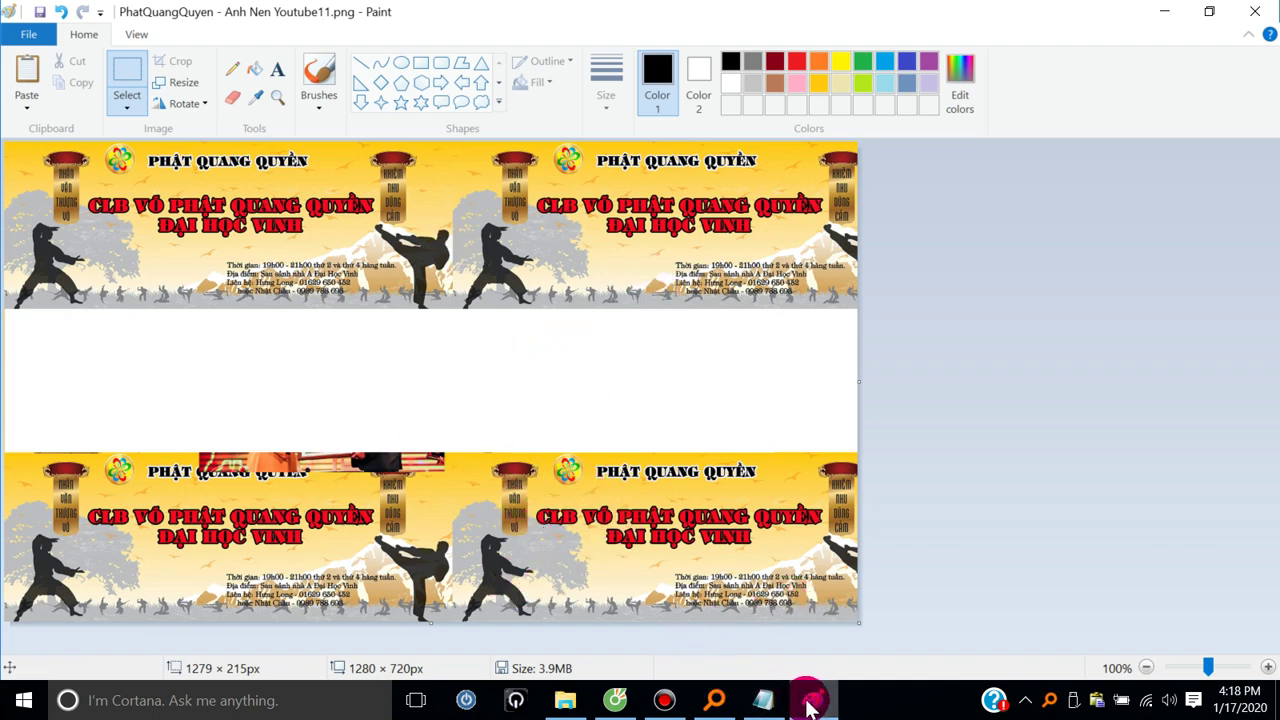
- Switch to the channel page in the browser and open channel art editing, checking Ảnh của bạn before returning to the image upload
left_click(810, 705)
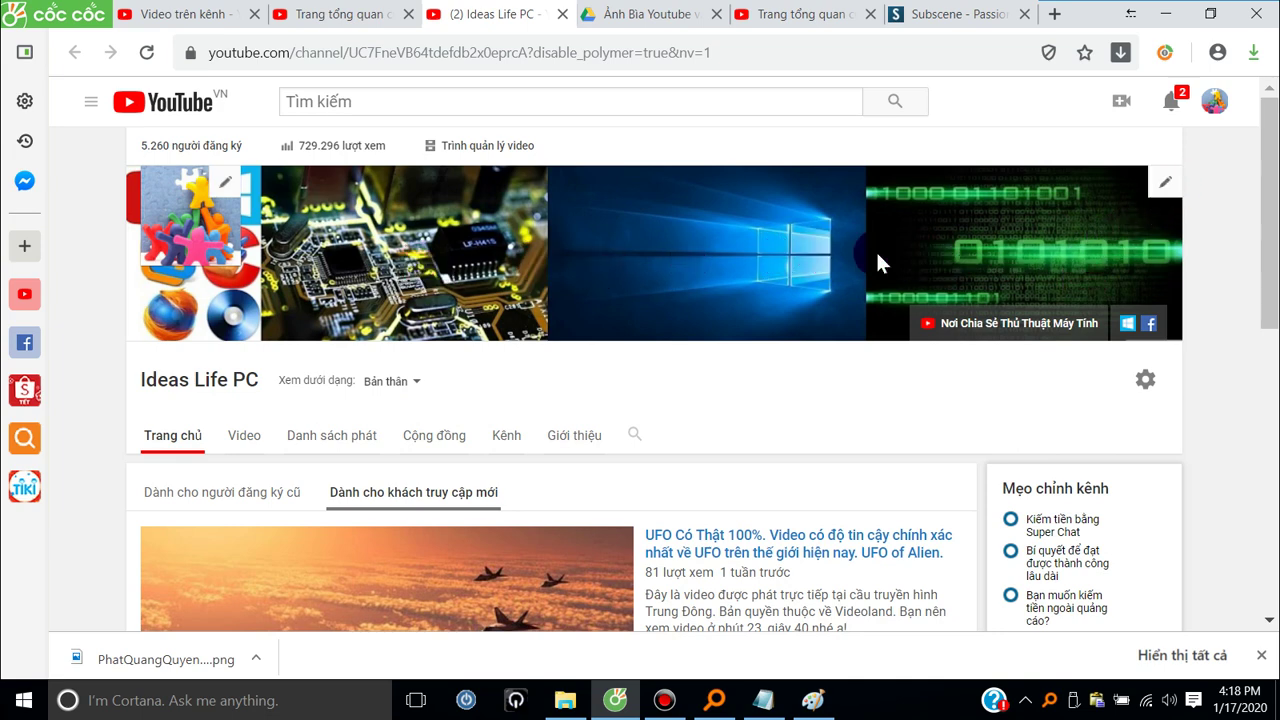
left_click(1163, 185)
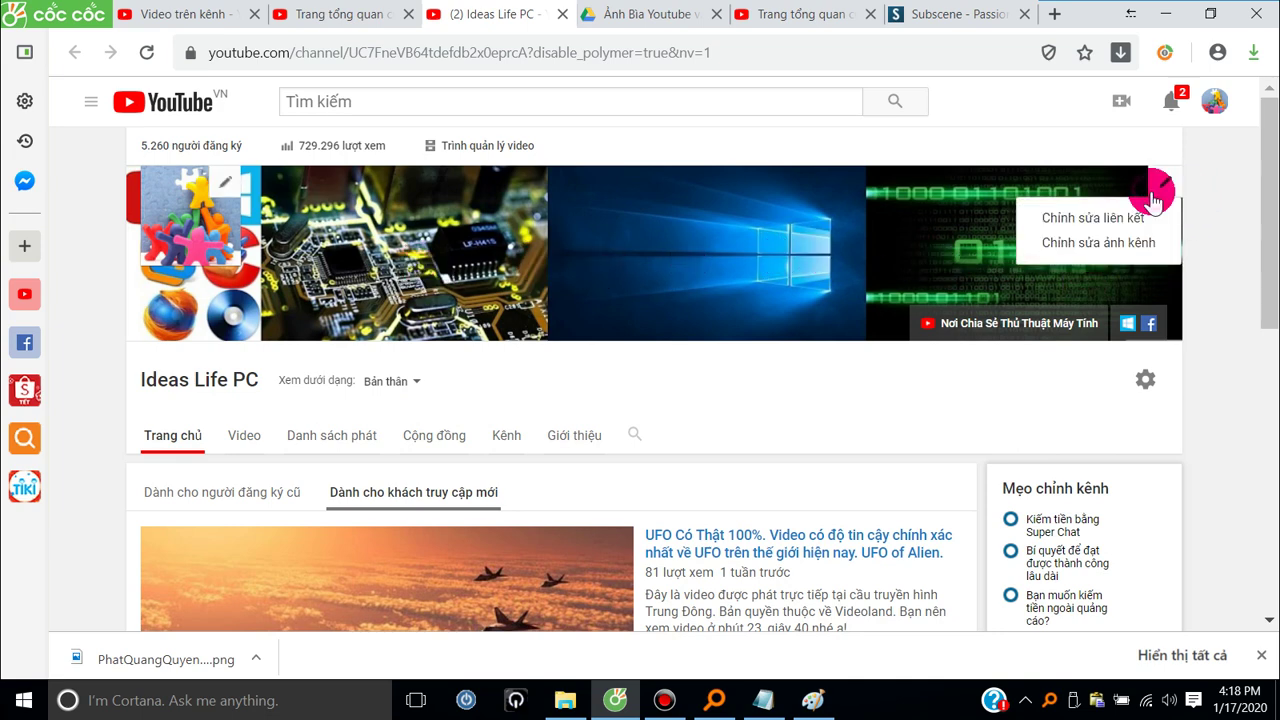
left_click(1087, 249)
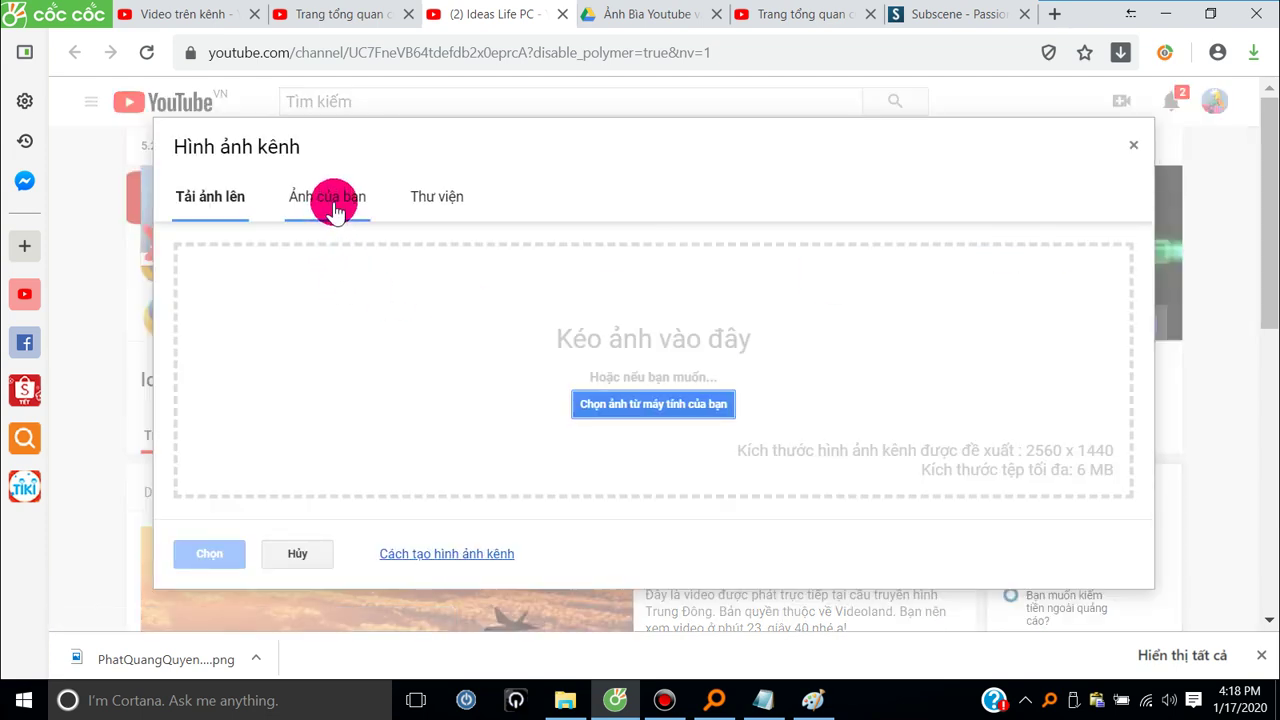
left_click(334, 207)
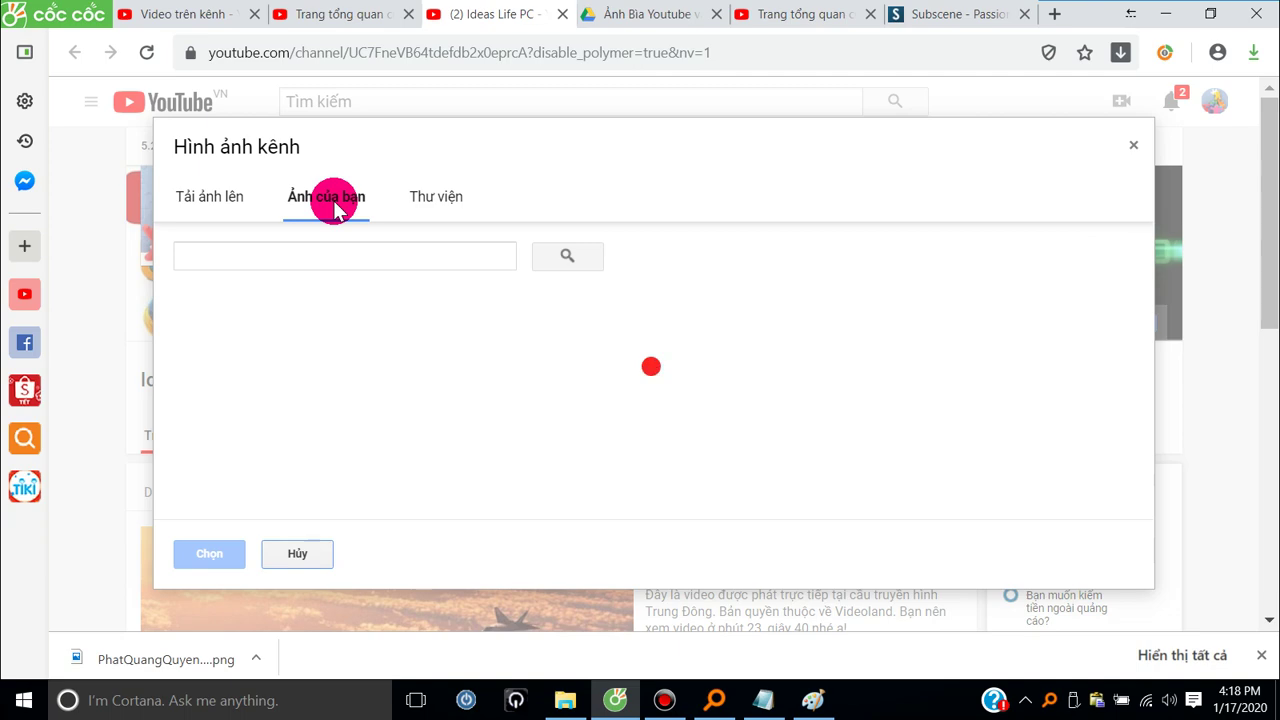
left_click(212, 200)
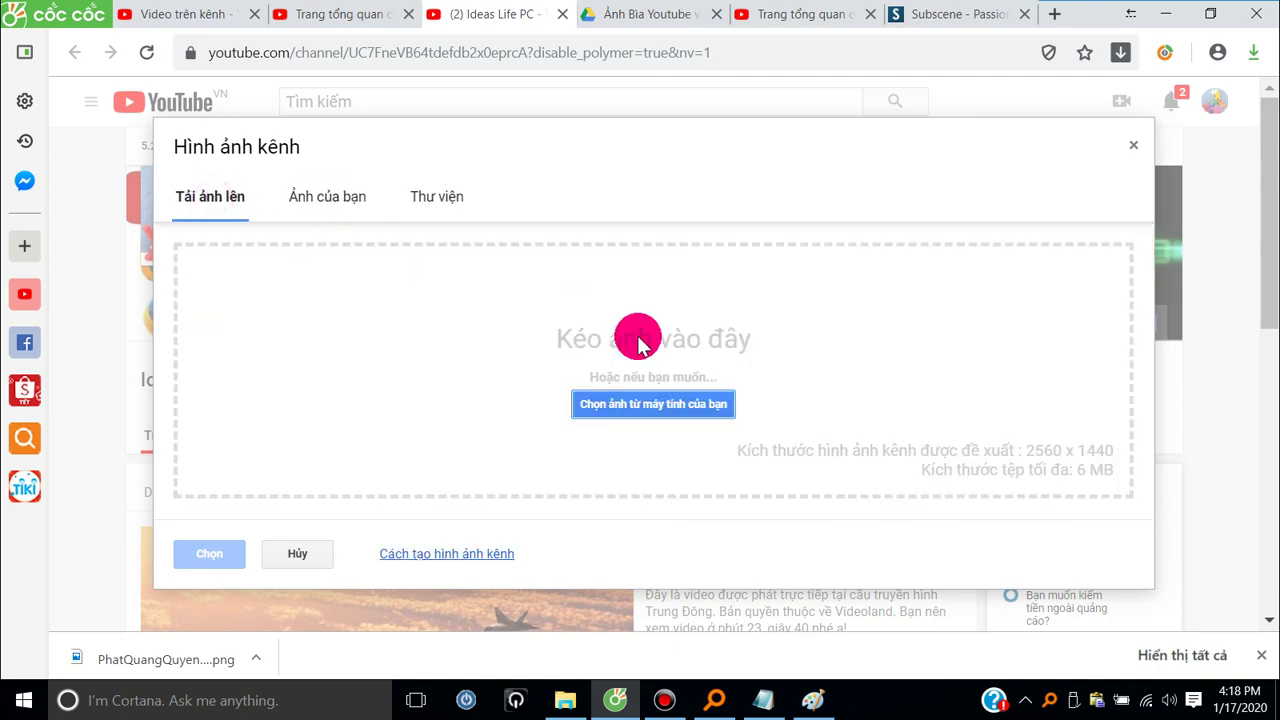
- Upload PhatQuangQuyen - Anh Nen Youtube11.png from the Downloads folder as the channel art
left_click(635, 408)
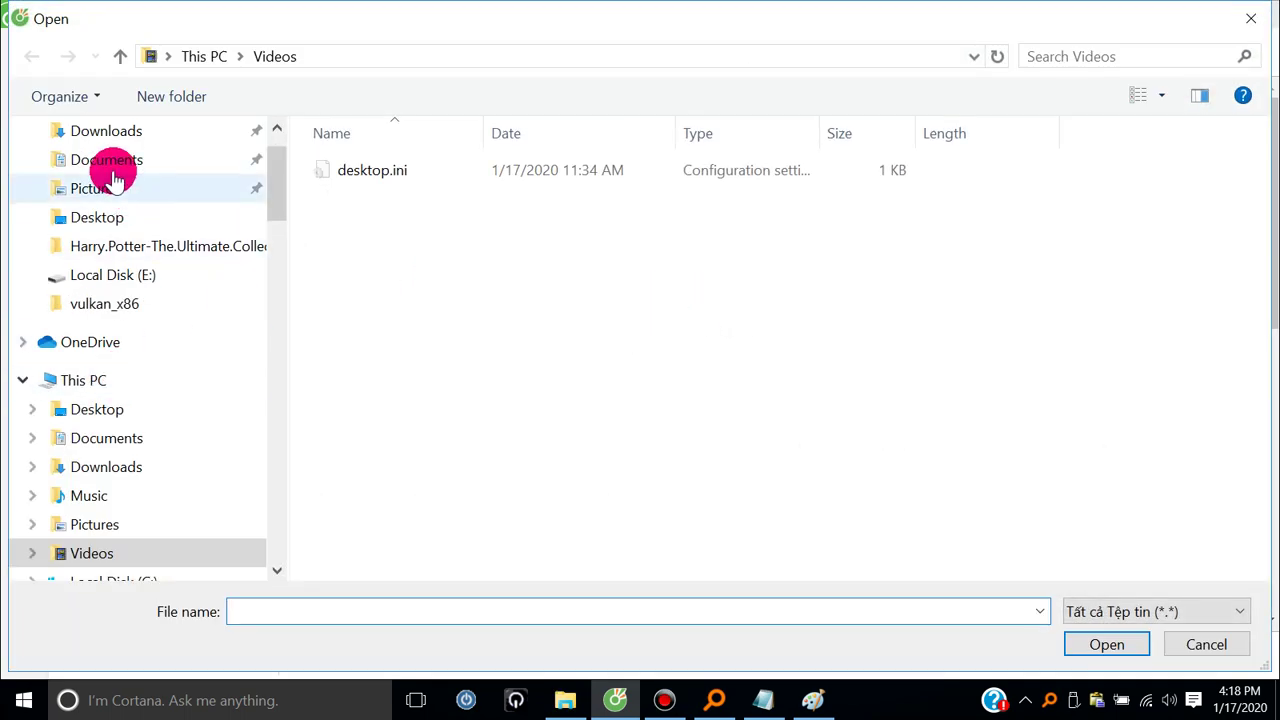
left_click(112, 132)
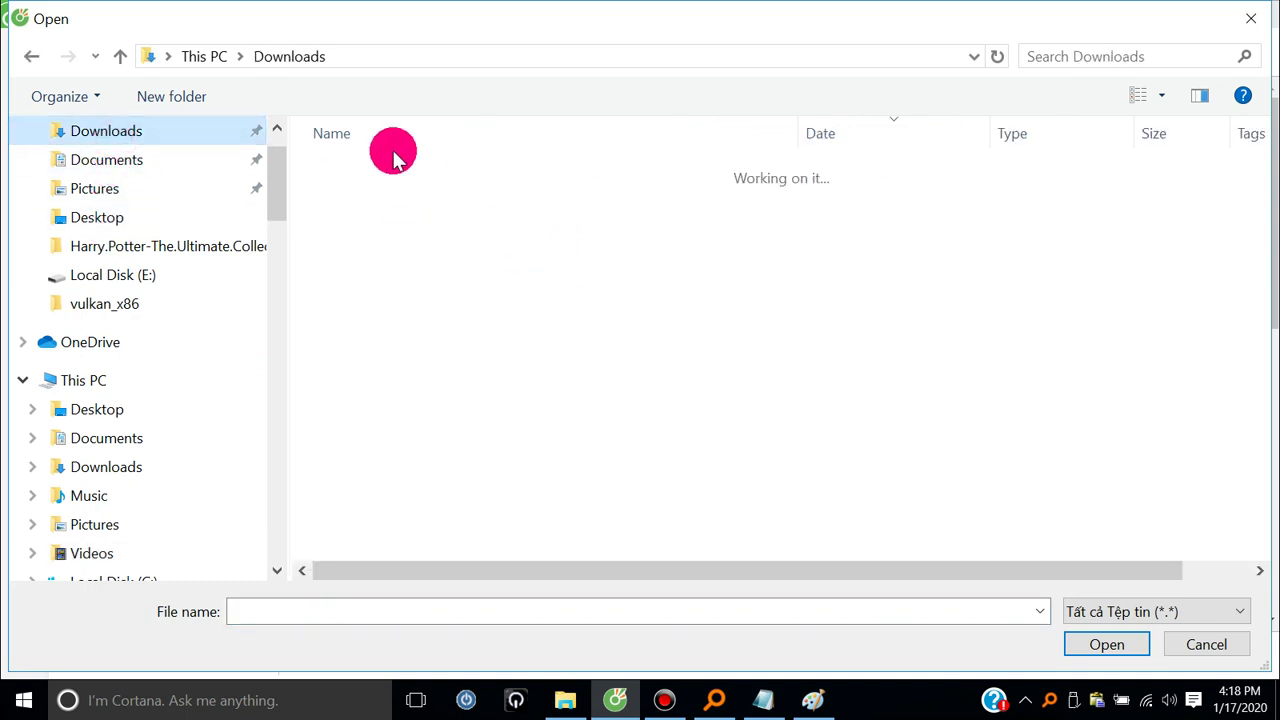
left_click(250, 468)
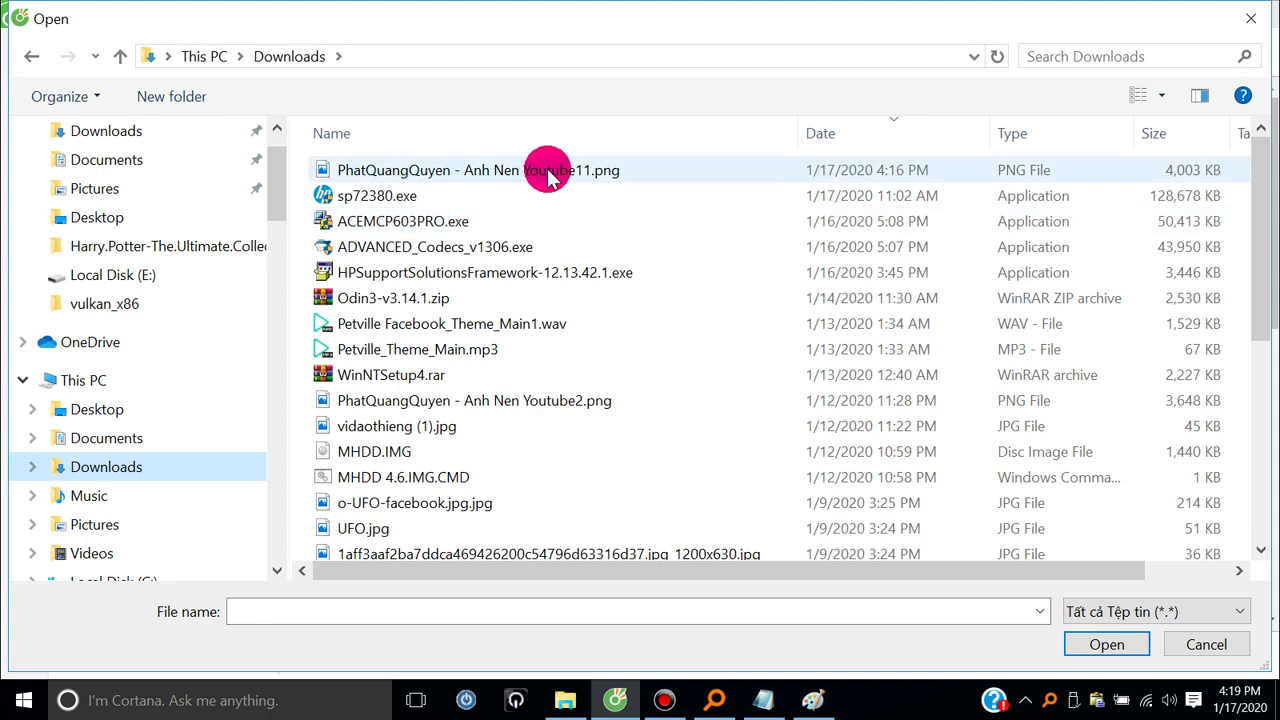
double_click(551, 176)
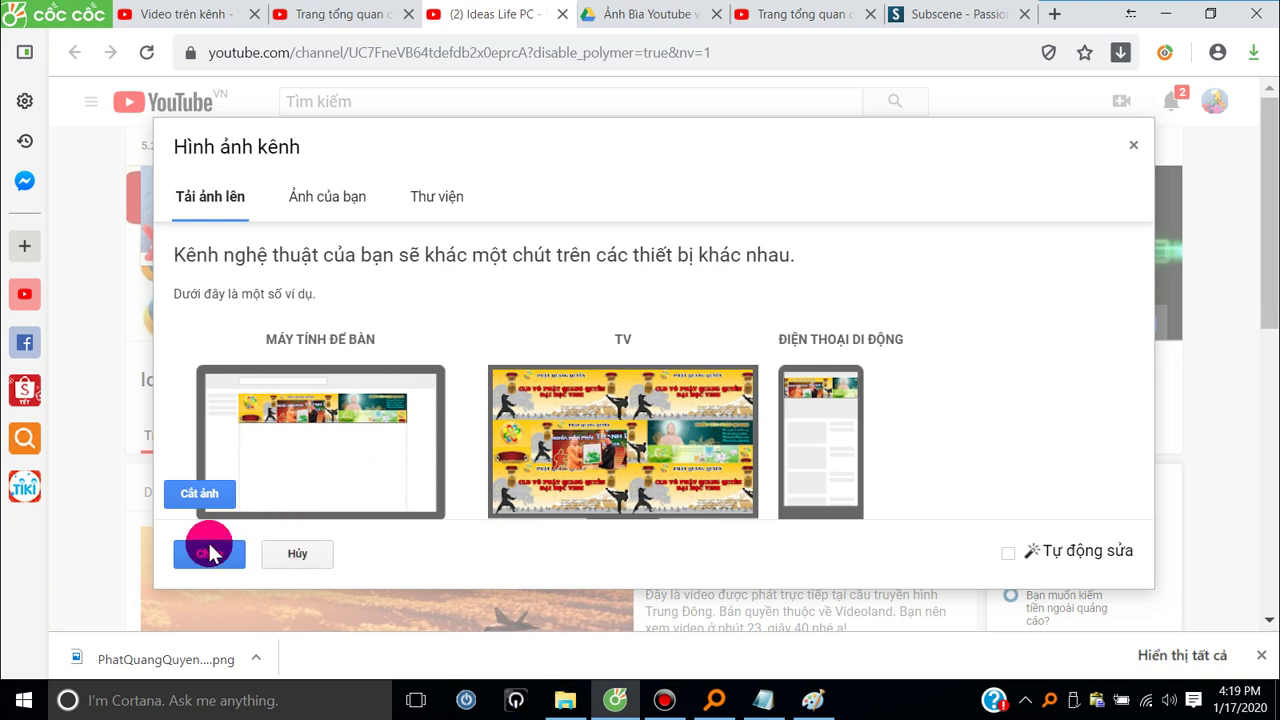
- Try shrinking the banner's crop area, extend it back over the full image, and cancel the channel art upload
left_click(200, 495)
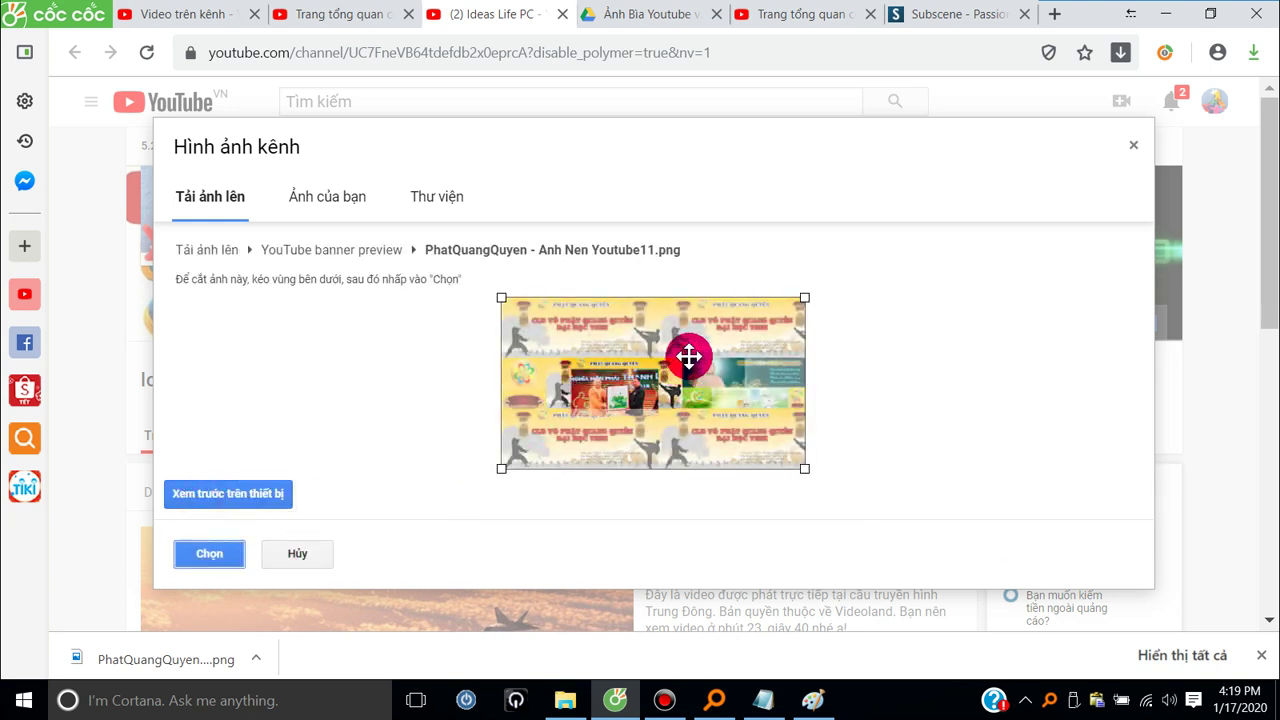
left_click_drag(805, 298, 1063, 331)
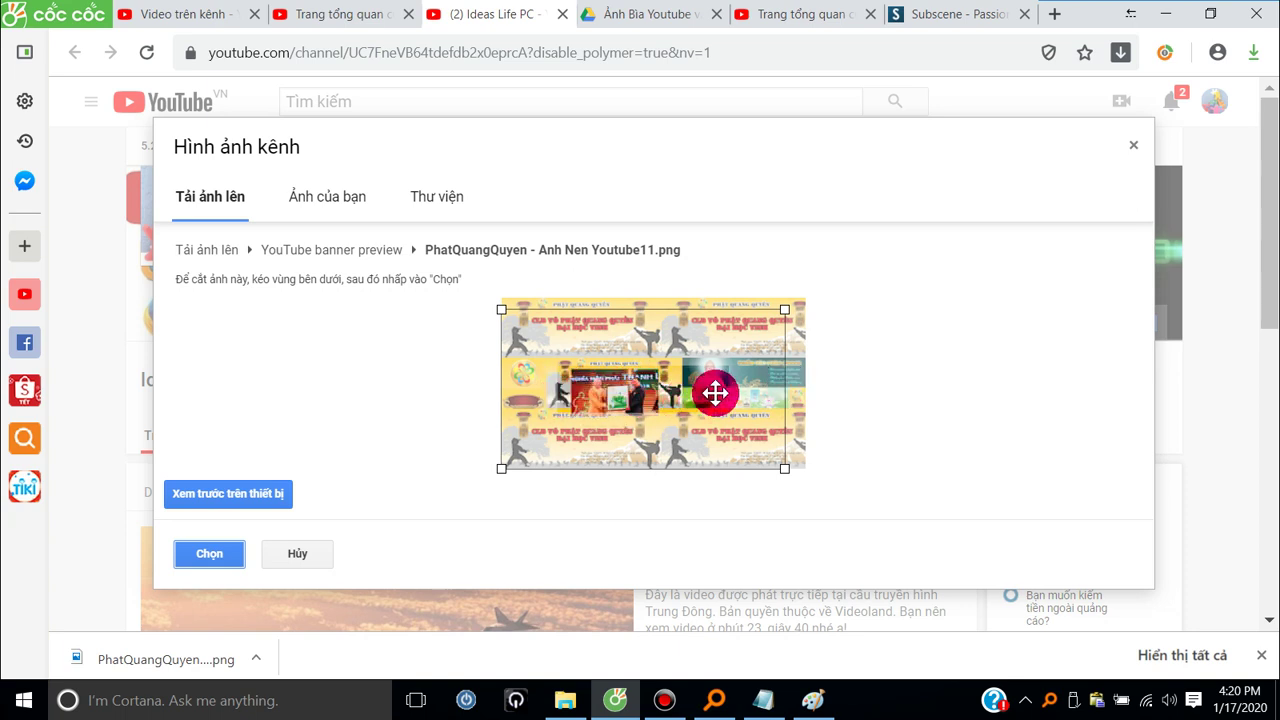
left_click_drag(786, 309, 831, 277)
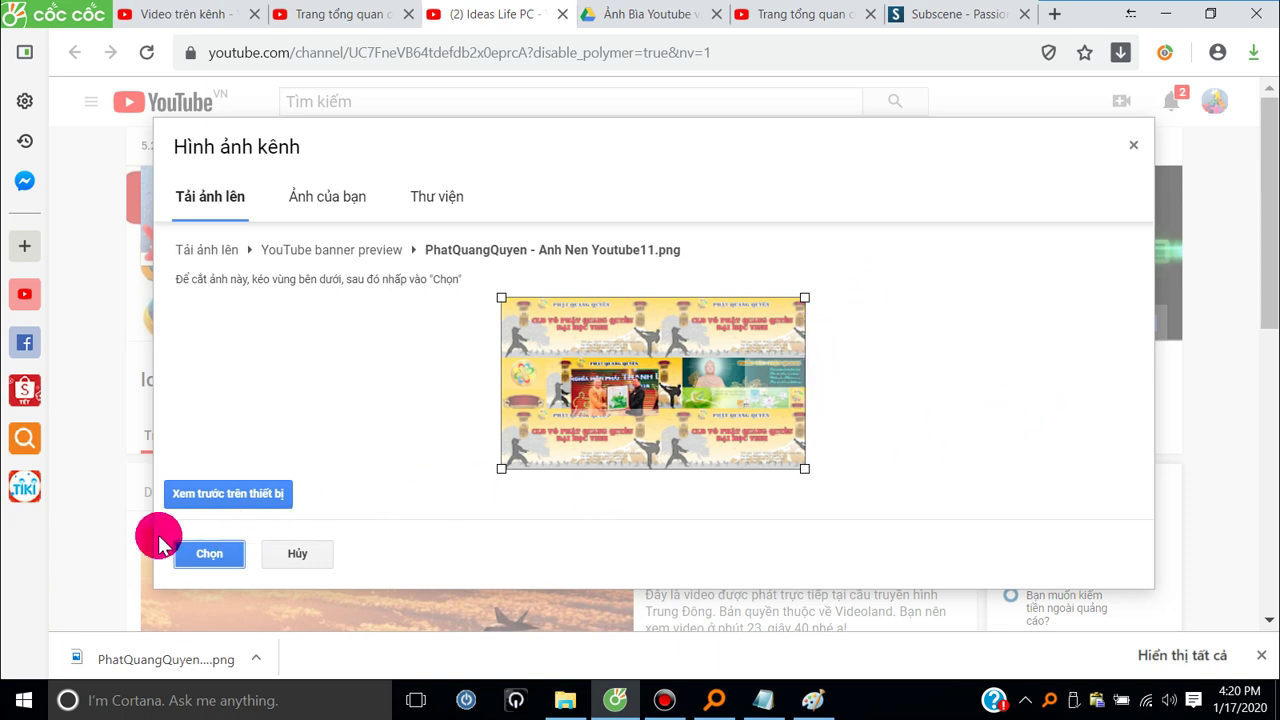
left_click(305, 556)
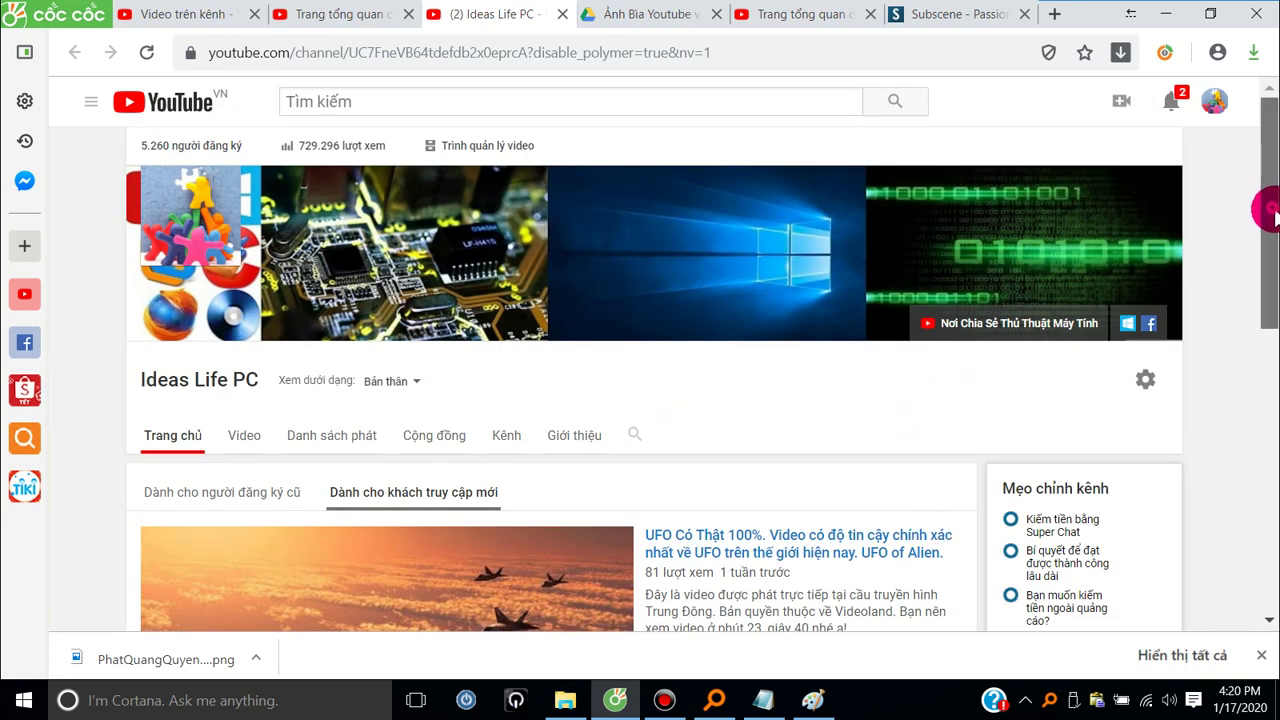
- Close the YouTube Studio browser tab that shows the channel's basic information settings
left_click_drag(1266, 209, 1266, 168)
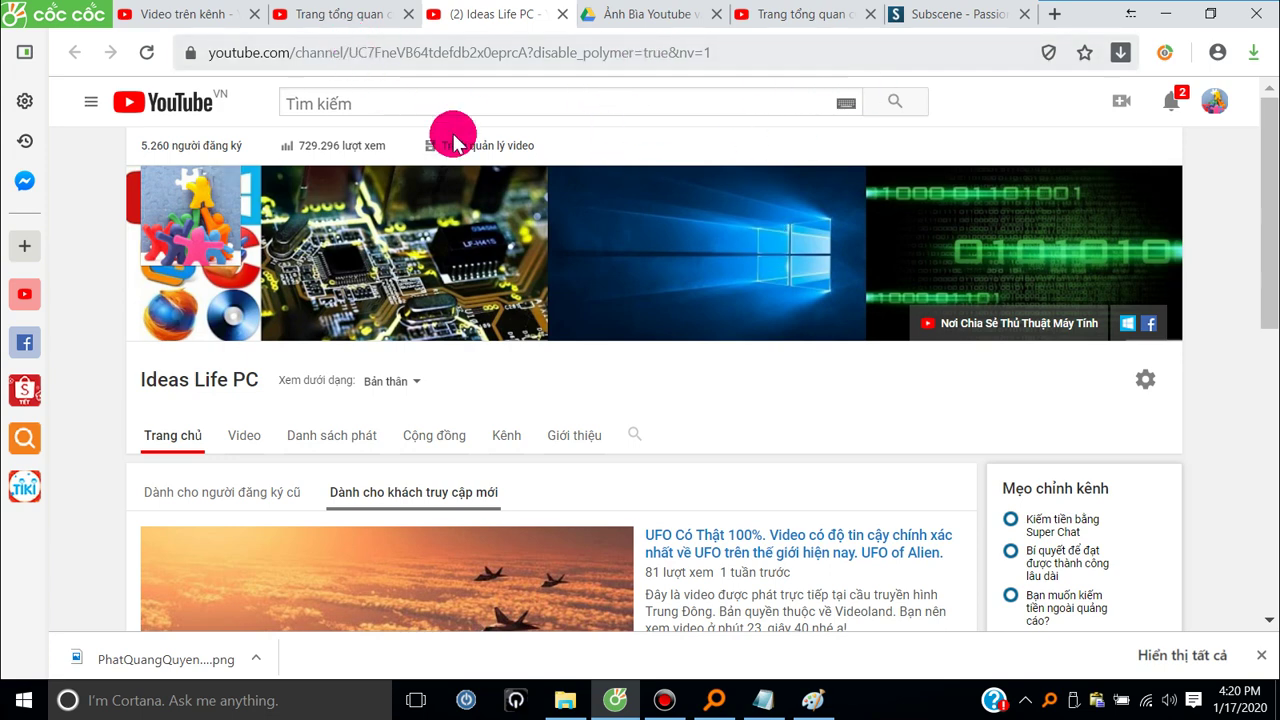
left_click(333, 18)
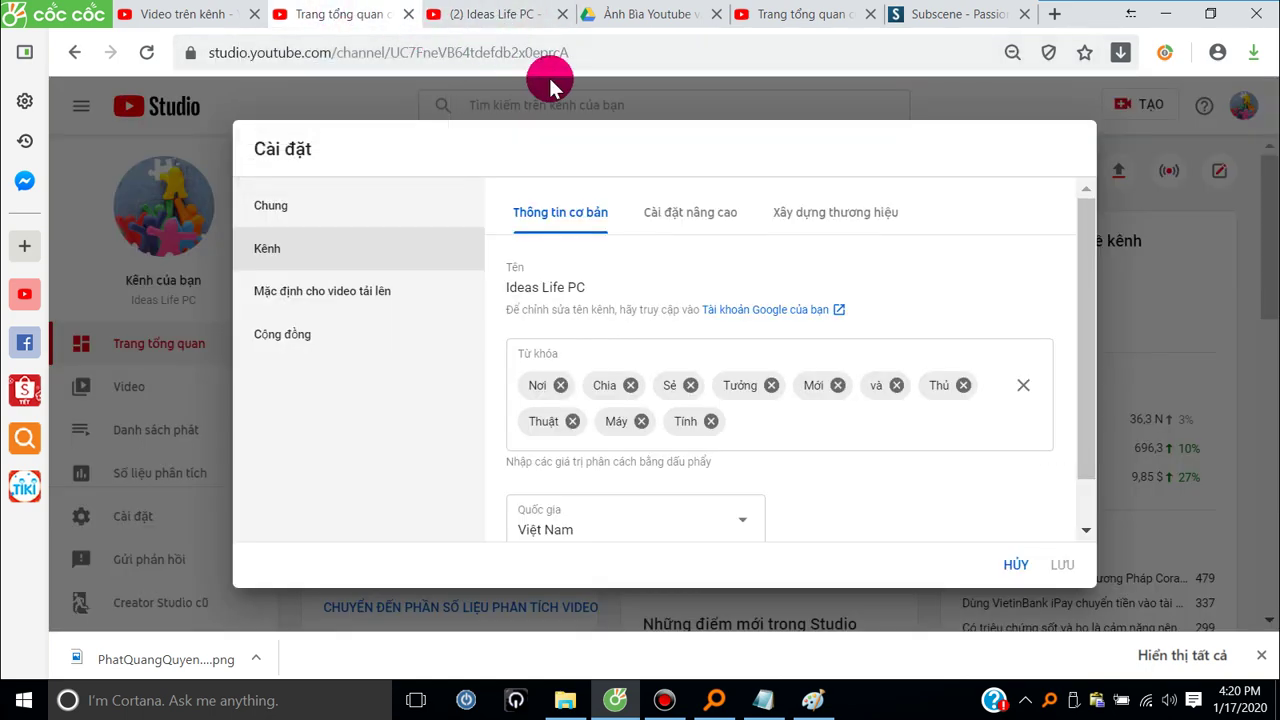
left_click(408, 14)
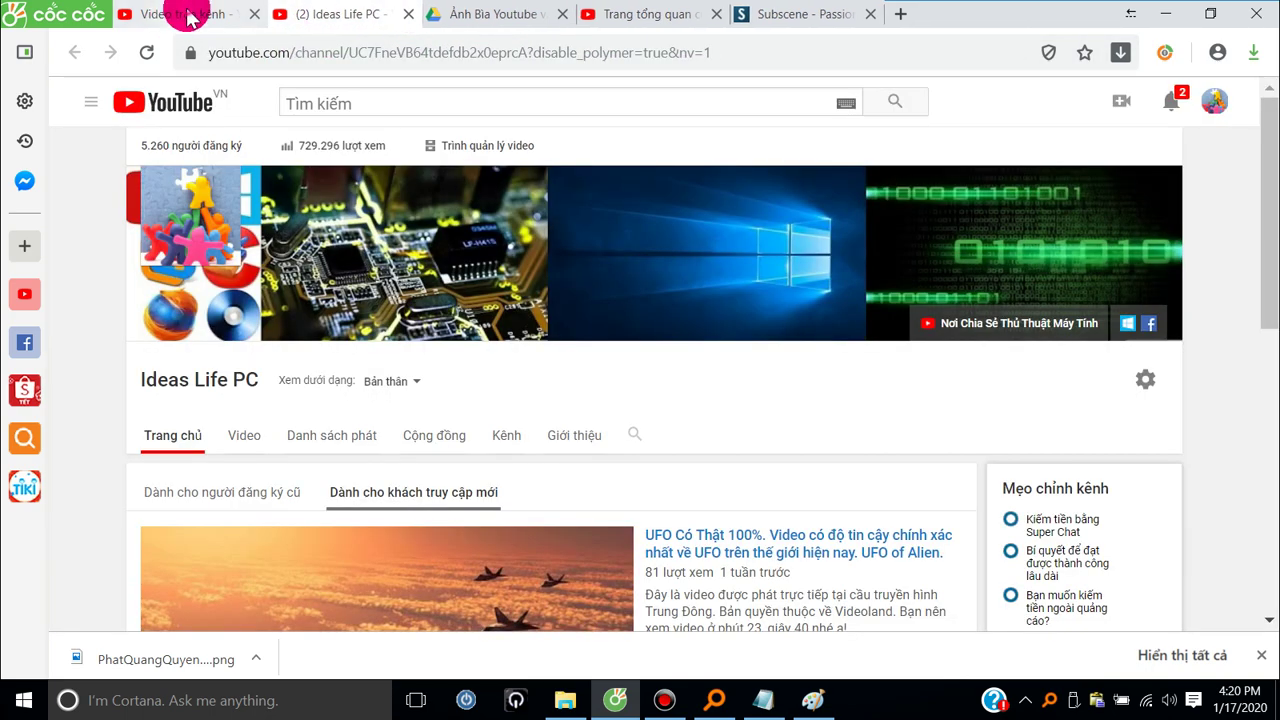
- Switch to the channel's Studio video list, reload it, and go back one page to the newest uploads
left_click(200, 14)
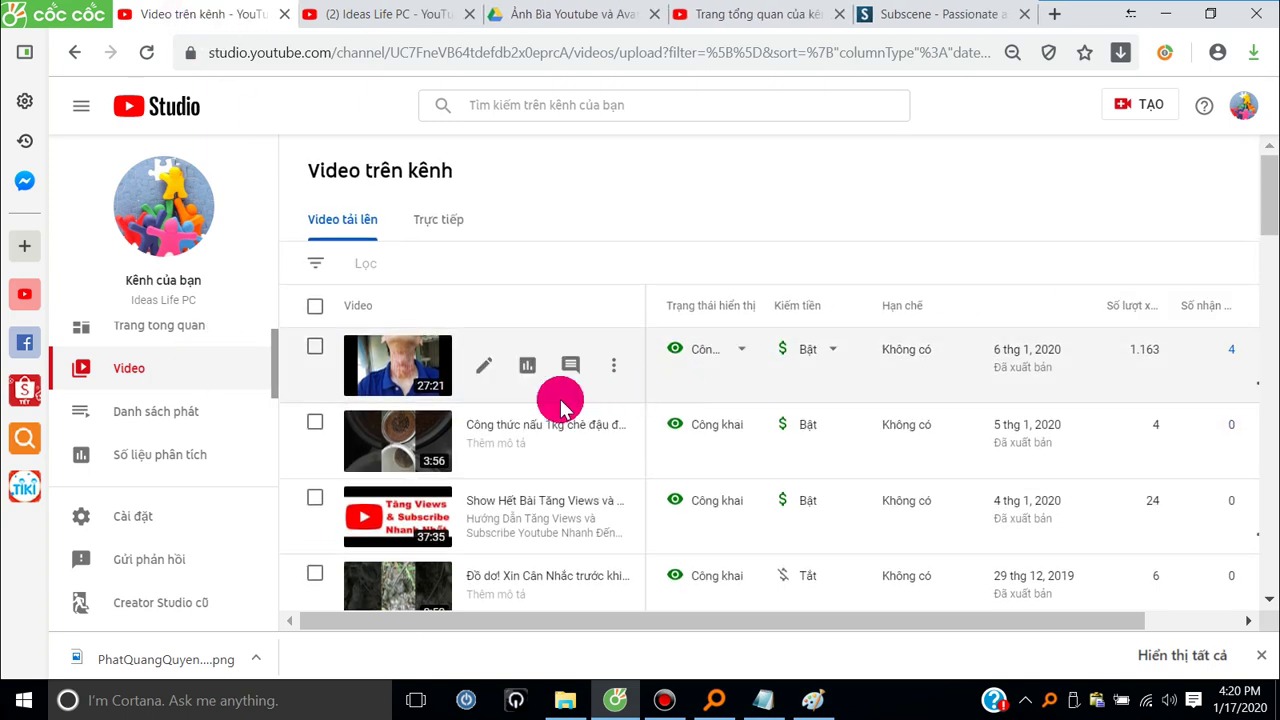
scroll(560, 405, "down", 3)
scroll(523, 400, "up", 3)
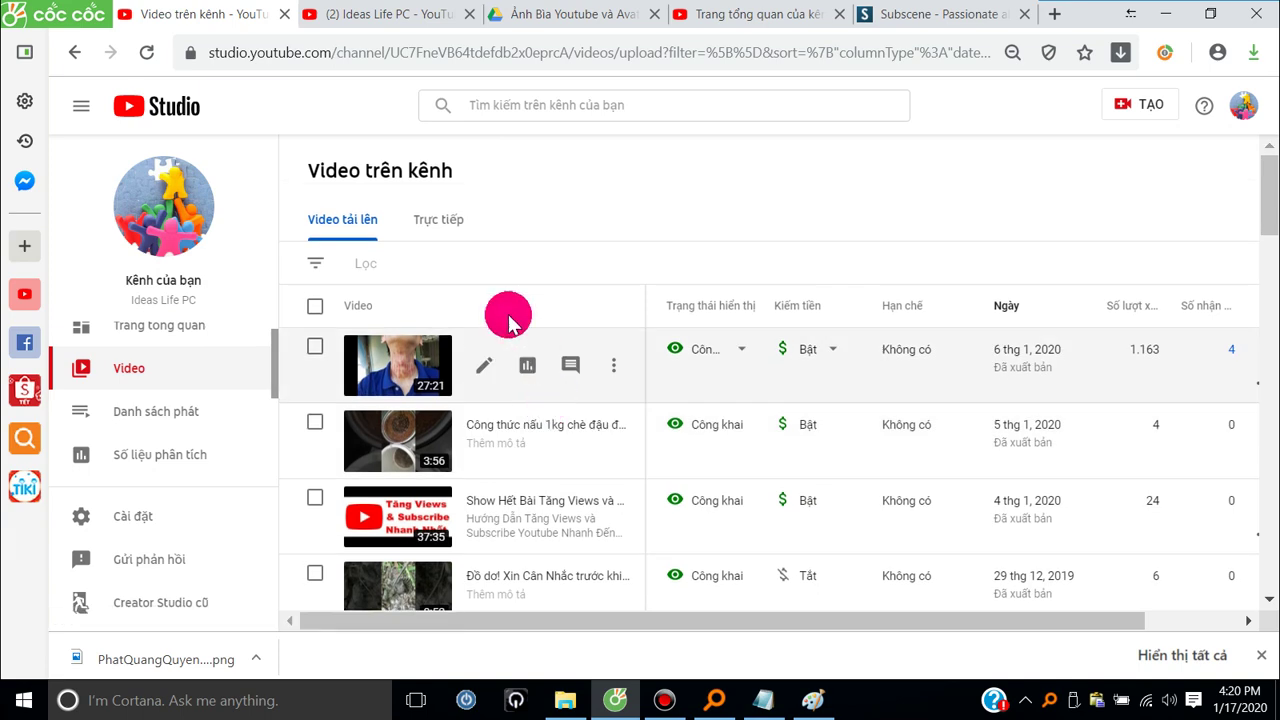
left_click(74, 52)
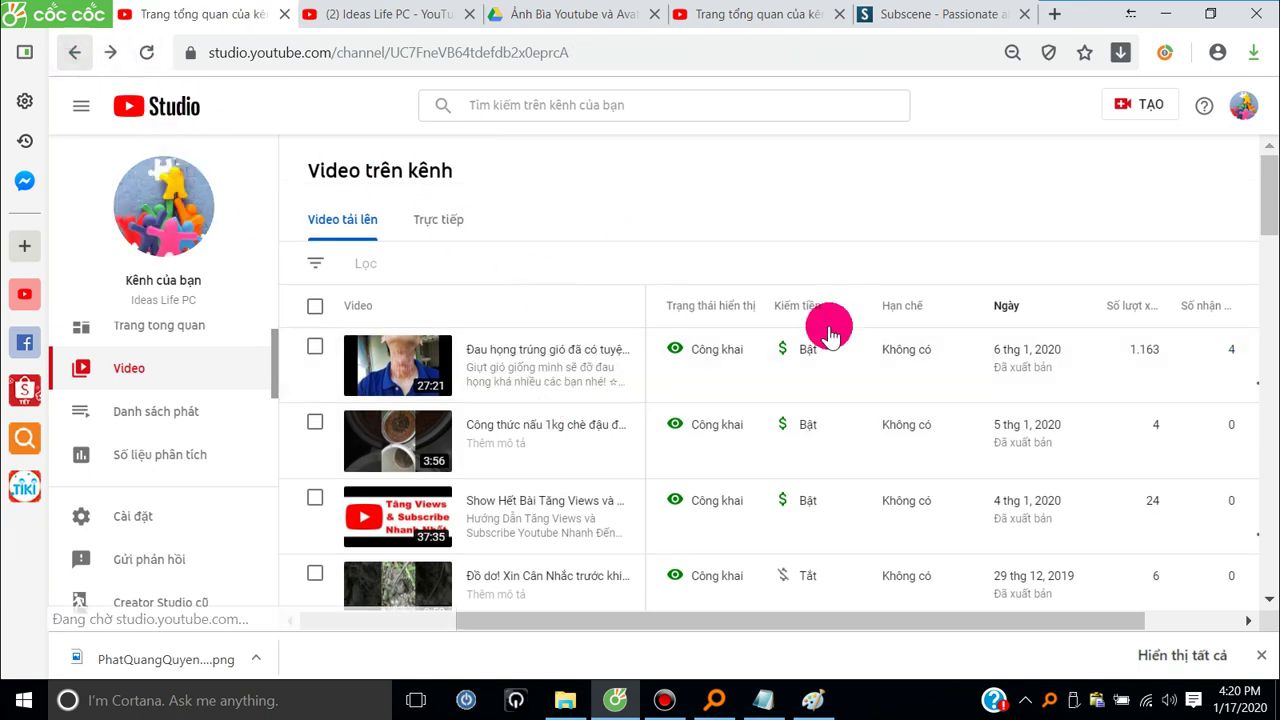
left_click(158, 370)
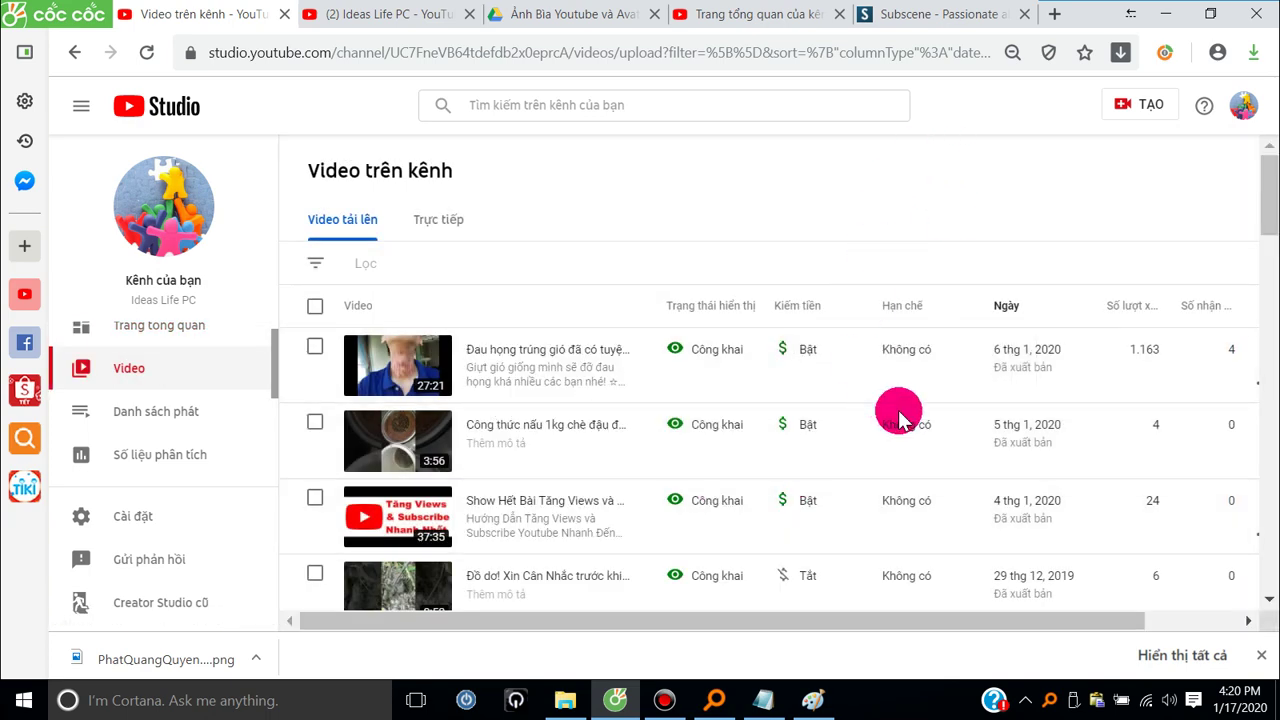
left_click_drag(1268, 200, 1256, 580)
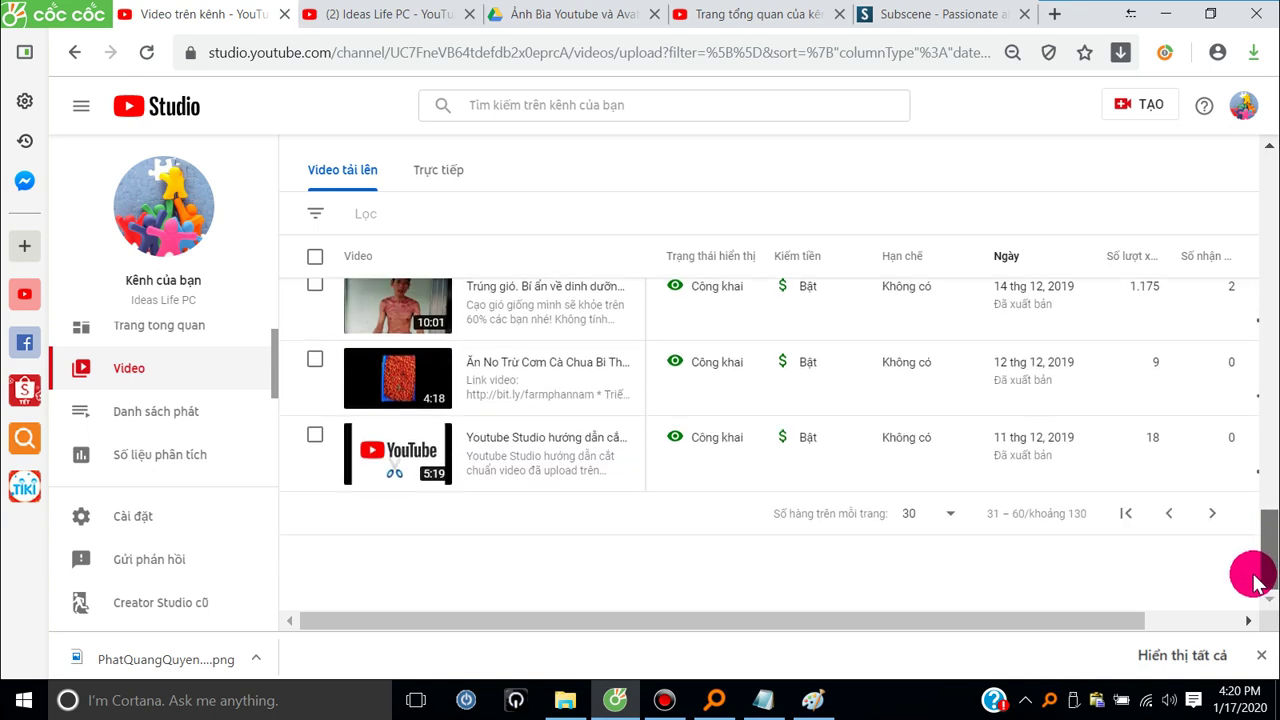
left_click(1172, 514)
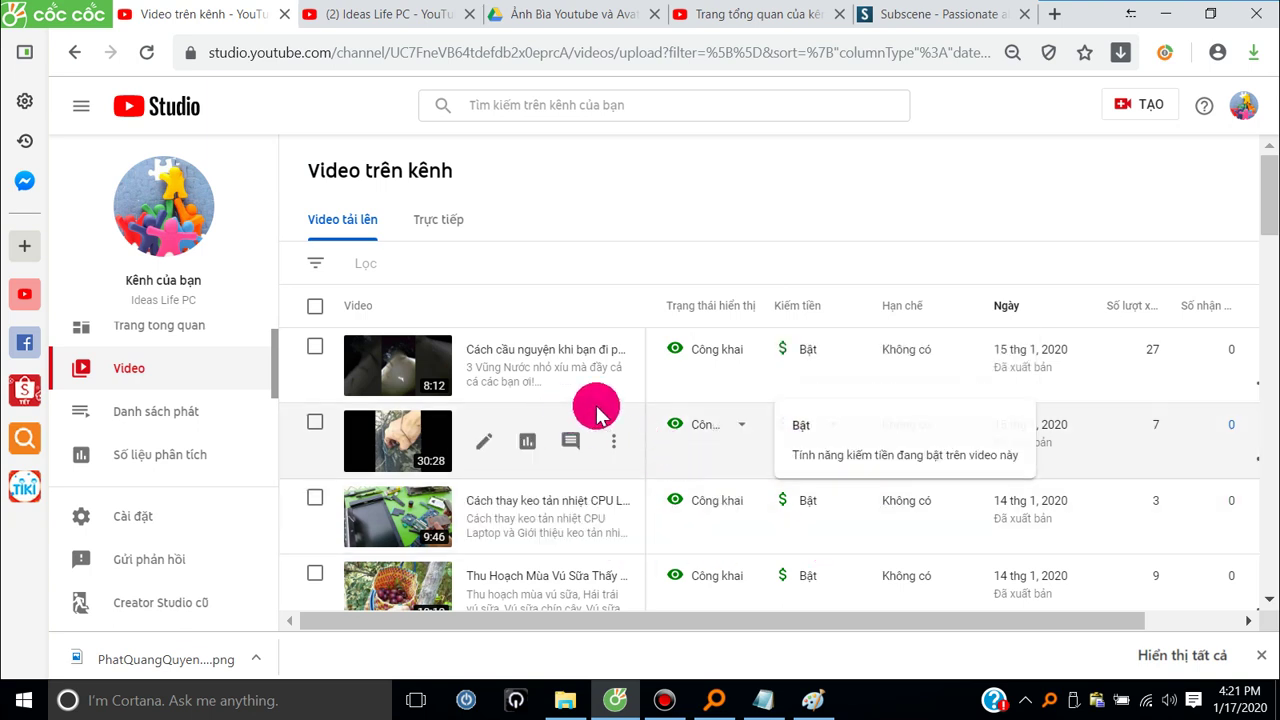
- Examine the visibility status of the newest uploads, comparing the 39:18 video with the 8:12 and 30:28 videos
scroll(1051, 363, "down", 2)
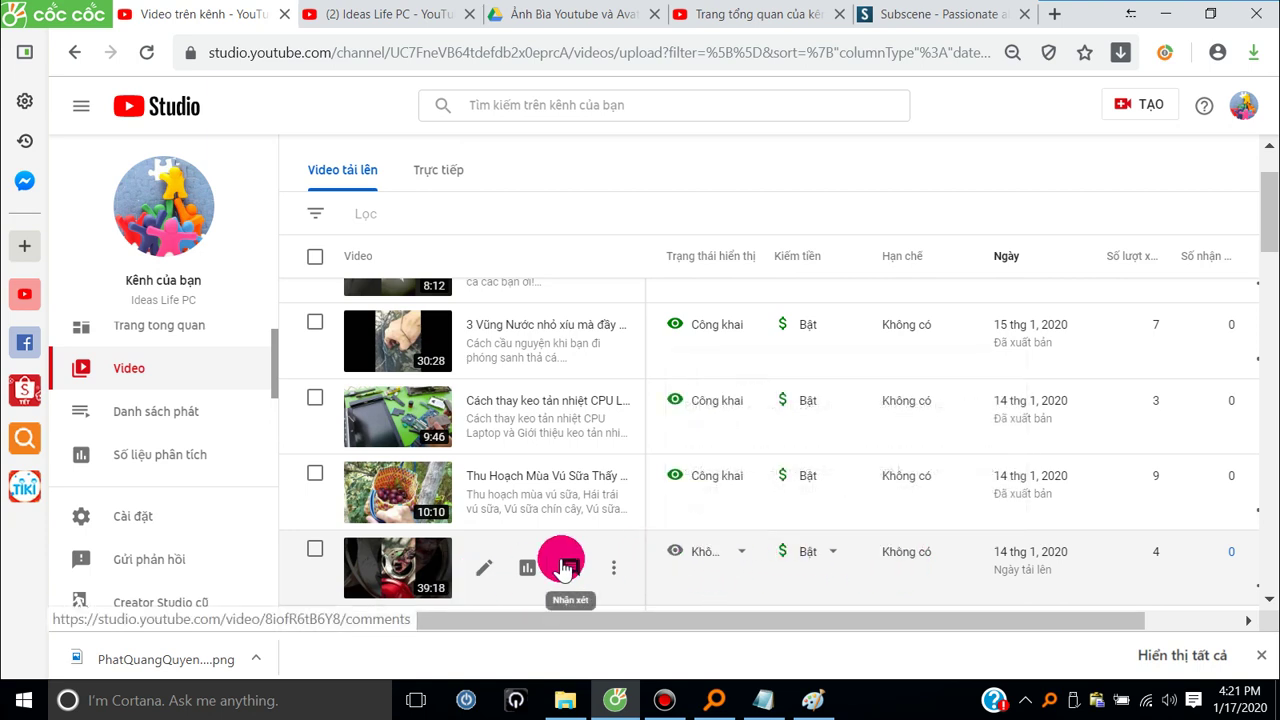
mouse_move(720, 580)
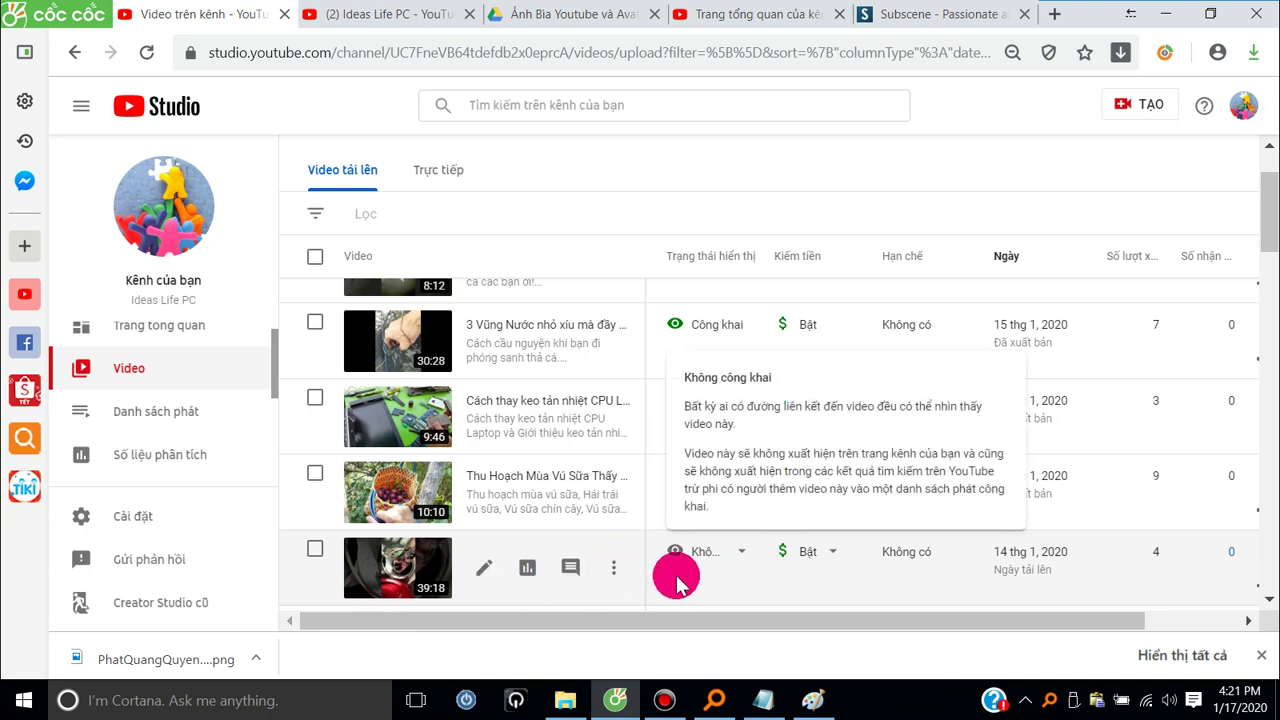
left_click(439, 593)
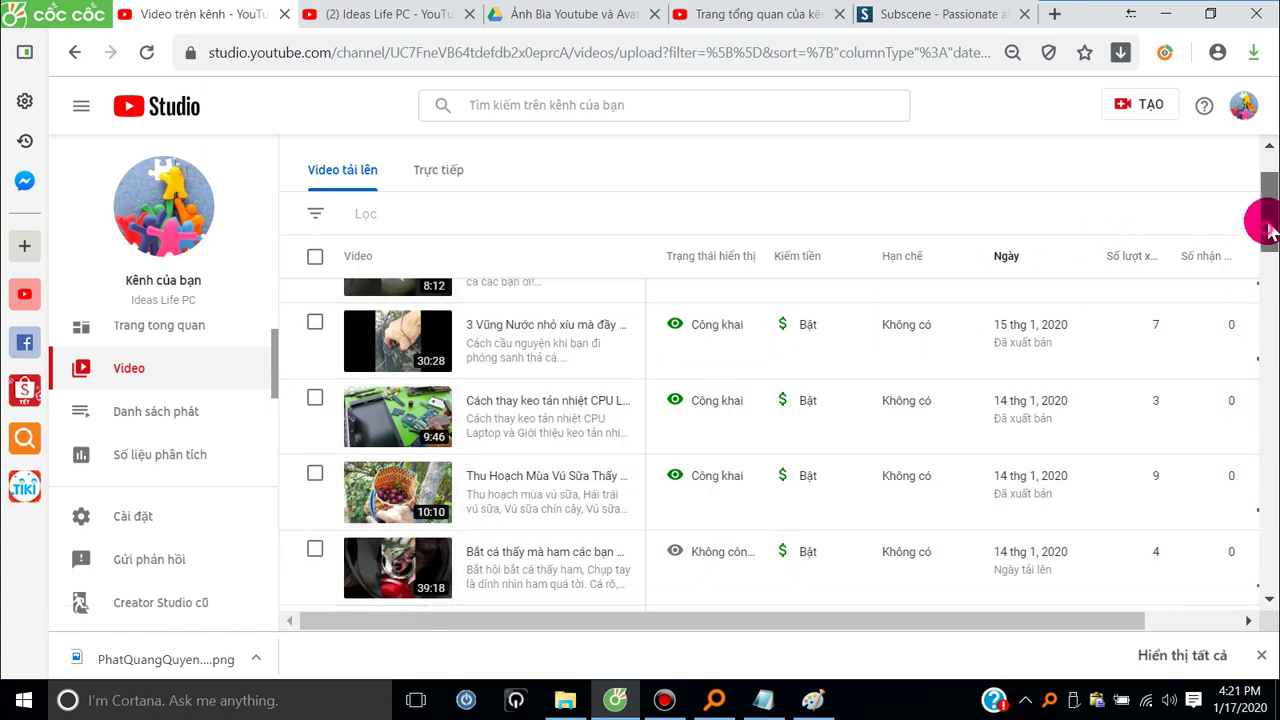
scroll(1264, 214, "up", 2)
left_click(406, 432)
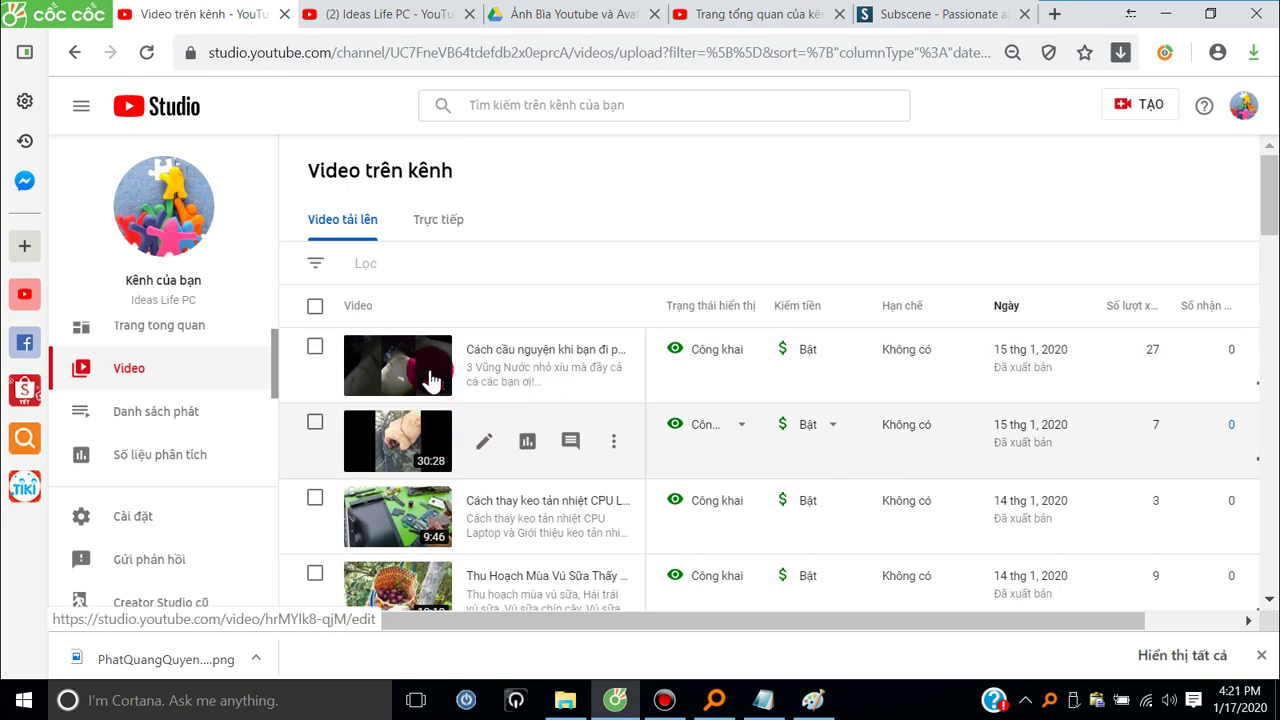
left_click(416, 396)
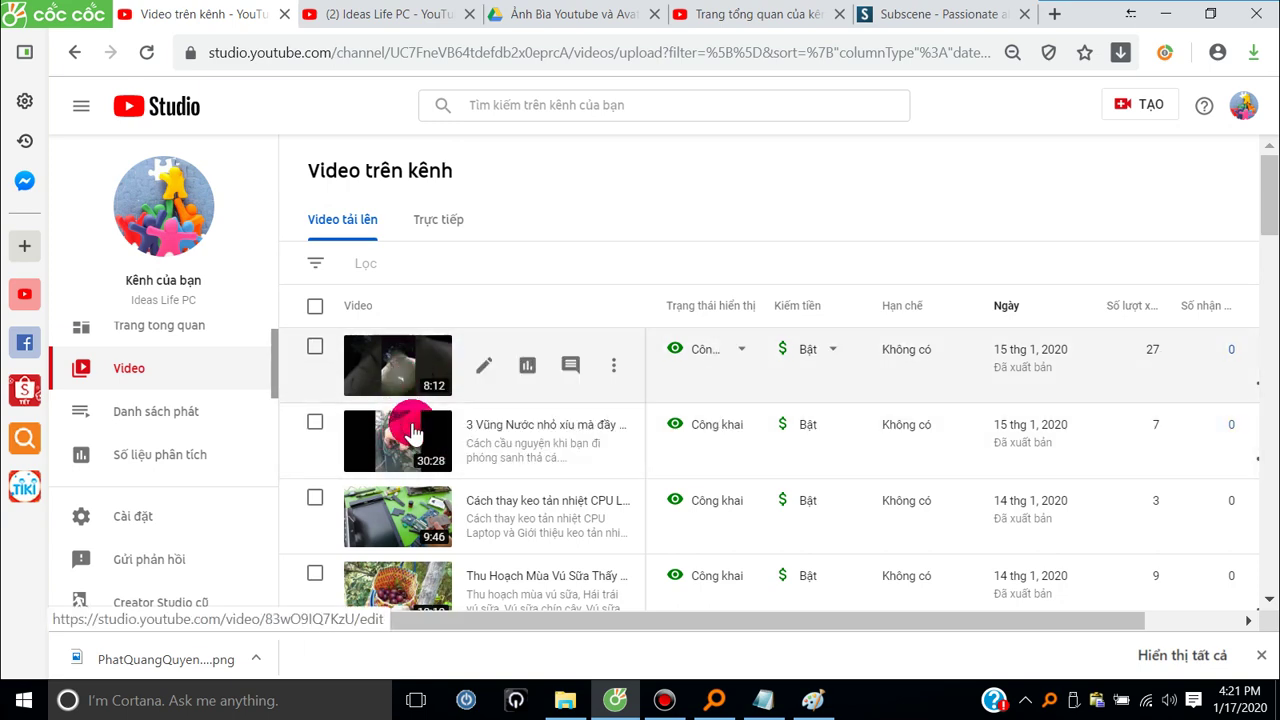
left_click(430, 420)
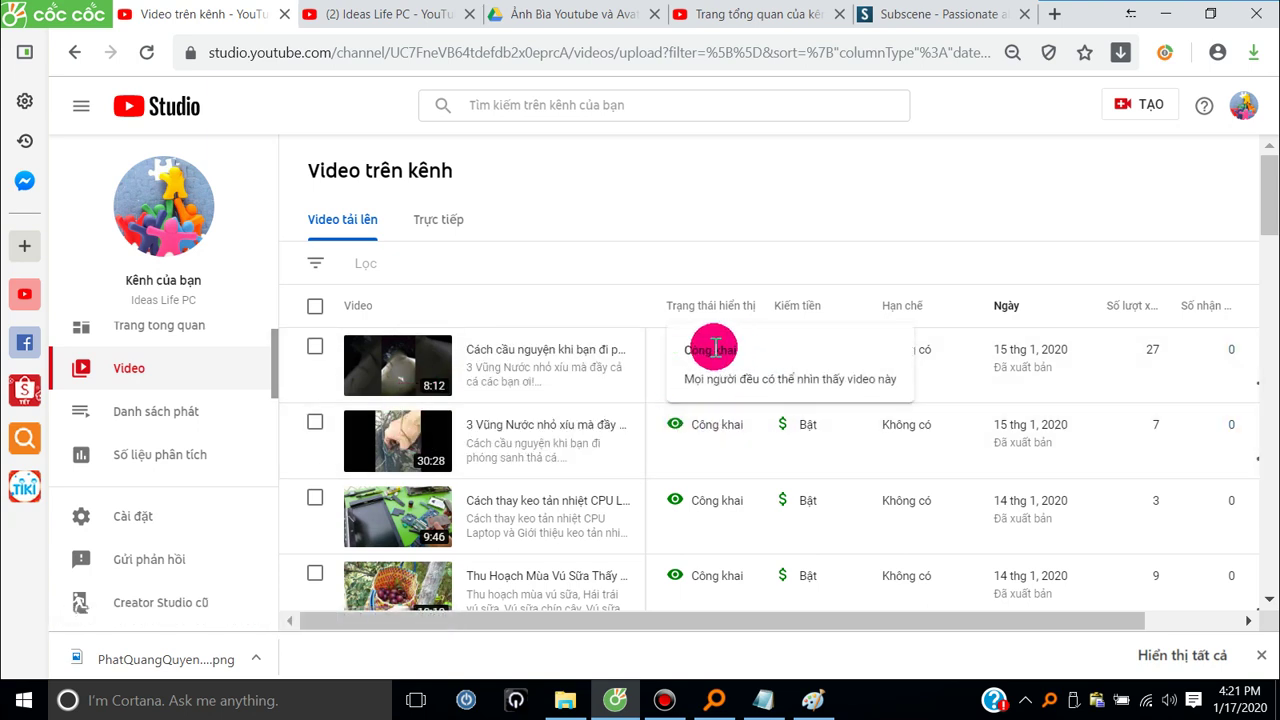